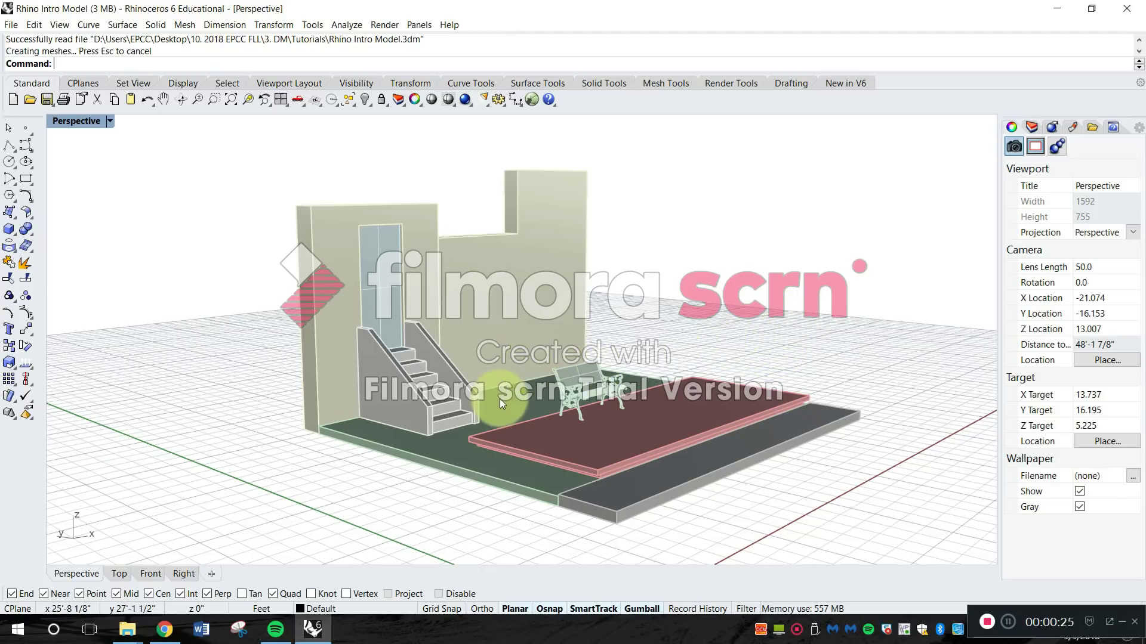
# Examine the whole courtyard model in the Perspective viewport from different angles and distances
pyautogui.moveTo(578, 343); pyautogui.dragTo(554, 391, button='right')
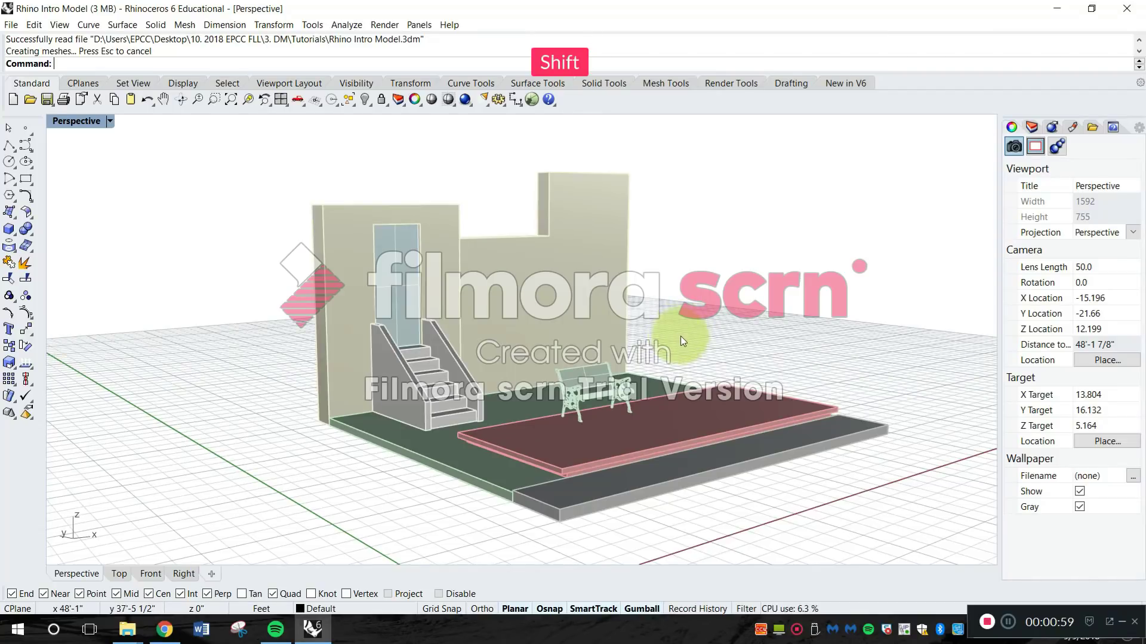
pyautogui.keyDown('shift'); pyautogui.moveTo(681, 335); pyautogui.dragTo(585, 317, button='right'); pyautogui.keyUp('shift')
pyautogui.scroll(3, 531, 306)
pyautogui.scroll(-5, 531, 305)
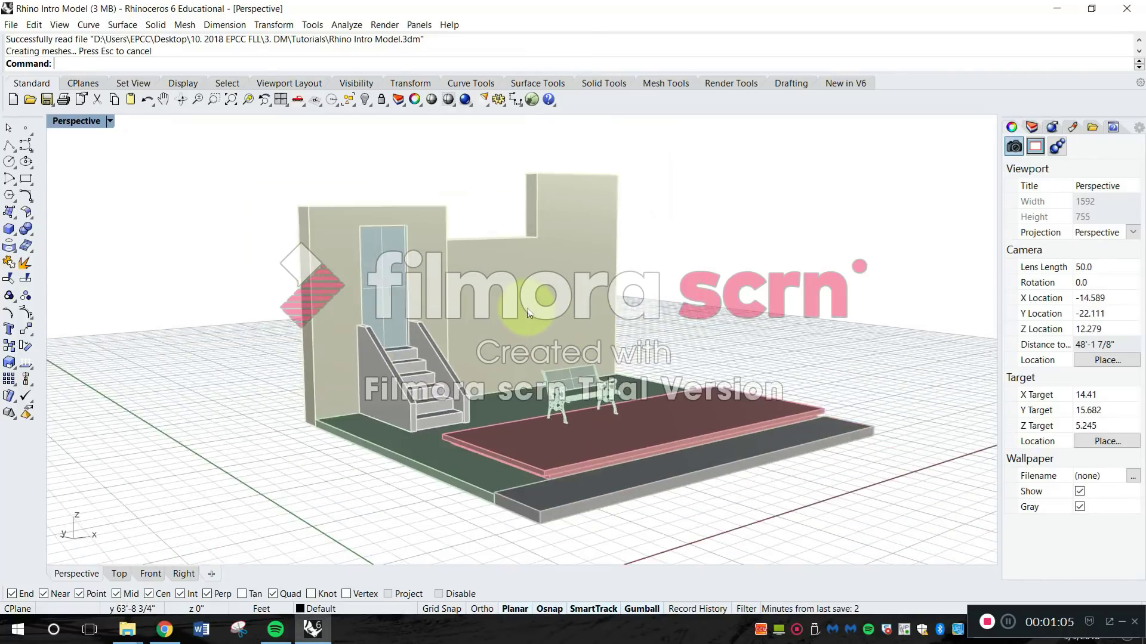
pyautogui.scroll(5, 532, 305)
pyautogui.scroll(-2, 531, 304)
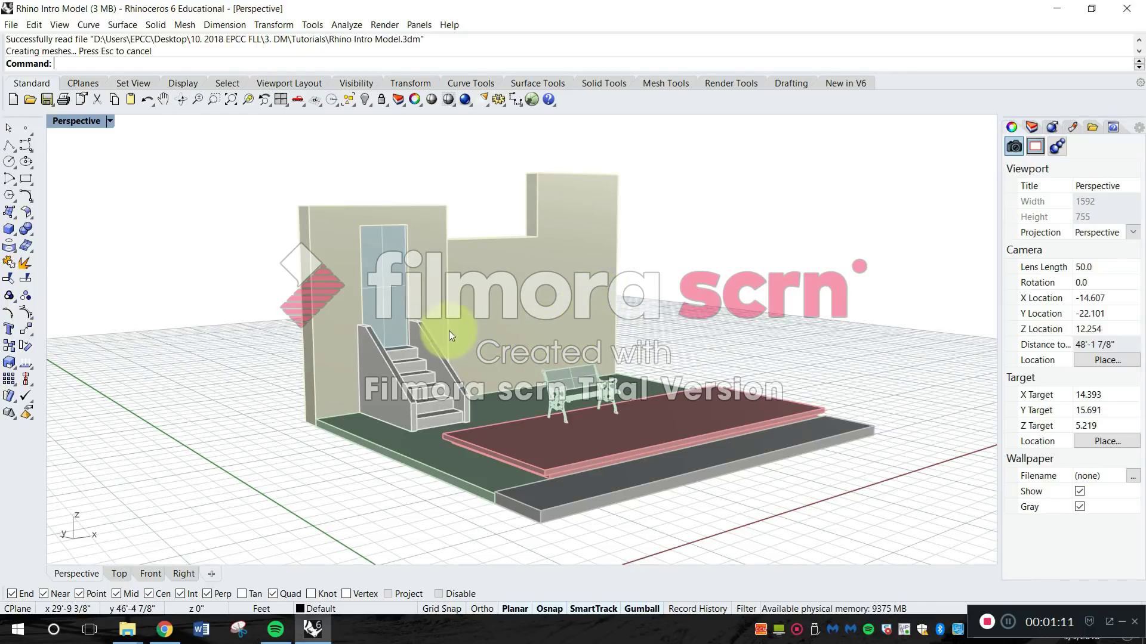
pyautogui.press('ctrl')
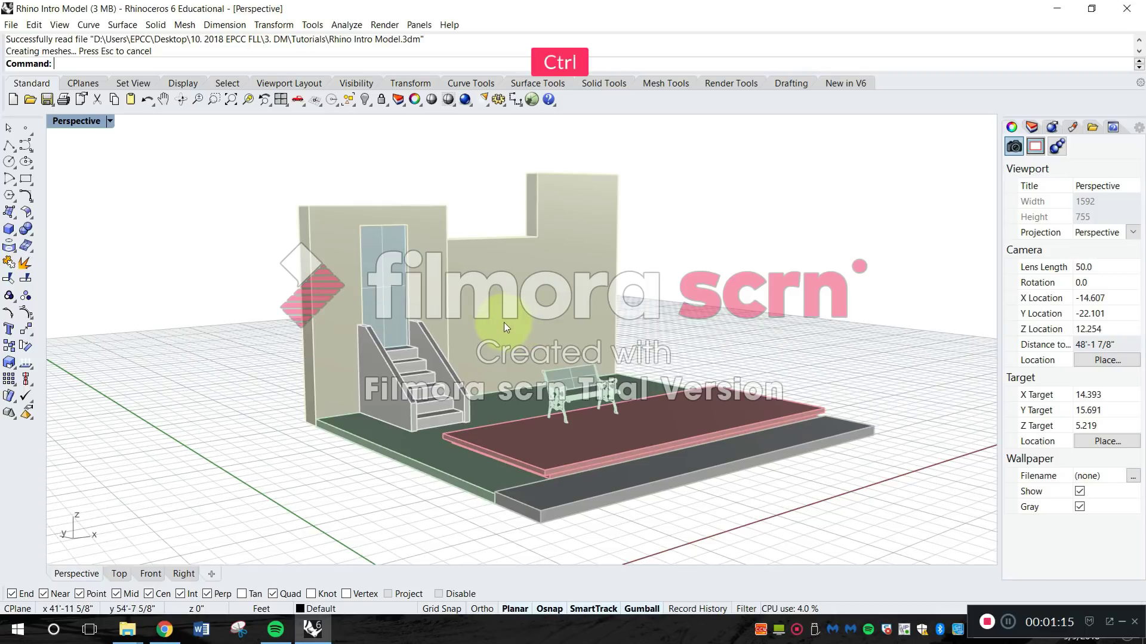
# Examine the wall, glazed door and stairs up close in the Perspective viewport
pyautogui.keyDown('ctrl'); pyautogui.moveTo(515, 334); pyautogui.dragTo(540, 240, button='right'); pyautogui.keyUp('ctrl')
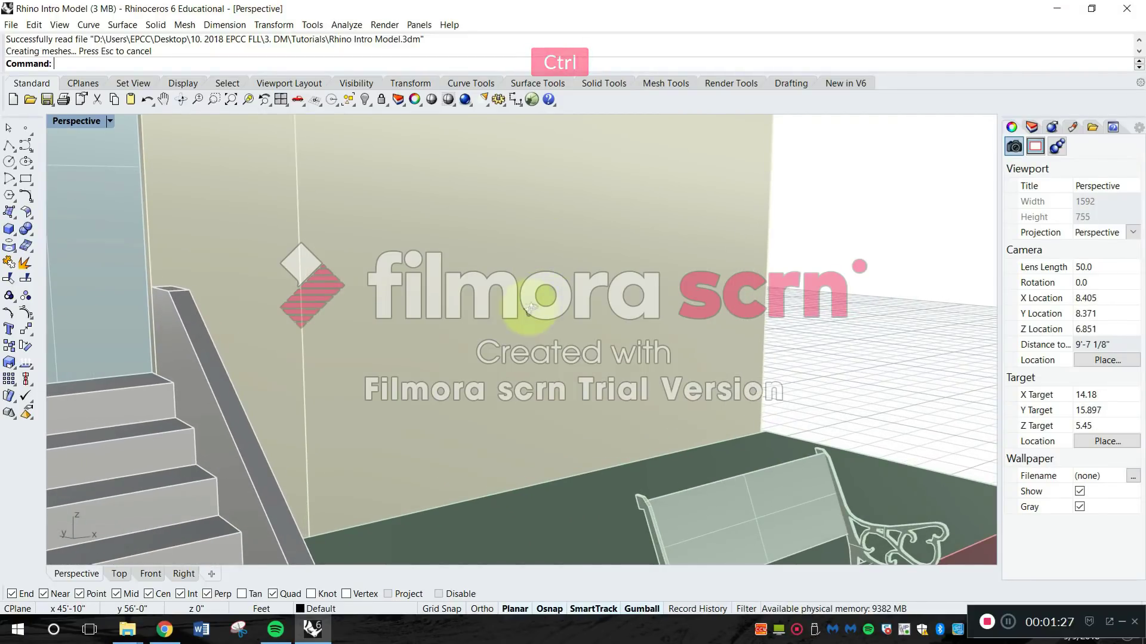
pyautogui.moveTo(529, 307); pyautogui.dragTo(420, 320, button='right')
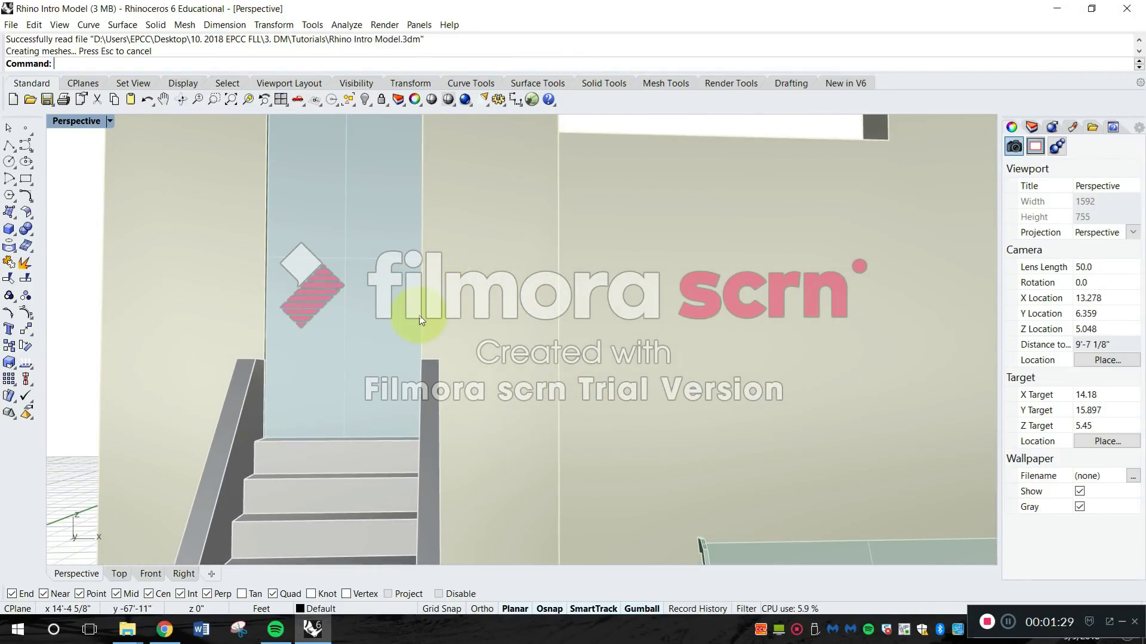
pyautogui.scroll(2, 420, 317)
pyautogui.scroll(-4, 419, 316)
pyautogui.scroll(2, 424, 317)
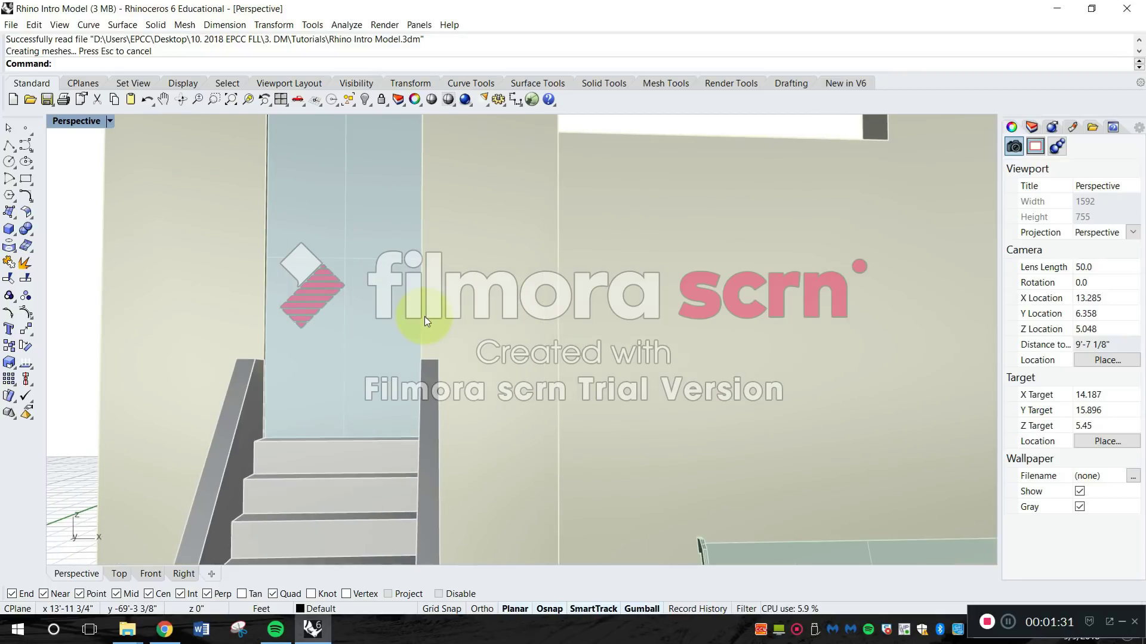
pyautogui.scroll(-4, 424, 315)
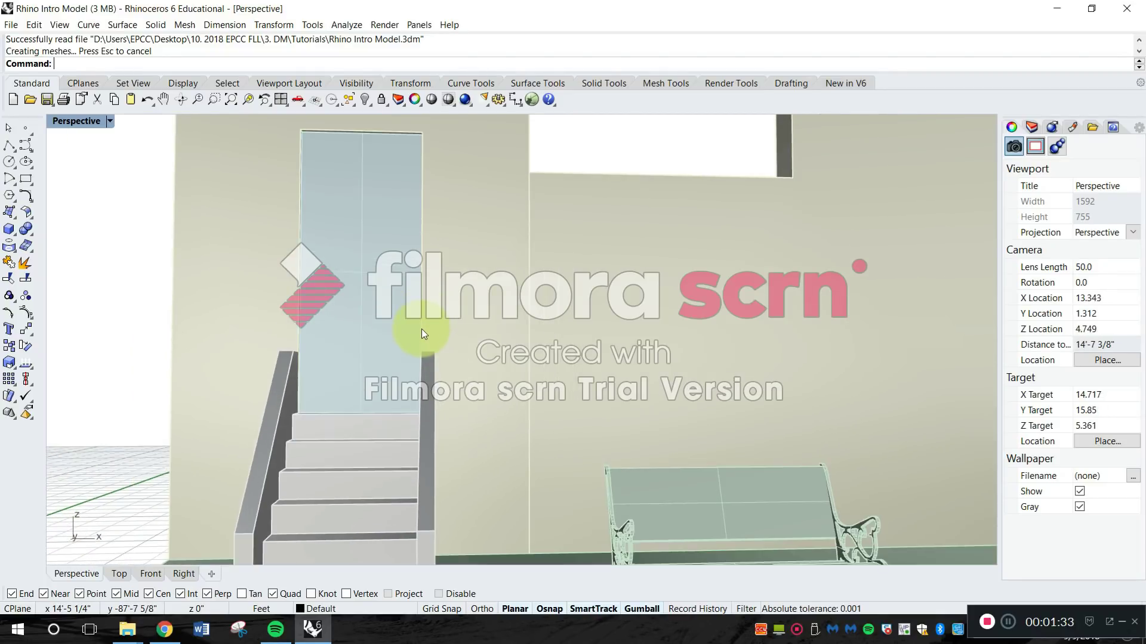
pyautogui.scroll(4, 421, 329)
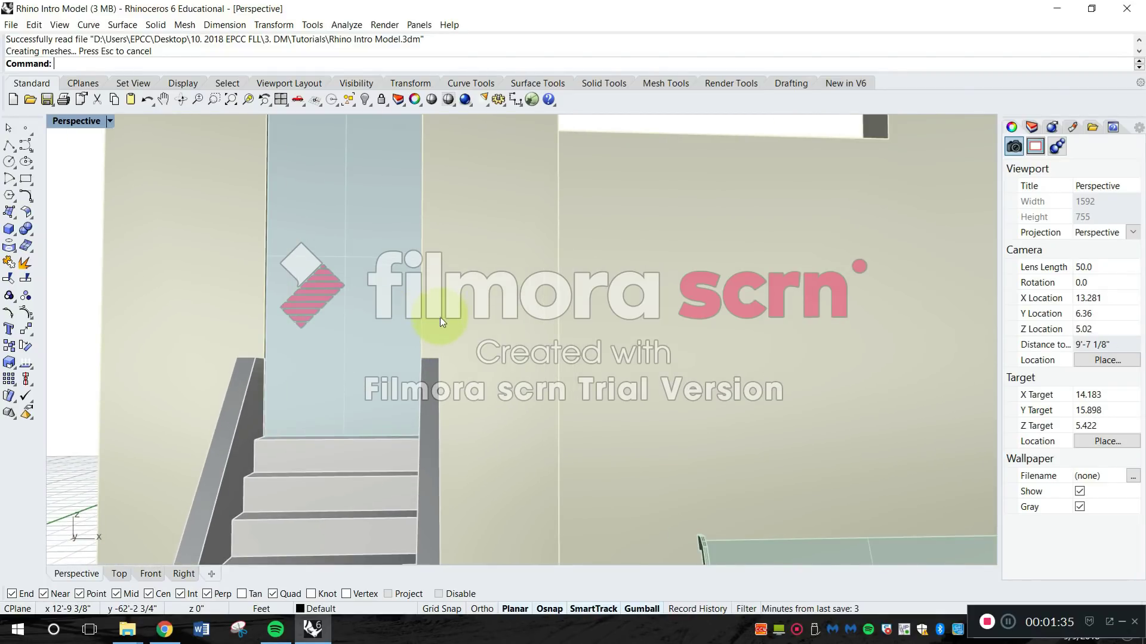
pyautogui.scroll(4, 471, 333)
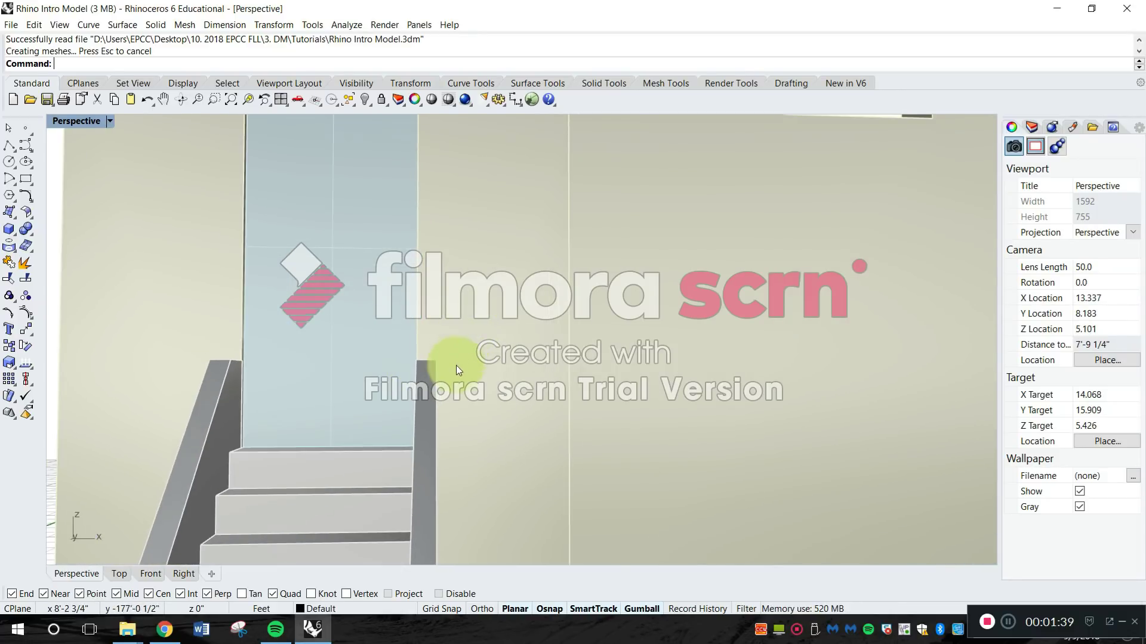
# View the whole courtyard again in perspective, and examine the bench and the wall behind it up close
pyautogui.keyDown('ctrl'); pyautogui.moveTo(445, 373); pyautogui.dragTo(604, 389, button='right'); pyautogui.keyUp('ctrl')
pyautogui.scroll(-6, 603, 386)
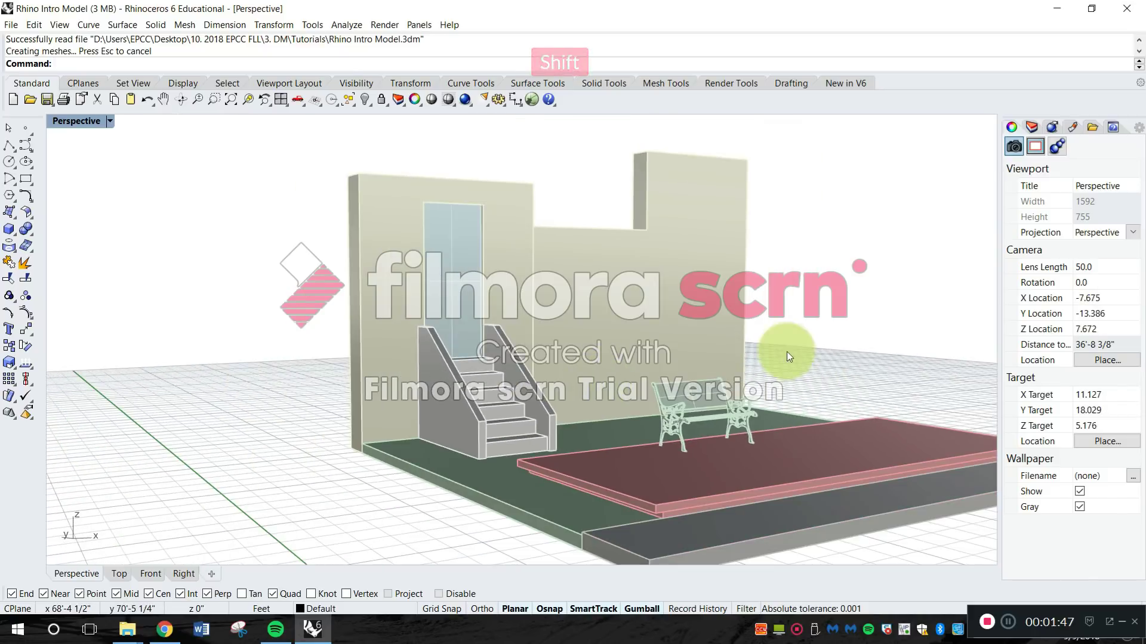
pyautogui.keyDown('shift'); pyautogui.moveTo(787, 374); pyautogui.dragTo(640, 385, button='right'); pyautogui.keyUp('shift')
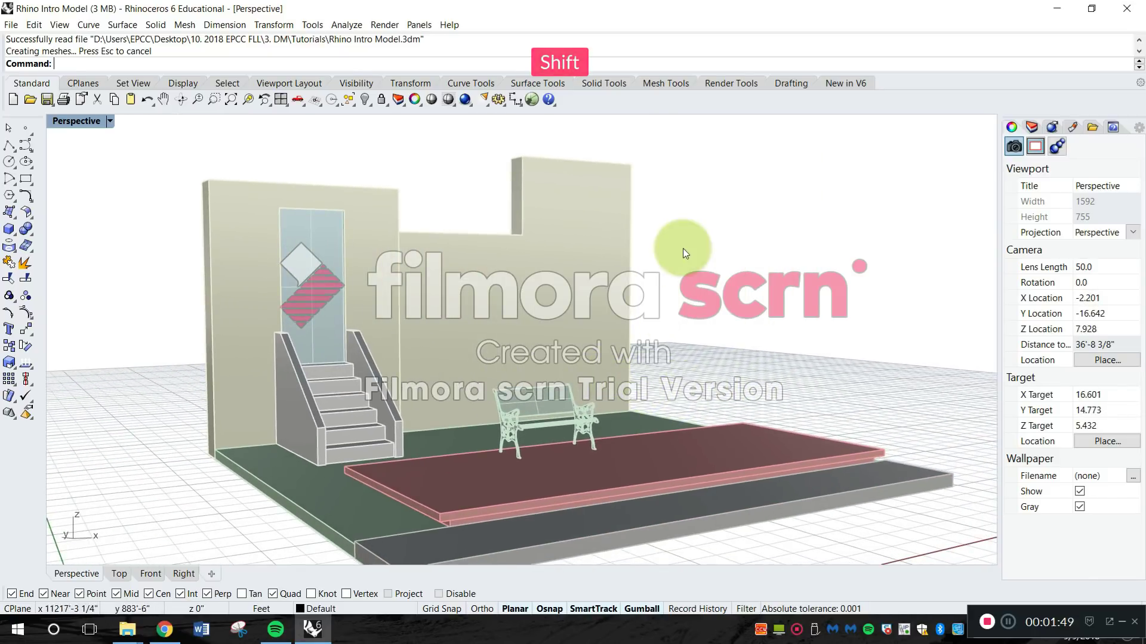
pyautogui.scroll(7, 468, 379)
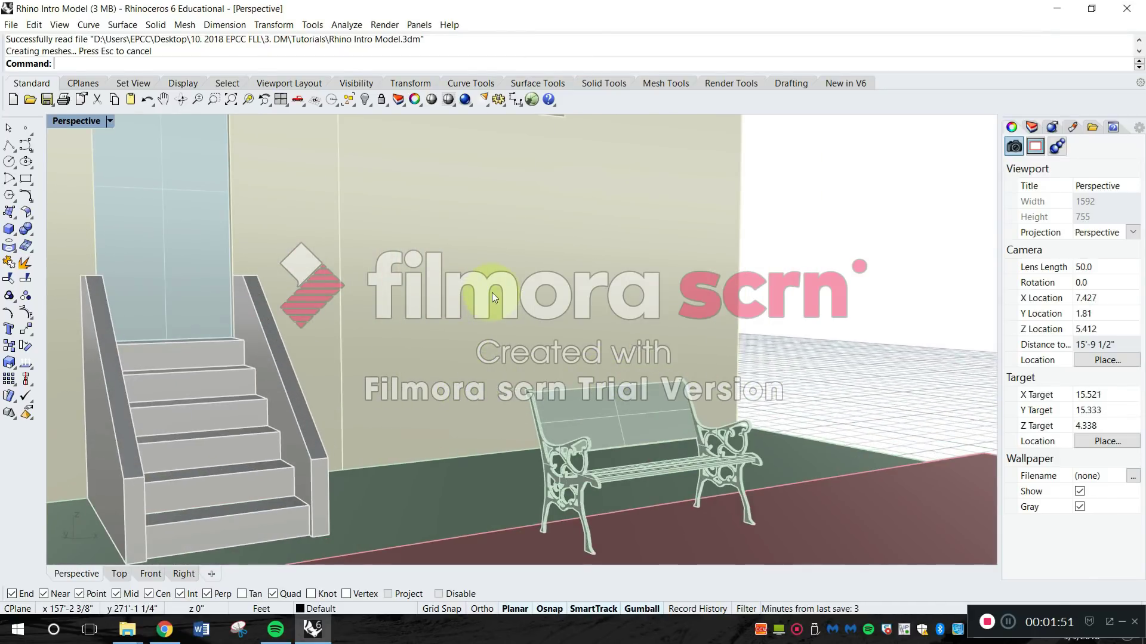
pyautogui.scroll(5, 435, 202)
pyautogui.scroll(3, 344, 193)
pyautogui.scroll(6, 345, 189)
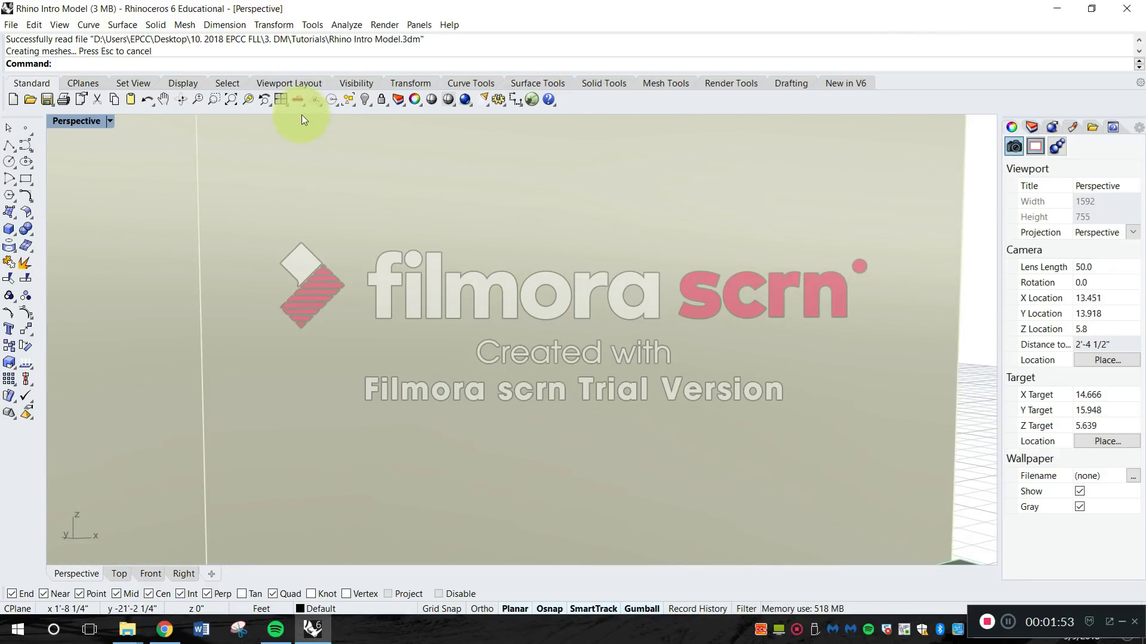
# Restore the four-viewport layout and zoom every viewport to the model's extents
pyautogui.click(229, 100)
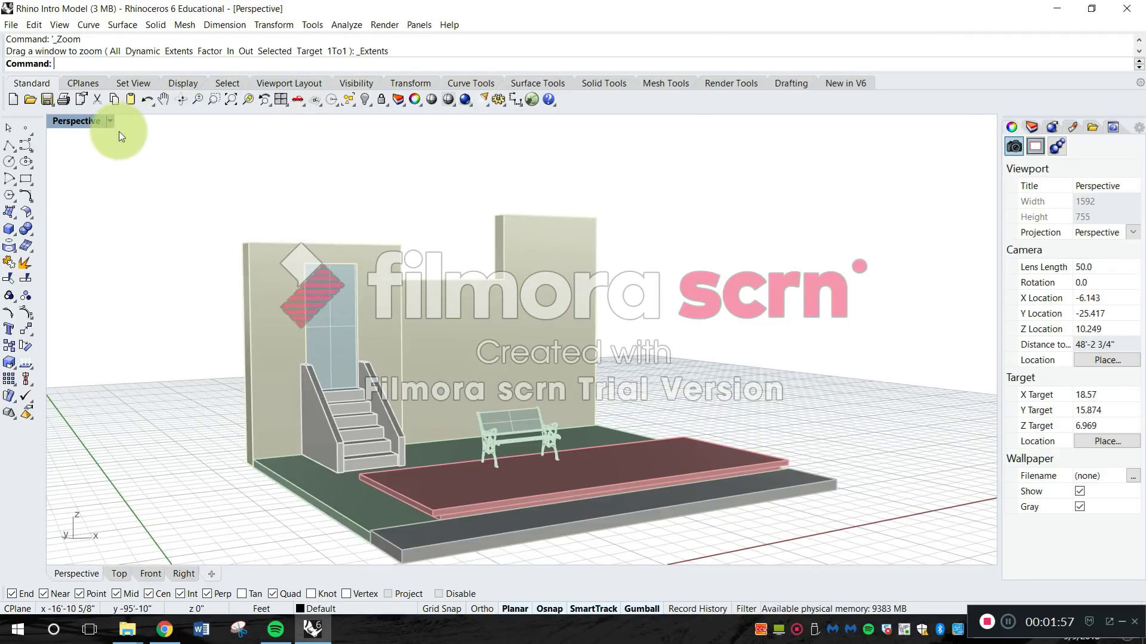
pyautogui.doubleClick(78, 122)
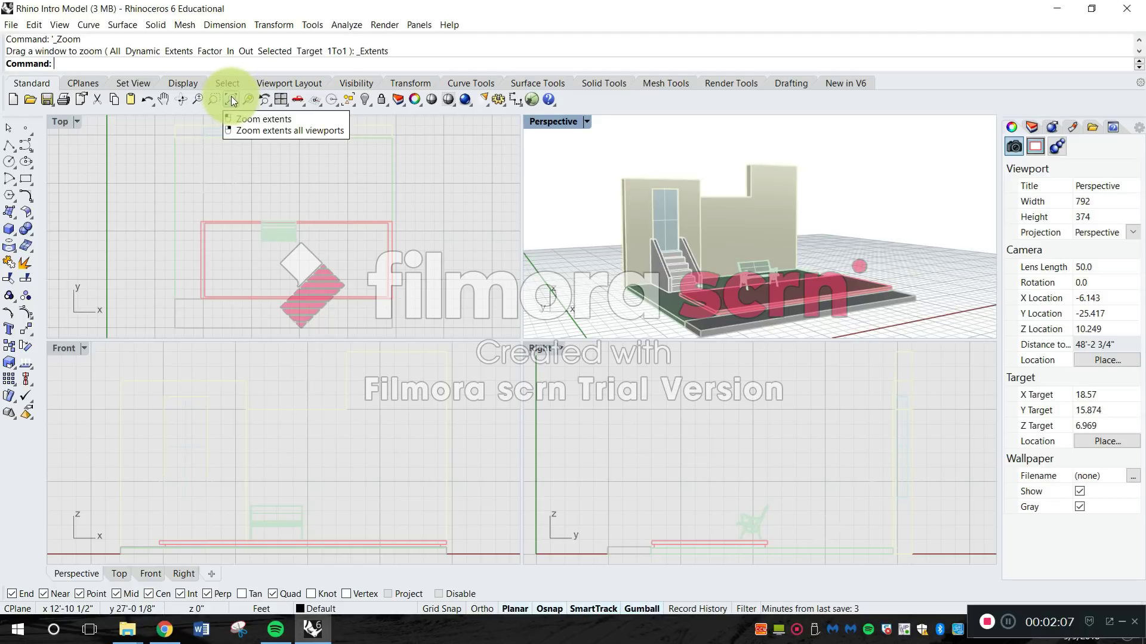
pyautogui.rightClick(231, 95)
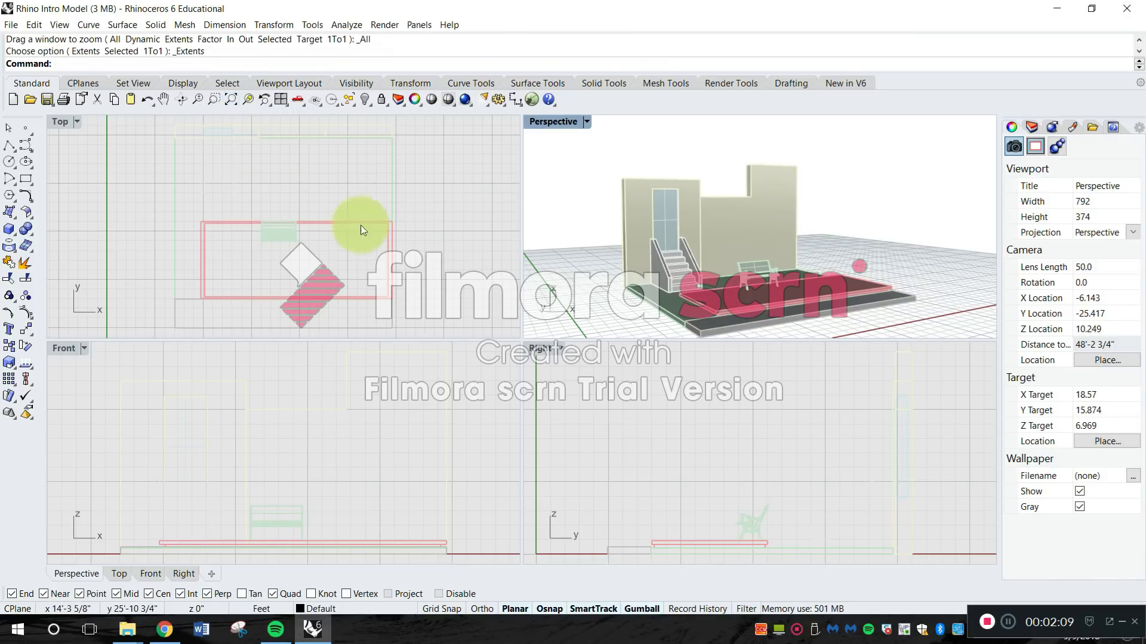
# Set the display mode of the Top, Front and Right viewports to Shaded
pyautogui.click(81, 123)
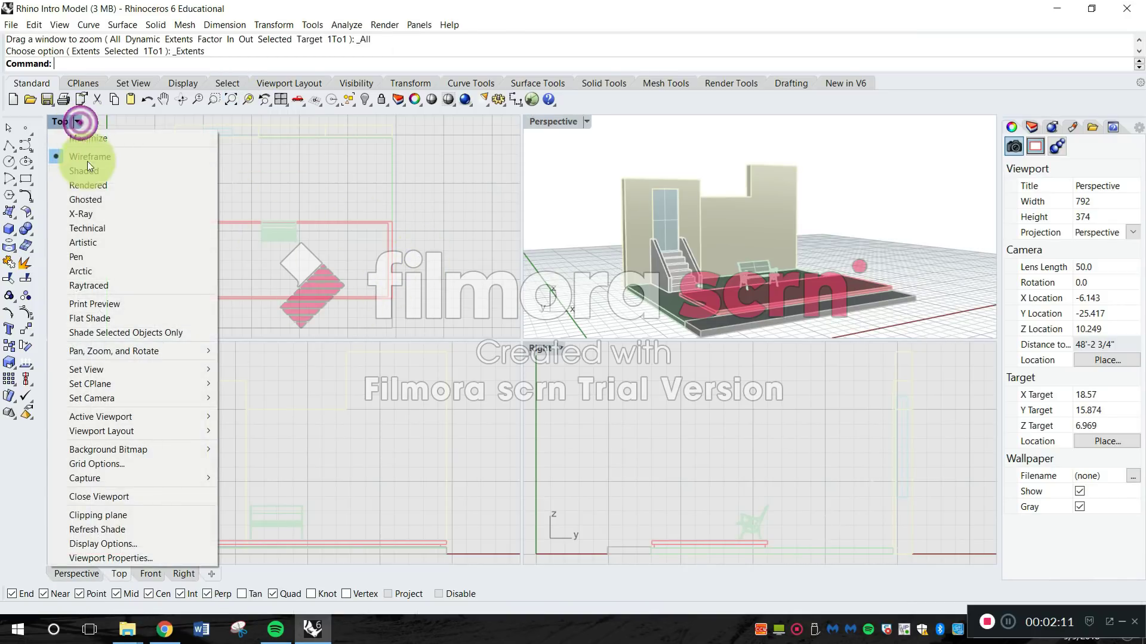
pyautogui.click(90, 172)
pyautogui.click(84, 350)
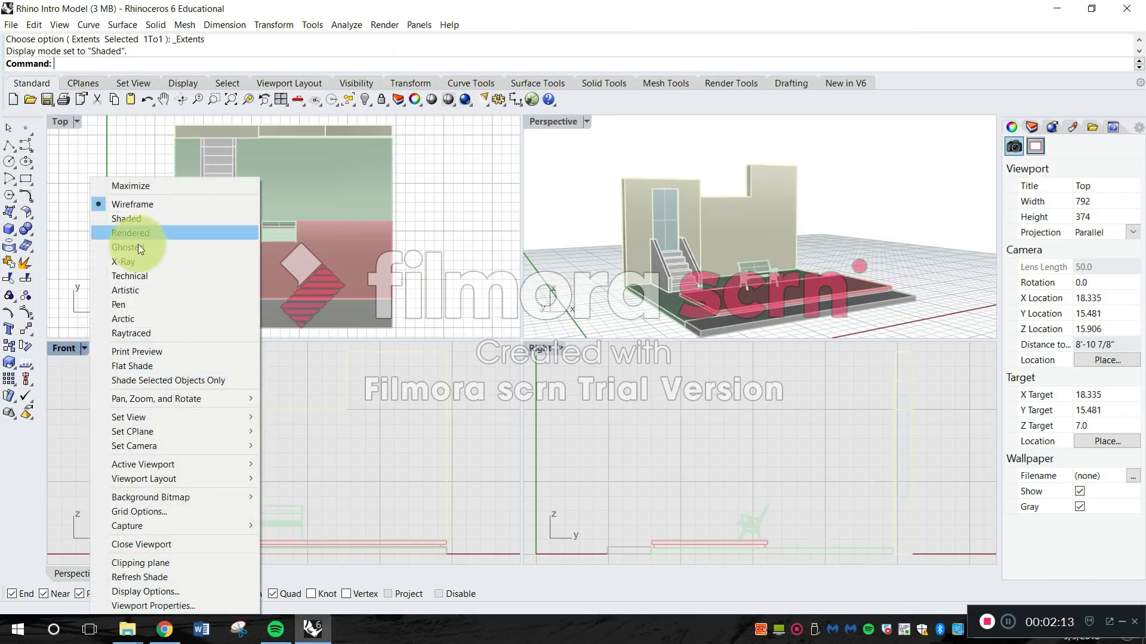
pyautogui.click(137, 230)
pyautogui.click(561, 349)
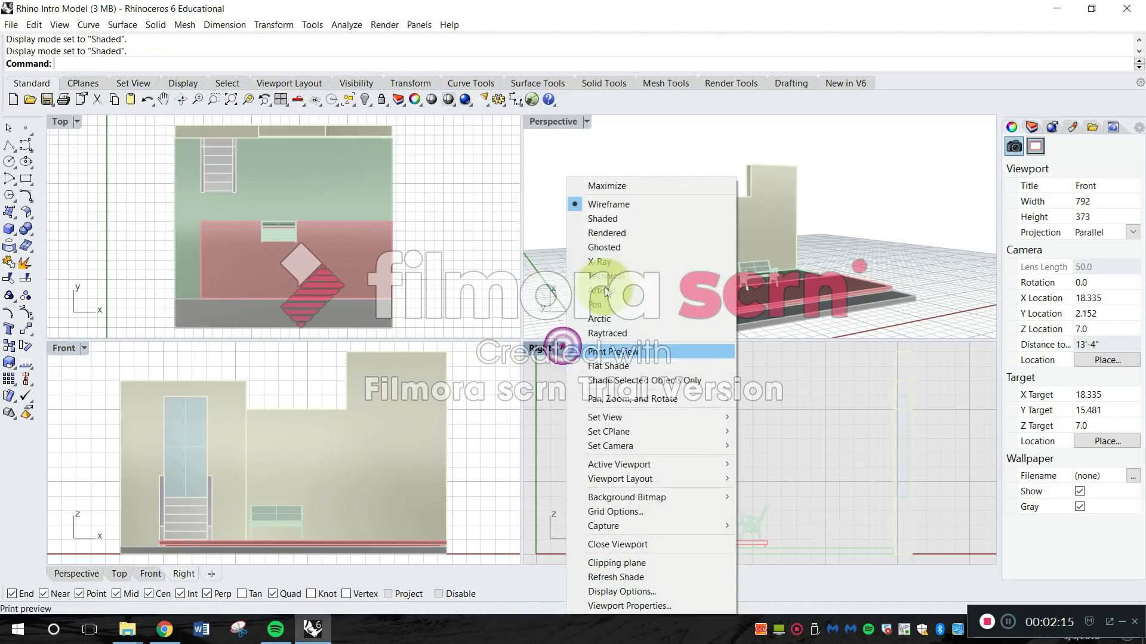
pyautogui.click(627, 220)
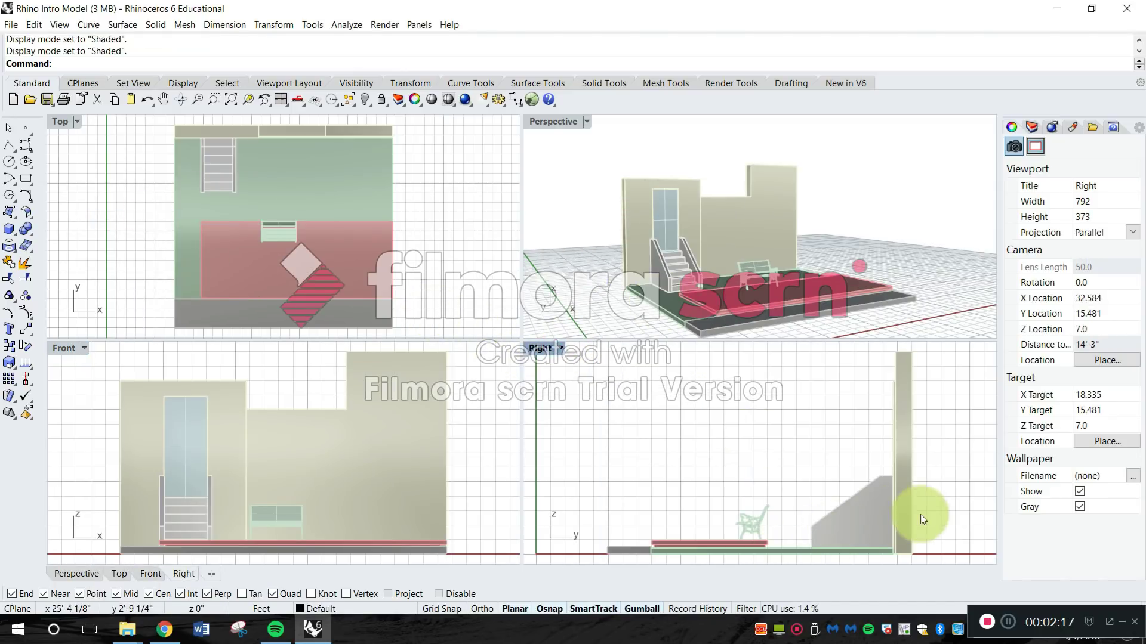
# Zoom in on the model and reframe it with Zoom Extents, in all four viewports and in the Front viewport alone
pyautogui.scroll(5, 930, 516)
pyautogui.scroll(5, 355, 509)
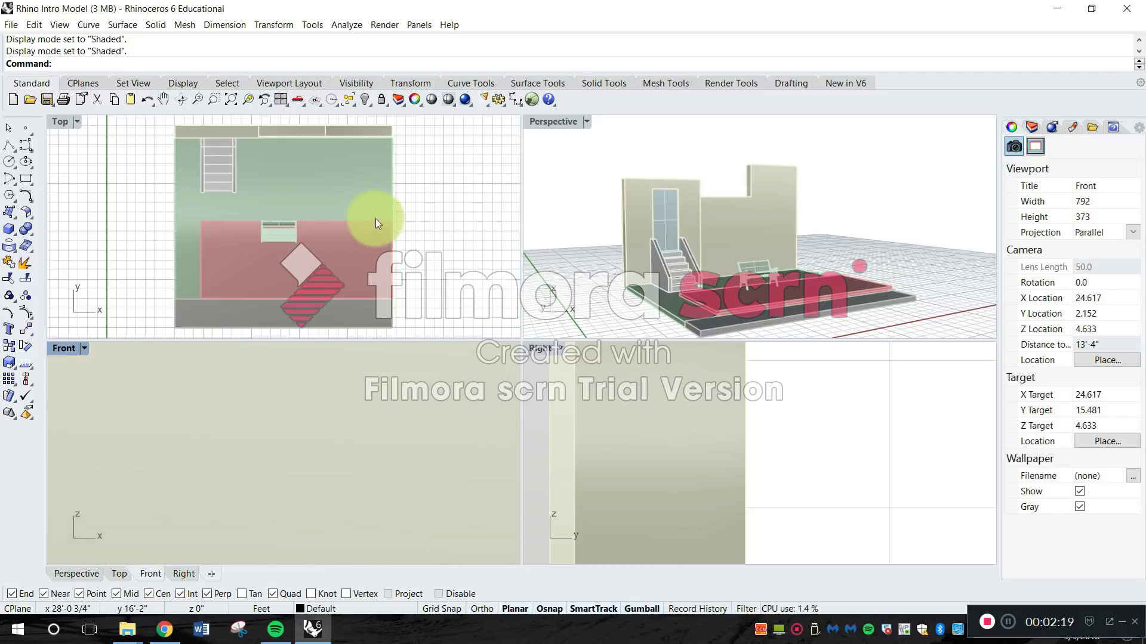
pyautogui.scroll(5, 375, 218)
pyautogui.scroll(5, 821, 257)
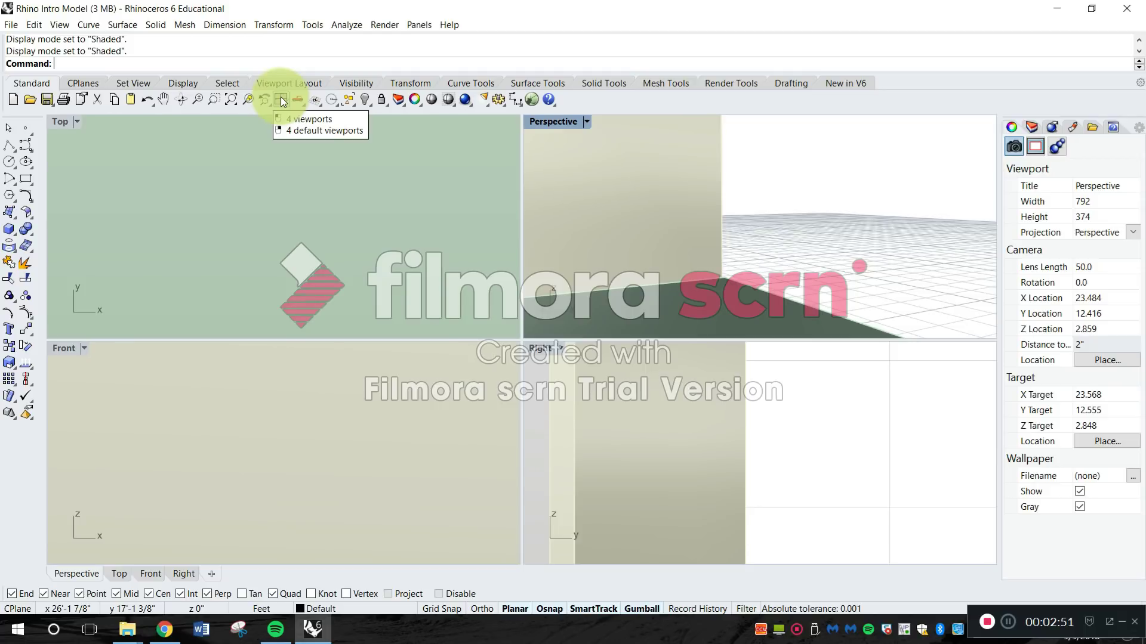
pyautogui.rightClick(230, 97)
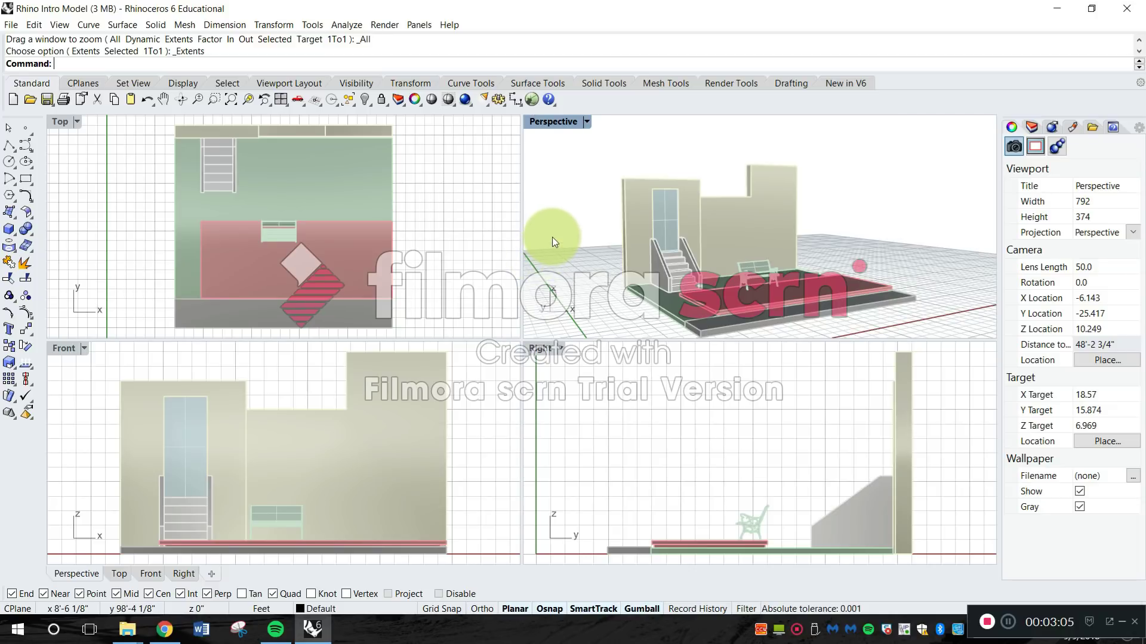
pyautogui.scroll(18, 351, 469)
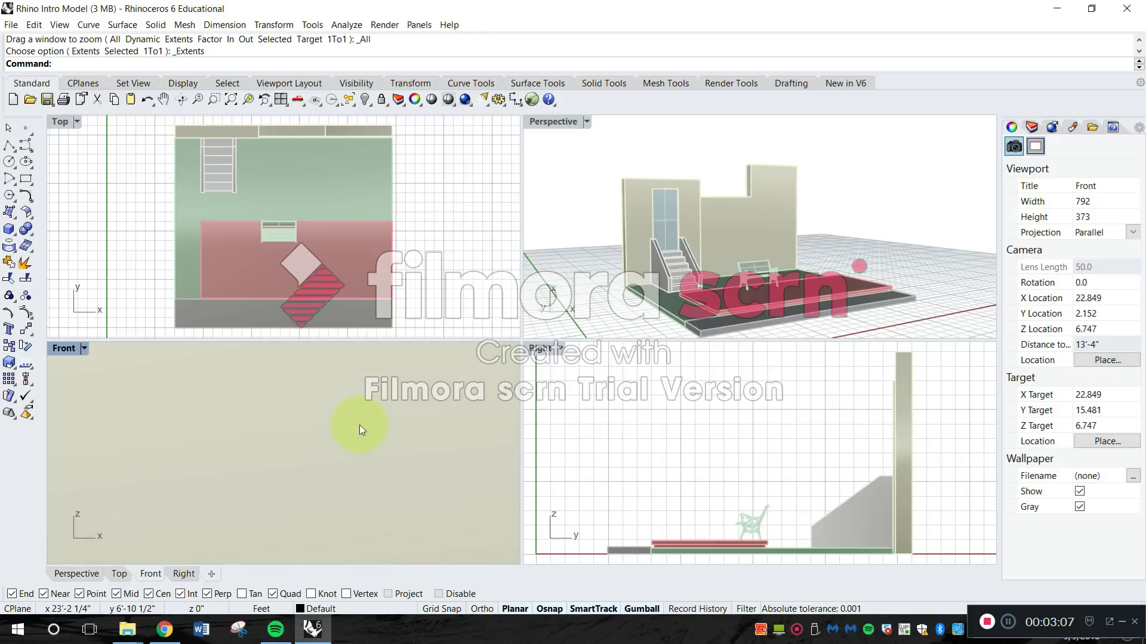
pyautogui.click(232, 96)
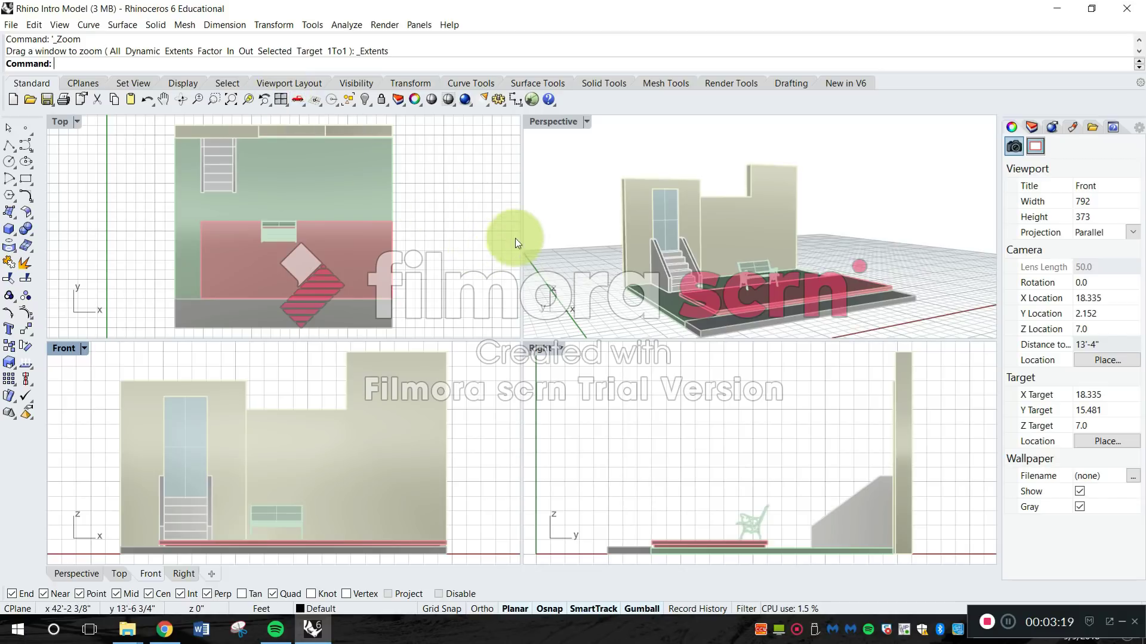
# Move the Perspective viewport out of its place in the layout and make the Top viewport narrower
pyautogui.moveTo(557, 123); pyautogui.dragTo(621, 159)
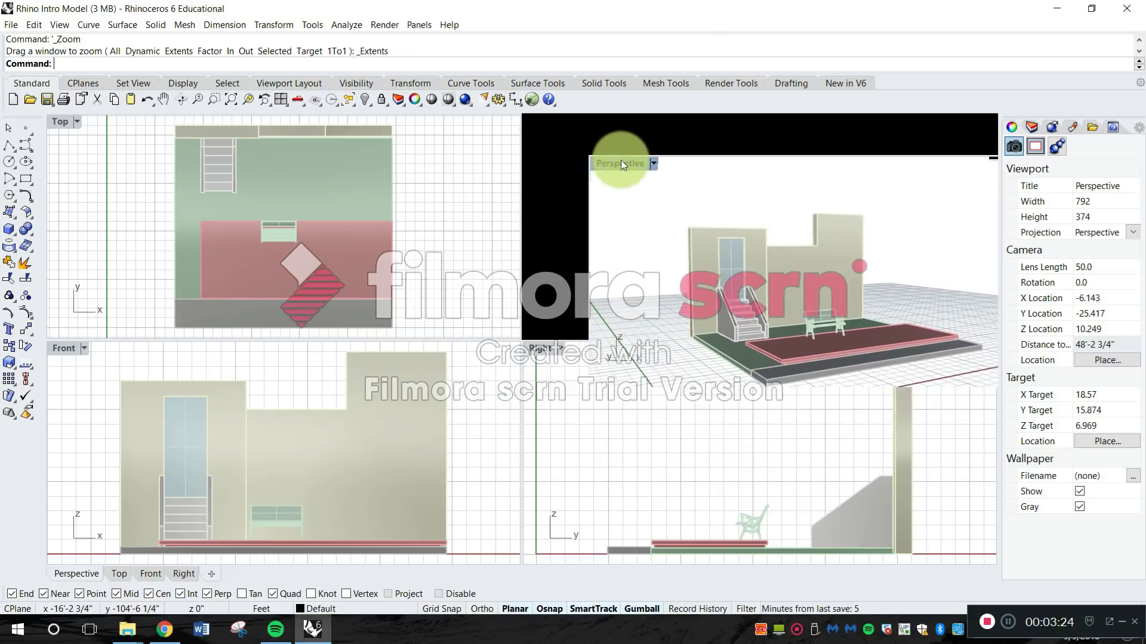
pyautogui.click(517, 274)
pyautogui.moveTo(403, 302); pyautogui.dragTo(404, 303)
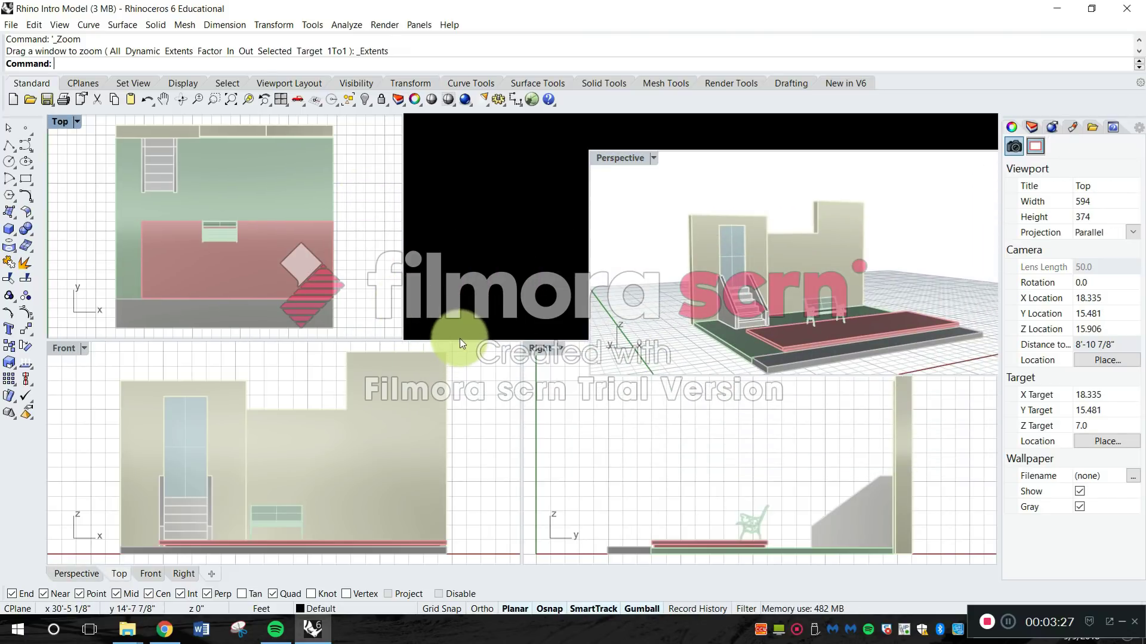
pyautogui.moveTo(615, 160); pyautogui.dragTo(481, 180)
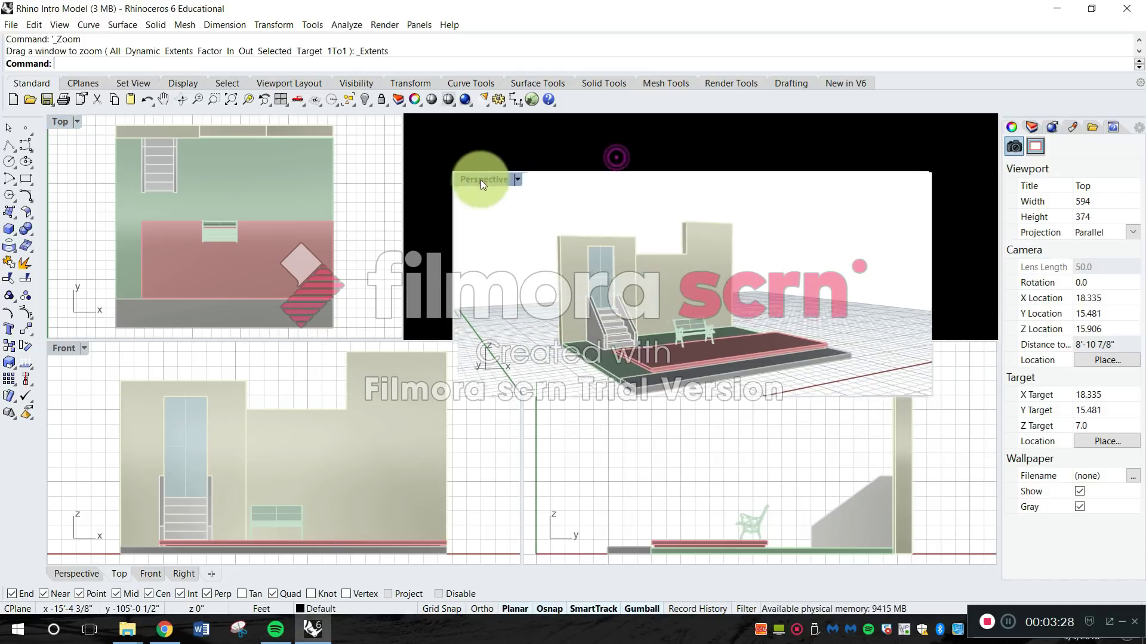
pyautogui.click(517, 179)
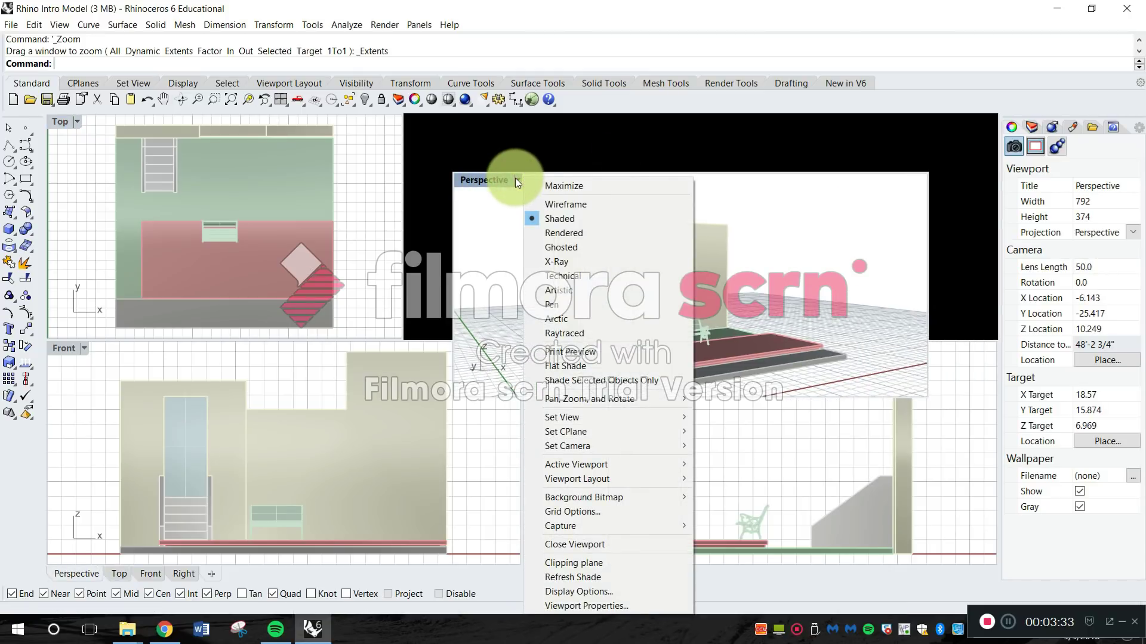
pyautogui.click(761, 14)
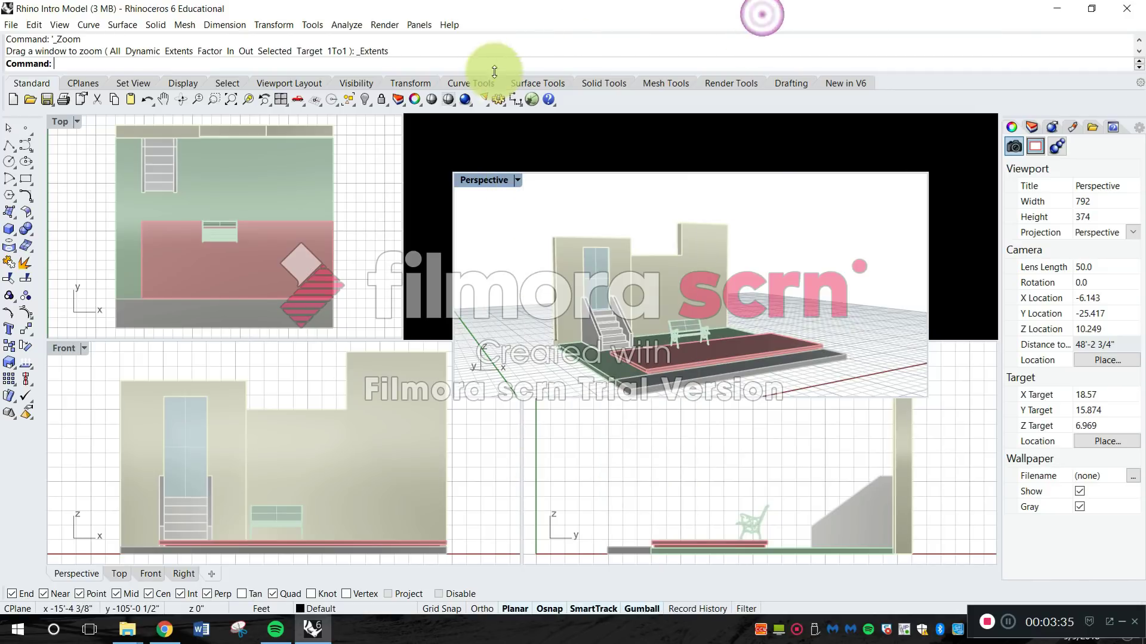
# Reset the layout to the four default viewports and zoom all of them to the model's extents
pyautogui.rightClick(278, 96)
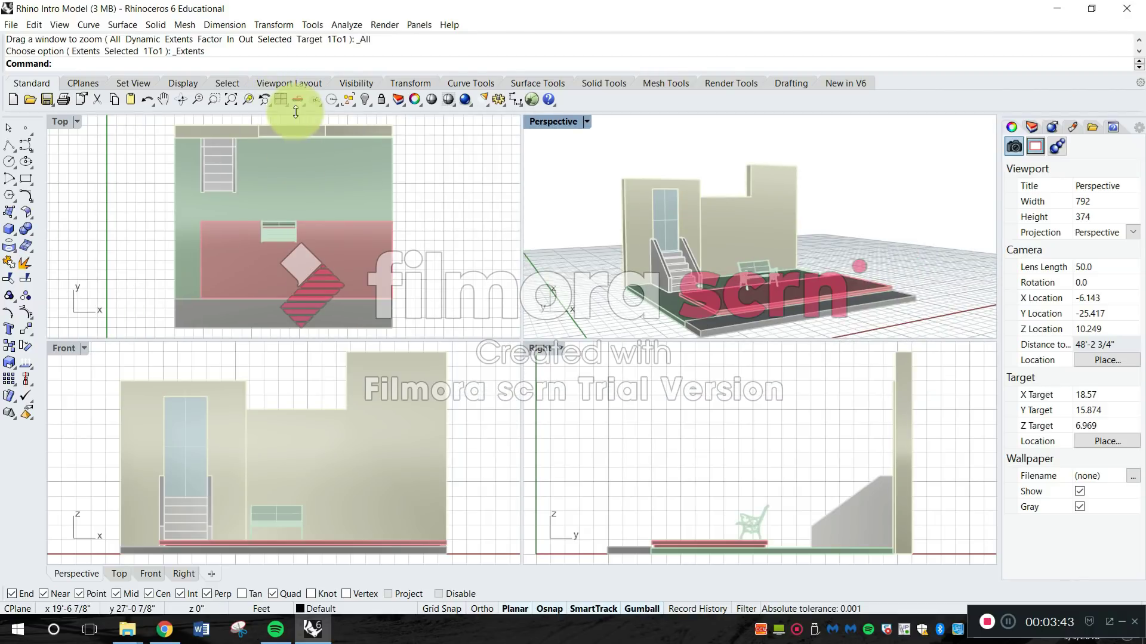
pyautogui.rightClick(277, 99)
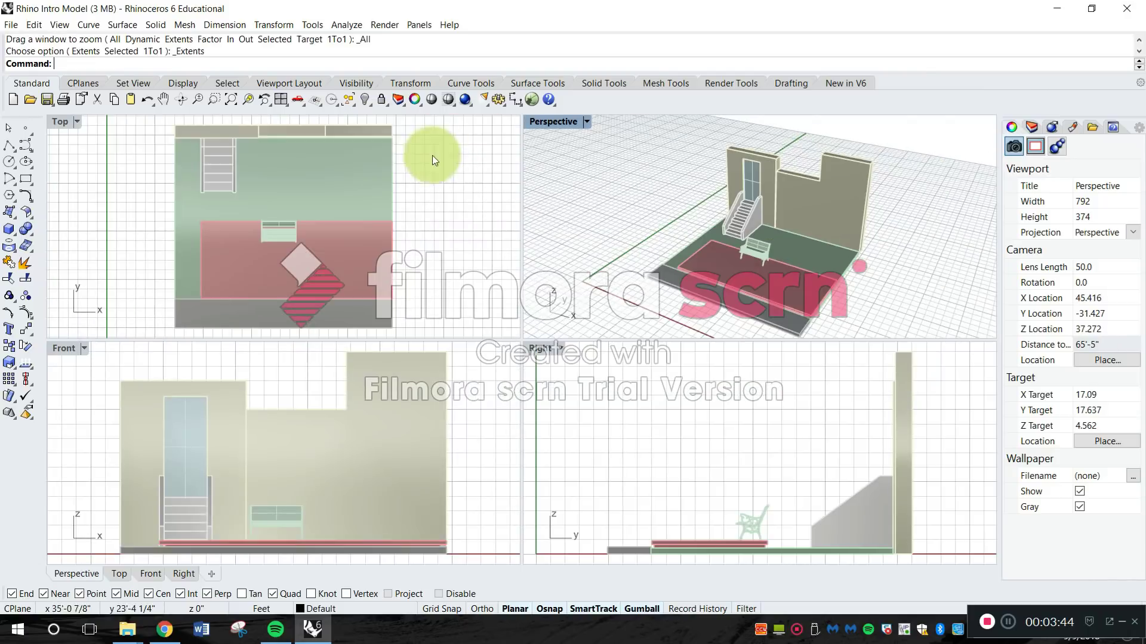
pyautogui.click(279, 99)
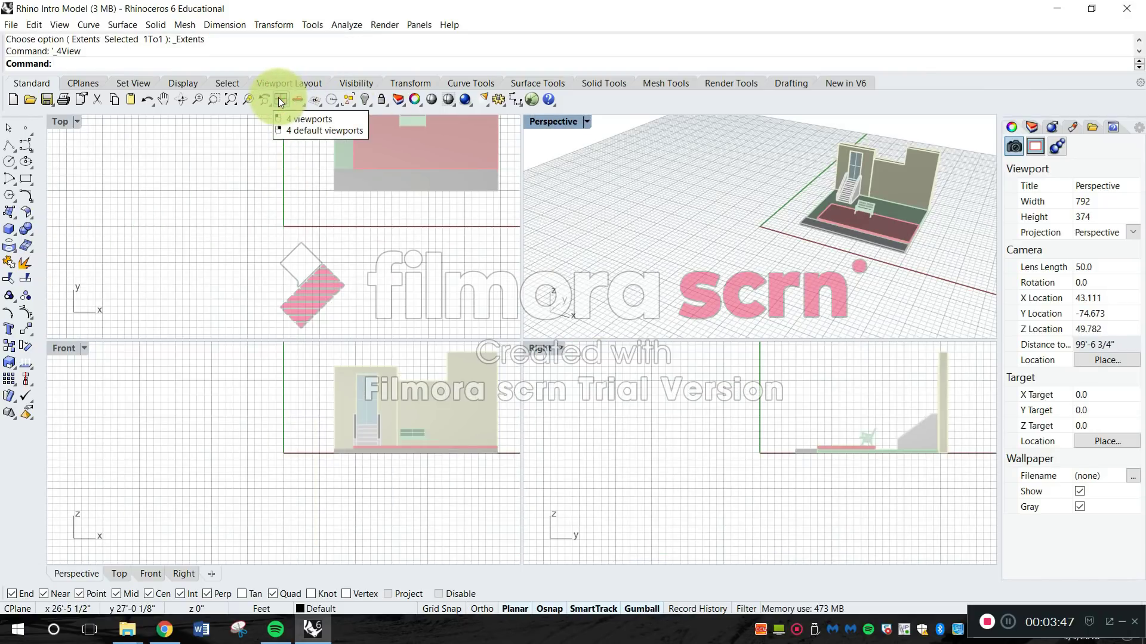
pyautogui.rightClick(278, 98)
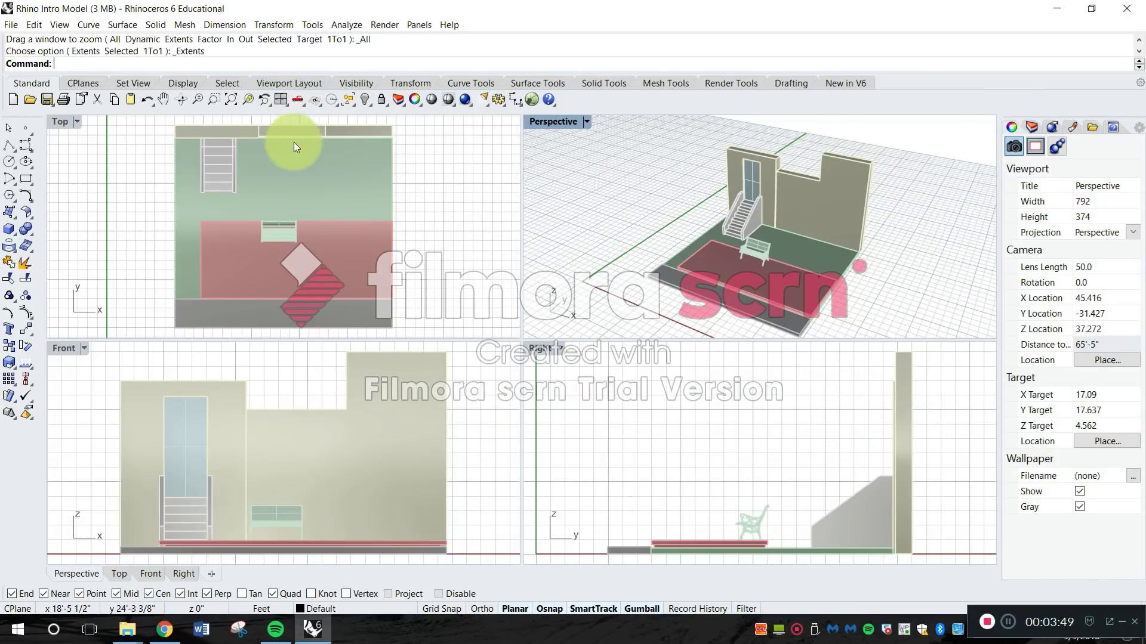
# Zoom deep into the model in the maximized Perspective viewport, return to the four-viewport layout and zoom all viewports to the model's extents
pyautogui.doubleClick(568, 124)
pyautogui.scroll(10, 611, 254)
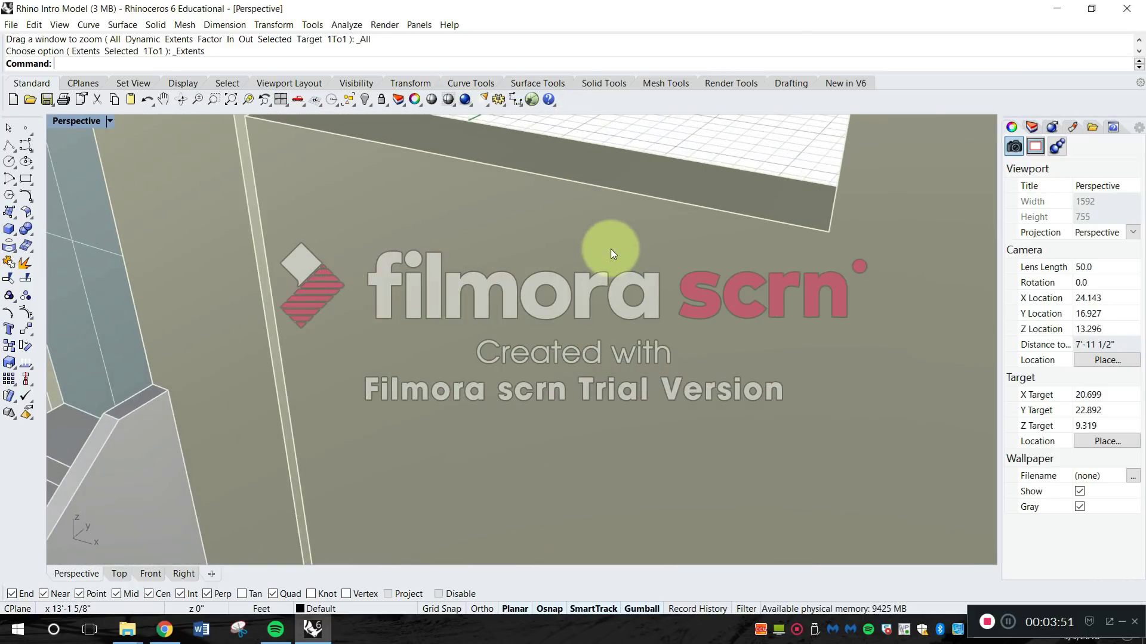
pyautogui.moveTo(612, 253); pyautogui.dragTo(452, 401, button='right')
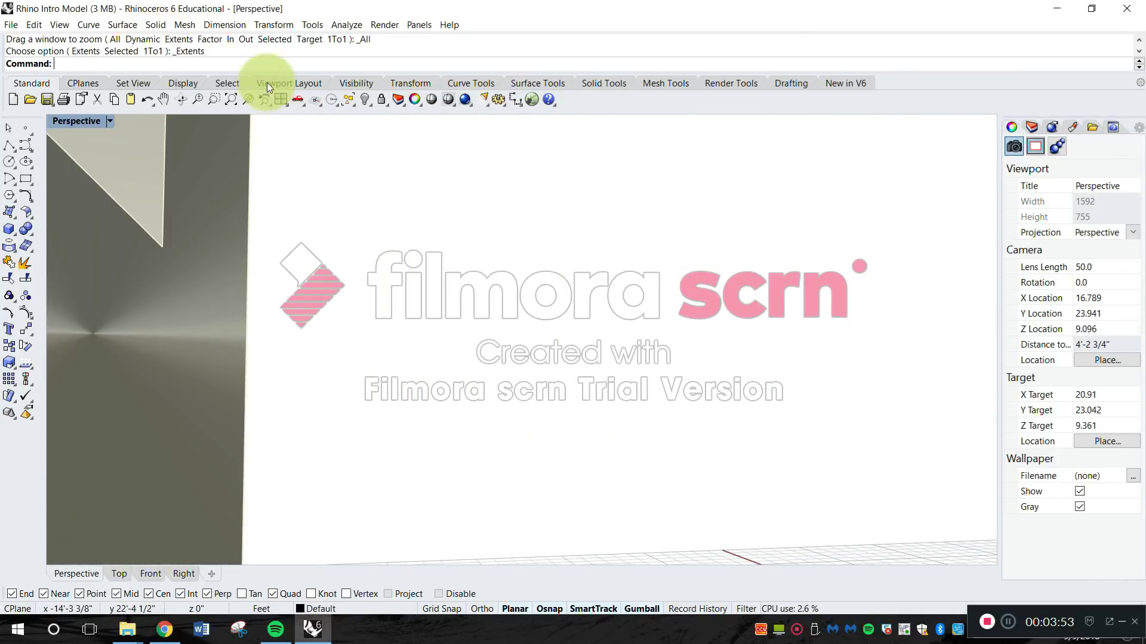
pyautogui.click(282, 98)
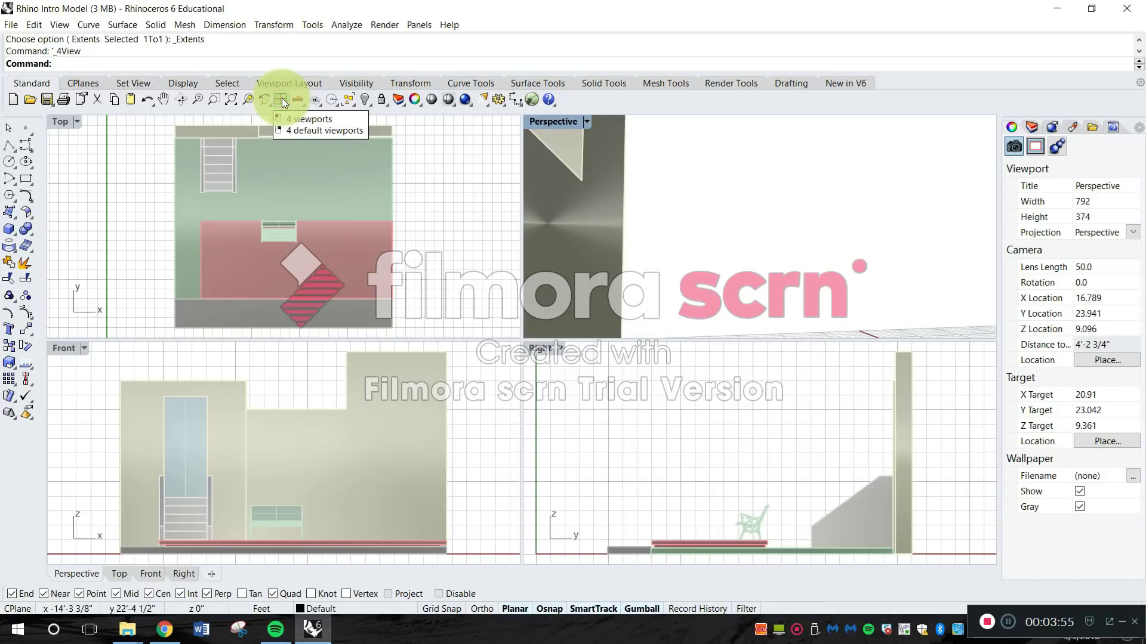
pyautogui.scroll(-5, 716, 209)
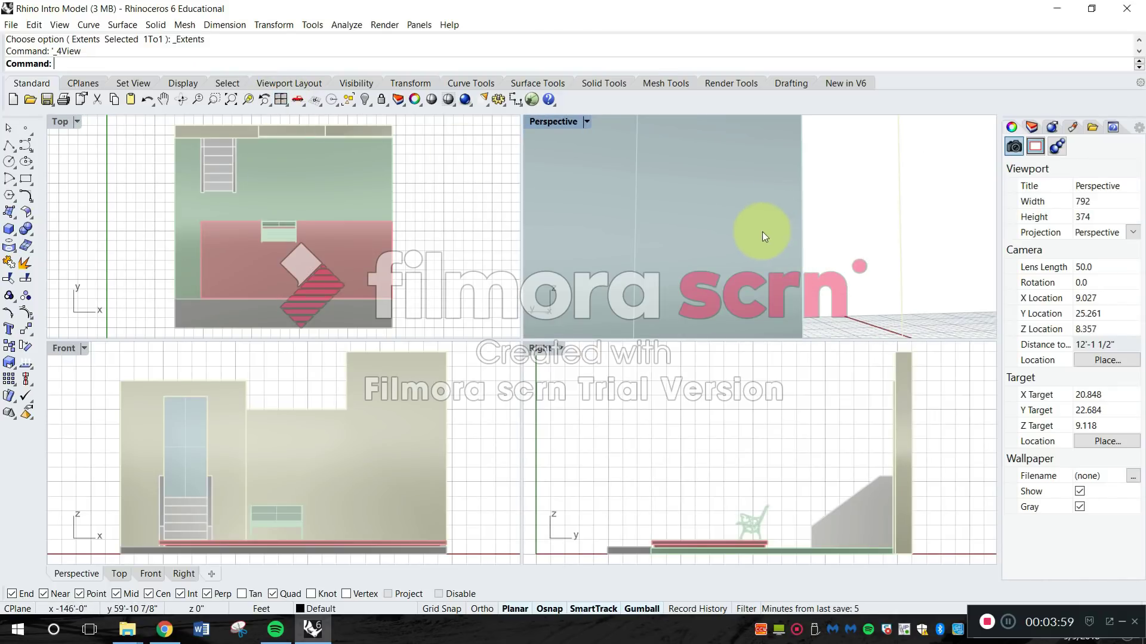
pyautogui.rightClick(231, 99)
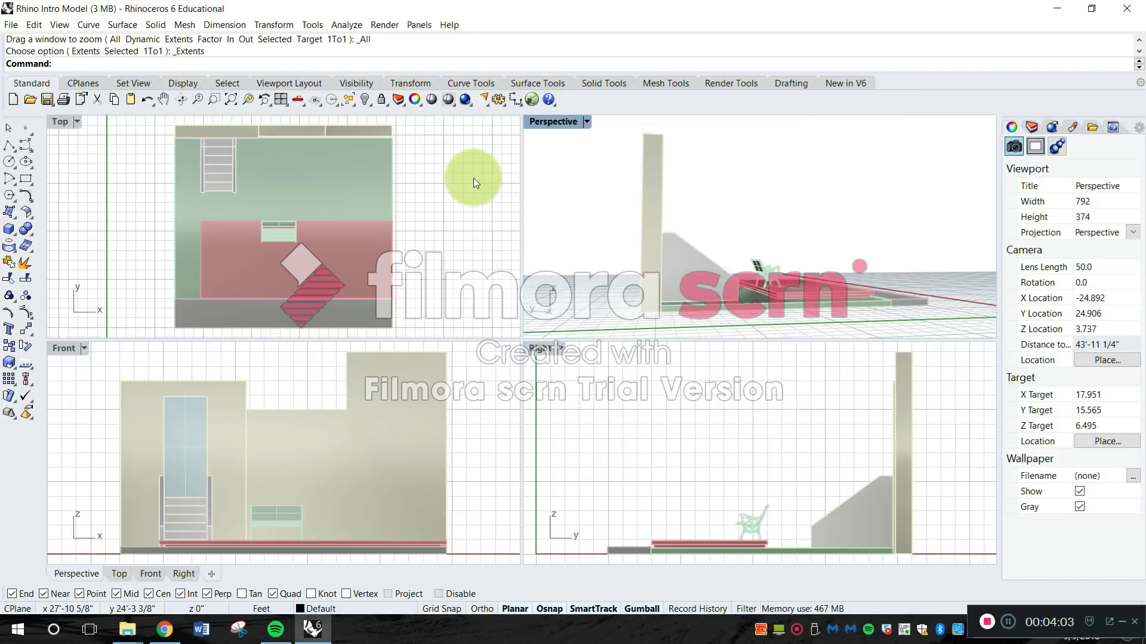
# Maximize the Perspective viewport and orbit to a closer, slightly angled front view of the stairs and bench
pyautogui.moveTo(927, 263); pyautogui.dragTo(734, 269, button='right')
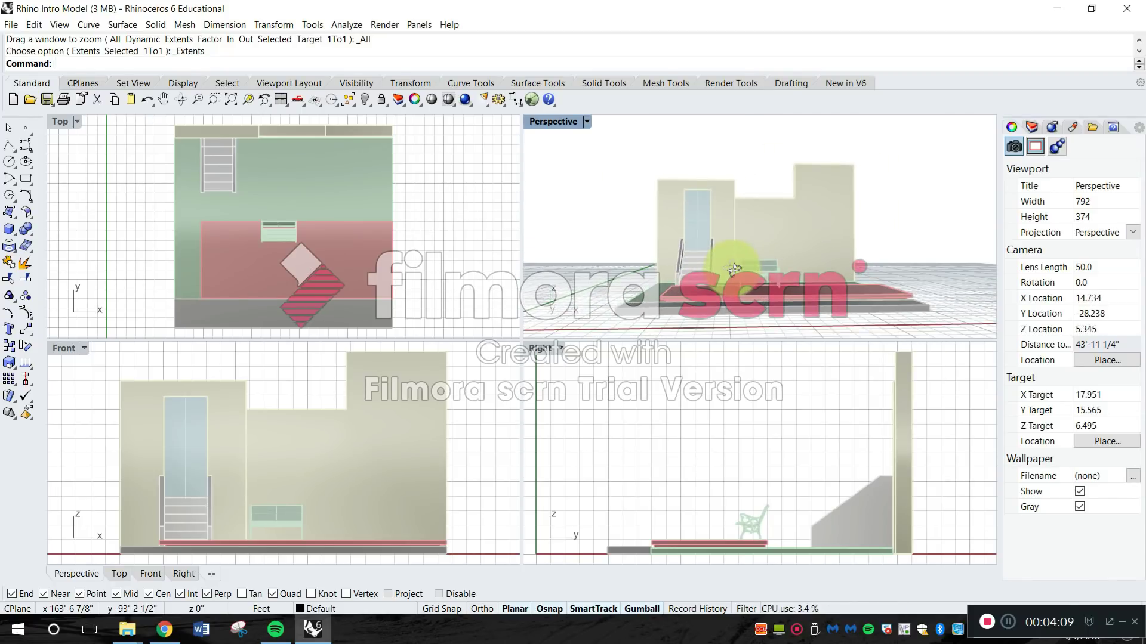
pyautogui.doubleClick(551, 123)
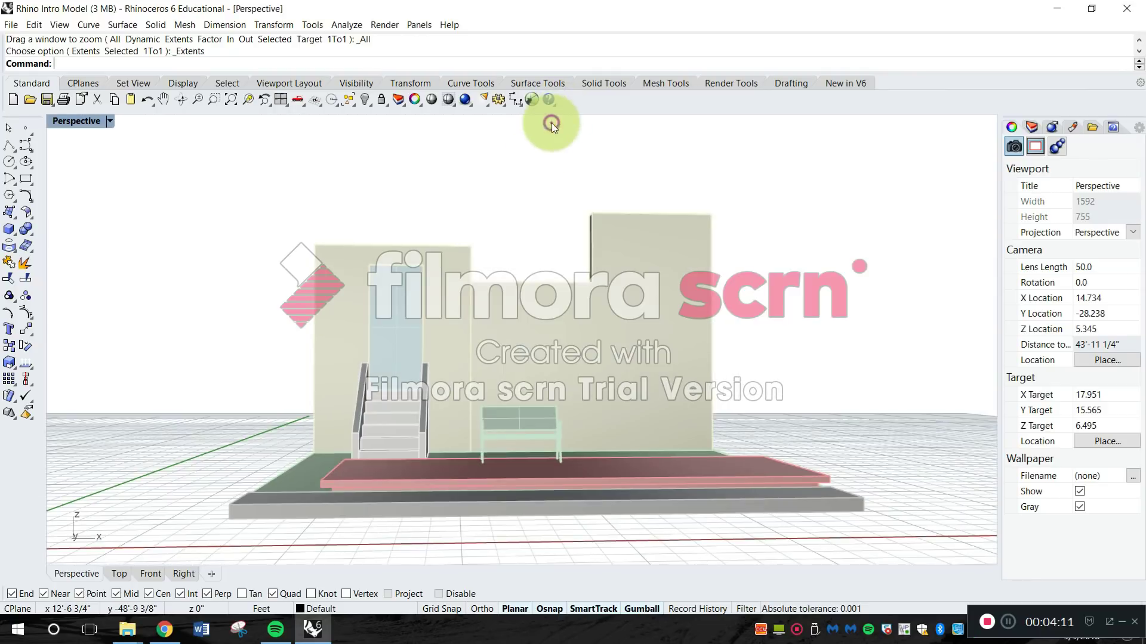
pyautogui.moveTo(551, 123); pyautogui.dragTo(510, 459, button='right')
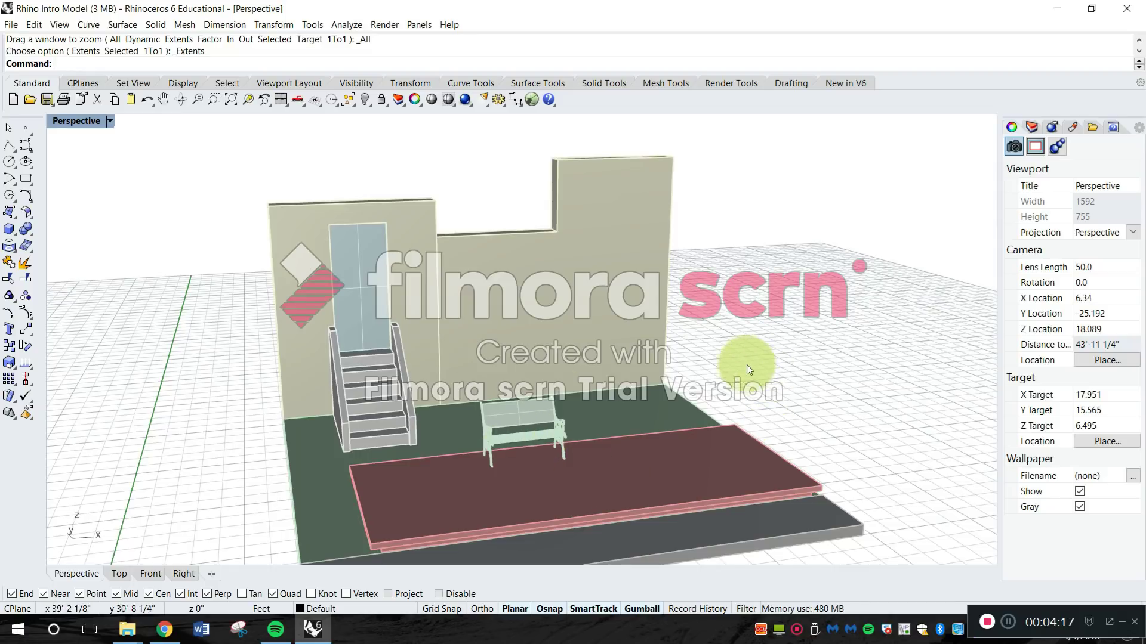
pyautogui.click(109, 121)
pyautogui.click(109, 171)
pyautogui.moveTo(798, 410)
pyautogui.mouseDown(button='right')
pyautogui.moveTo(821, 386)
pyautogui.moveTo(775, 378)
pyautogui.mouseUp(button='right')
pyautogui.scroll(3, 534, 420)
# Select the bench, clear the selection, and pick the wall and the stairs individually before deselecting everything
pyautogui.click(521, 421)
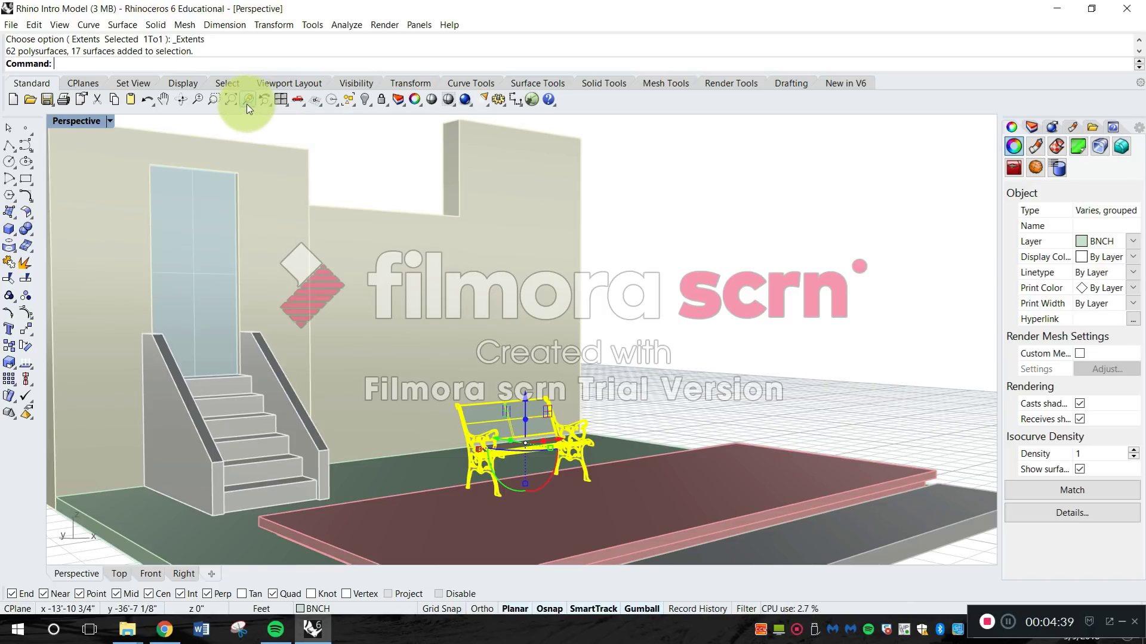
pyautogui.click(778, 326)
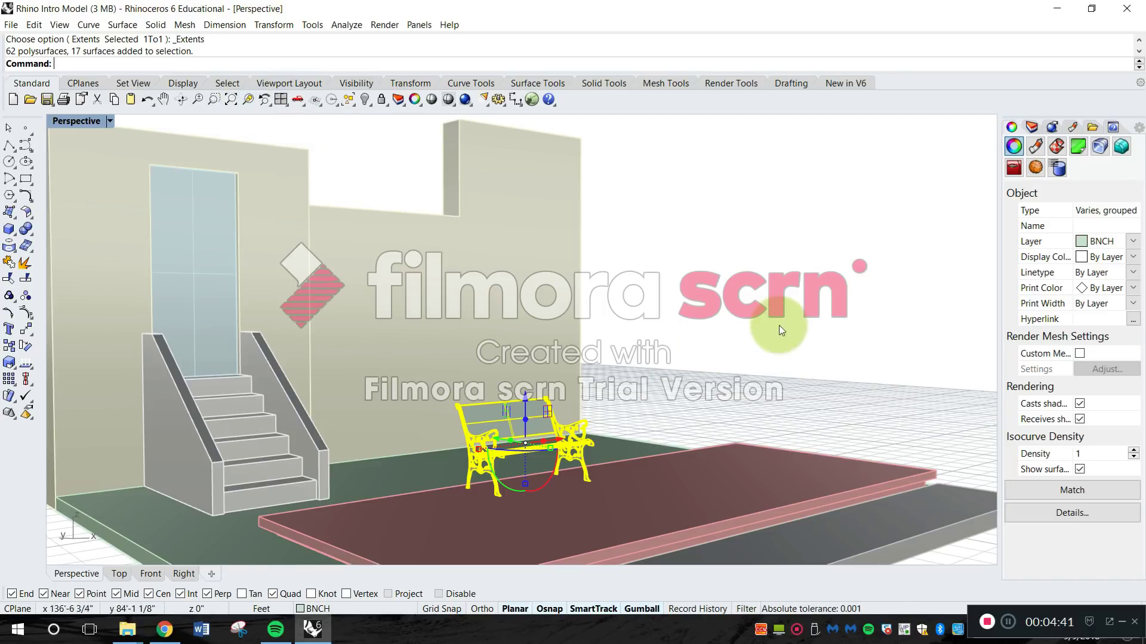
pyautogui.click(706, 310)
pyautogui.moveTo(706, 306); pyautogui.dragTo(699, 324, button='right')
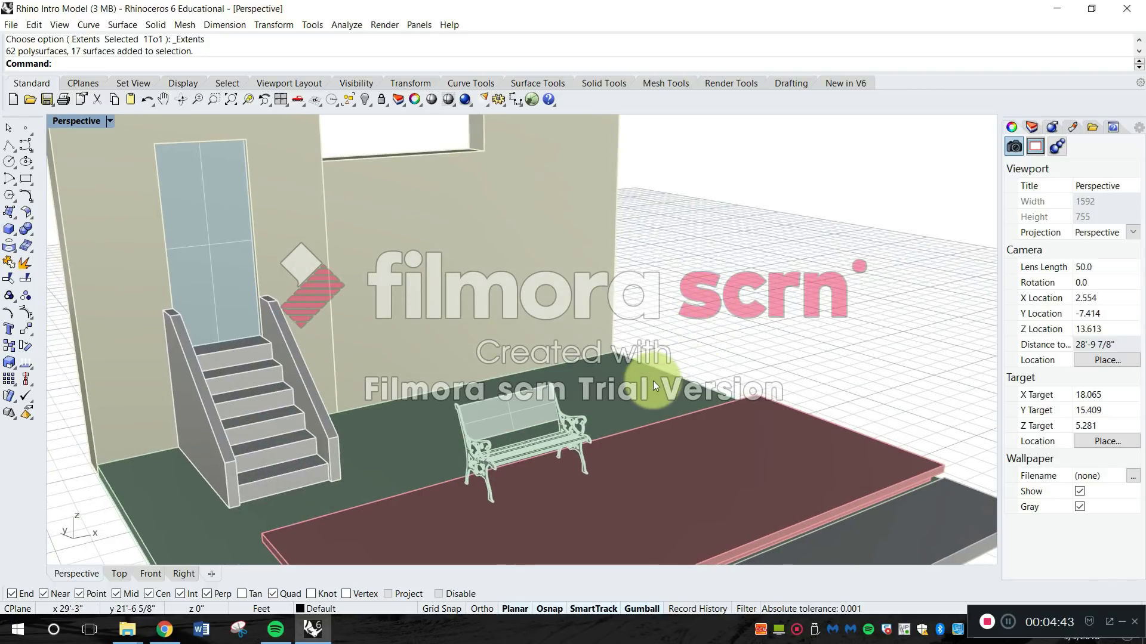
pyautogui.click(653, 380)
pyautogui.click(557, 244)
pyautogui.click(263, 467)
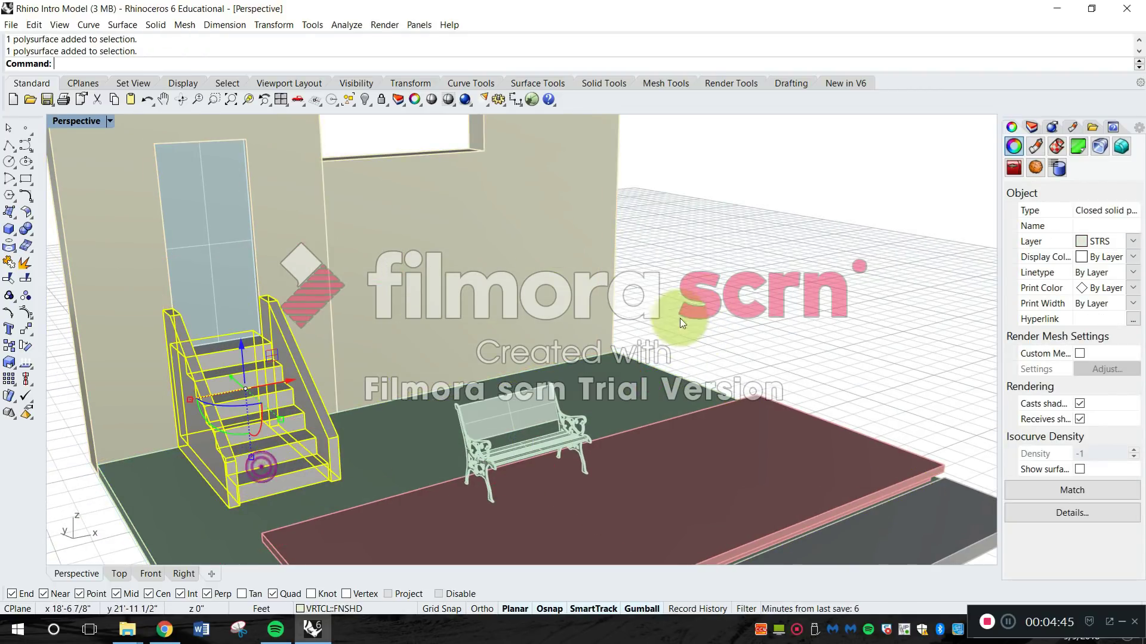
pyautogui.click(725, 271)
pyautogui.moveTo(598, 394); pyautogui.dragTo(617, 377, button='right')
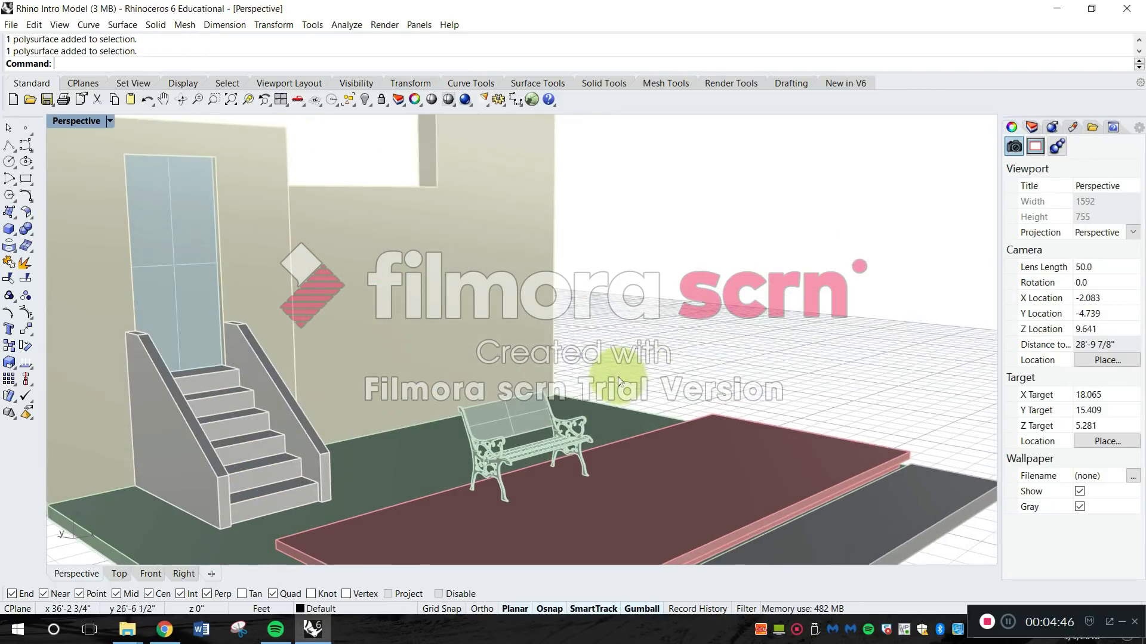
# Select the bench and frame it with Zoom Selected, in the maximized Perspective viewport and in all four viewports
pyautogui.click(528, 422)
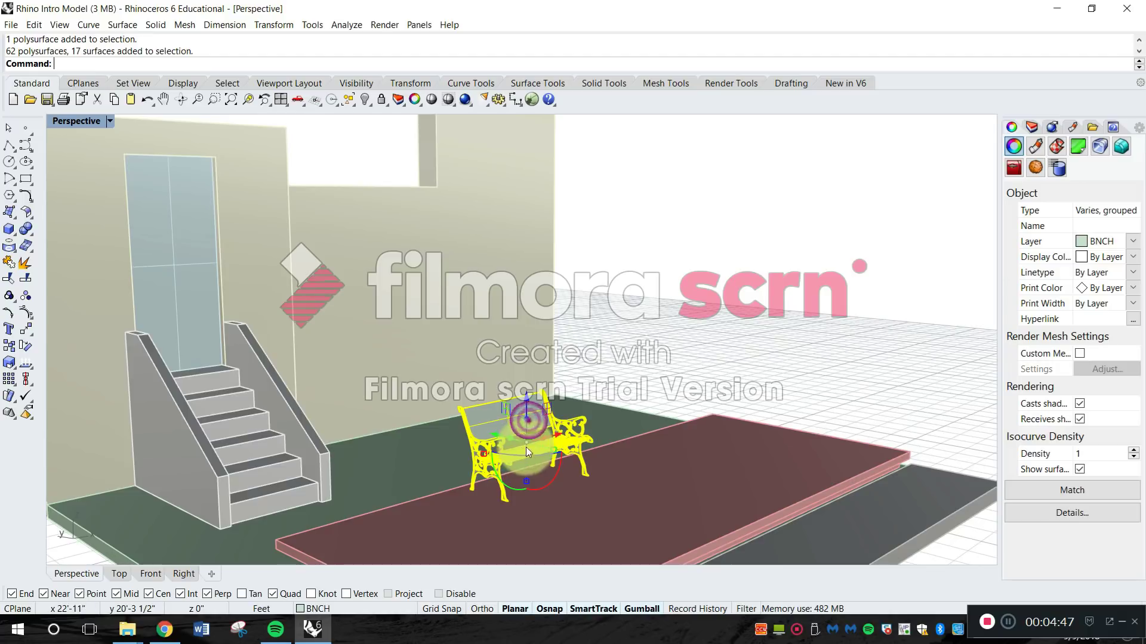
pyautogui.click(249, 97)
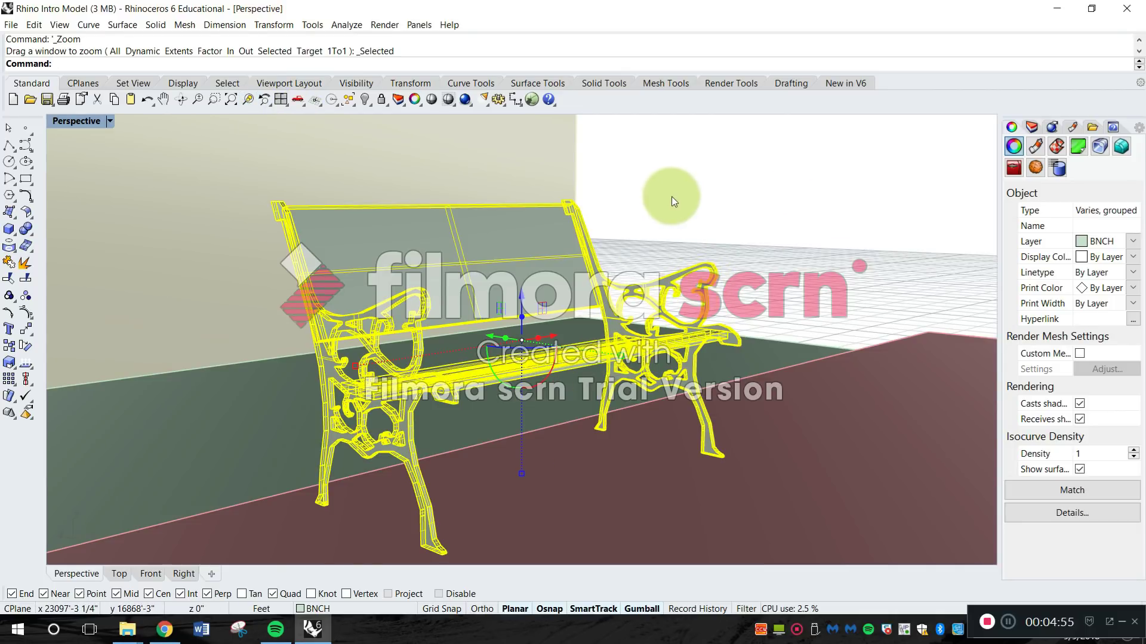
pyautogui.doubleClick(66, 121)
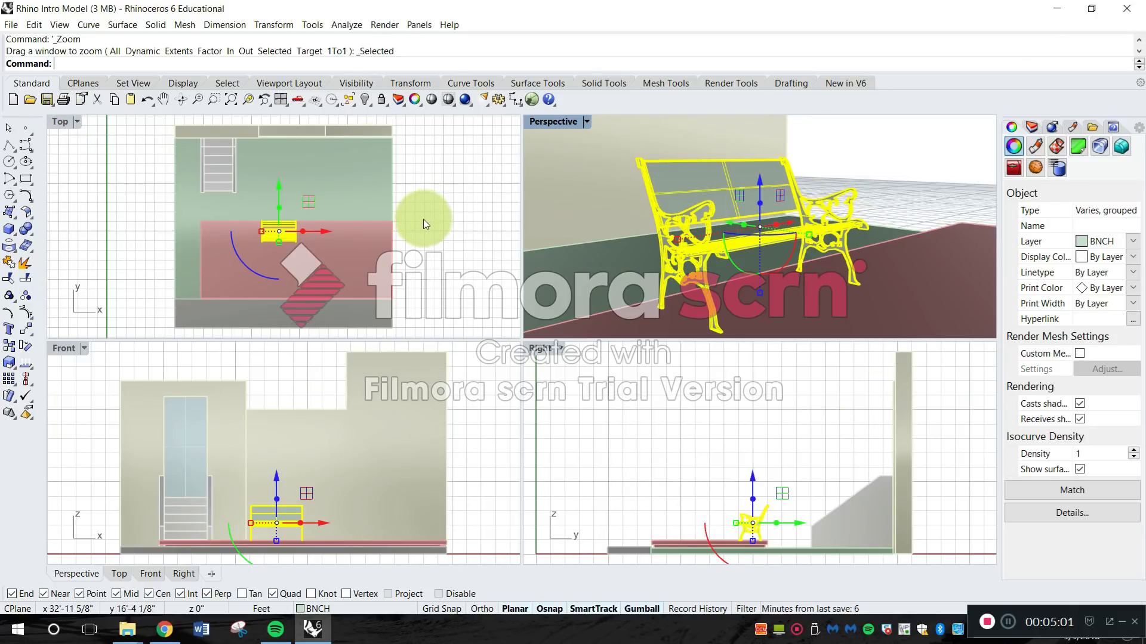
pyautogui.rightClick(249, 101)
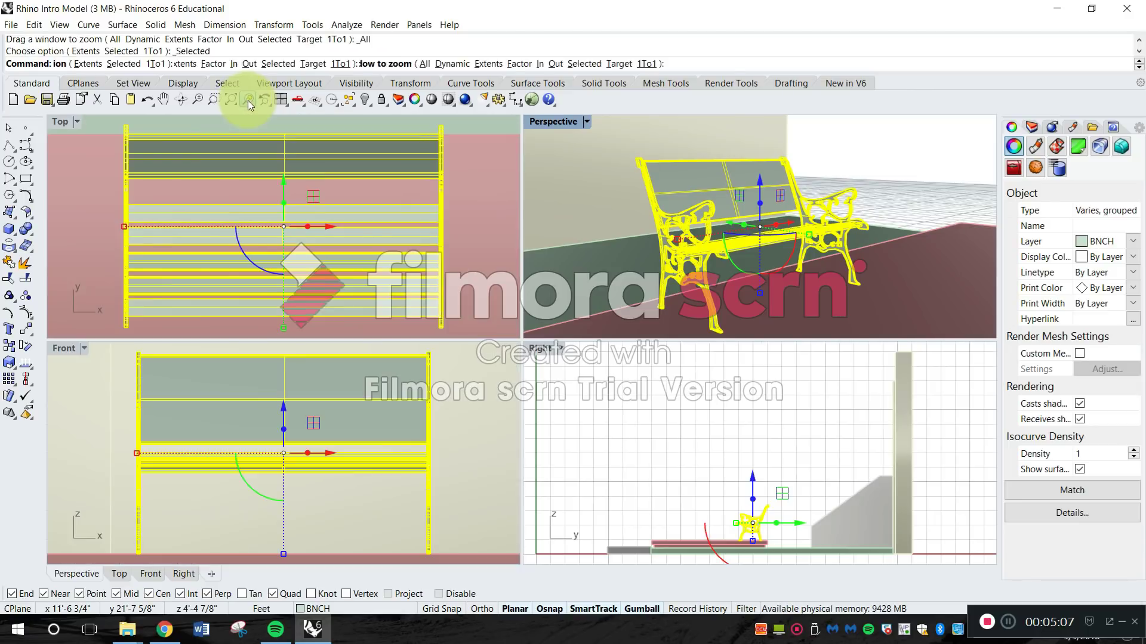
pyautogui.click(588, 381)
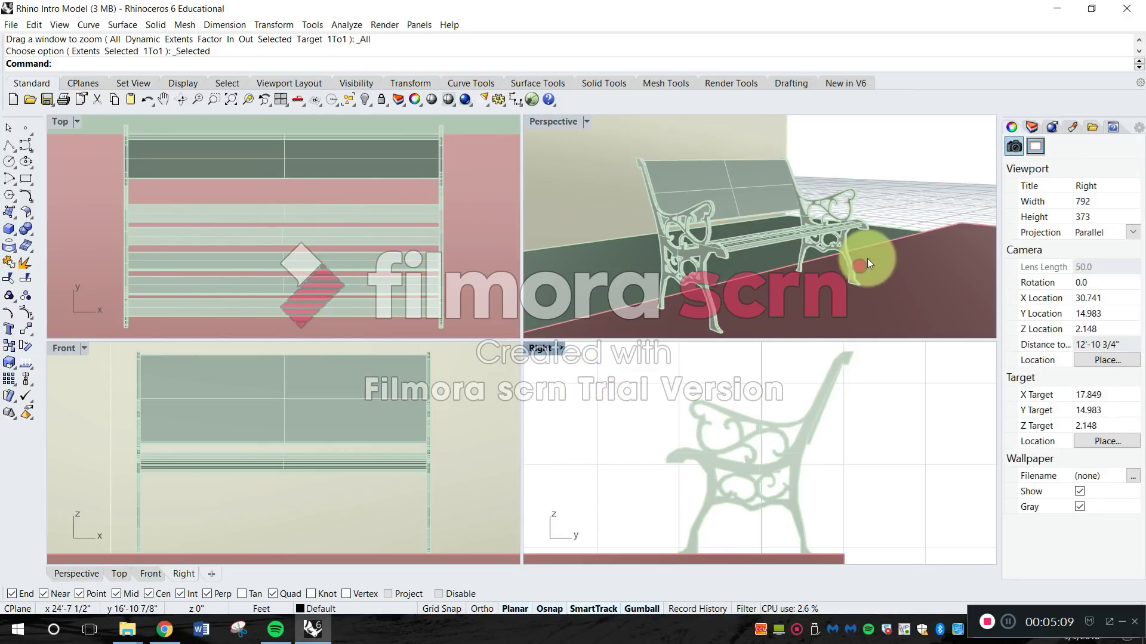
# Select the staircase in the Perspective viewport and zoom all four viewports to it with Zoom Selected
pyautogui.moveTo(621, 266); pyautogui.dragTo(644, 253, button='right')
pyautogui.click(639, 255)
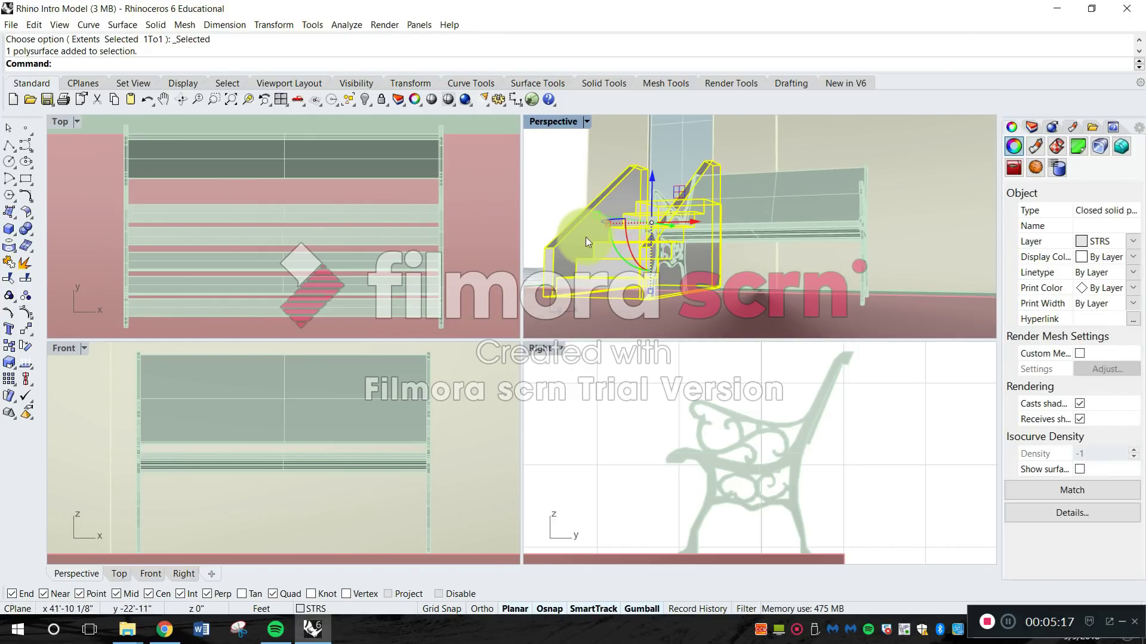
pyautogui.rightClick(246, 99)
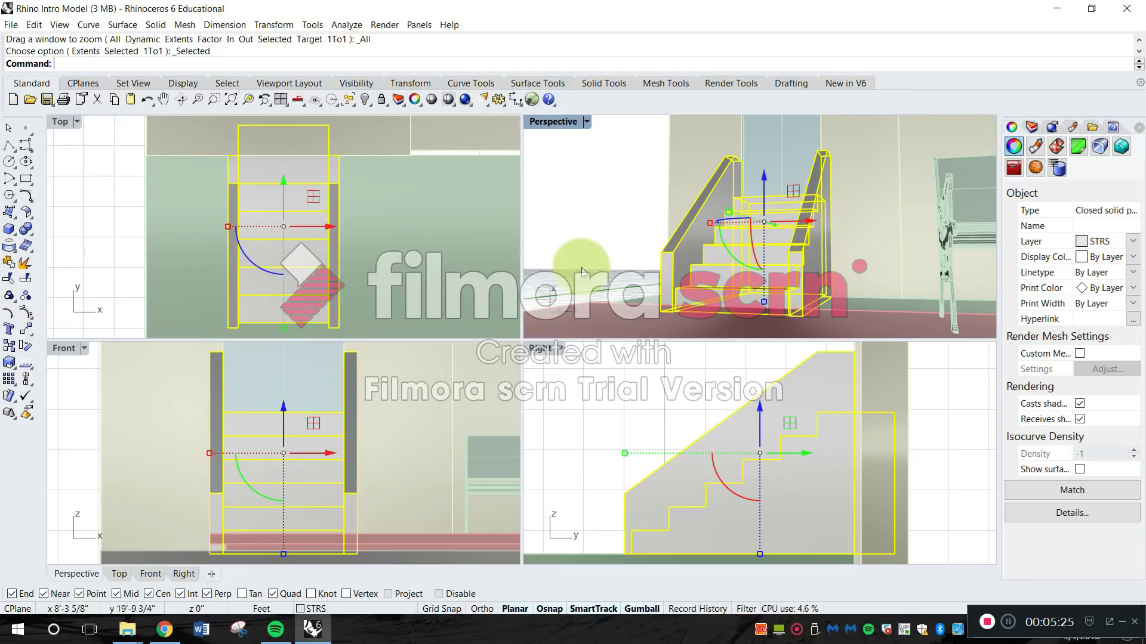
# Select the wall, zoom all four viewports to it with Zoom Selected, and clear the selection
pyautogui.click(686, 160)
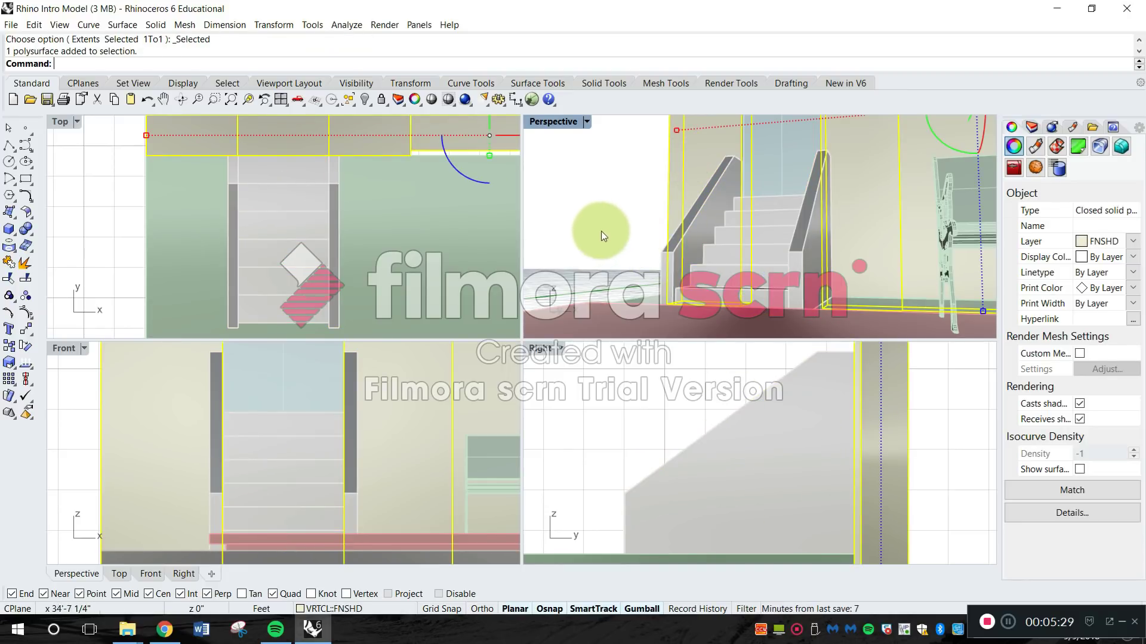
pyautogui.rightClick(245, 100)
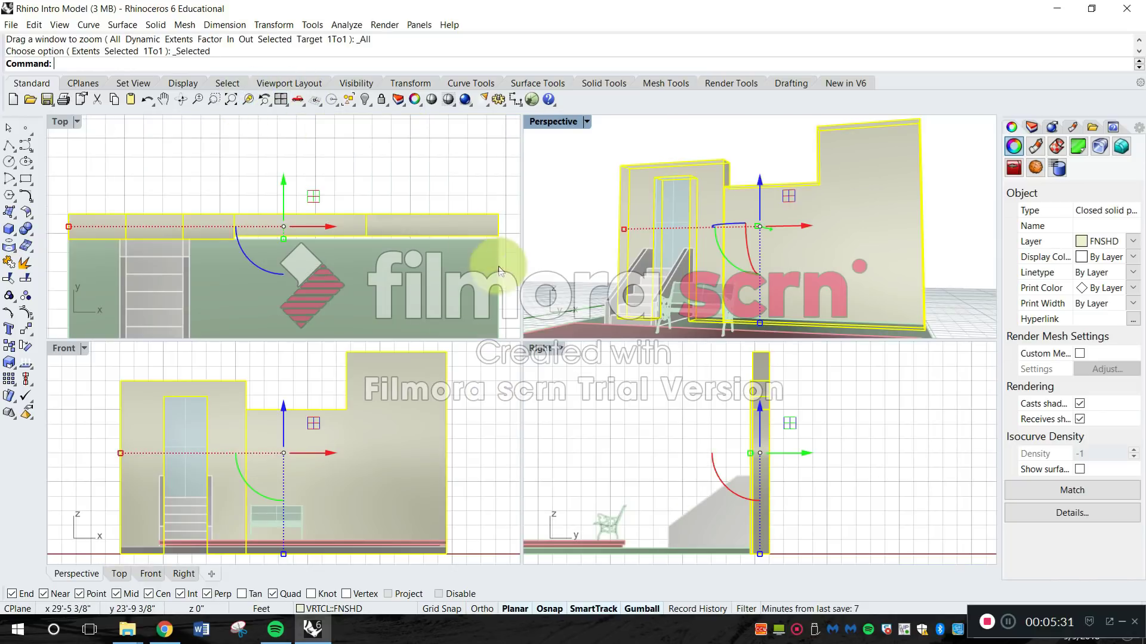
pyautogui.click(771, 157)
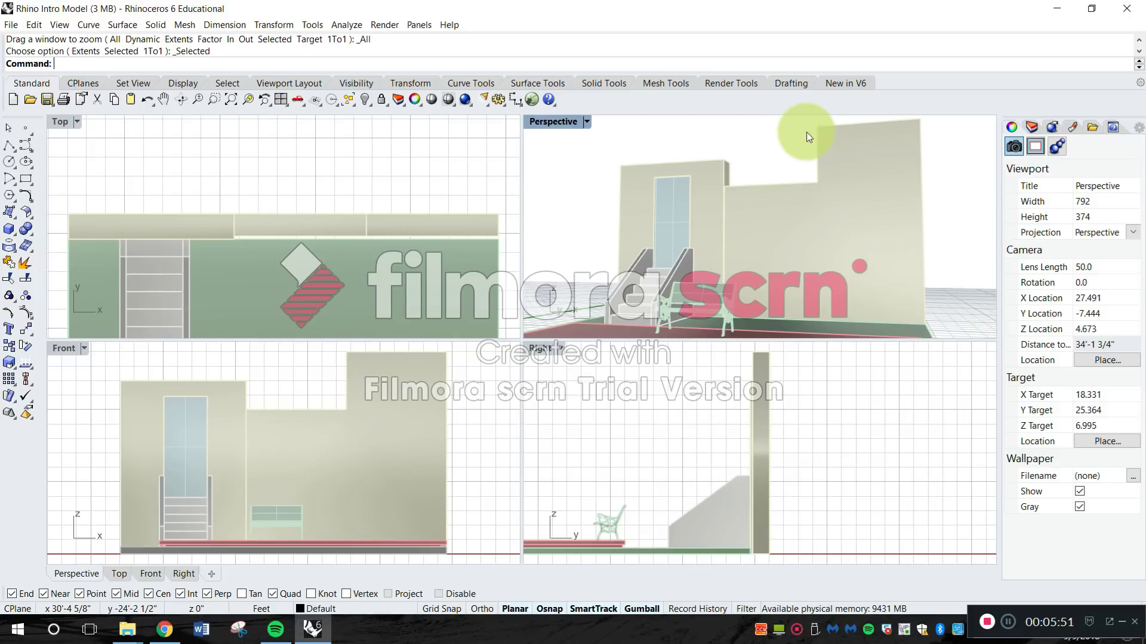
# Zoom the Perspective viewport to a window around the staircase and the lower part of the door
pyautogui.moveTo(572, 214); pyautogui.dragTo(768, 336)
pyautogui.click(560, 198)
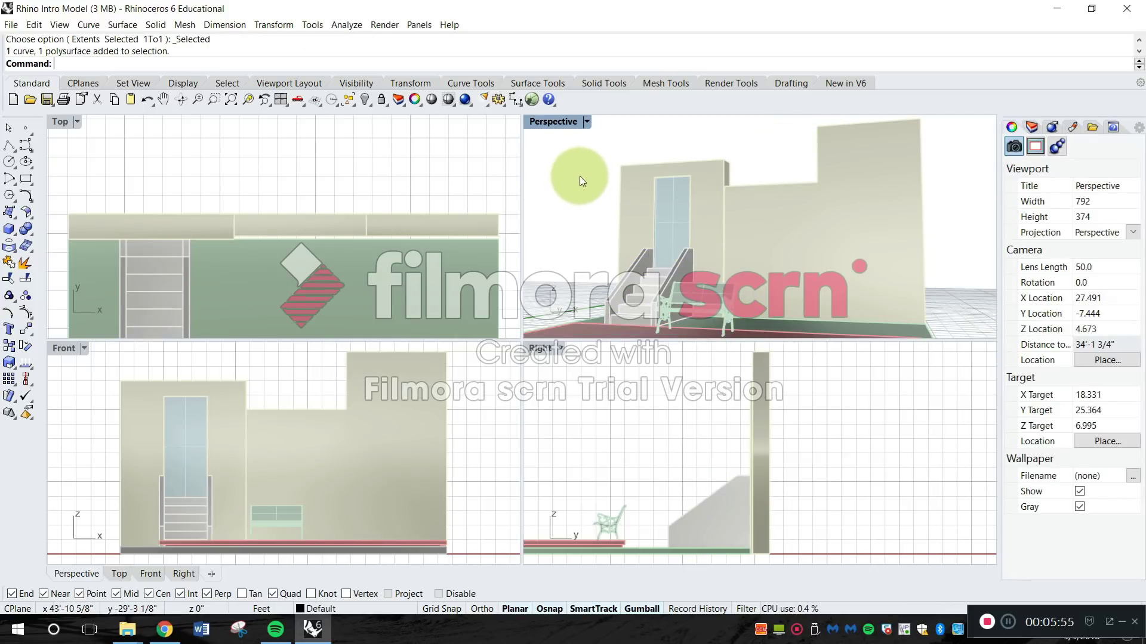
pyautogui.click(213, 102)
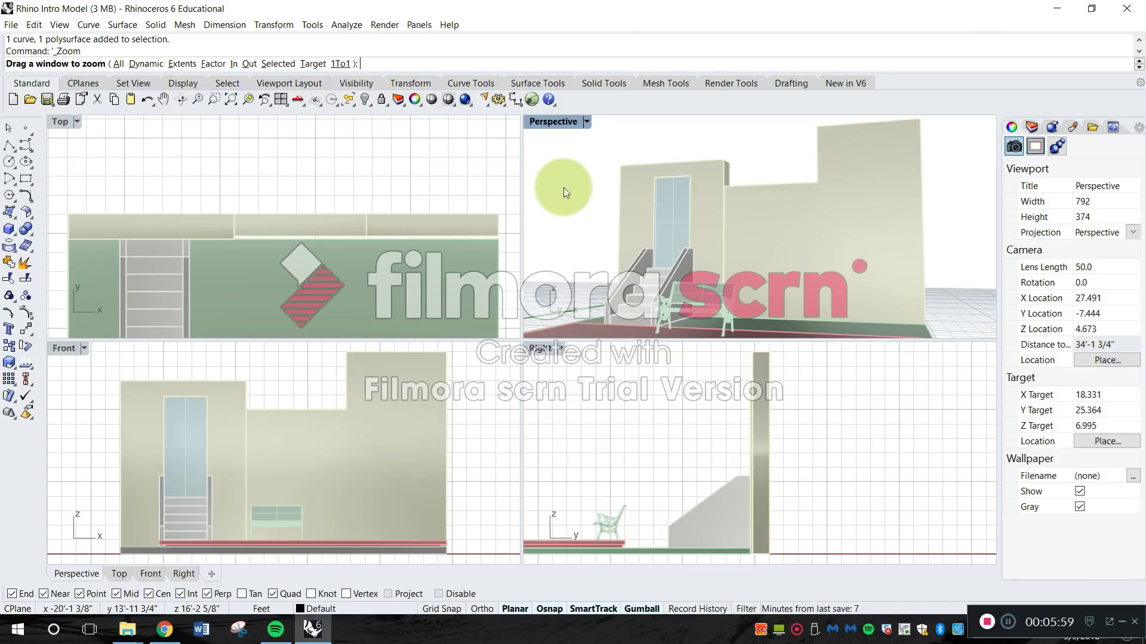
pyautogui.moveTo(572, 181); pyautogui.dragTo(764, 317)
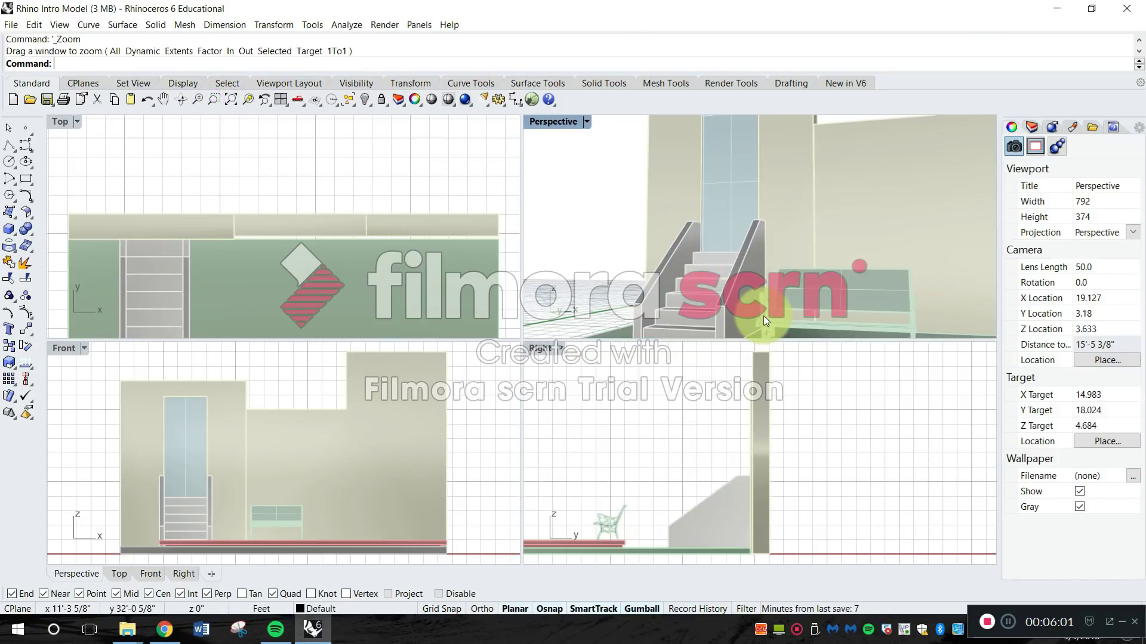
# Use Zoom Window on the lower door area in the Front viewport and on the stairs in the Perspective viewport
pyautogui.click(216, 98)
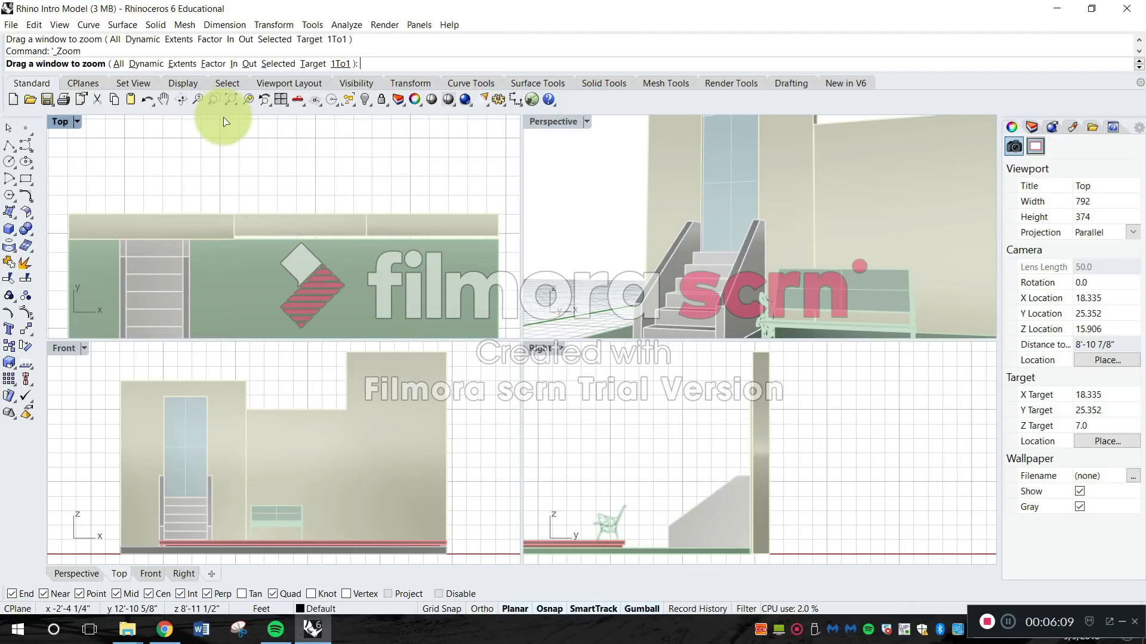
pyautogui.click(187, 413)
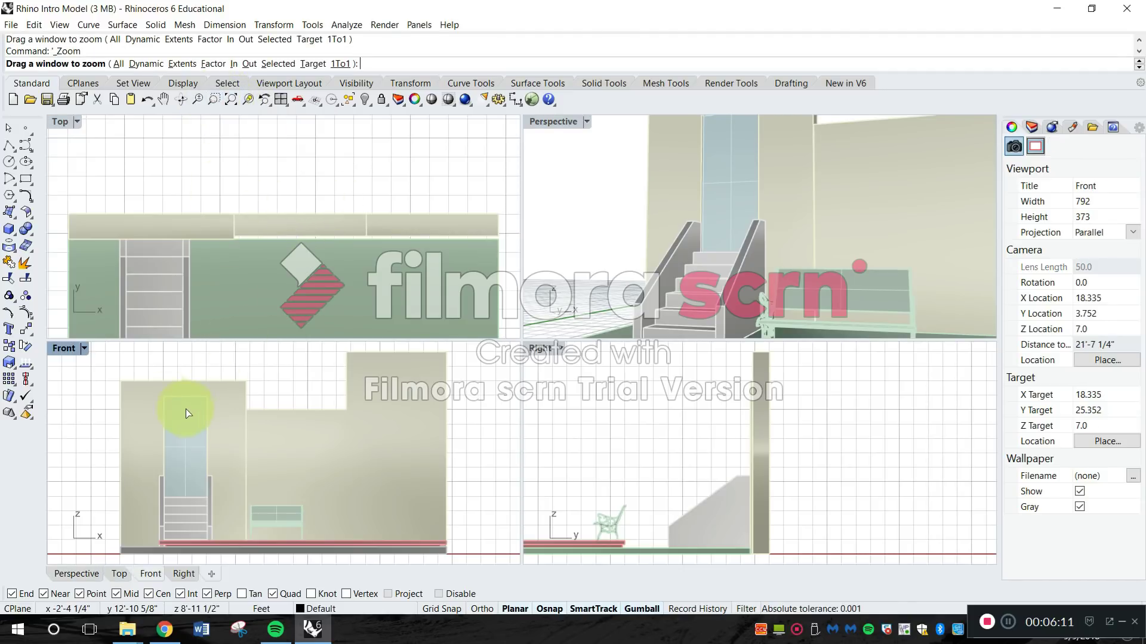
pyautogui.moveTo(149, 452); pyautogui.dragTo(224, 504)
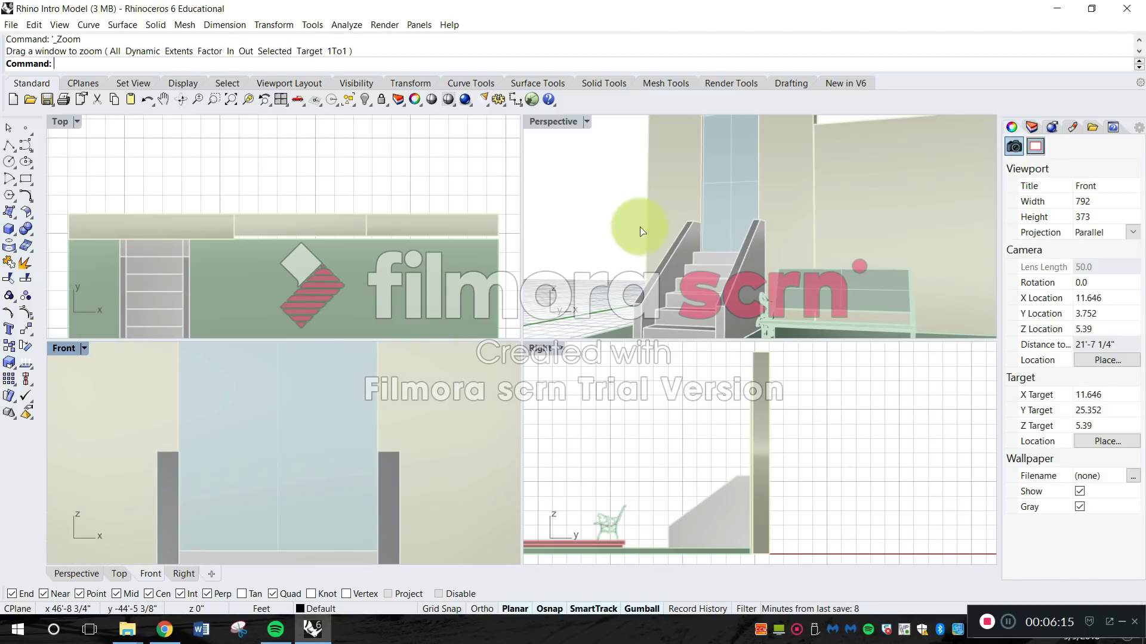
pyautogui.click(212, 101)
pyautogui.moveTo(652, 197); pyautogui.dragTo(804, 269)
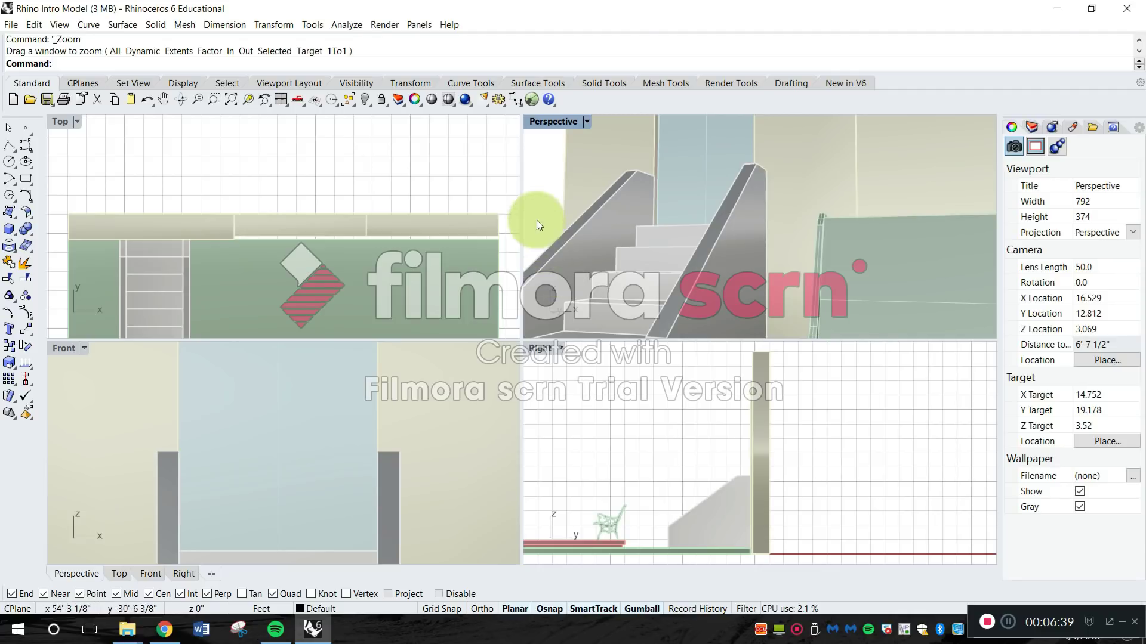
# Maximize the Perspective viewport, zoom out and orbit until the stairs, bench and platforms are in view, and restore the four viewports
pyautogui.doubleClick(542, 124)
pyautogui.scroll(-16, 482, 355)
pyautogui.moveTo(209, 401); pyautogui.dragTo(210, 247, button='right')
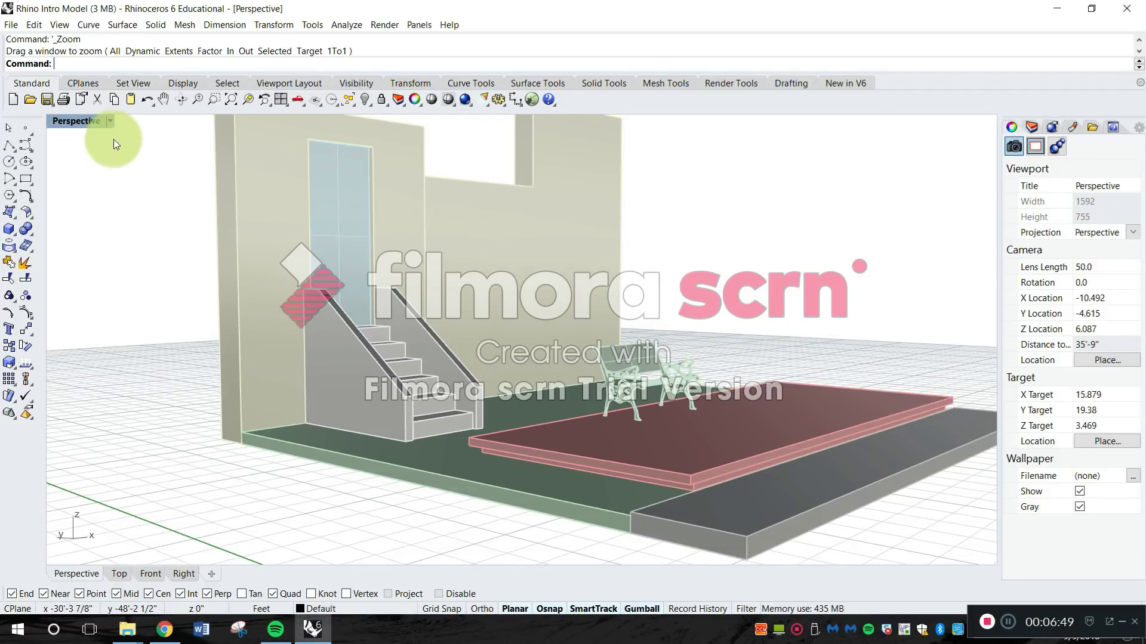
pyautogui.doubleClick(88, 116)
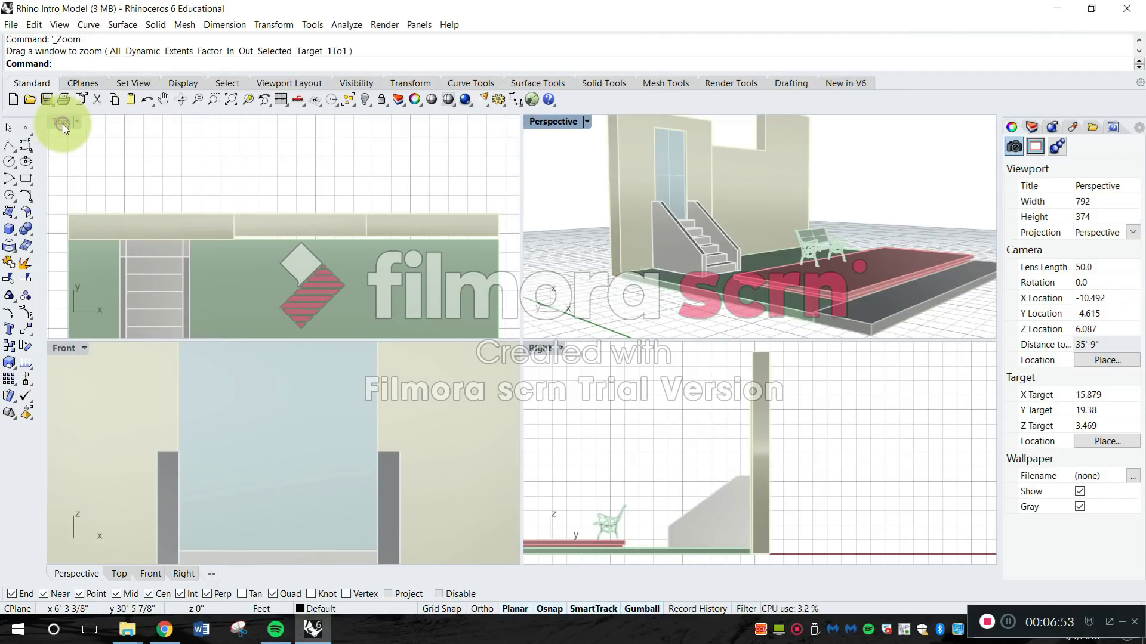
# Maximize the Top viewport and zoom out to show the whole model with empty space beside it
pyautogui.doubleClick(63, 124)
pyautogui.scroll(-5, 356, 287)
pyautogui.moveTo(342, 344); pyautogui.dragTo(367, 348, button='right')
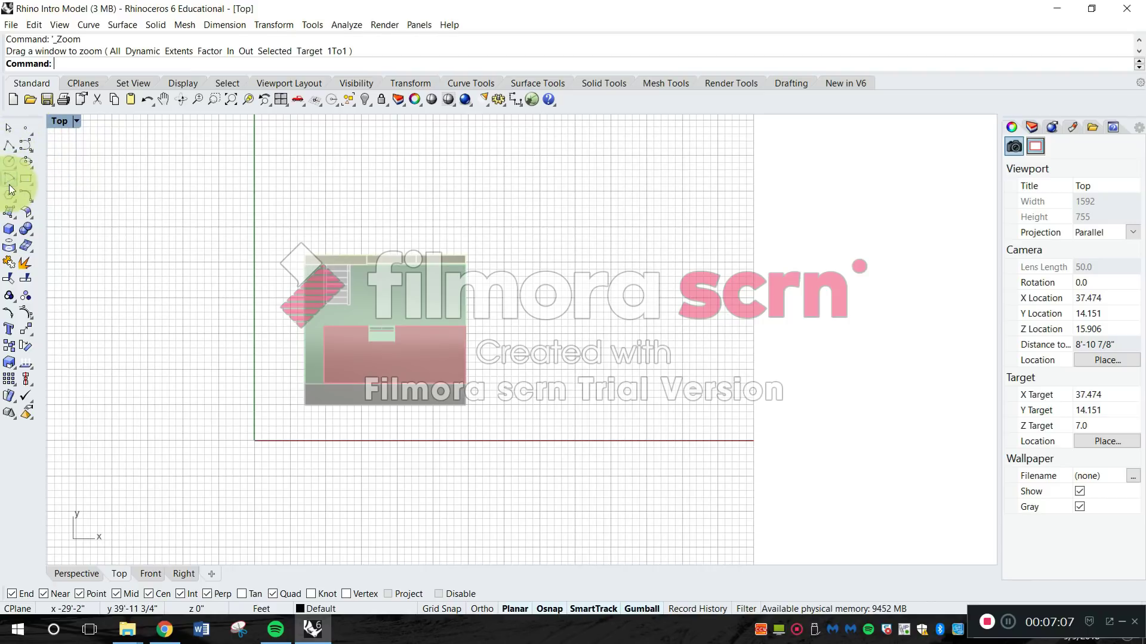
# Place a single point in the empty area just beyond the grid's edge in the Top viewport
pyautogui.click(27, 126)
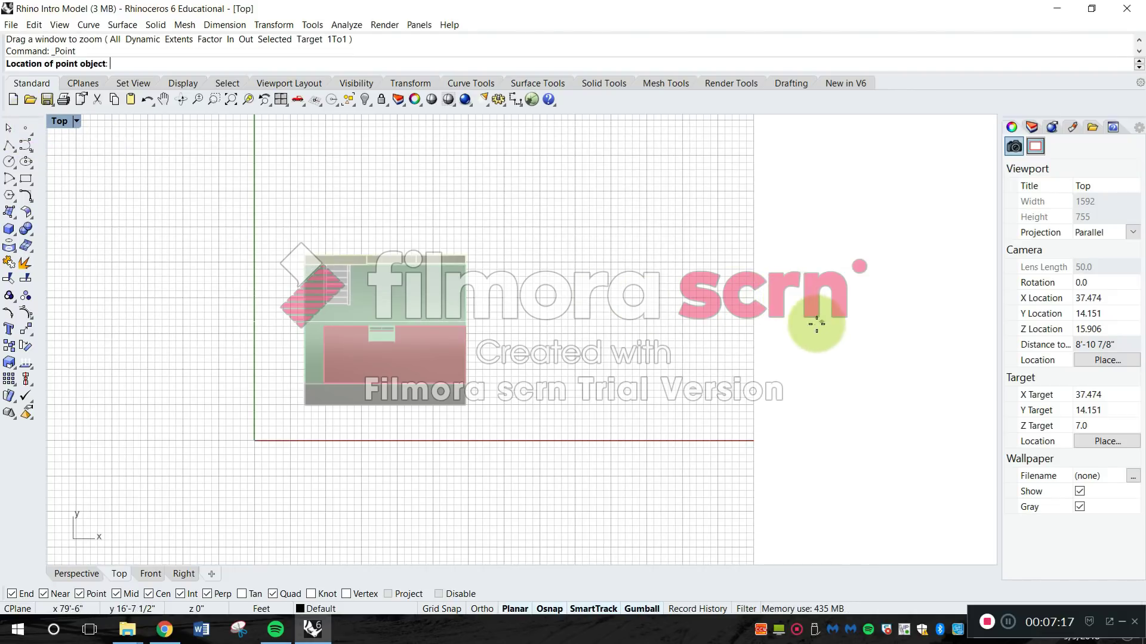
pyautogui.moveTo(799, 321); pyautogui.dragTo(550, 306, button='right')
pyautogui.scroll(3, 534, 346)
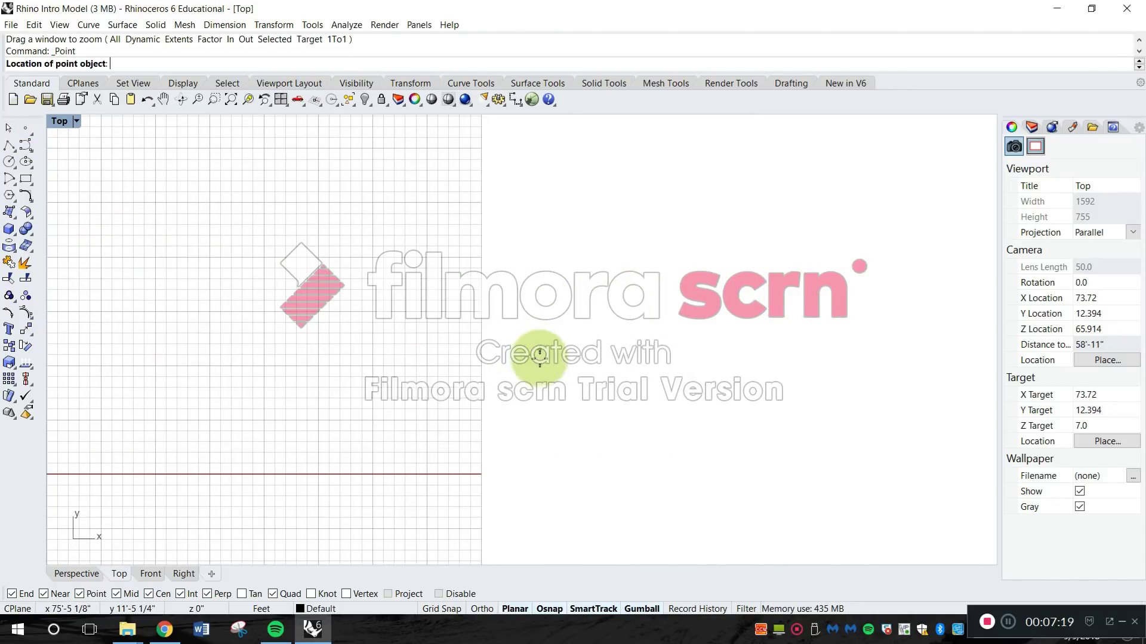
pyautogui.click(556, 297)
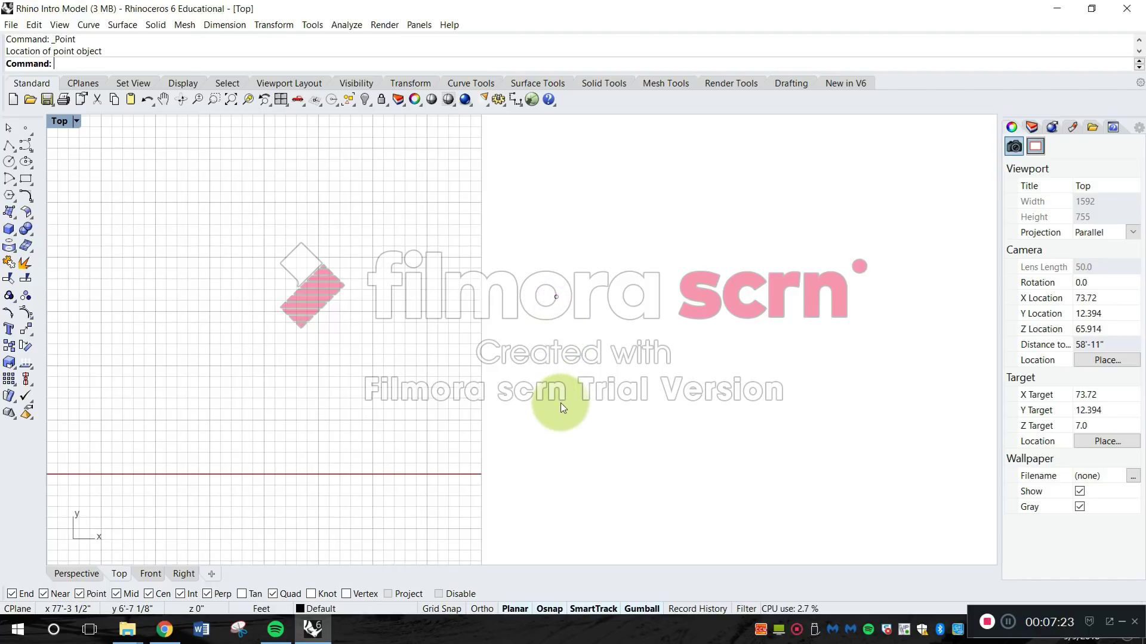
# Use the multiple-points command to scatter five more points across the empty area below and beside the single point
pyautogui.rightClick(25, 128)
pyautogui.click(704, 464)
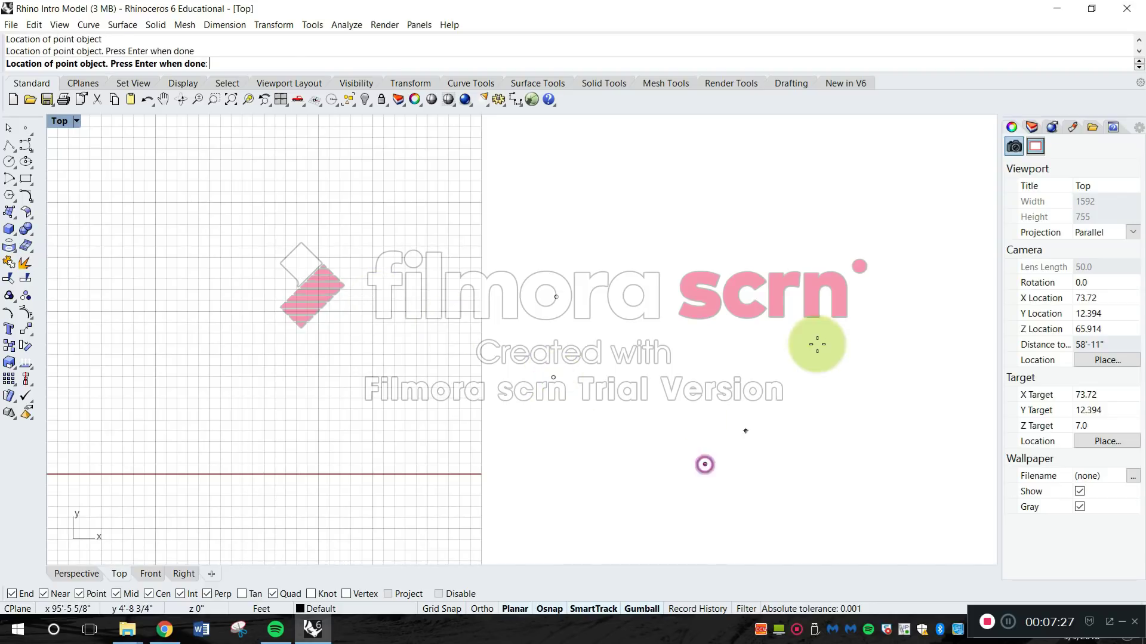
pyautogui.click(834, 313)
pyautogui.click(777, 202)
pyautogui.click(757, 336)
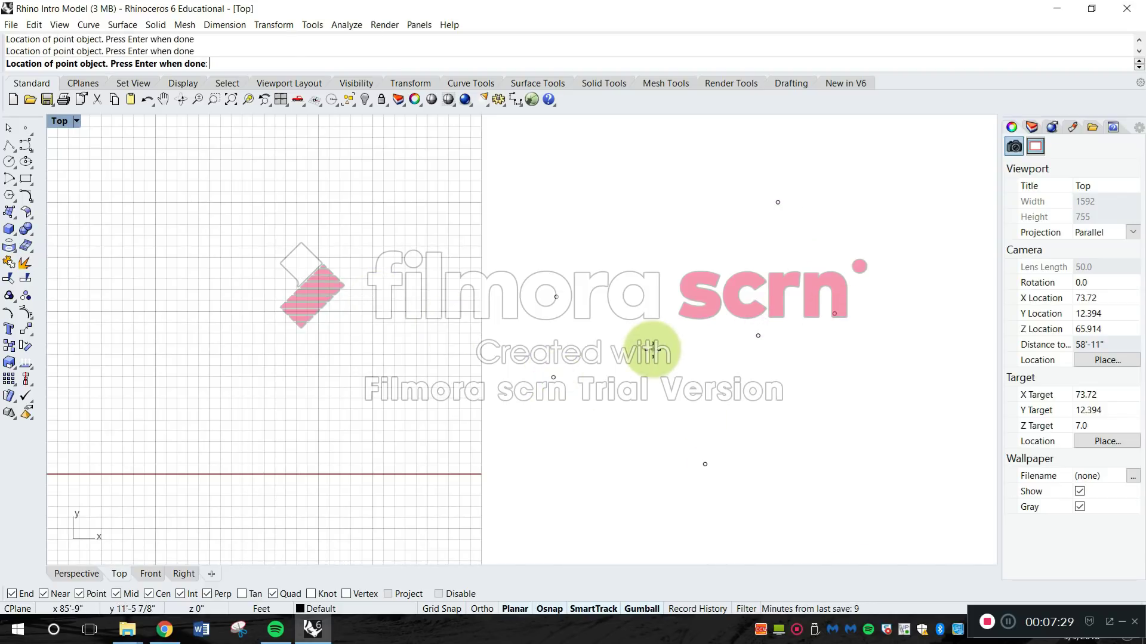
pyautogui.rightClick(634, 352)
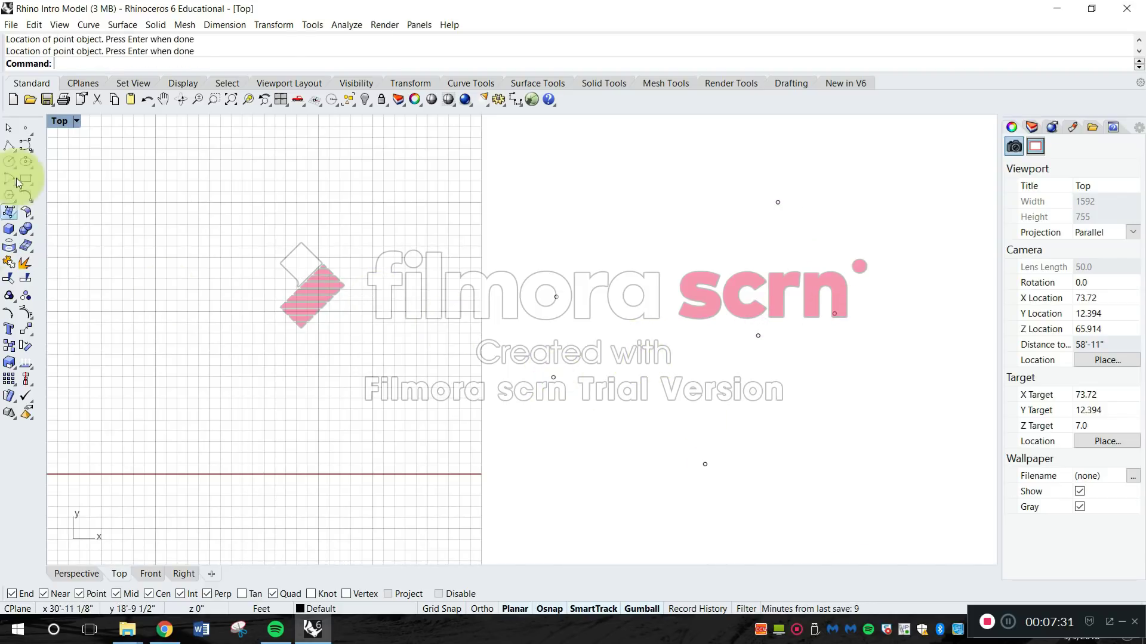
# Build an open degree-3 interpolated curve with uniform knots through the five scattered points, leaving out the first single point
pyautogui.rightClick(27, 145)
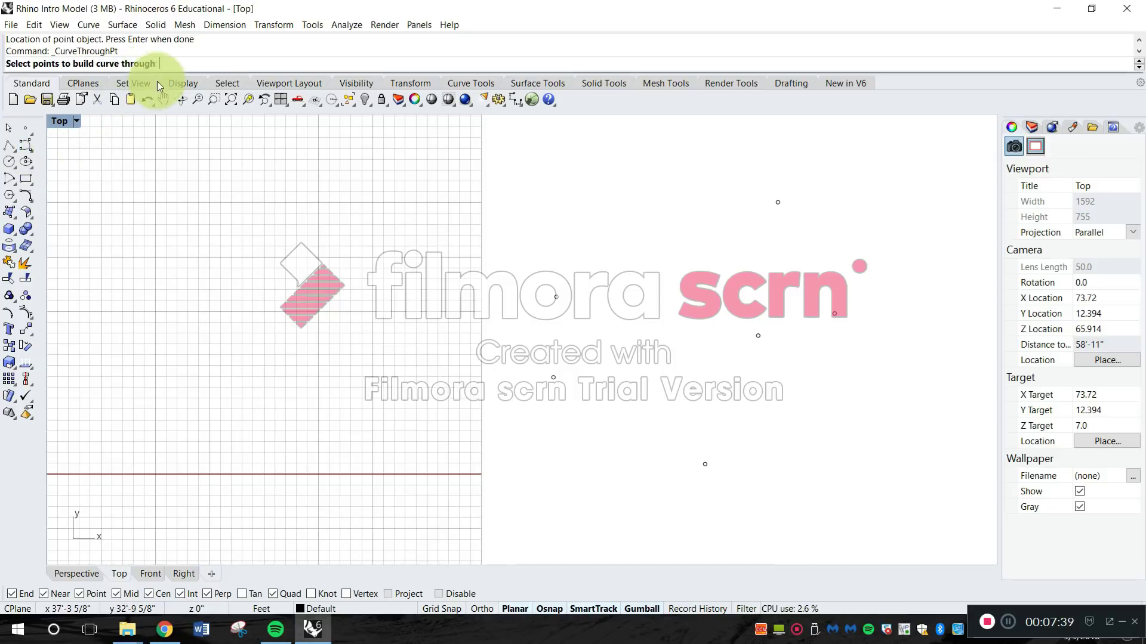
pyautogui.click(553, 378)
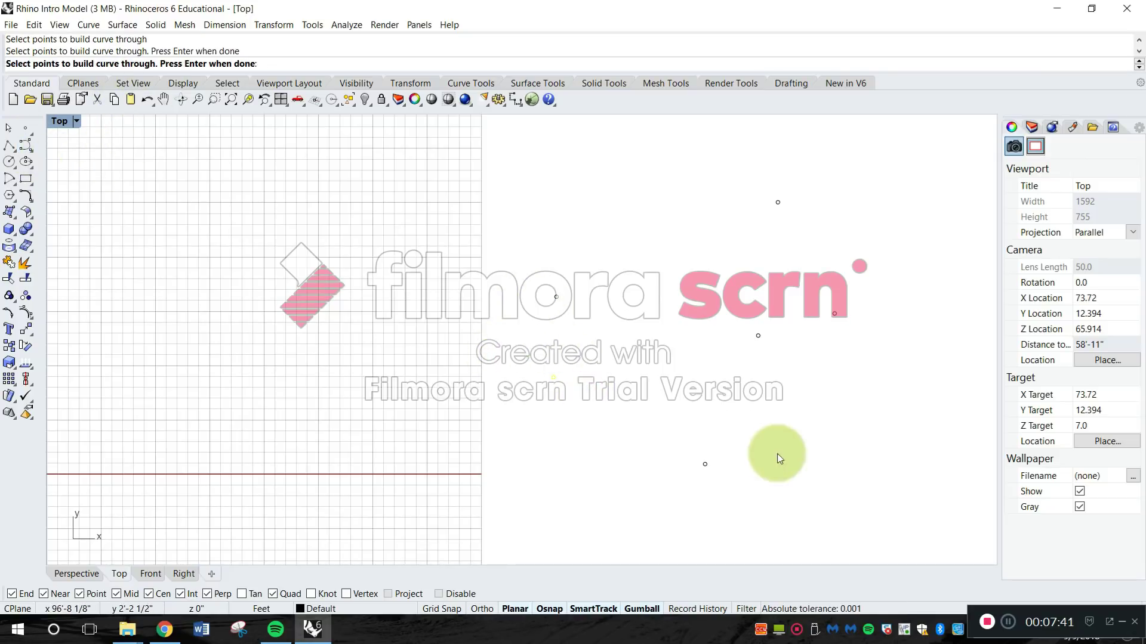
pyautogui.click(746, 327)
pyautogui.click(825, 305)
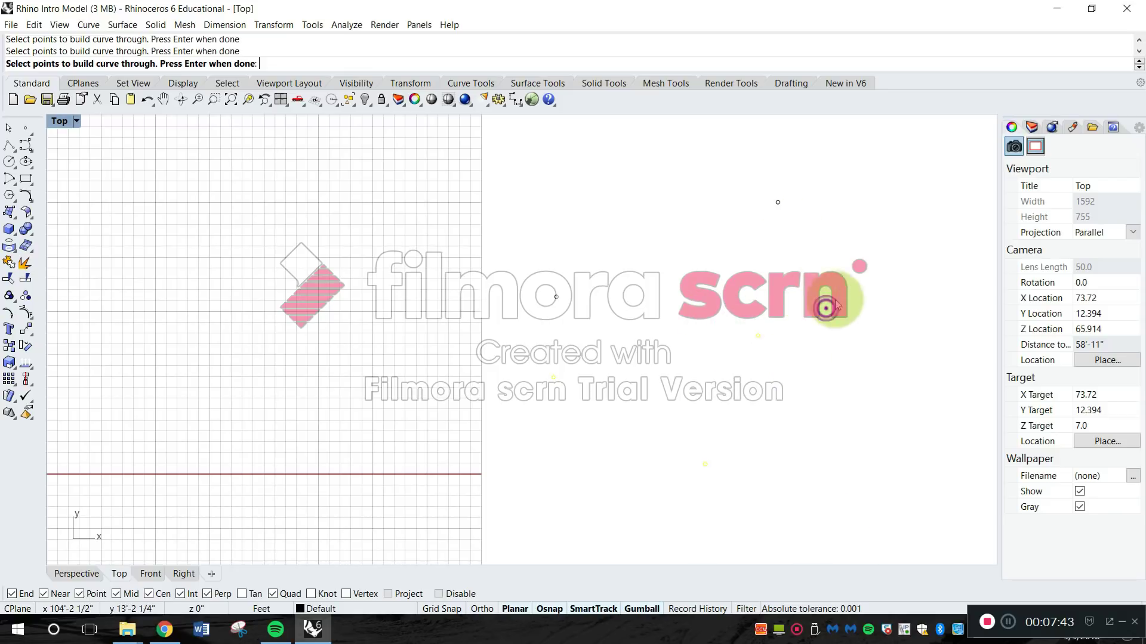
pyautogui.click(756, 185)
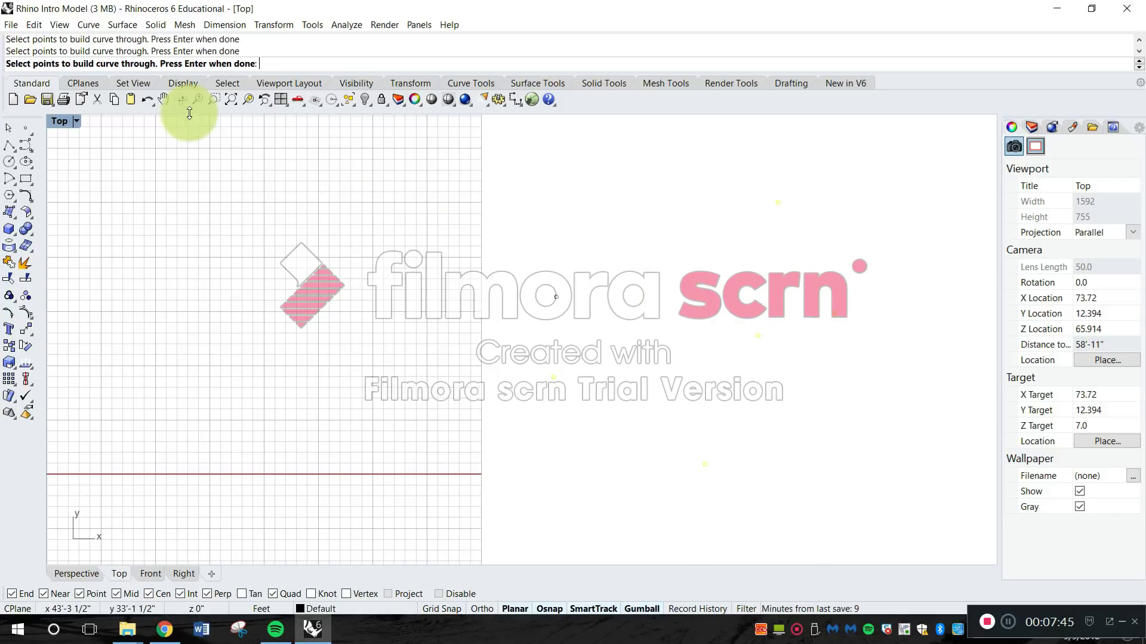
pyautogui.rightClick(612, 388)
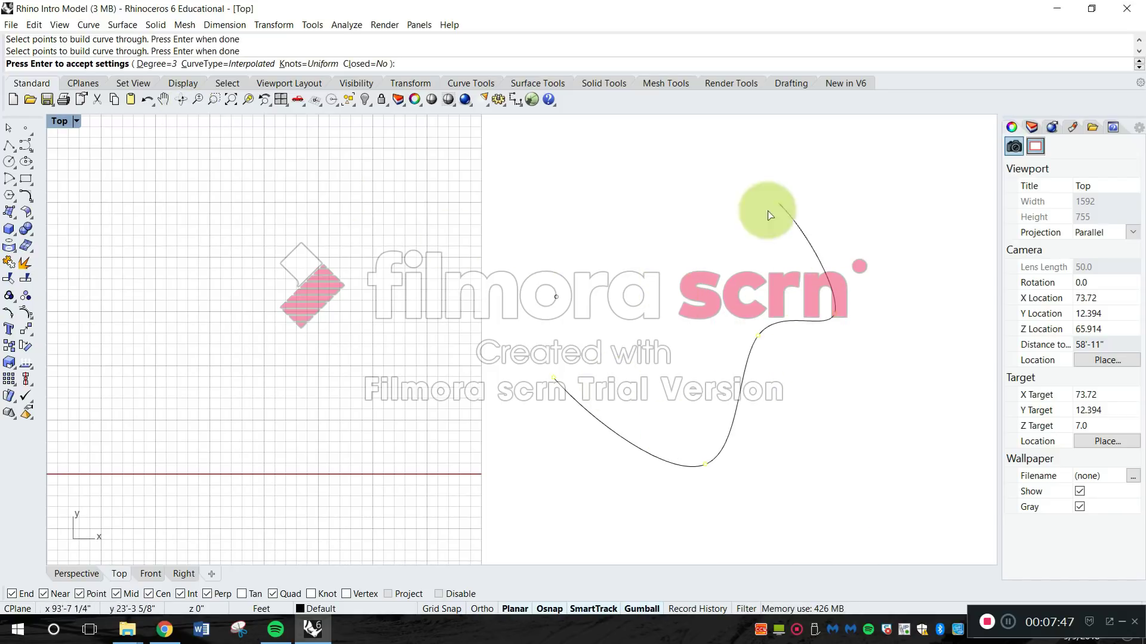
pyautogui.press('Return')
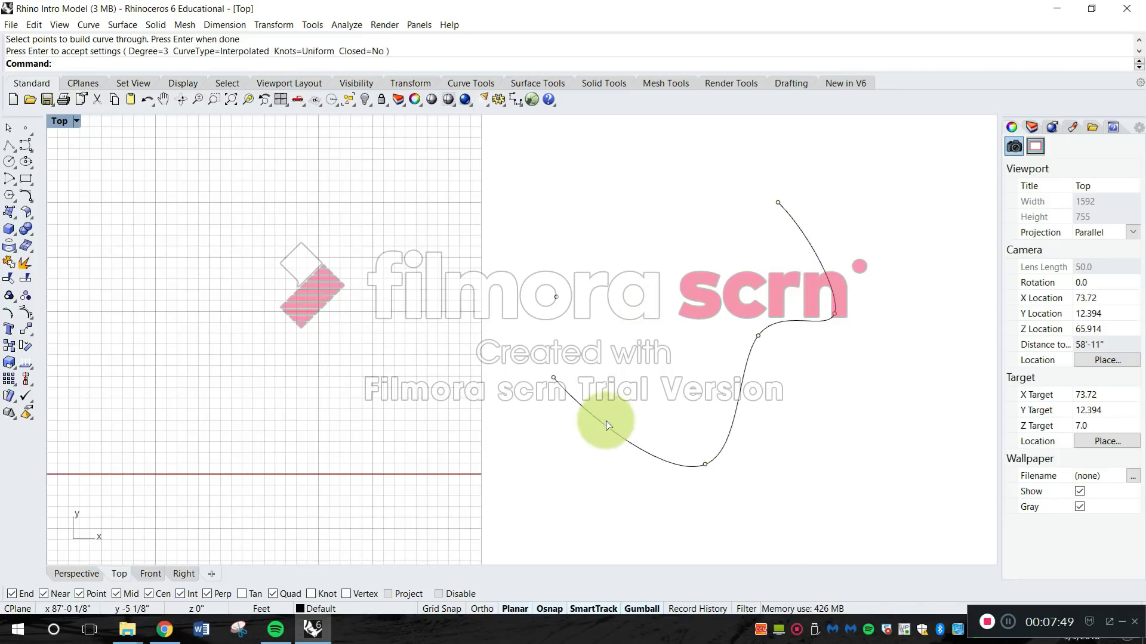
# Place another single point above the curve, and scatter six more points beside it with the multiple-points command
pyautogui.click(26, 128)
pyautogui.click(604, 190)
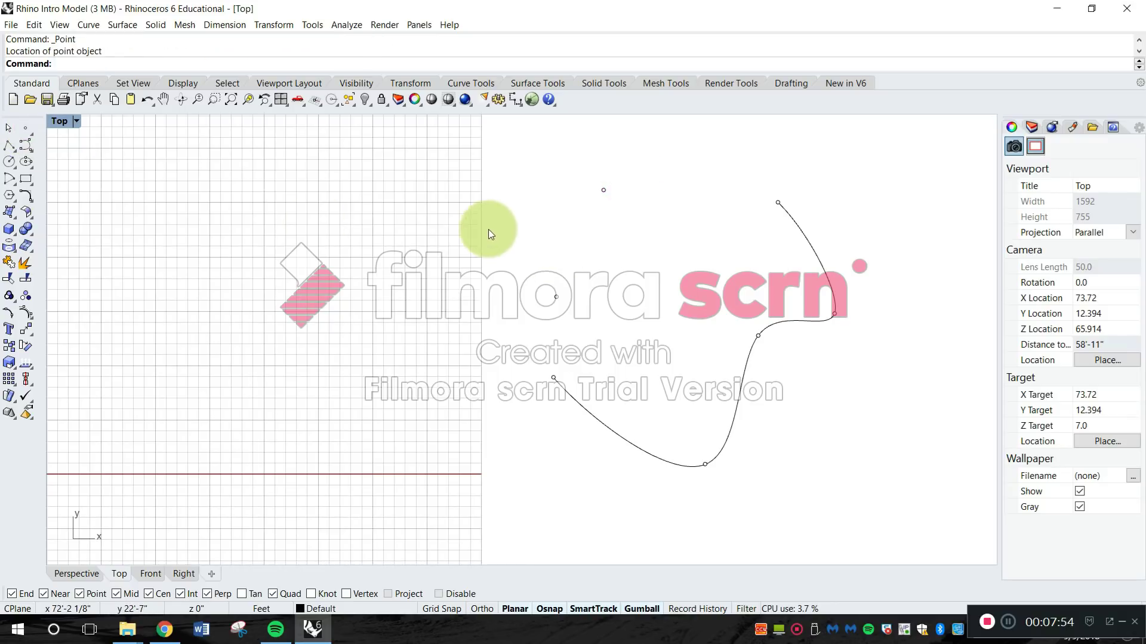
pyautogui.rightClick(26, 129)
pyautogui.click(643, 238)
pyautogui.click(629, 291)
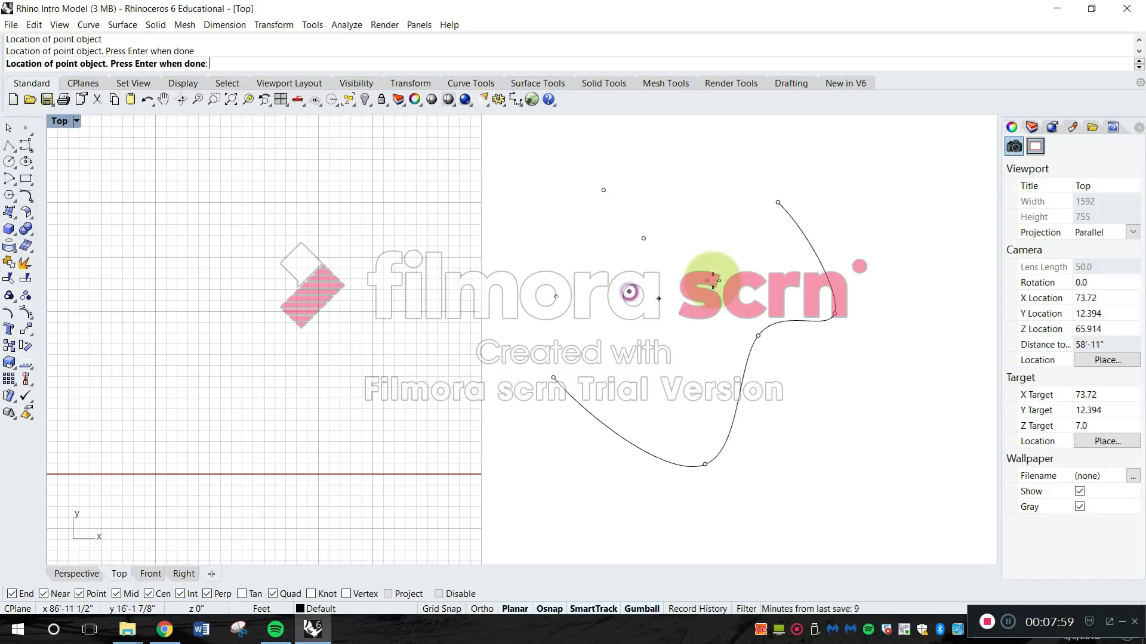
pyautogui.click(714, 278)
pyautogui.click(689, 189)
pyautogui.click(680, 237)
pyautogui.press('Return')
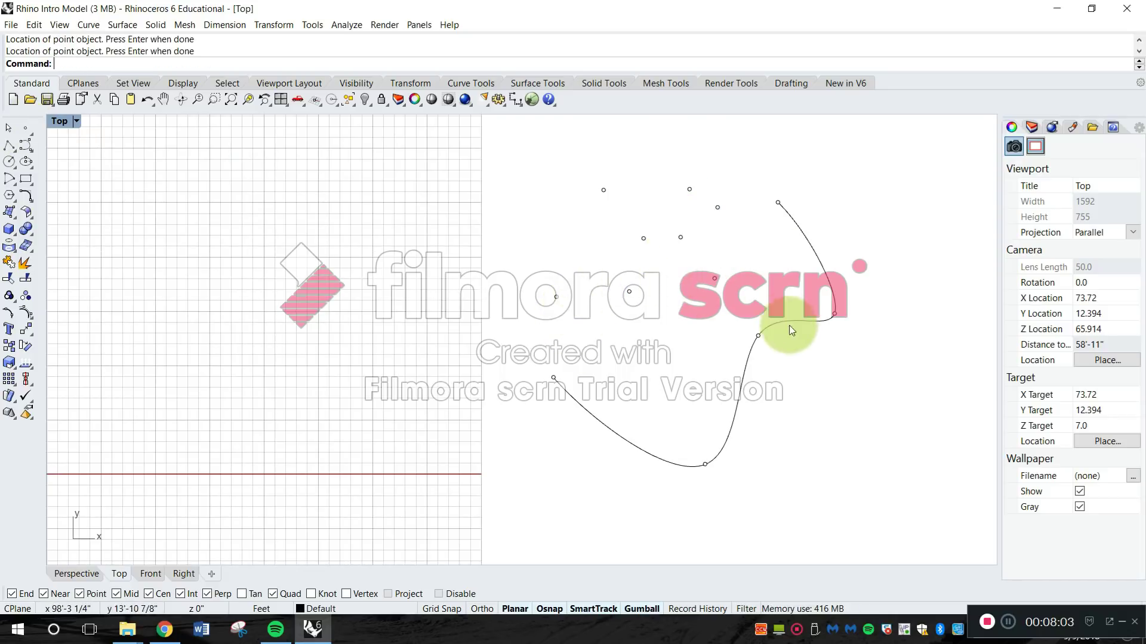
# Draw an open zigzag polyline of five straight segments in the empty space beside the curve
pyautogui.moveTo(729, 368); pyautogui.dragTo(515, 400, button='right')
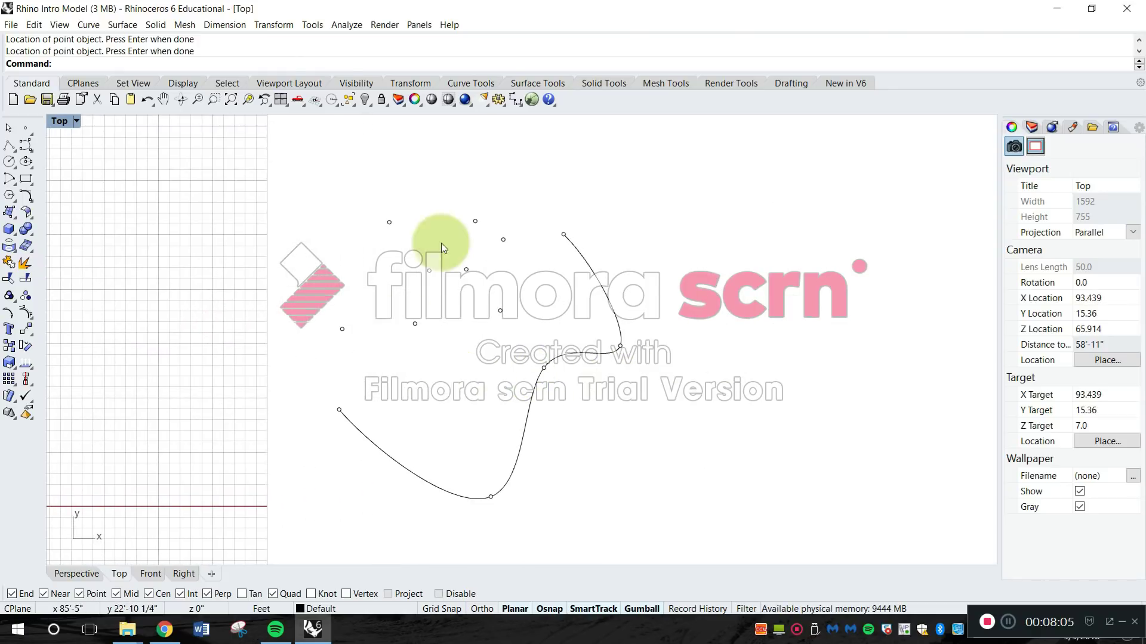
pyautogui.moveTo(478, 346); pyautogui.dragTo(441, 329, button='right')
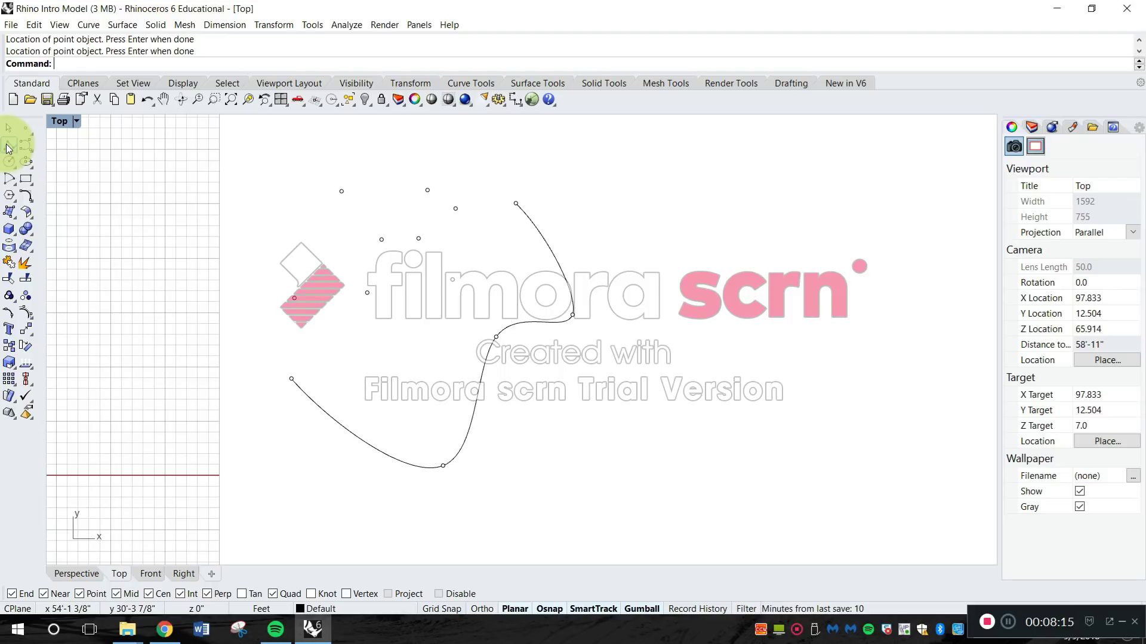
pyautogui.click(9, 147)
pyautogui.click(618, 450)
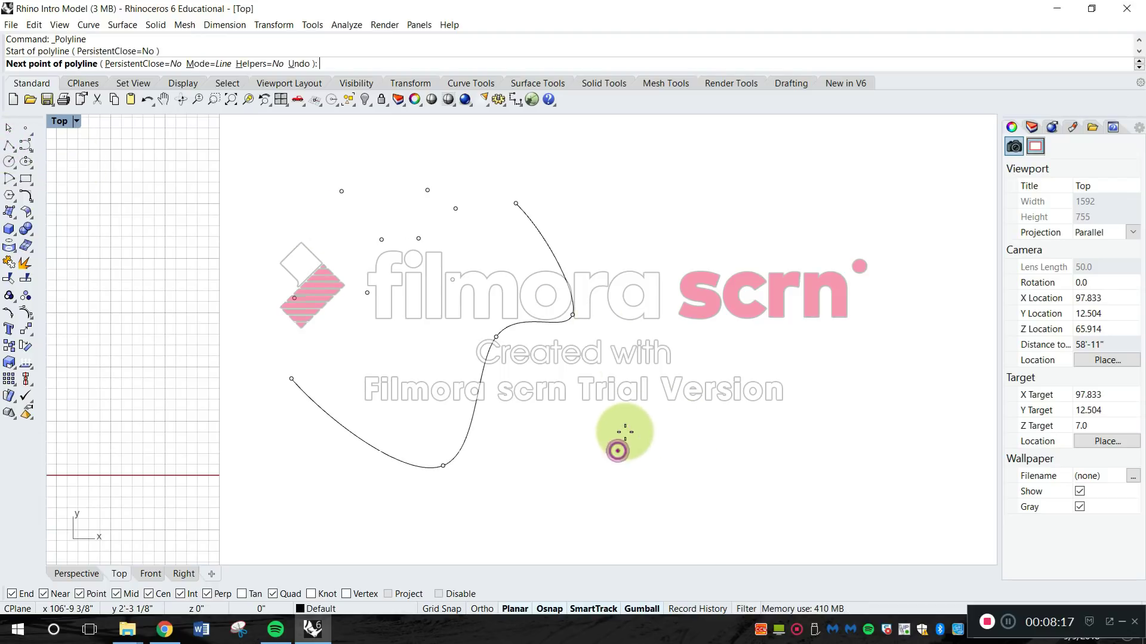
pyautogui.click(642, 224)
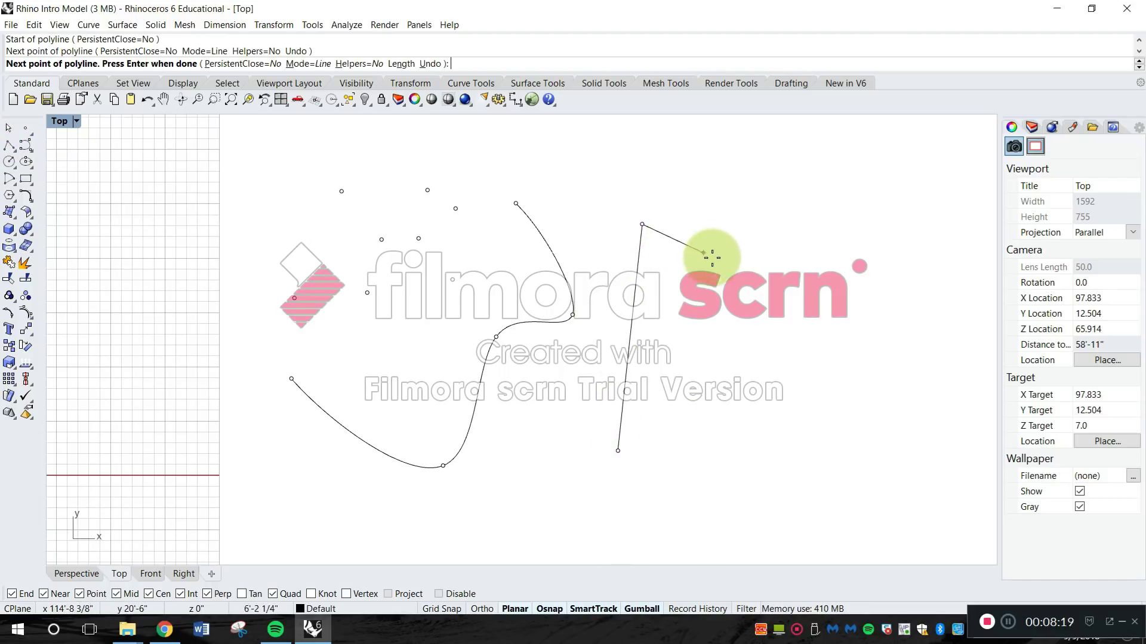
pyautogui.click(758, 281)
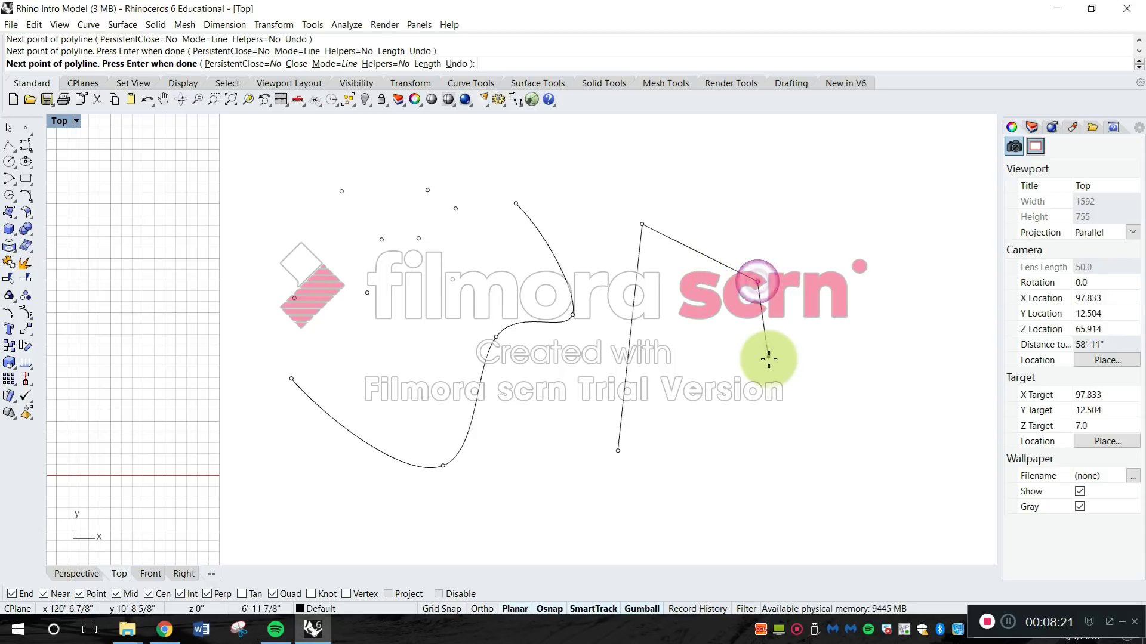
pyautogui.click(739, 404)
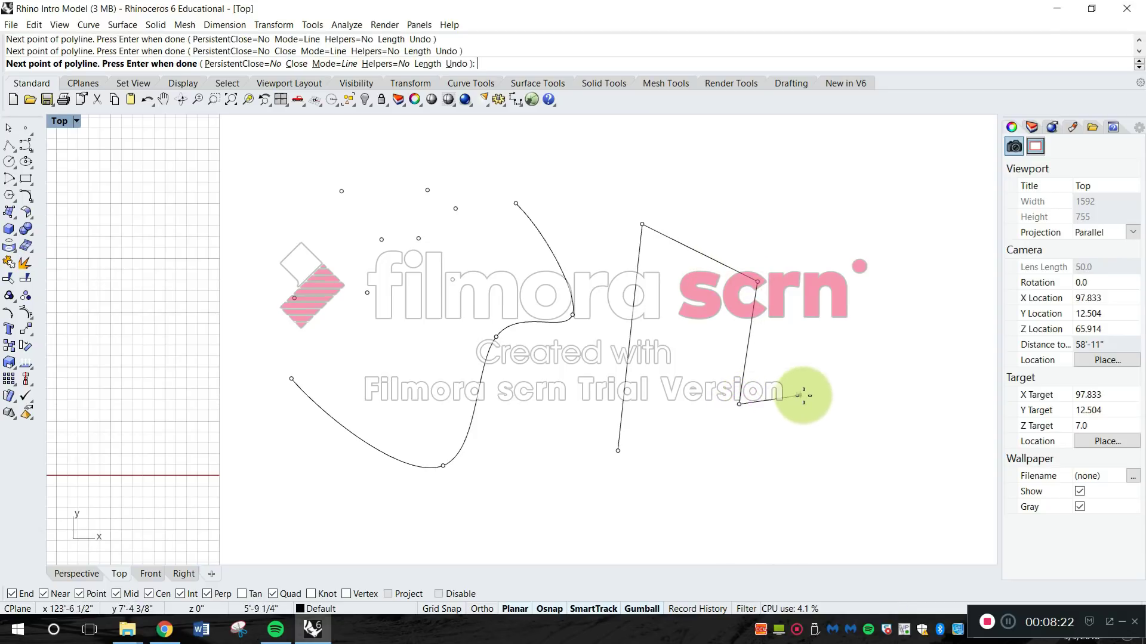
pyautogui.click(834, 398)
pyautogui.click(832, 159)
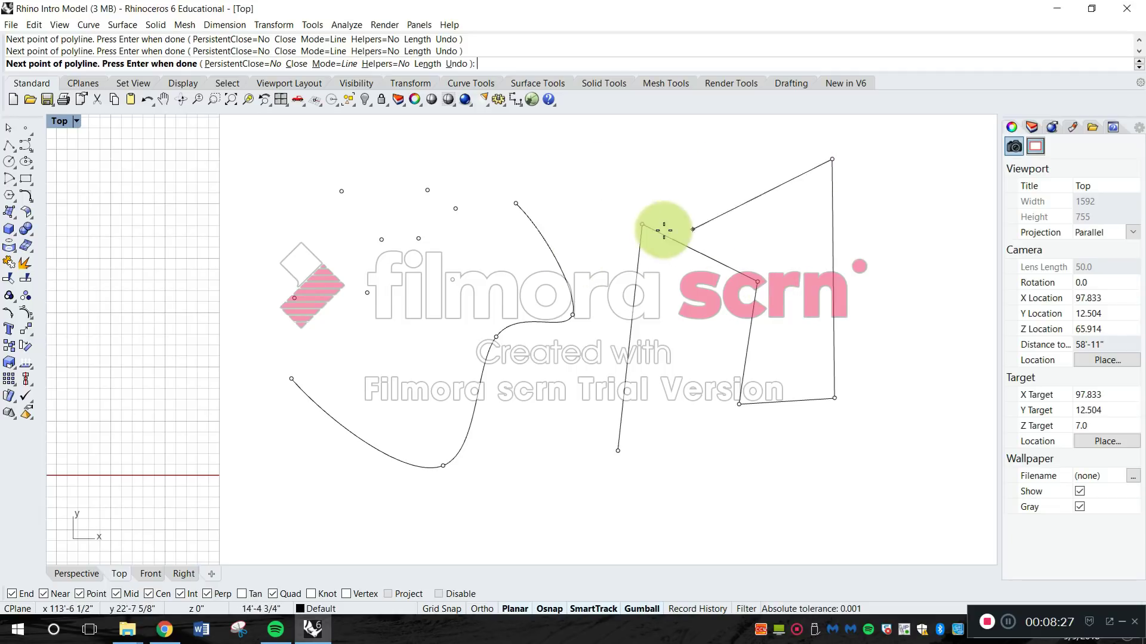
pyautogui.moveTo(755, 278); pyautogui.dragTo(633, 280, button='right')
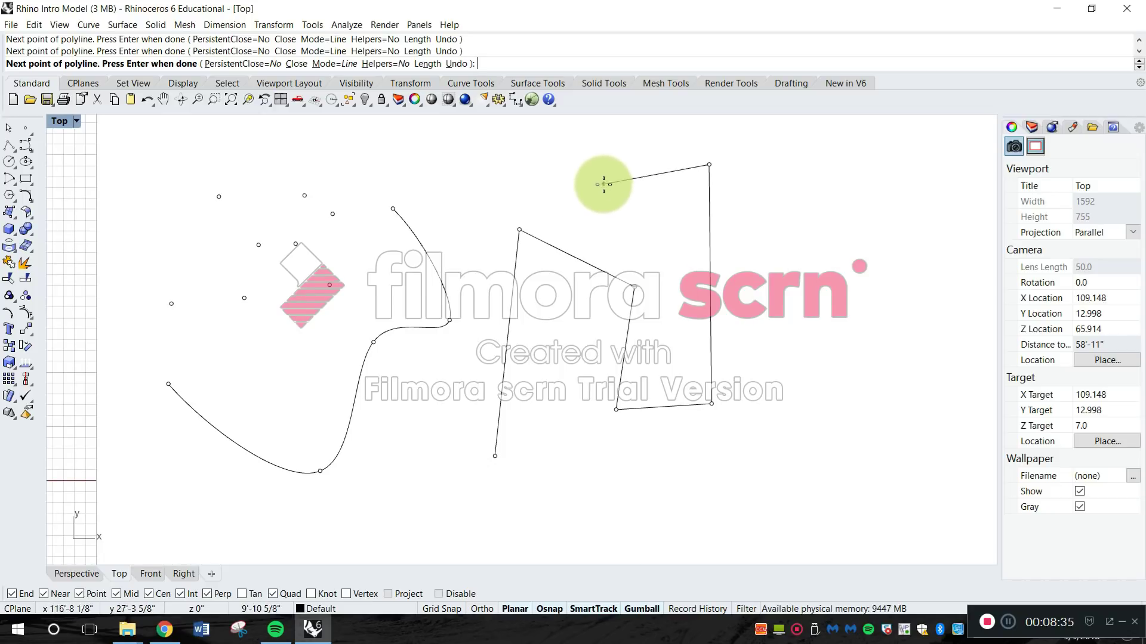
pyautogui.press('Return')
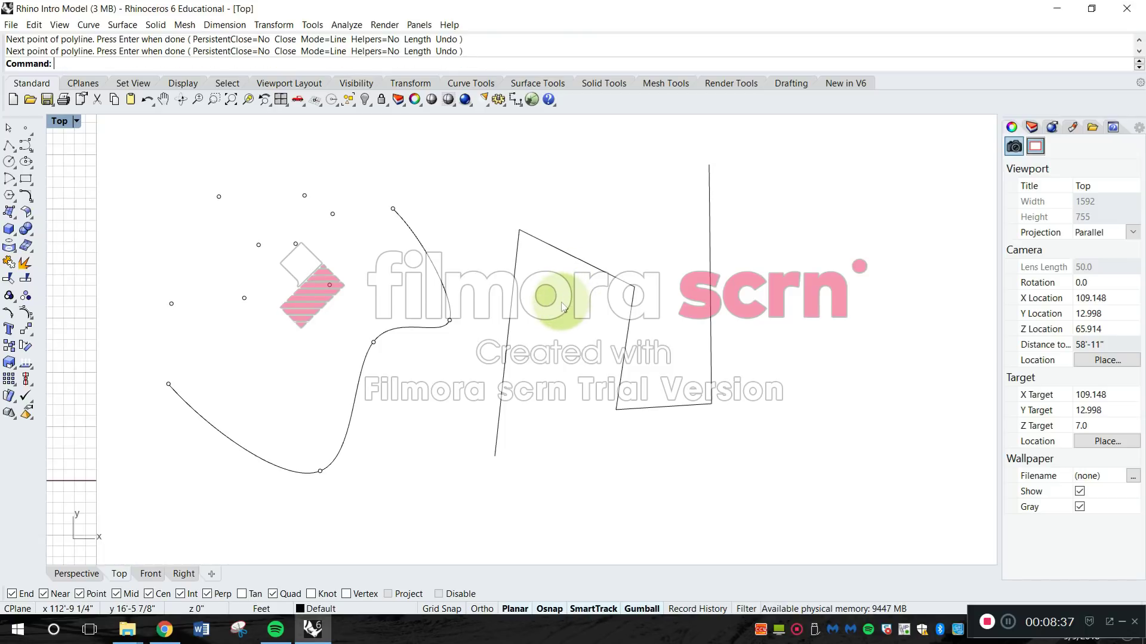
# Draw an open zigzag chain of six separate line segments beside the polyline with the line segments command
pyautogui.moveTo(585, 270); pyautogui.dragTo(546, 318, button='right')
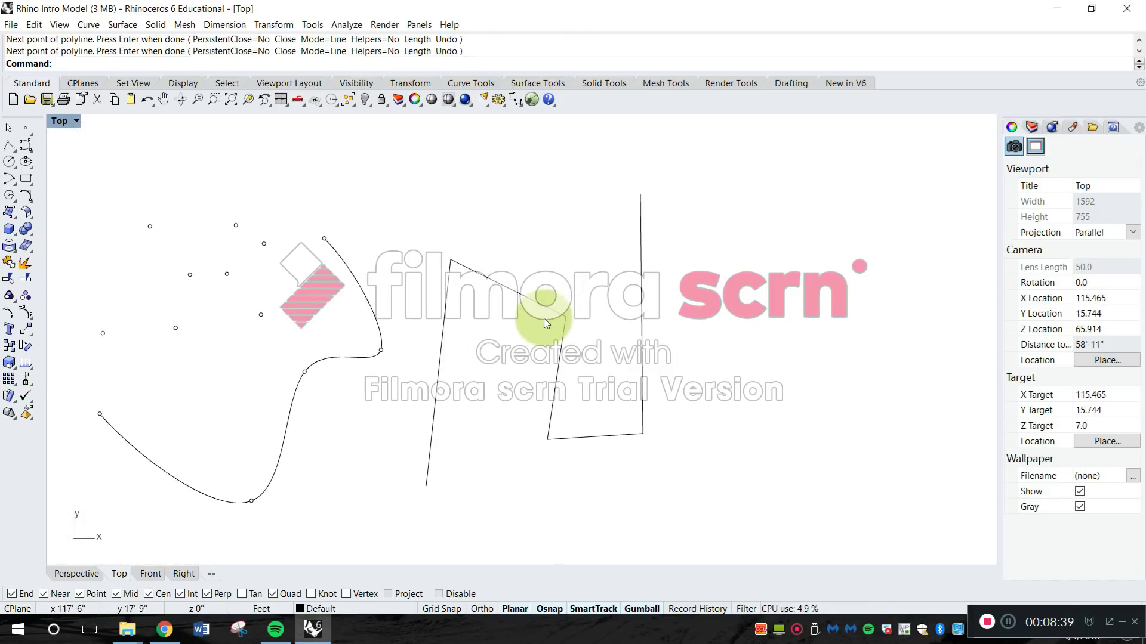
pyautogui.click(11, 149)
pyautogui.moveTo(831, 333); pyautogui.dragTo(485, 332, button='right')
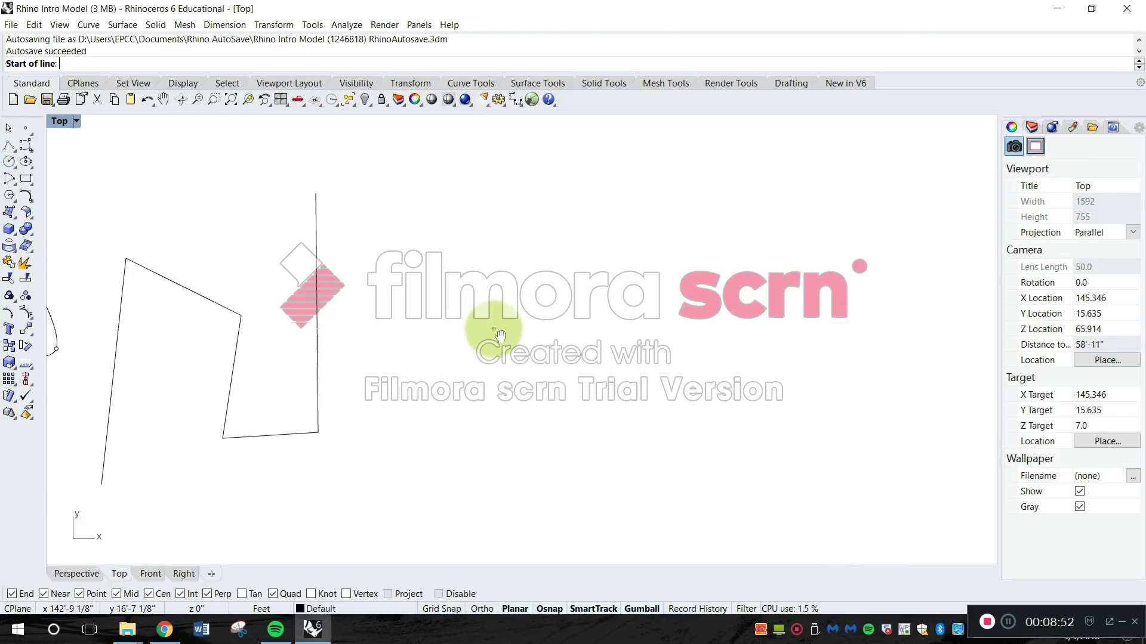
pyautogui.click(405, 234)
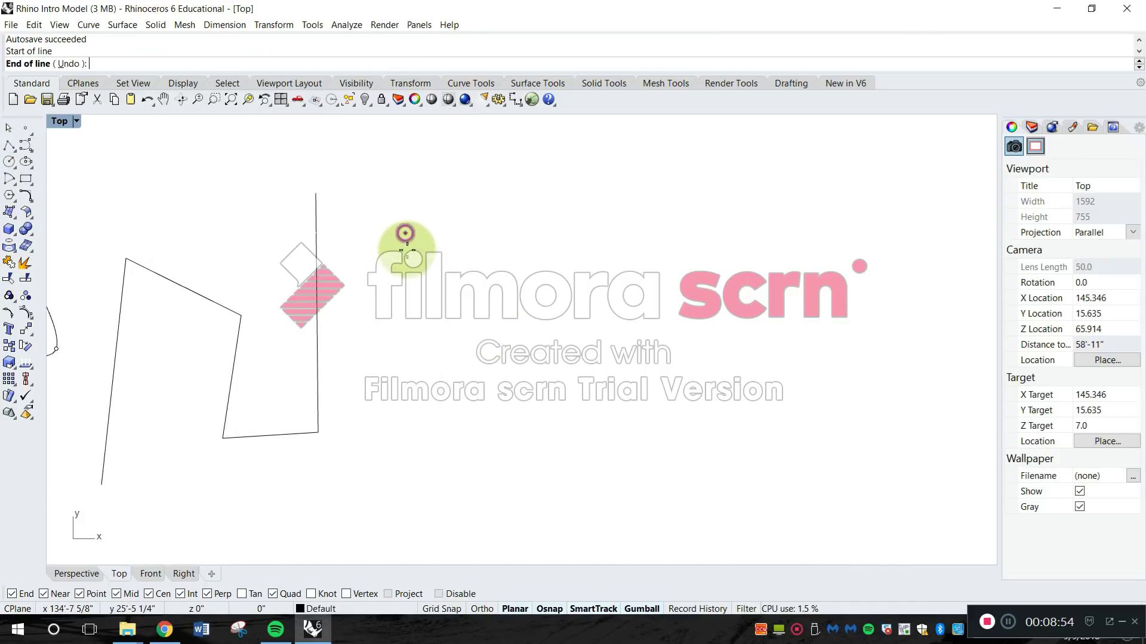
pyautogui.click(456, 453)
pyautogui.click(549, 451)
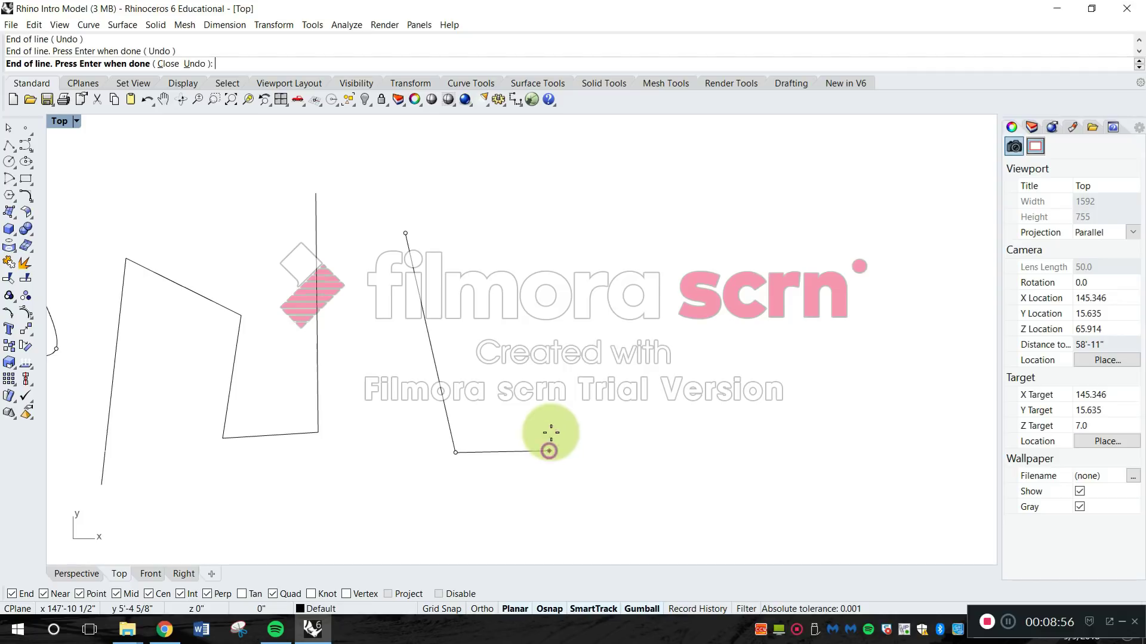
pyautogui.click(590, 282)
pyautogui.click(655, 425)
pyautogui.click(723, 418)
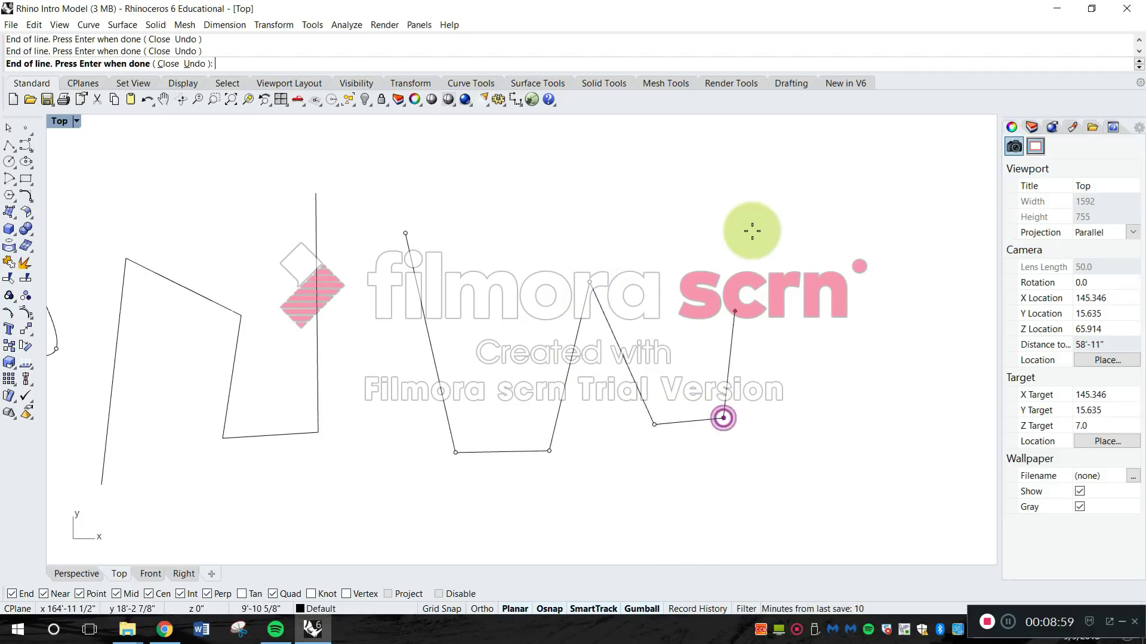
pyautogui.click(747, 170)
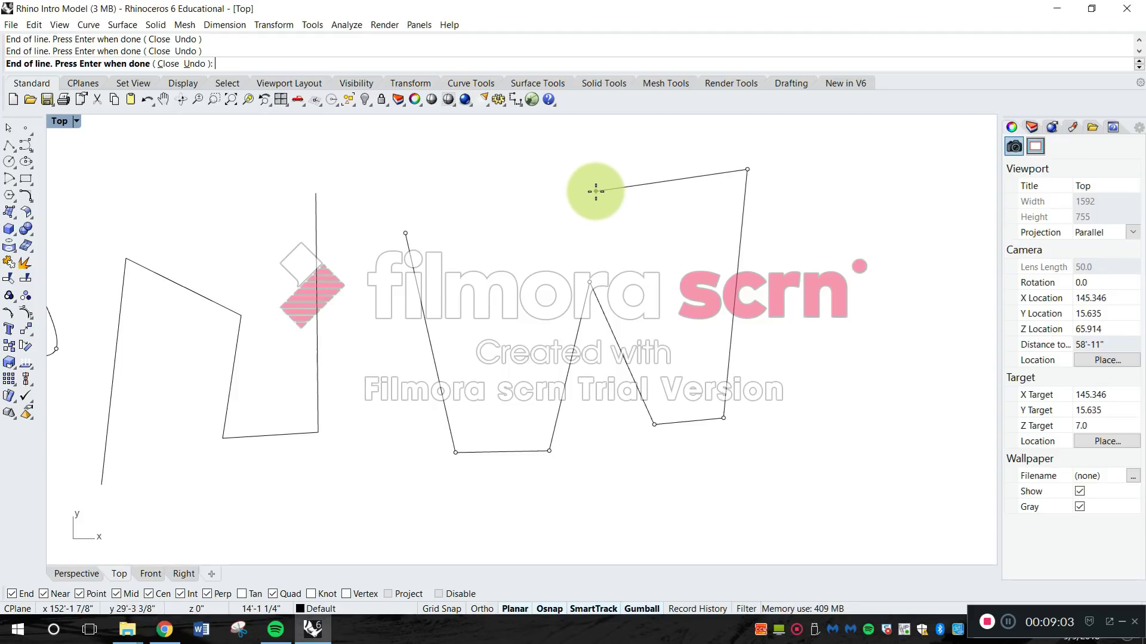
pyautogui.press('Return')
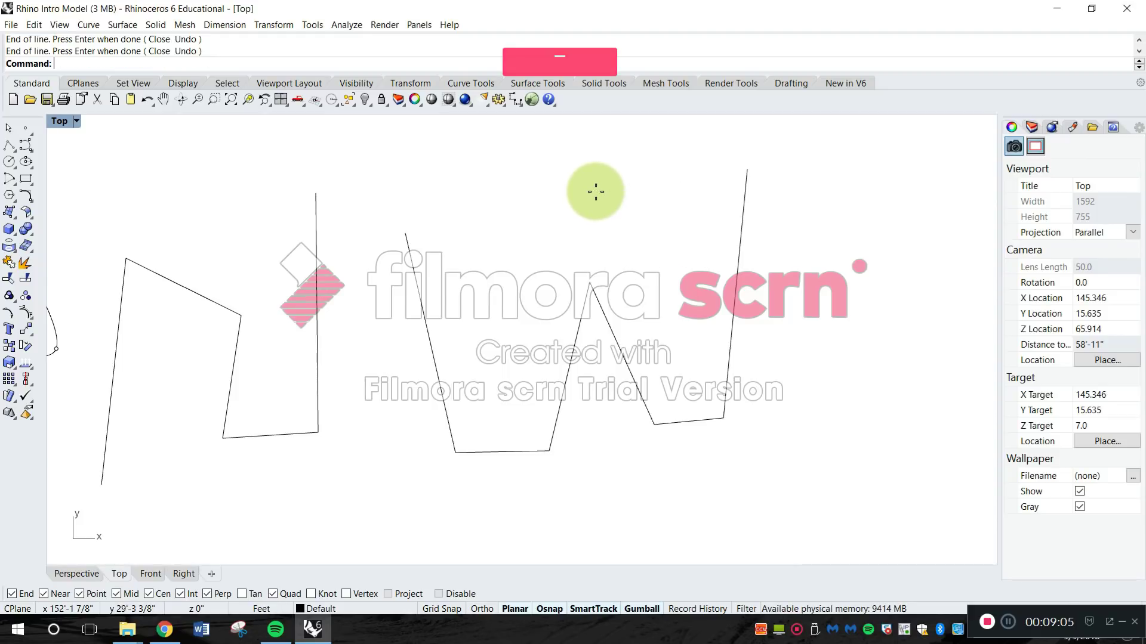
# Select the first five segments of the line chain one at a time to check whether they are separate objects
pyautogui.moveTo(500, 323); pyautogui.dragTo(586, 356, button='right')
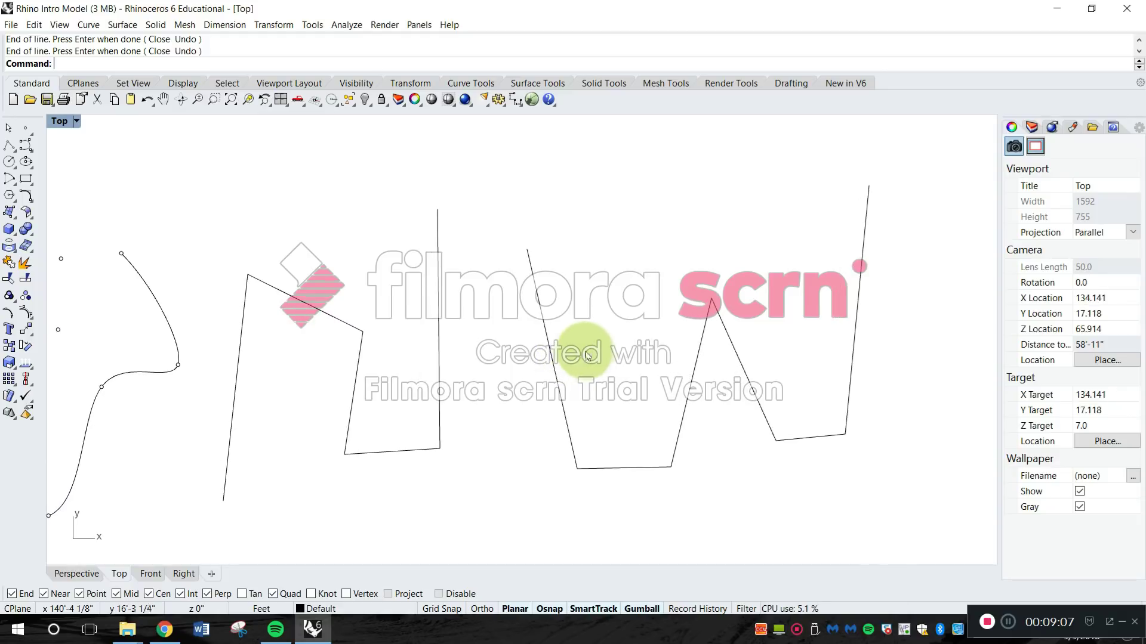
pyautogui.click(553, 366)
pyautogui.click(610, 469)
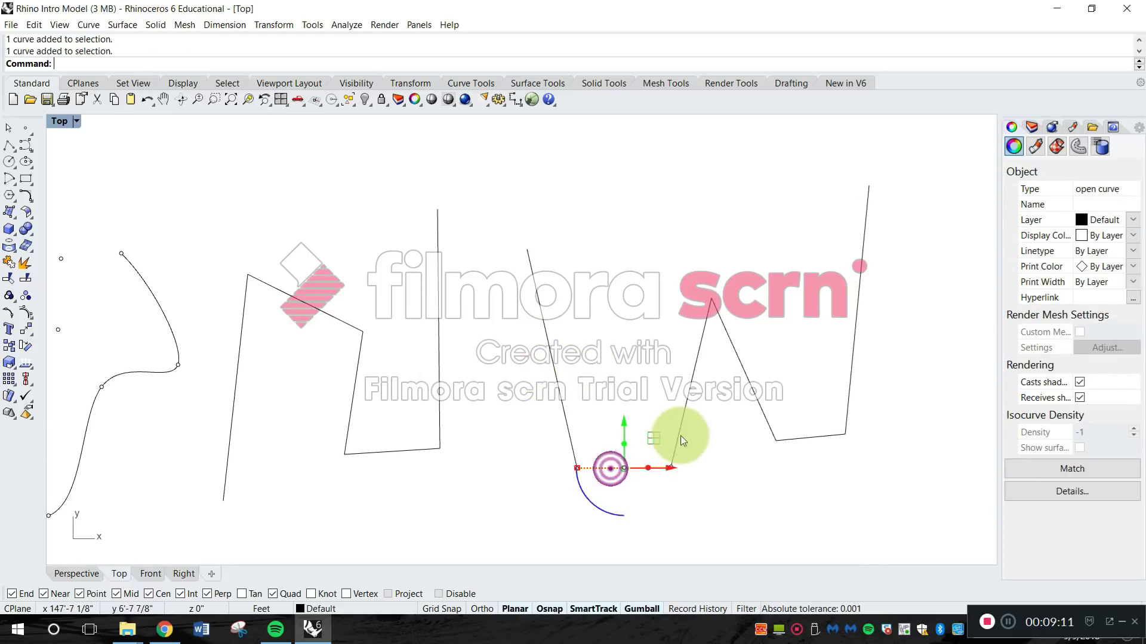
pyautogui.click(684, 411)
pyautogui.click(722, 324)
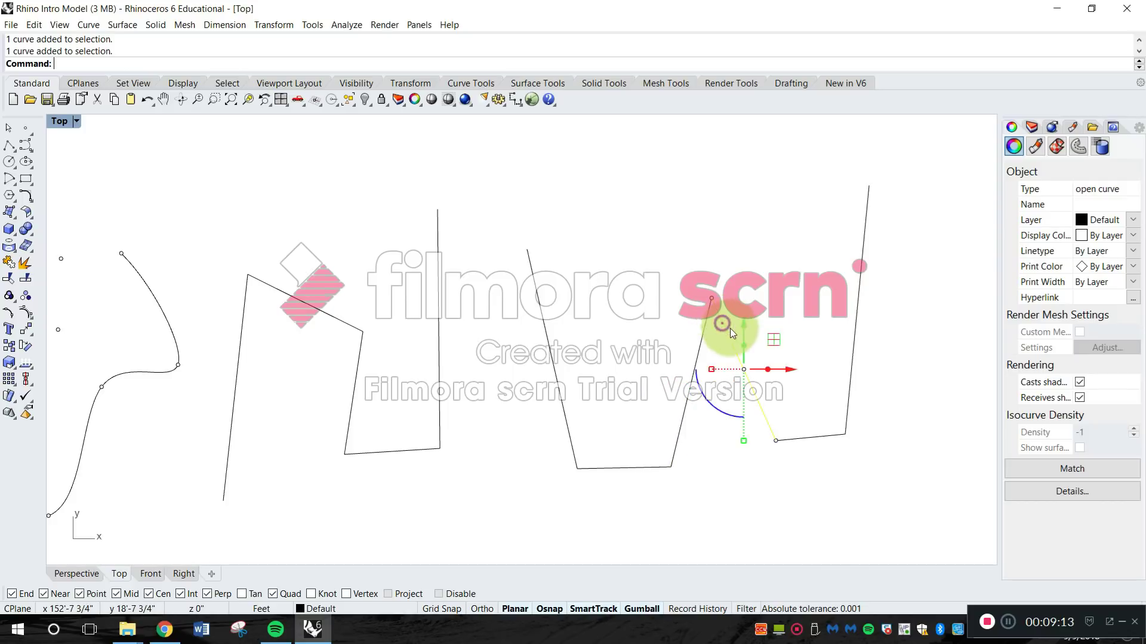
pyautogui.click(797, 438)
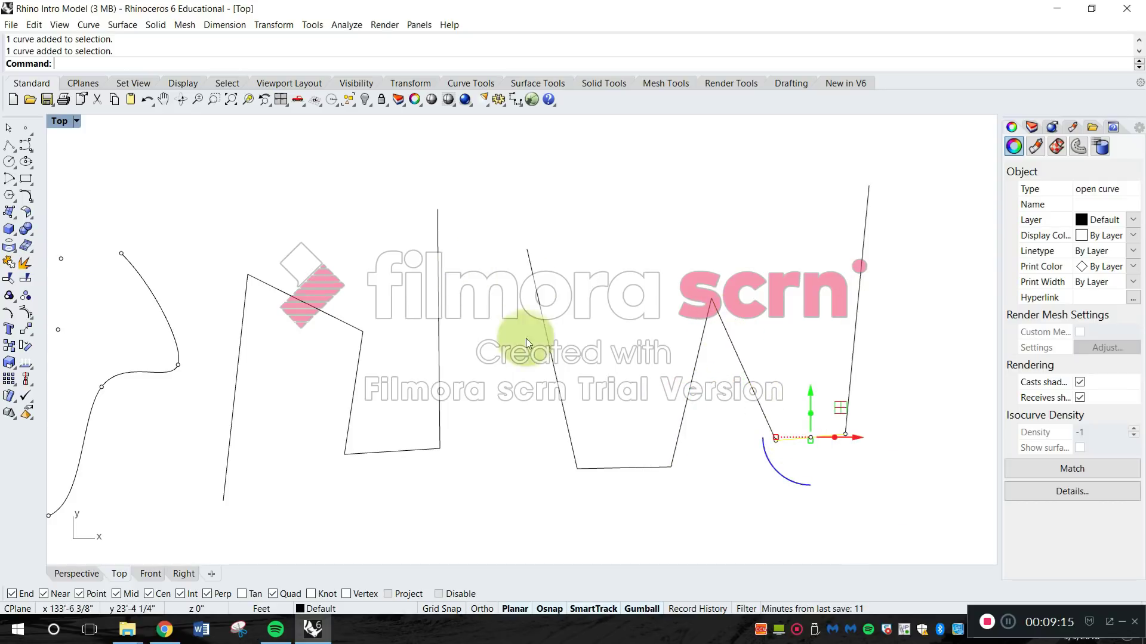
# Select the last, fourth and third segments of the line chain one at a time, and clear the selection
pyautogui.click(855, 325)
pyautogui.click(743, 369)
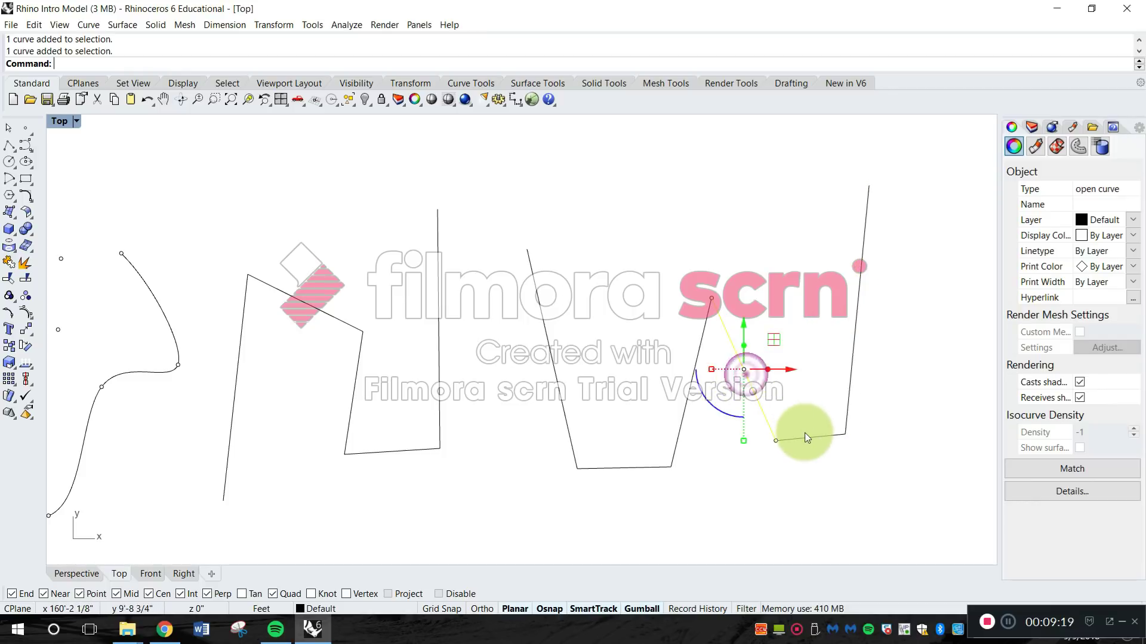
pyautogui.click(700, 357)
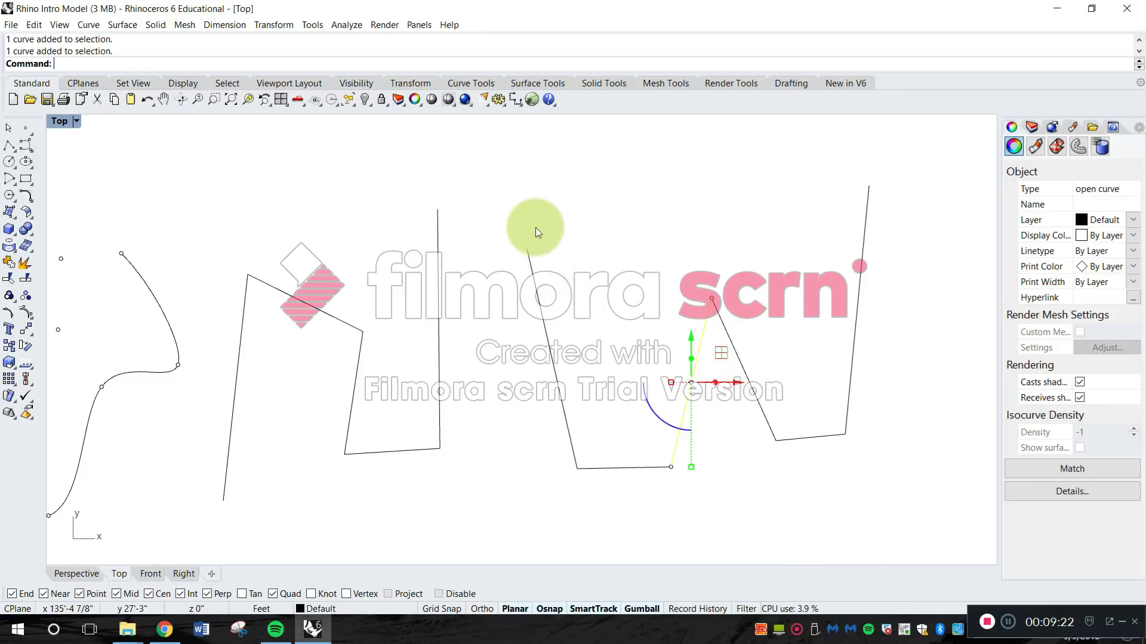
pyautogui.click(628, 220)
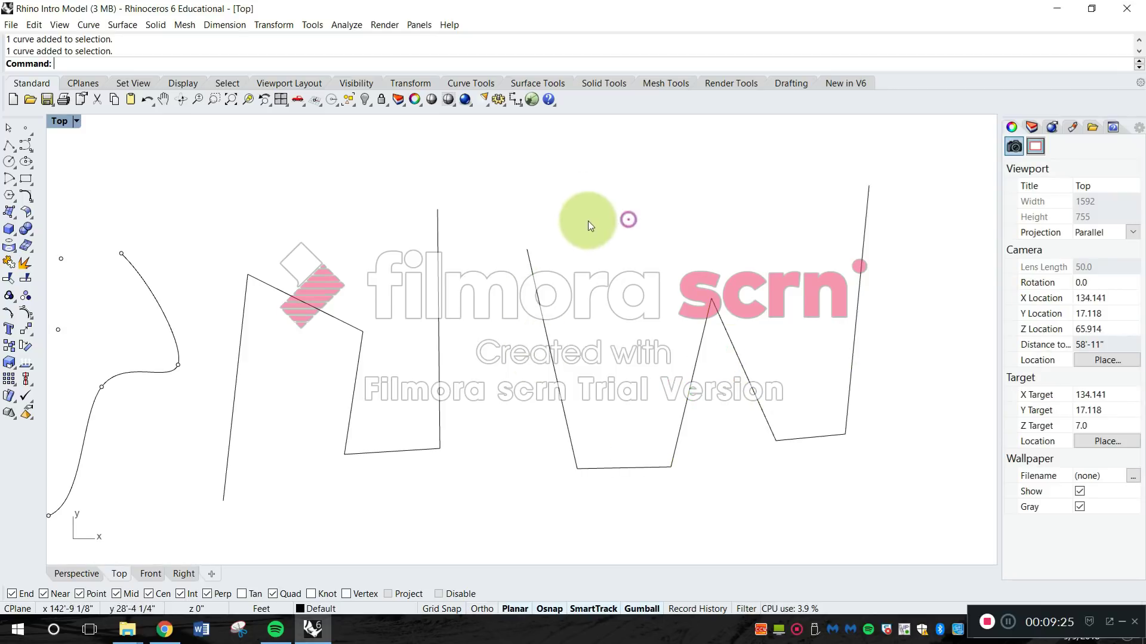
# Select the whole polyline and the first segment of the line chain in turn to compare joined and separate objects, and deselect
pyautogui.moveTo(472, 317); pyautogui.dragTo(523, 310, button='right')
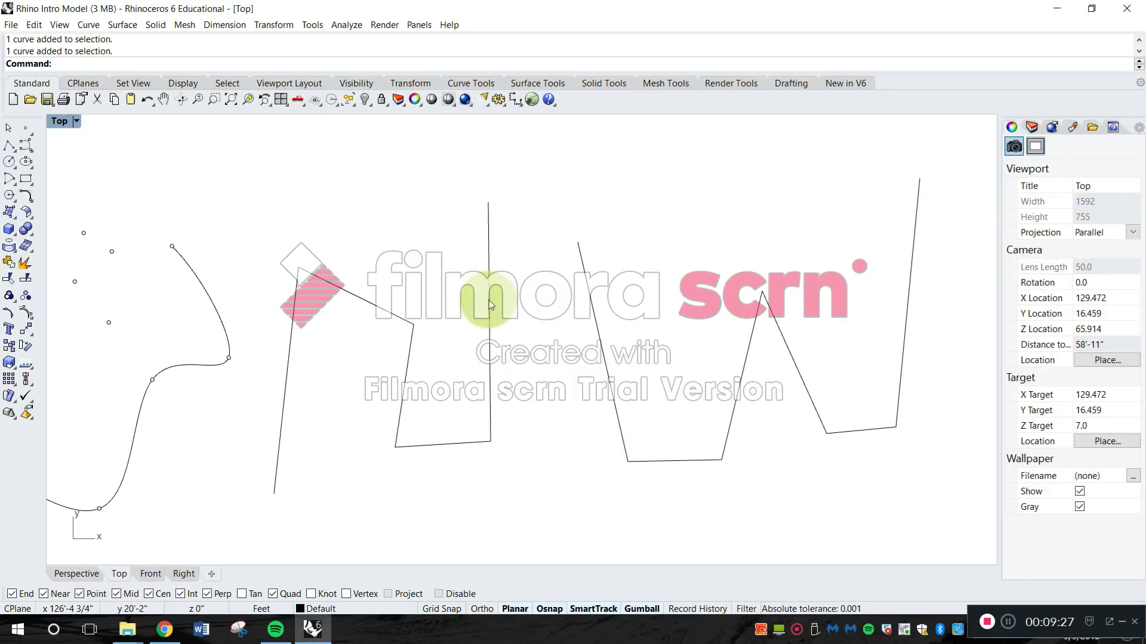
pyautogui.click(489, 304)
pyautogui.moveTo(597, 400); pyautogui.dragTo(561, 399, button='right')
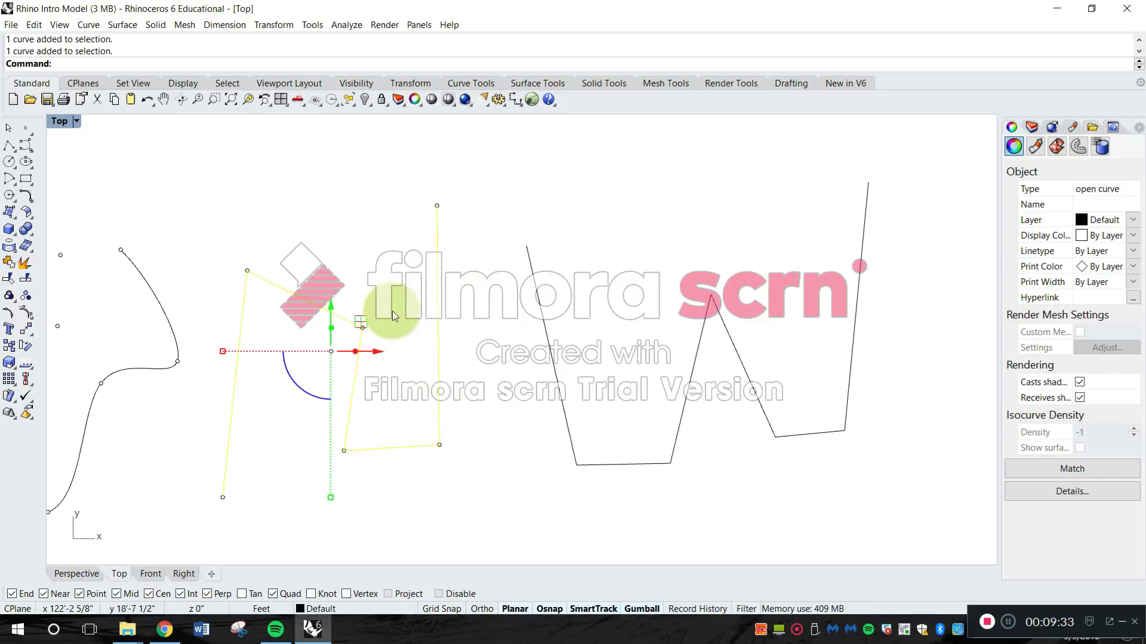
pyautogui.moveTo(607, 365); pyautogui.dragTo(580, 385, button='right')
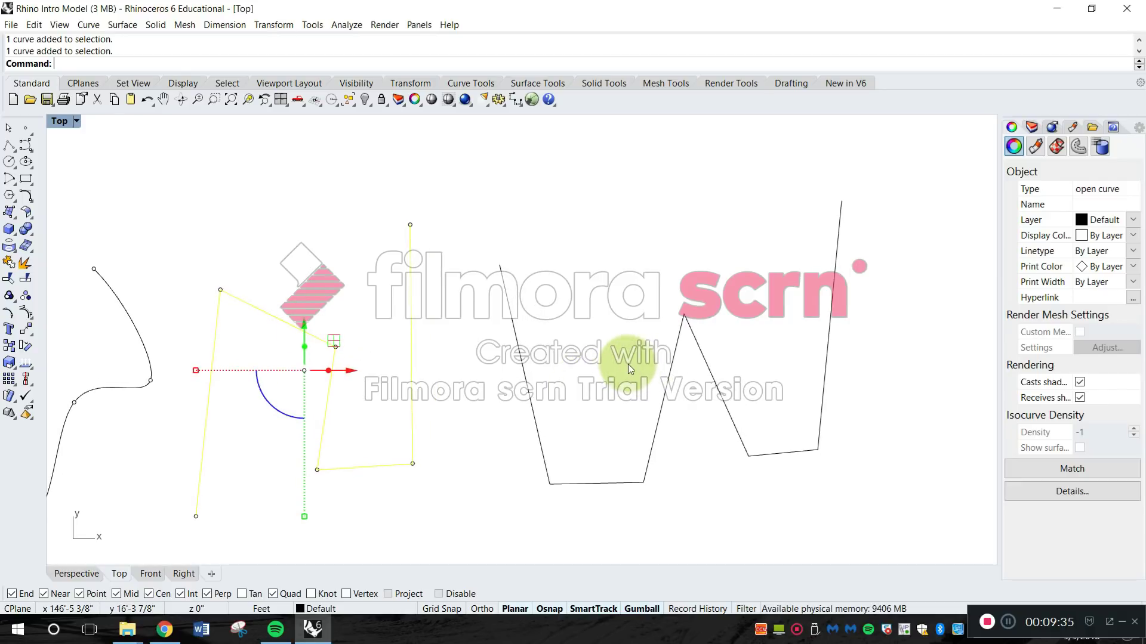
pyautogui.moveTo(534, 417); pyautogui.dragTo(514, 428, button='right')
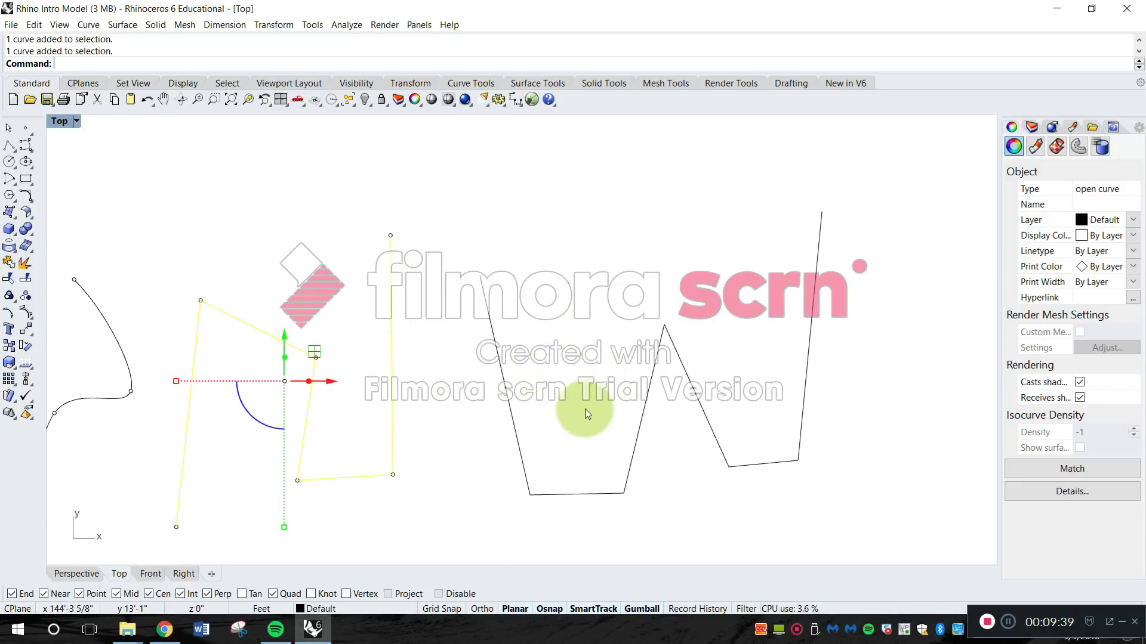
pyautogui.moveTo(583, 410)
pyautogui.mouseDown(button='right')
pyautogui.moveTo(586, 375)
pyautogui.moveTo(565, 407)
pyautogui.mouseUp(button='right')
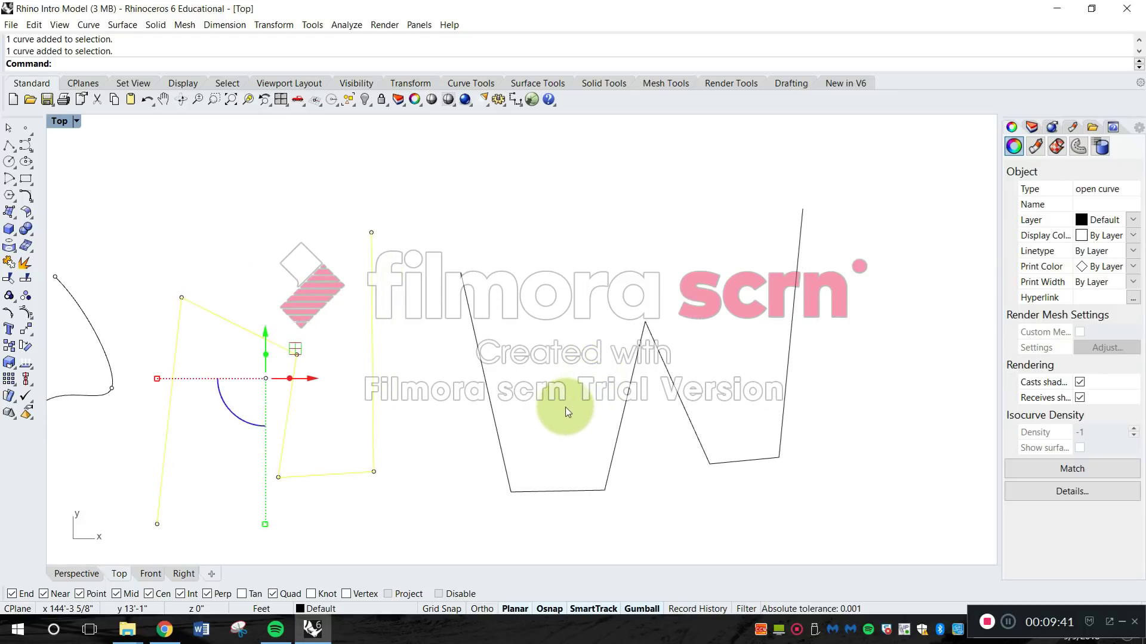
pyautogui.click(504, 437)
pyautogui.moveTo(414, 425); pyautogui.dragTo(464, 367, button='right')
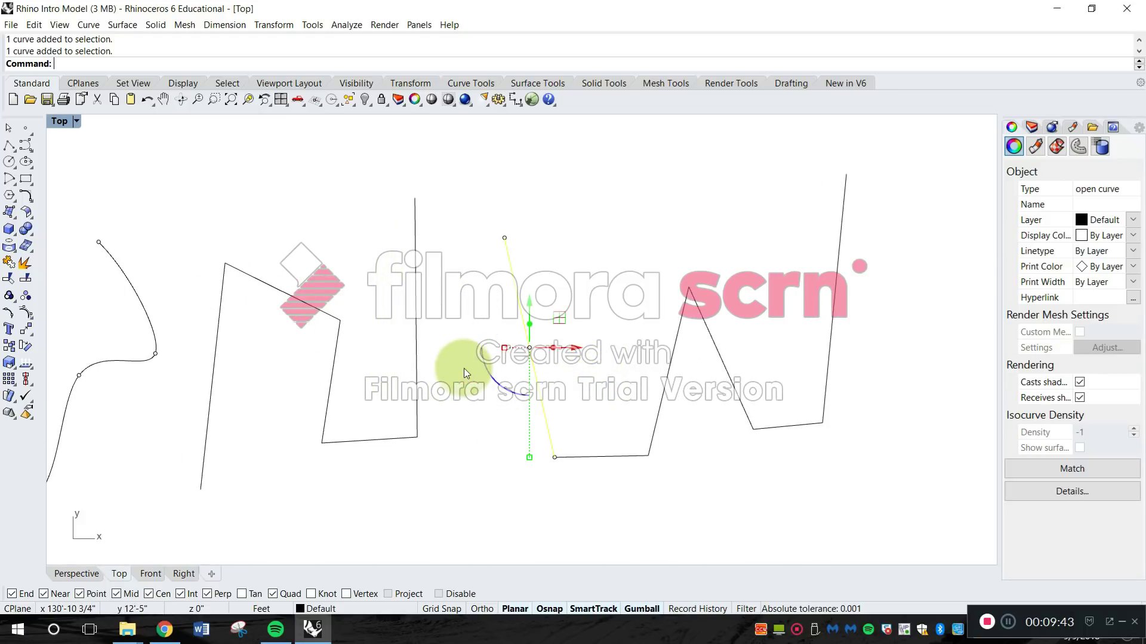
pyautogui.moveTo(426, 403); pyautogui.dragTo(438, 421, button='right')
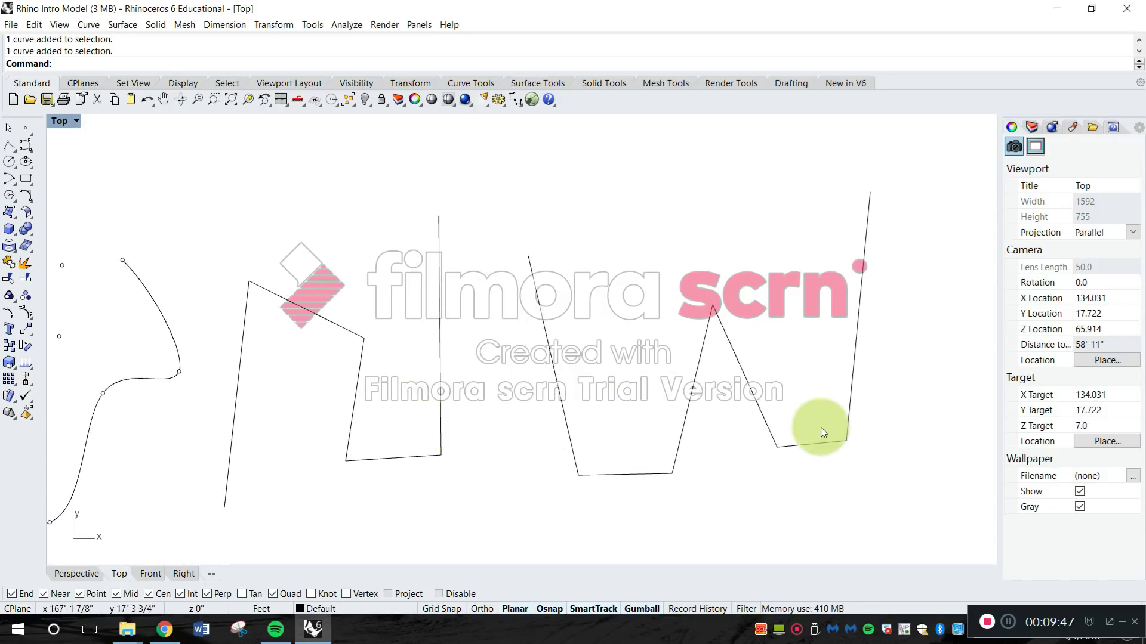
# Draw a single, slightly sloping line in the empty space below the polyline with the Line command
pyautogui.scroll(-6, 710, 334)
pyautogui.moveTo(708, 439); pyautogui.dragTo(664, 335, button='right')
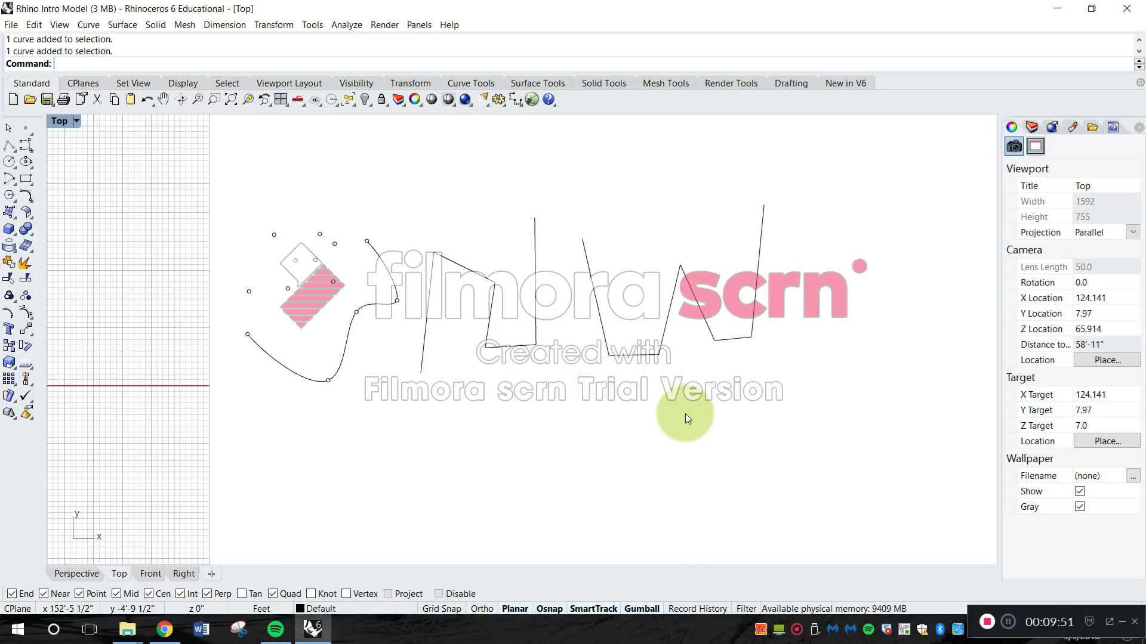
pyautogui.write('Line')
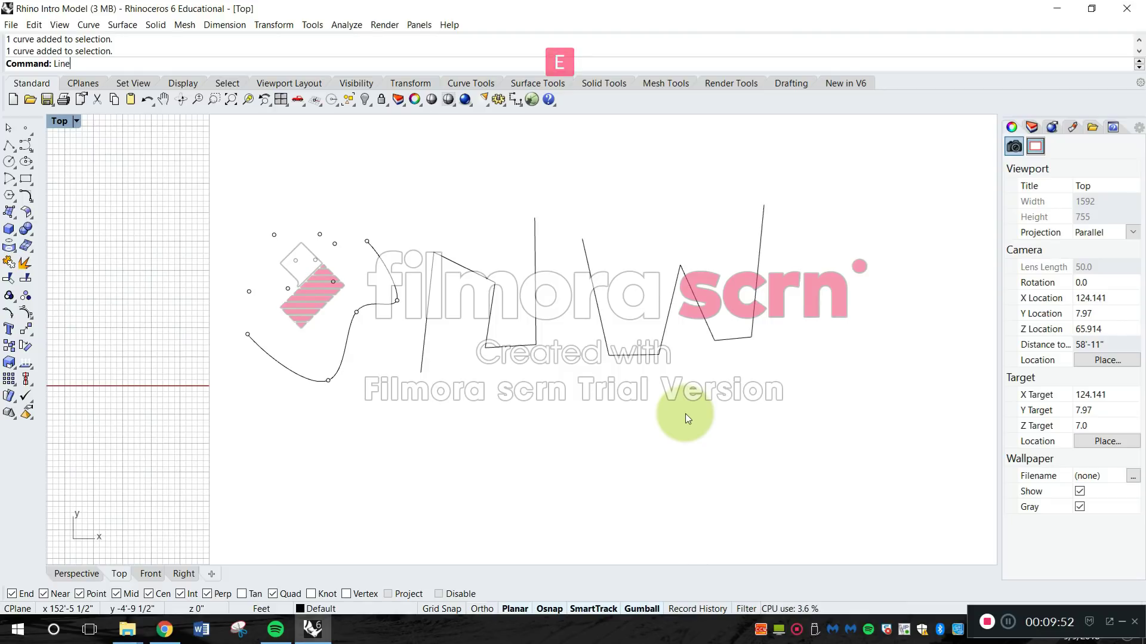
pyautogui.press('Return')
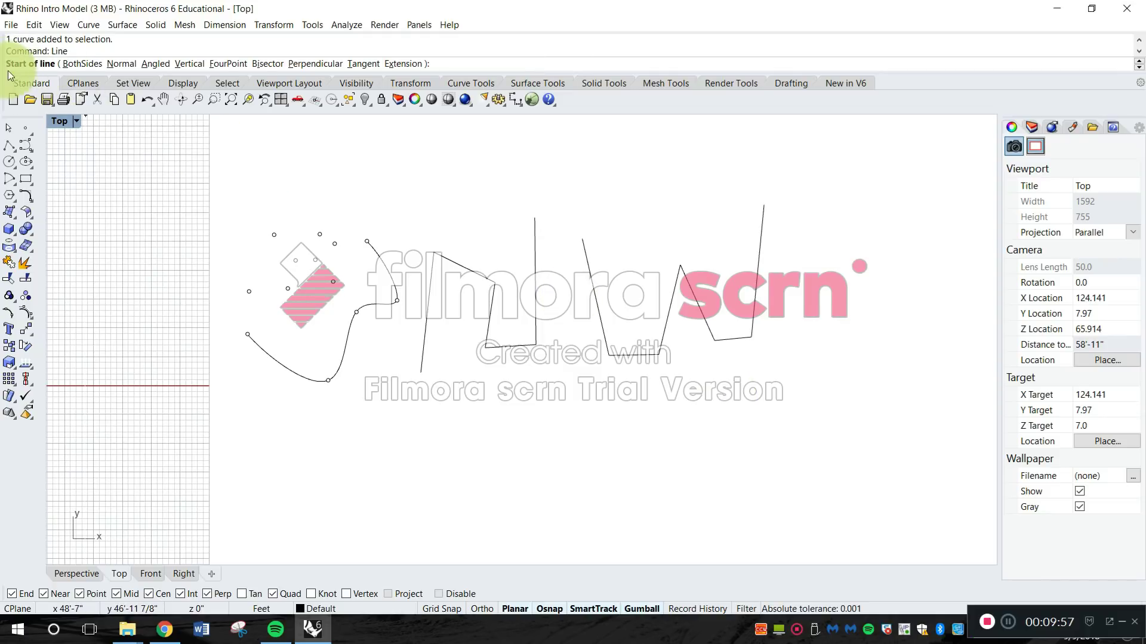
pyautogui.click(467, 407)
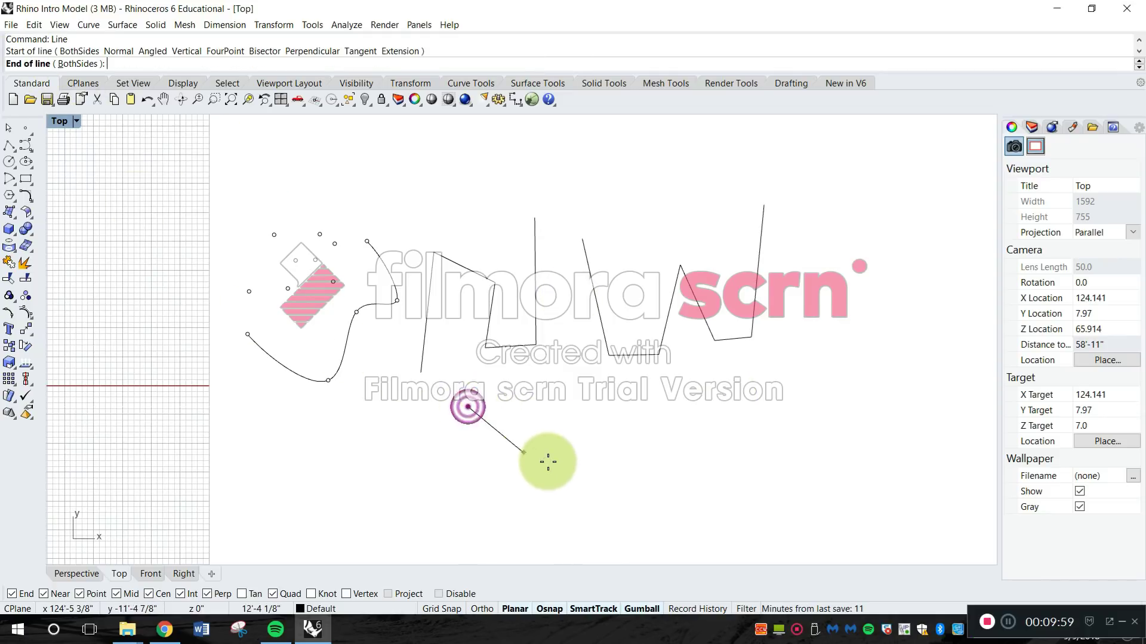
pyautogui.click(563, 431)
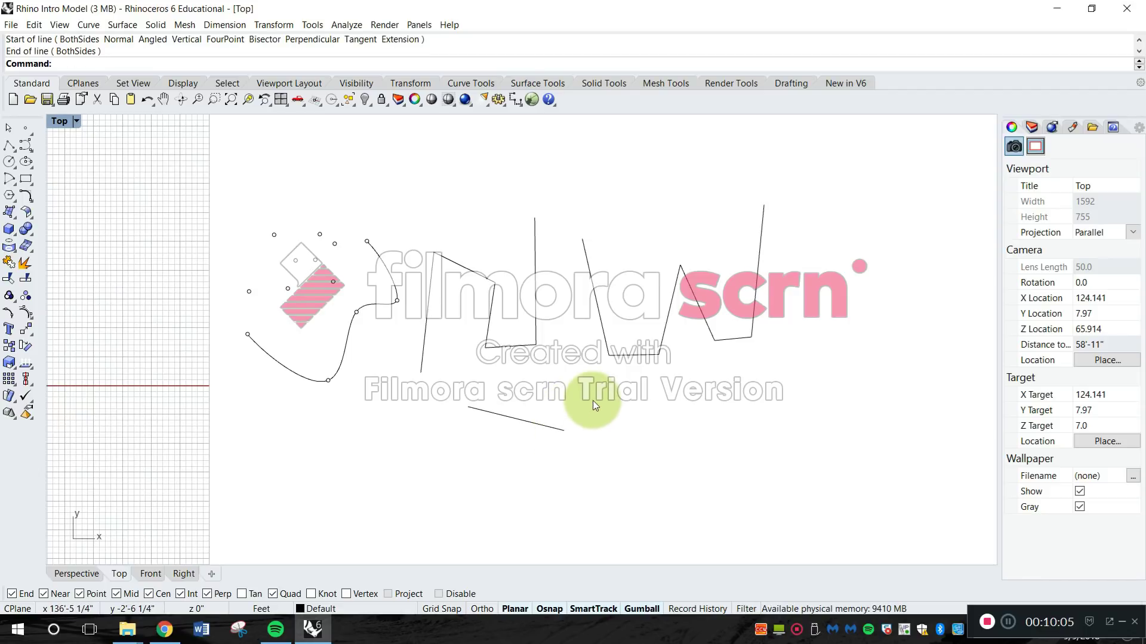
# Sketch an open polyline of eight straight segments beside the single line with the Polyline command, and cancel it before finishing
pyautogui.write('PO')
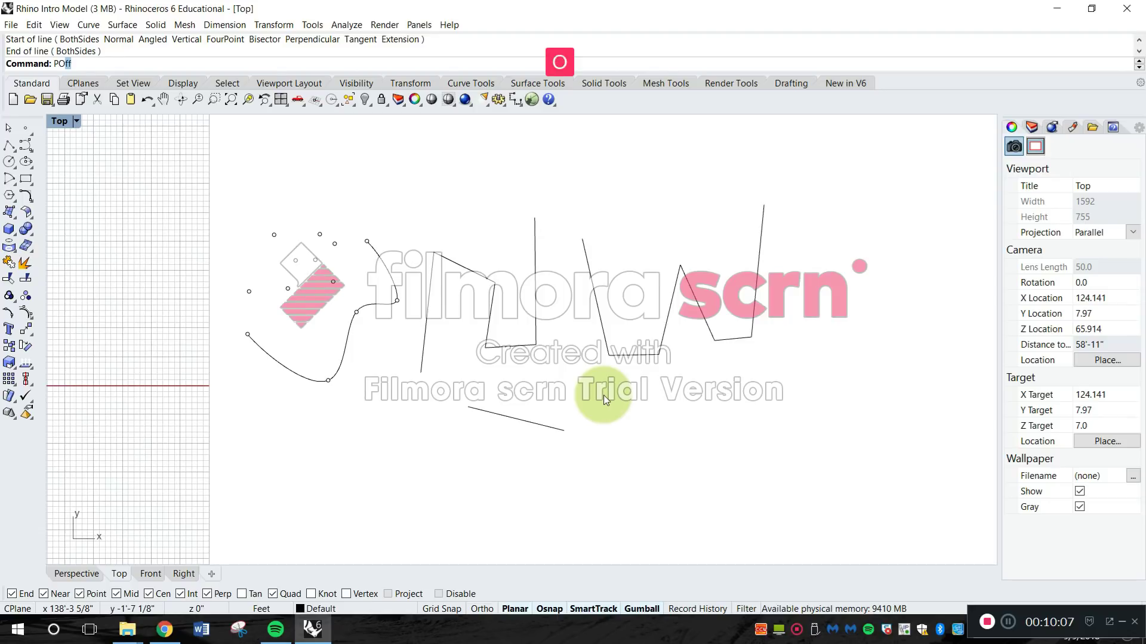
pyautogui.write('lyline')
pyautogui.press('Return')
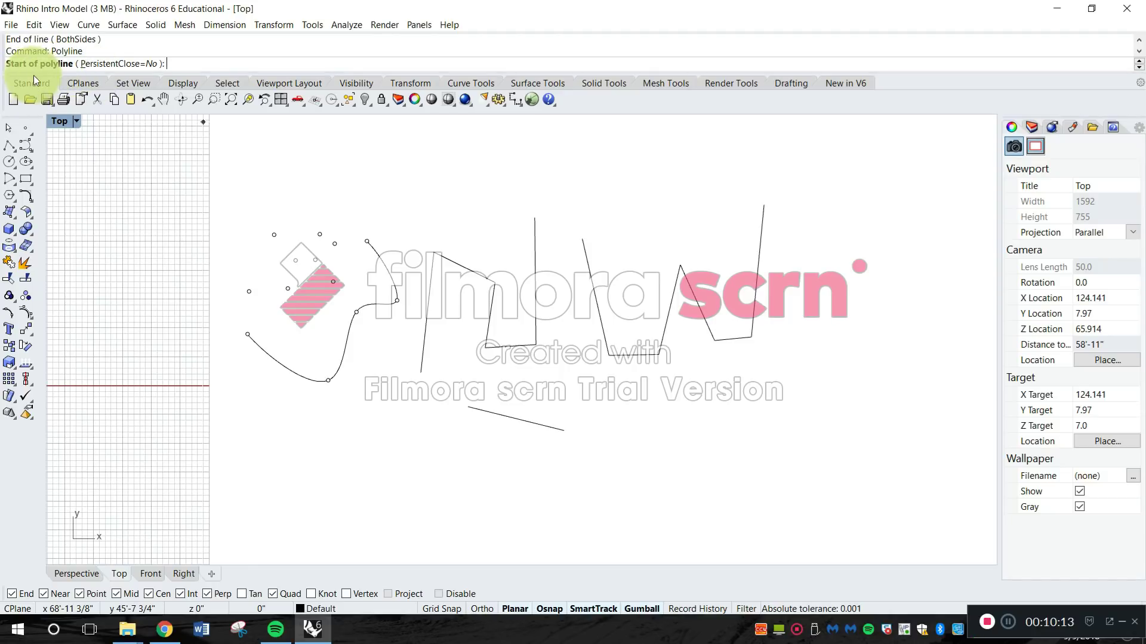
pyautogui.click(611, 416)
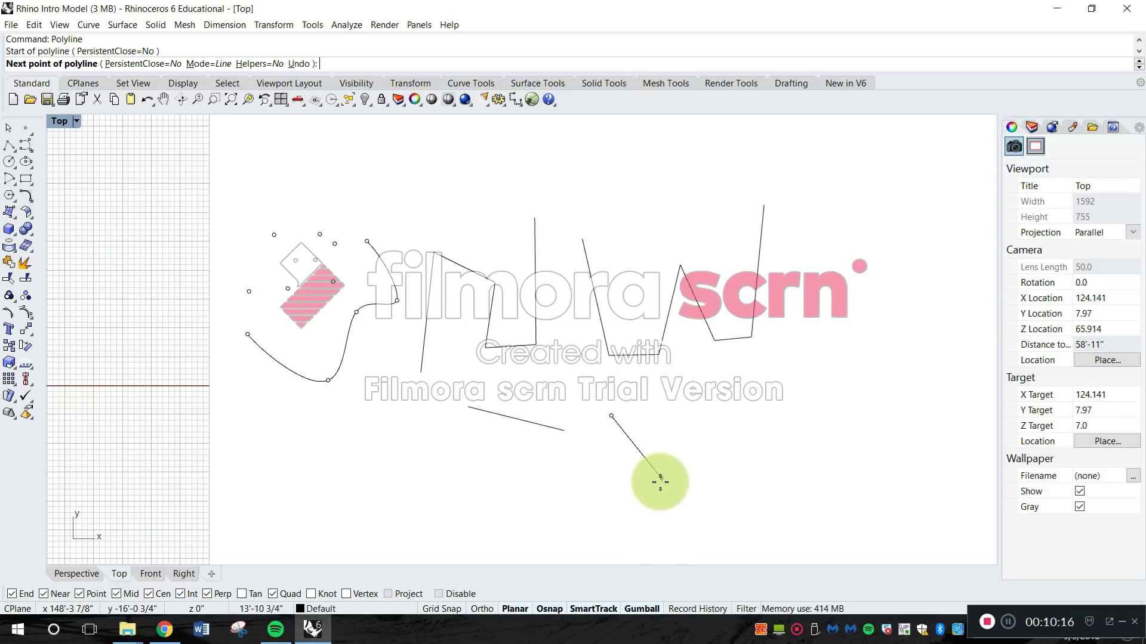
pyautogui.click(647, 502)
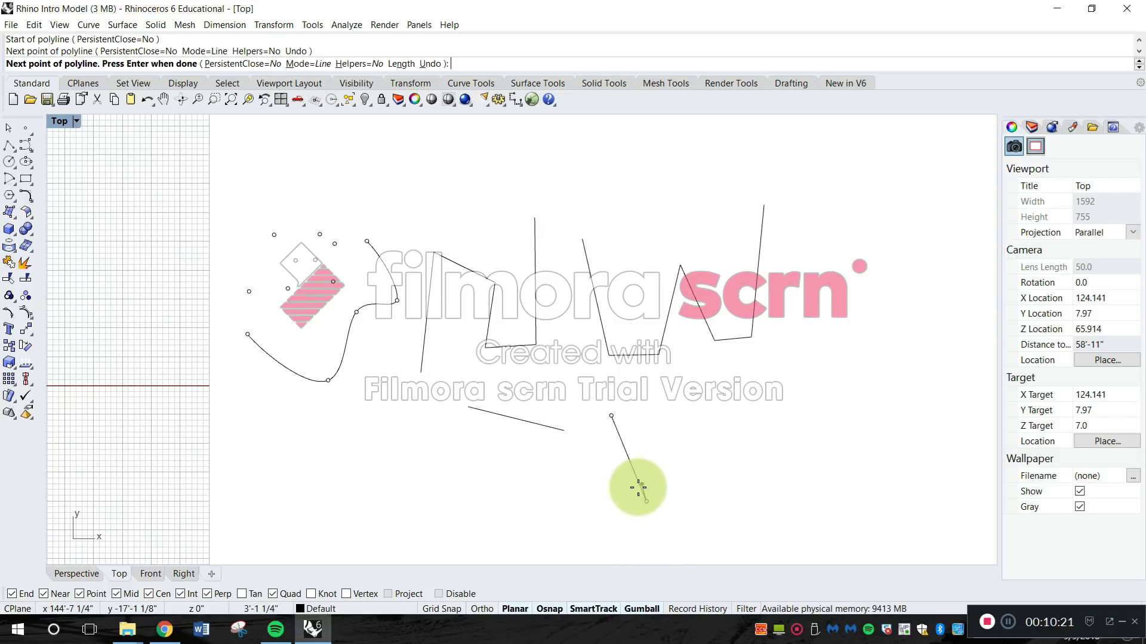
pyautogui.click(731, 502)
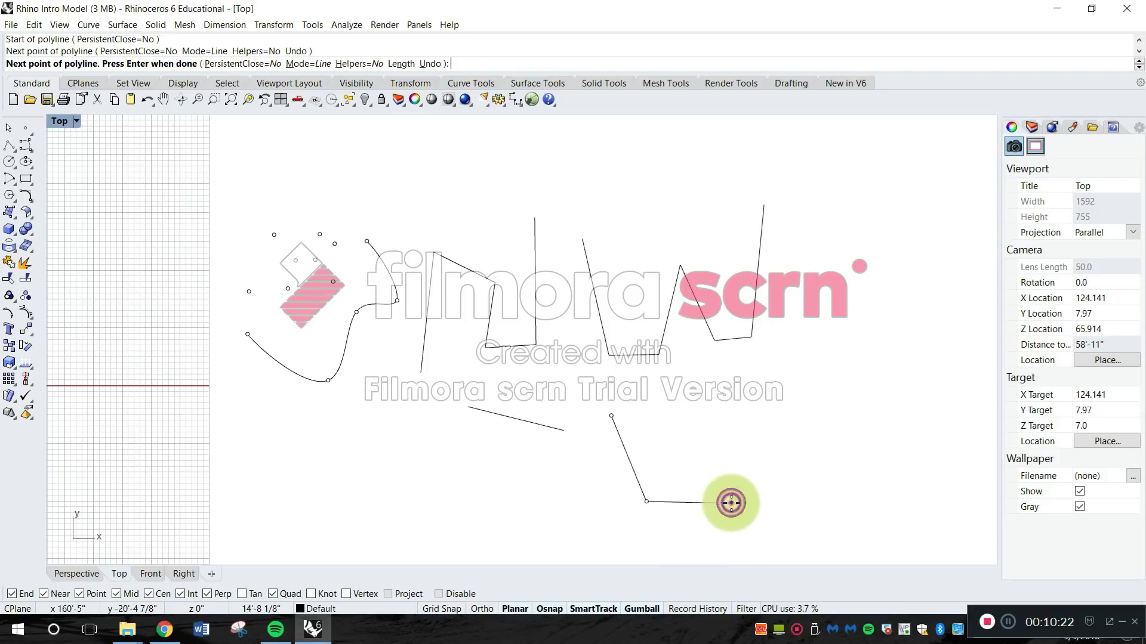
pyautogui.click(691, 414)
pyautogui.click(773, 385)
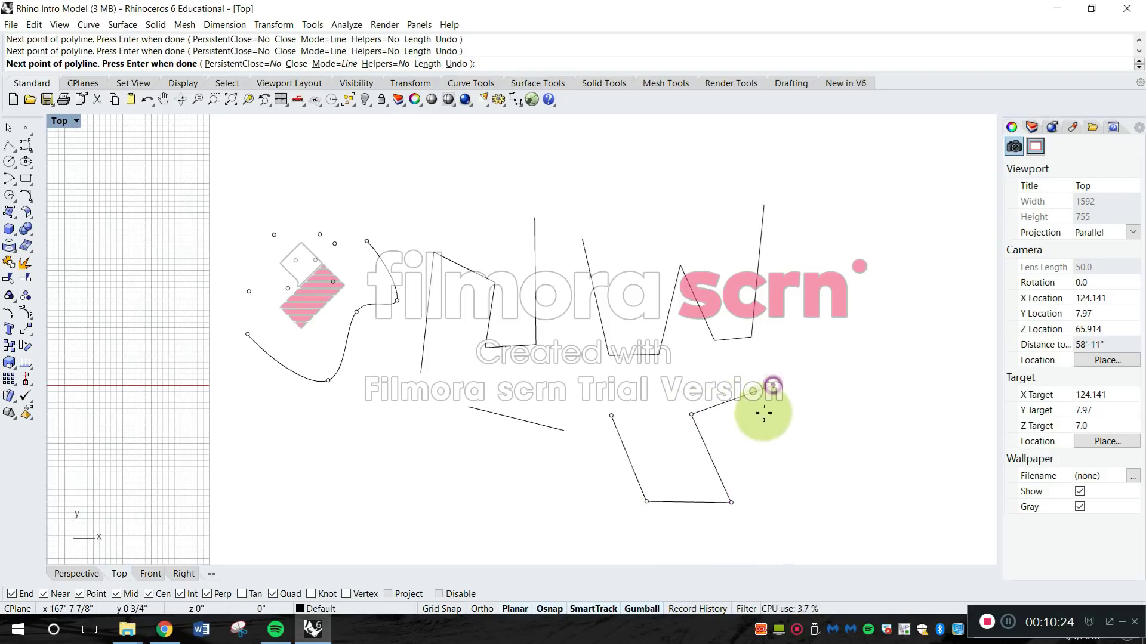
pyautogui.click(746, 445)
pyautogui.click(841, 501)
pyautogui.click(909, 367)
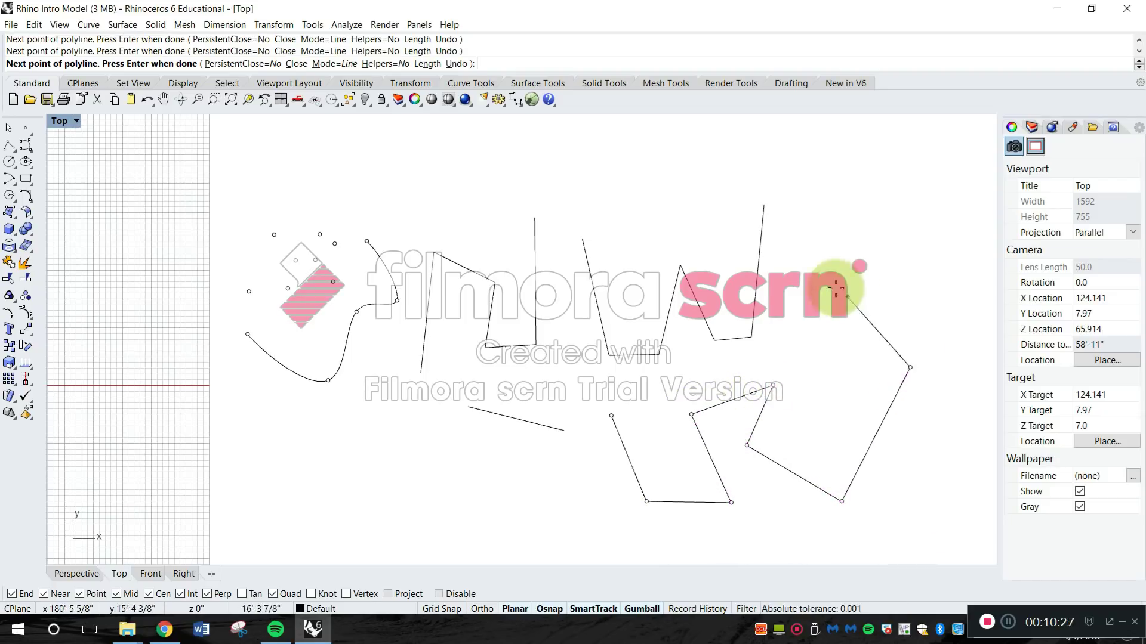
pyautogui.click(832, 286)
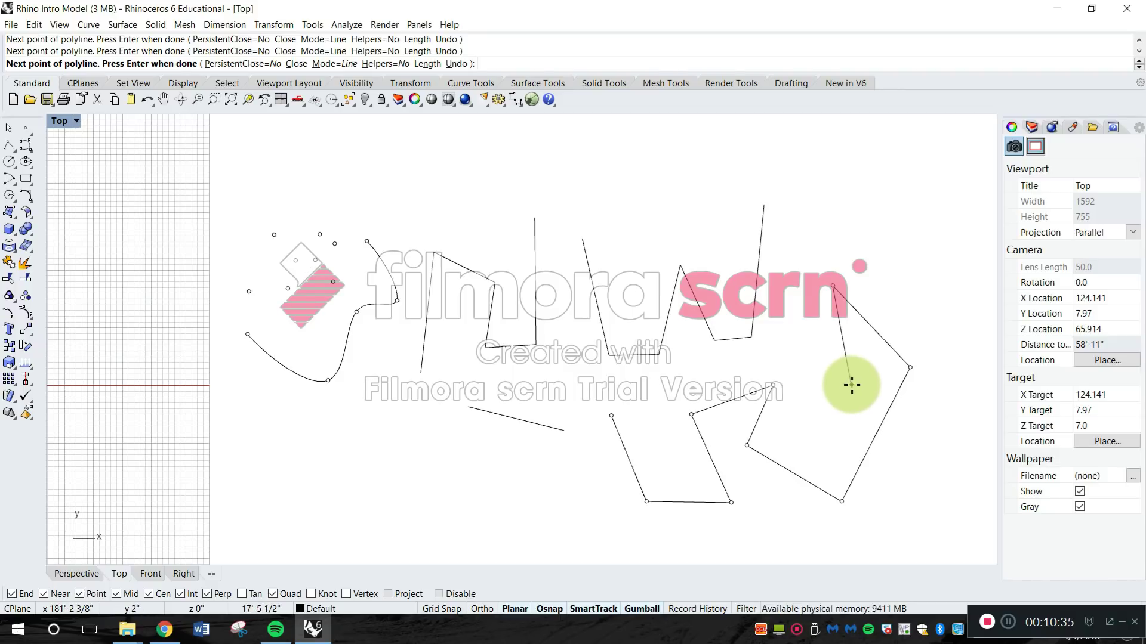
pyautogui.press('Escape')
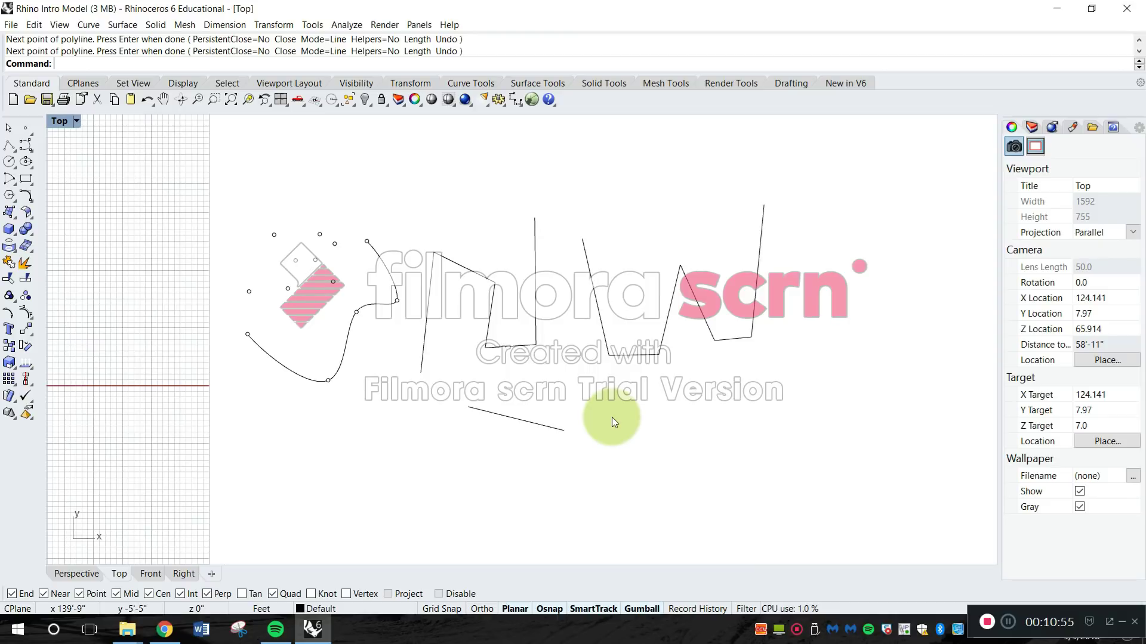
# Restart the Polyline command, sketch five connected segments beside the single line, and cancel the unfinished polyline
pyautogui.press('Escape')
pyautogui.write('p')
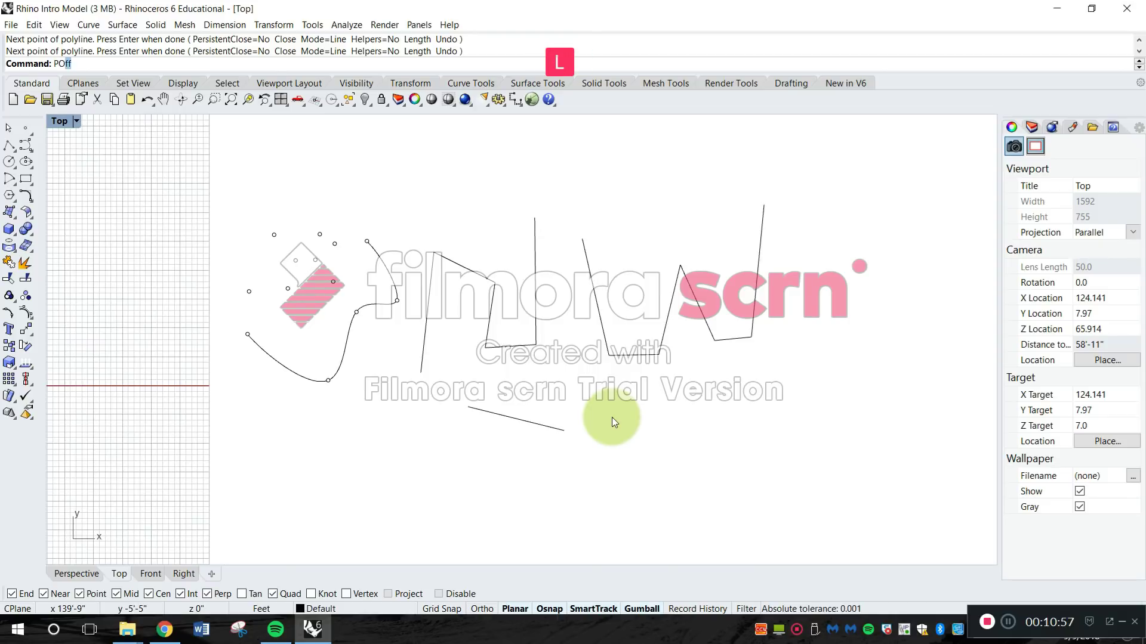
pyautogui.write('y')
pyautogui.press('Escape')
pyautogui.write('p')
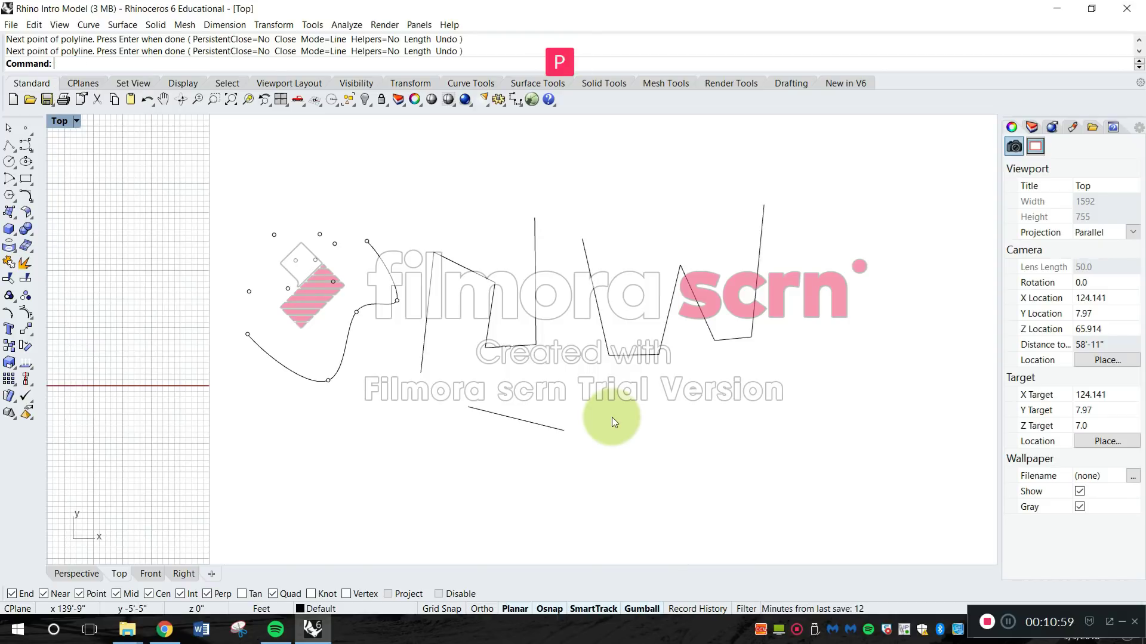
pyautogui.press('Return')
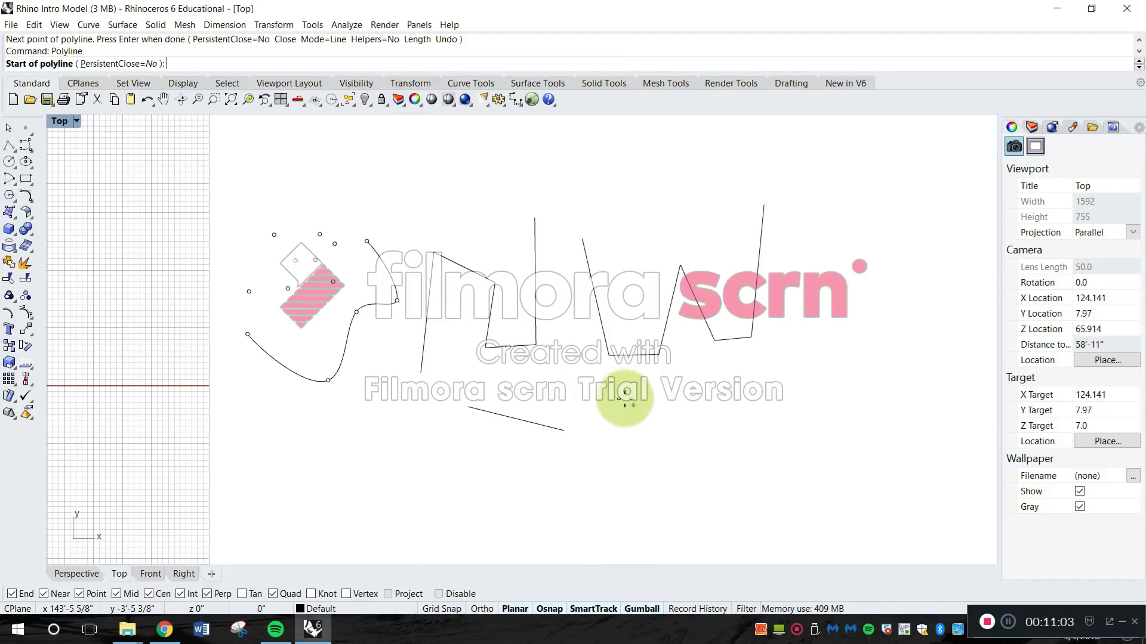
pyautogui.click(608, 408)
pyautogui.click(658, 511)
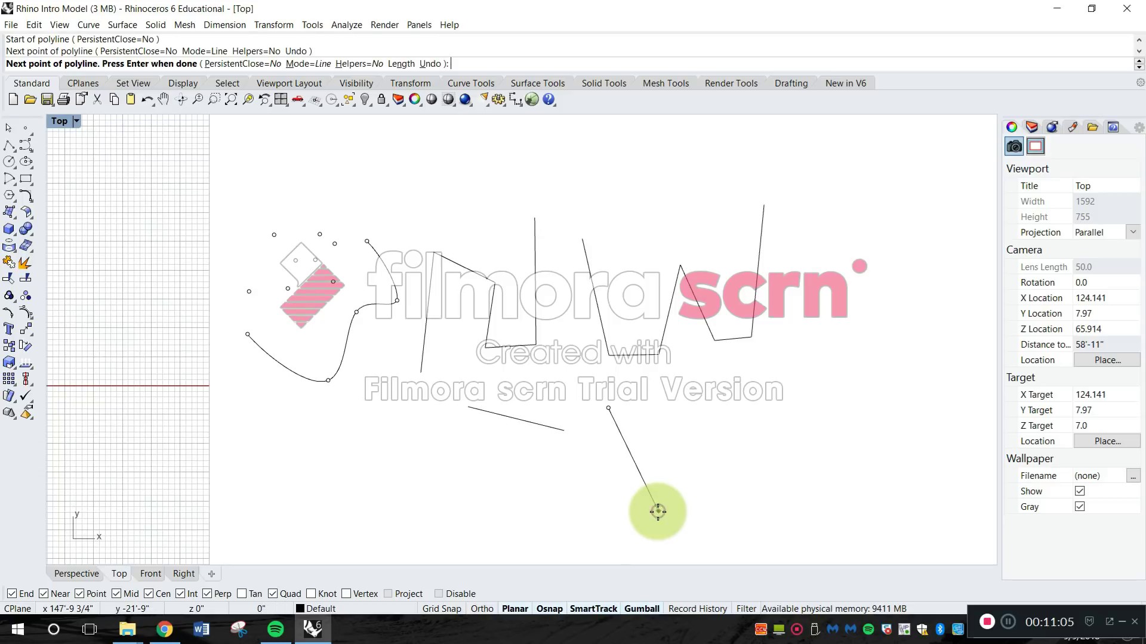
pyautogui.click(724, 495)
pyautogui.click(731, 422)
pyautogui.click(819, 397)
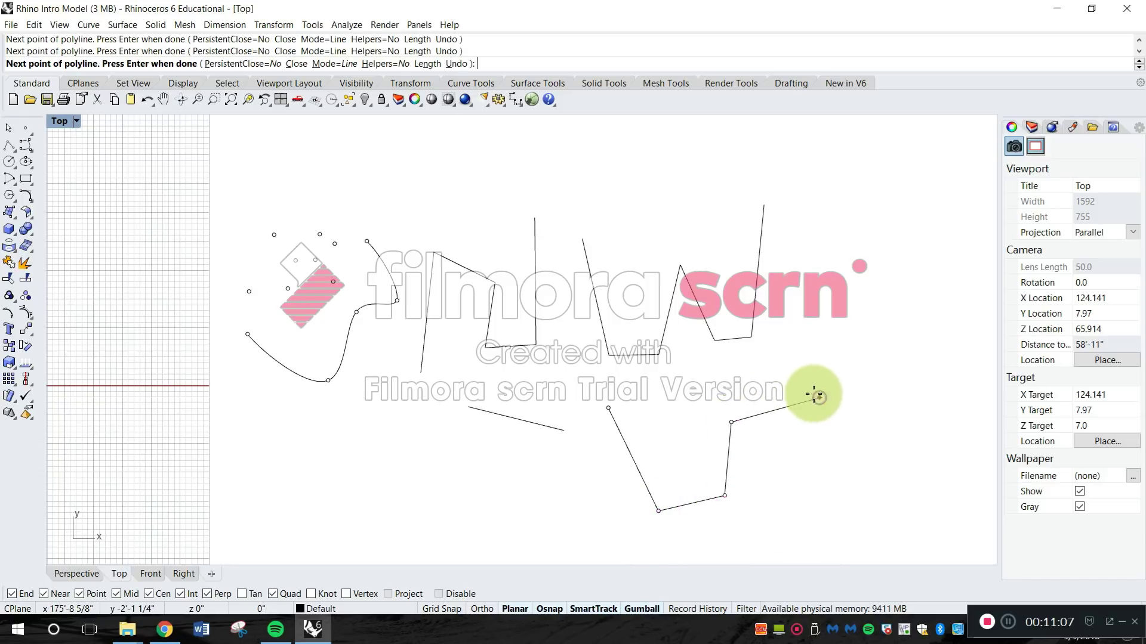
pyautogui.click(713, 364)
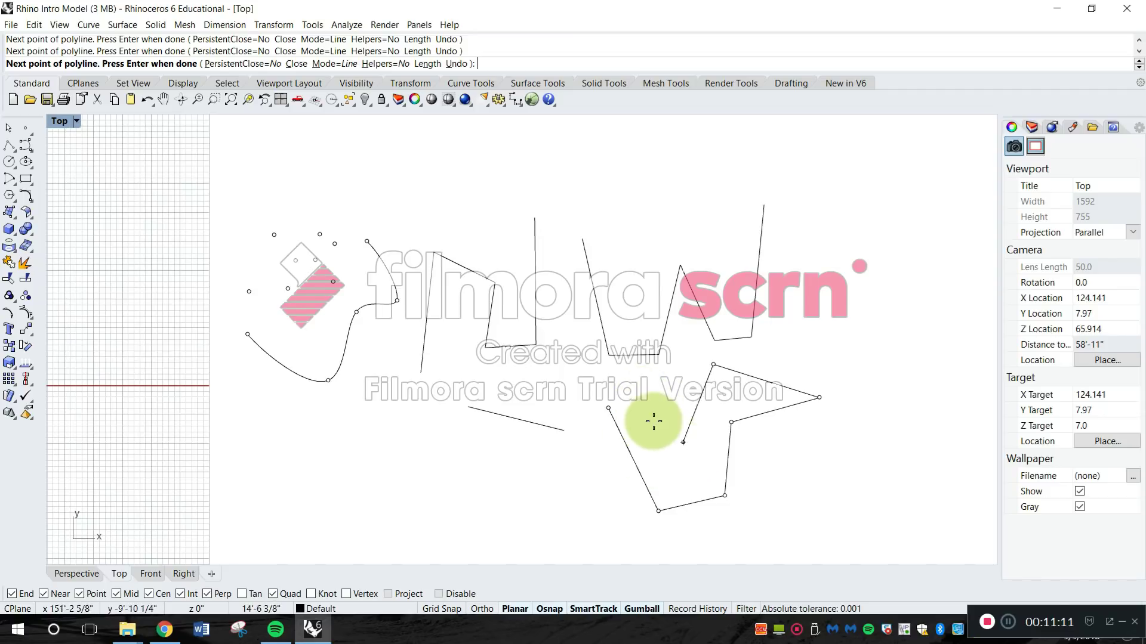
pyautogui.press('Escape')
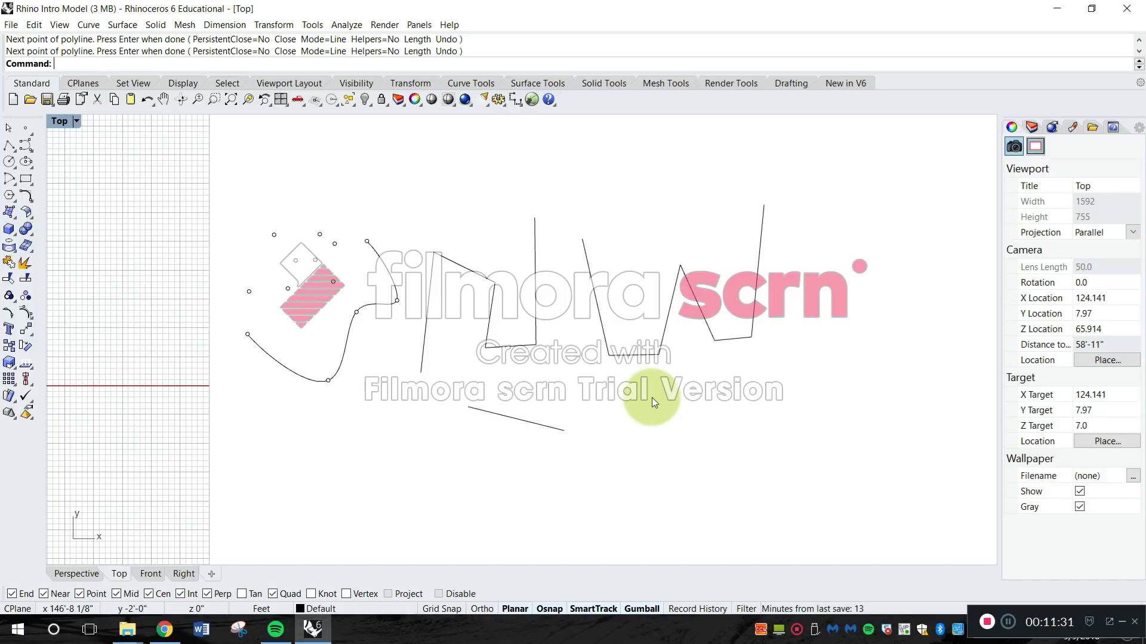
# Draw an open zigzag polyline of seven straight segments beside the single sloping line with the Polyline command and finish it
pyautogui.write('poly')
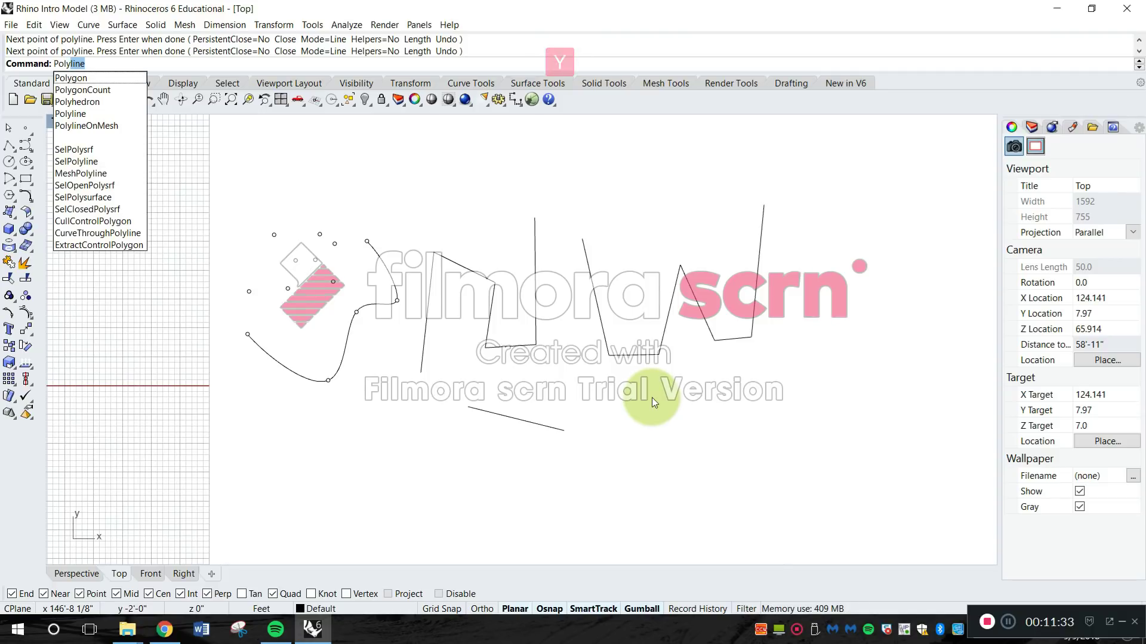
pyautogui.press('Return')
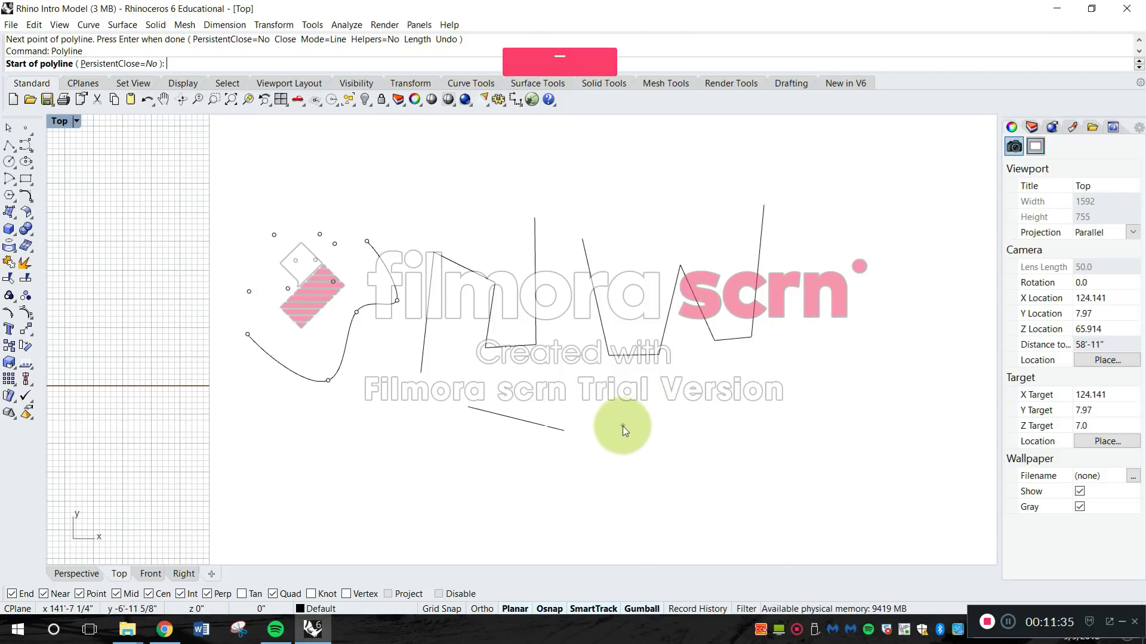
pyautogui.click(603, 417)
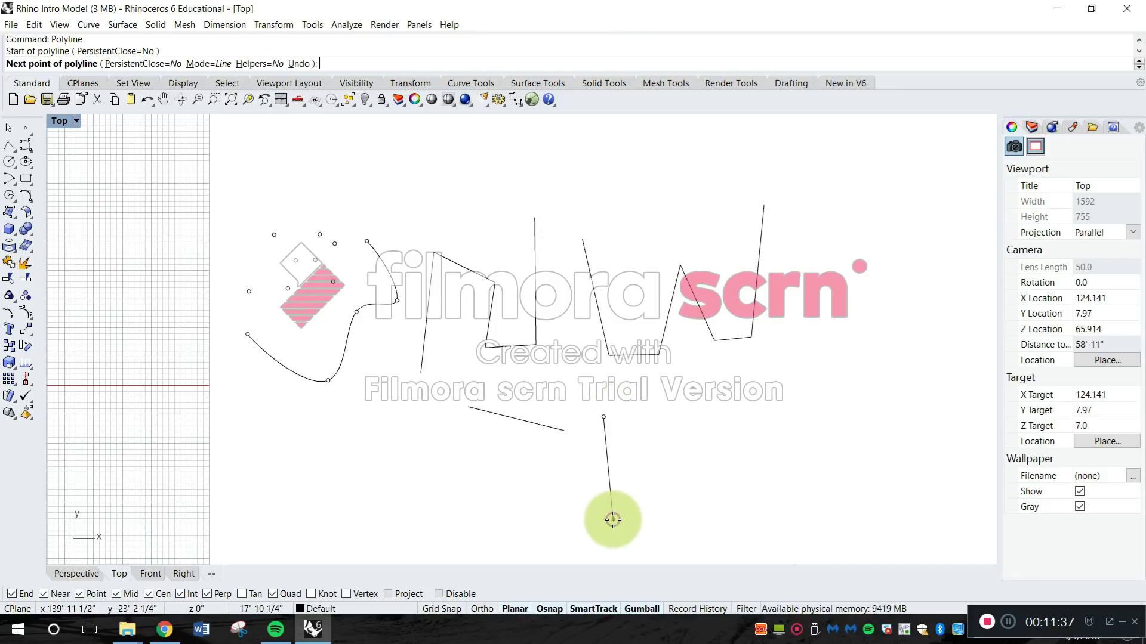
pyautogui.click(613, 519)
pyautogui.click(728, 519)
pyautogui.click(679, 436)
pyautogui.click(727, 382)
pyautogui.click(756, 416)
pyautogui.click(839, 466)
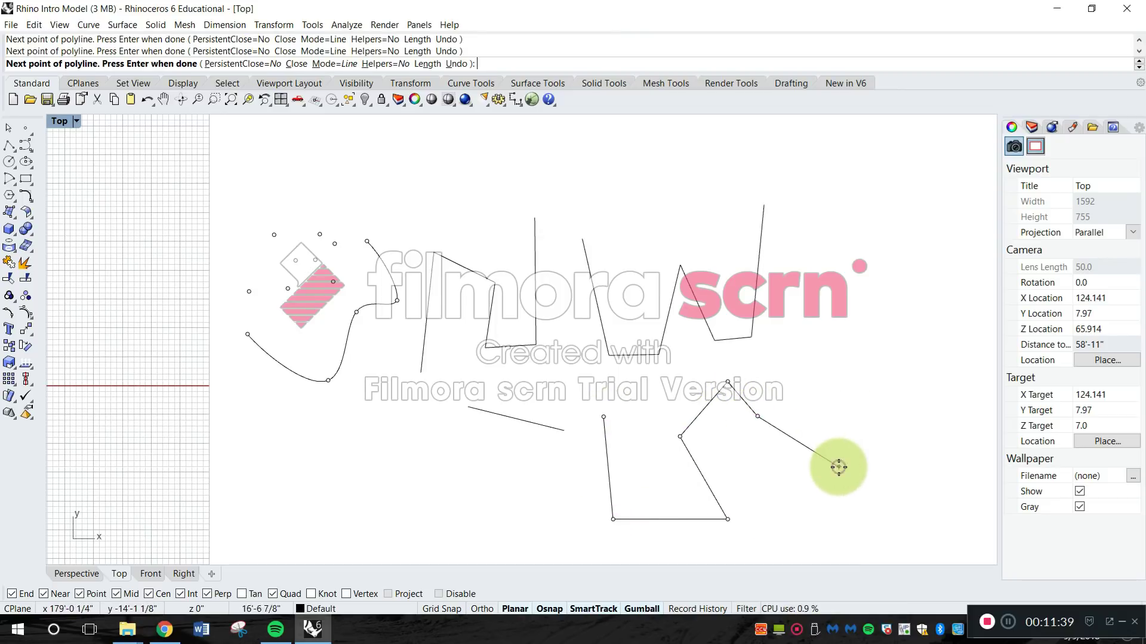
pyautogui.click(889, 358)
pyautogui.press('space')
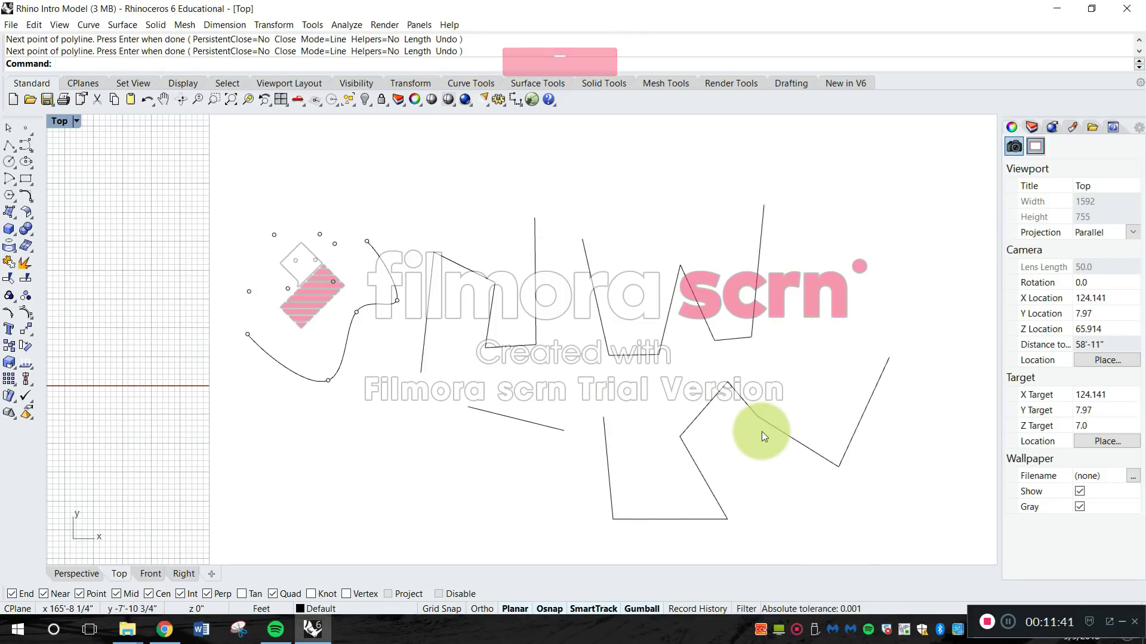
# Repeat the Polyline command to draw an open M-shaped polyline of six segments in the empty space right of the other polylines
pyautogui.moveTo(754, 435); pyautogui.dragTo(519, 410, button='right')
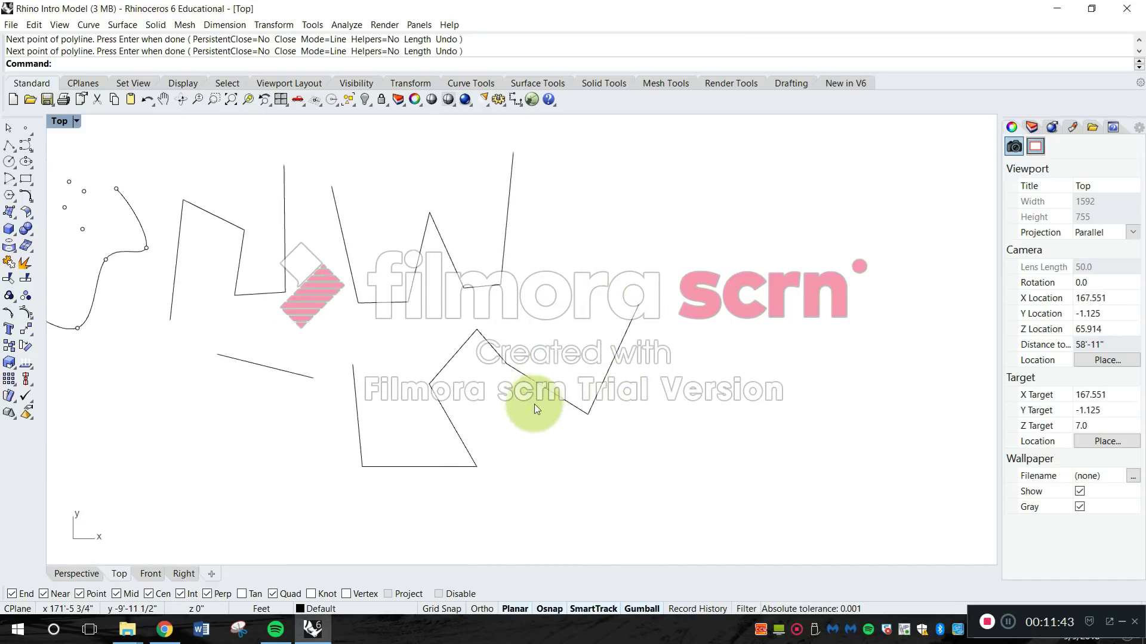
pyautogui.moveTo(633, 370); pyautogui.dragTo(633, 404, button='right')
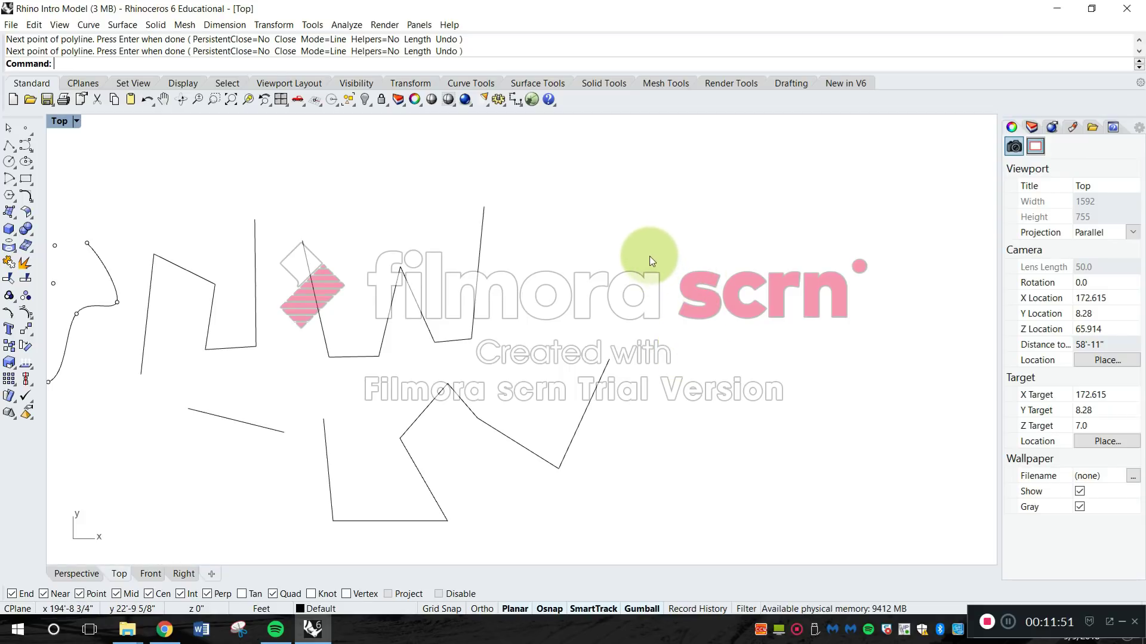
pyautogui.press('Return')
pyautogui.click(672, 287)
pyautogui.click(682, 397)
pyautogui.click(872, 376)
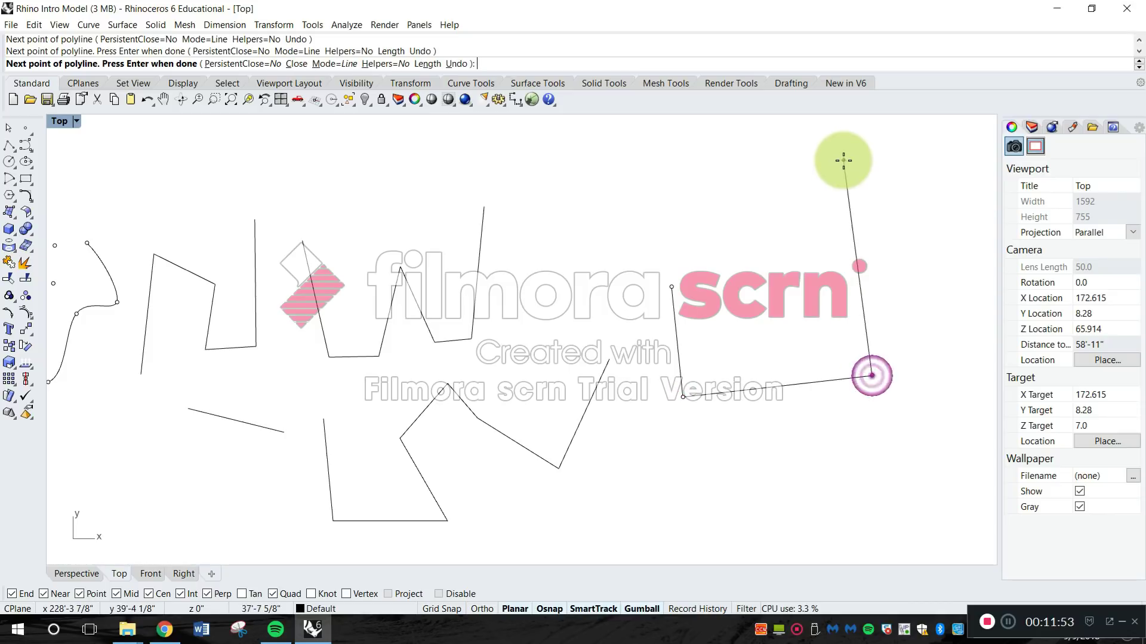
pyautogui.click(844, 160)
pyautogui.click(721, 289)
pyautogui.click(650, 185)
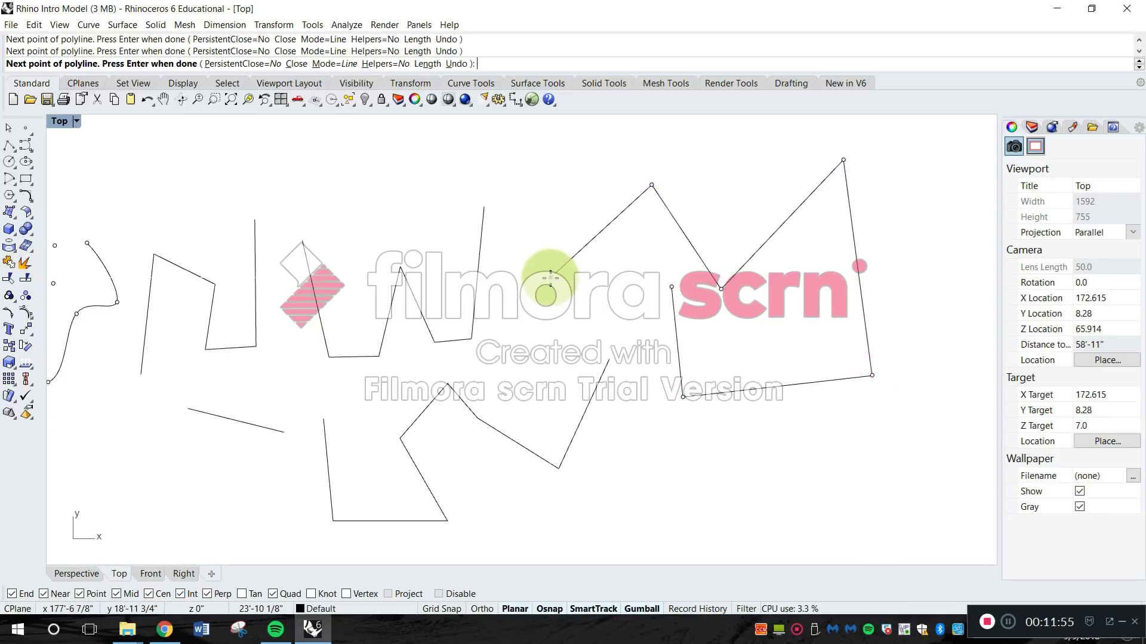
pyautogui.click(550, 275)
pyautogui.press('Return')
# Draw a large open freeform degree-3 control-point curve of 18 points that winds below the polylines and loops back above its start
pyautogui.scroll(-3, 638, 432)
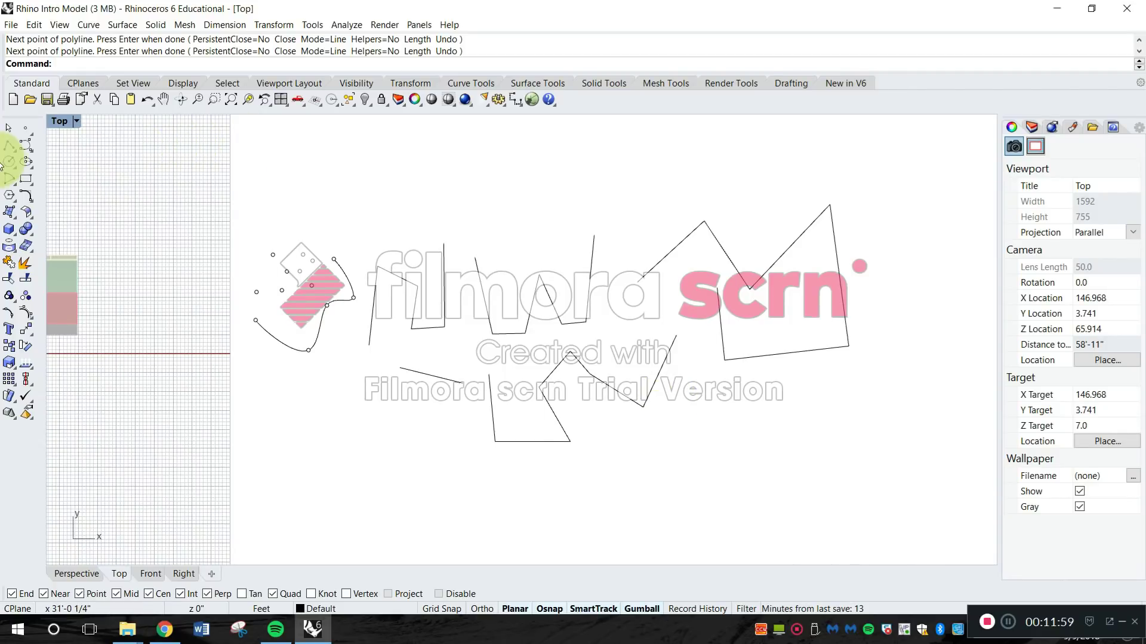
pyautogui.click(26, 145)
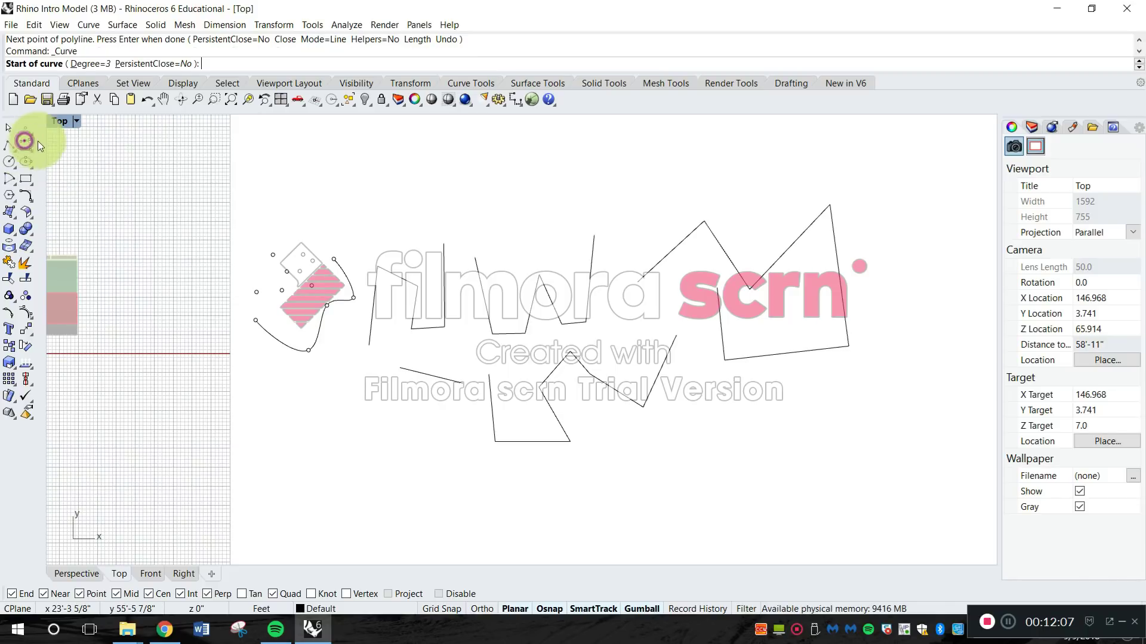
pyautogui.moveTo(506, 362); pyautogui.dragTo(512, 235, button='right')
pyautogui.click(354, 331)
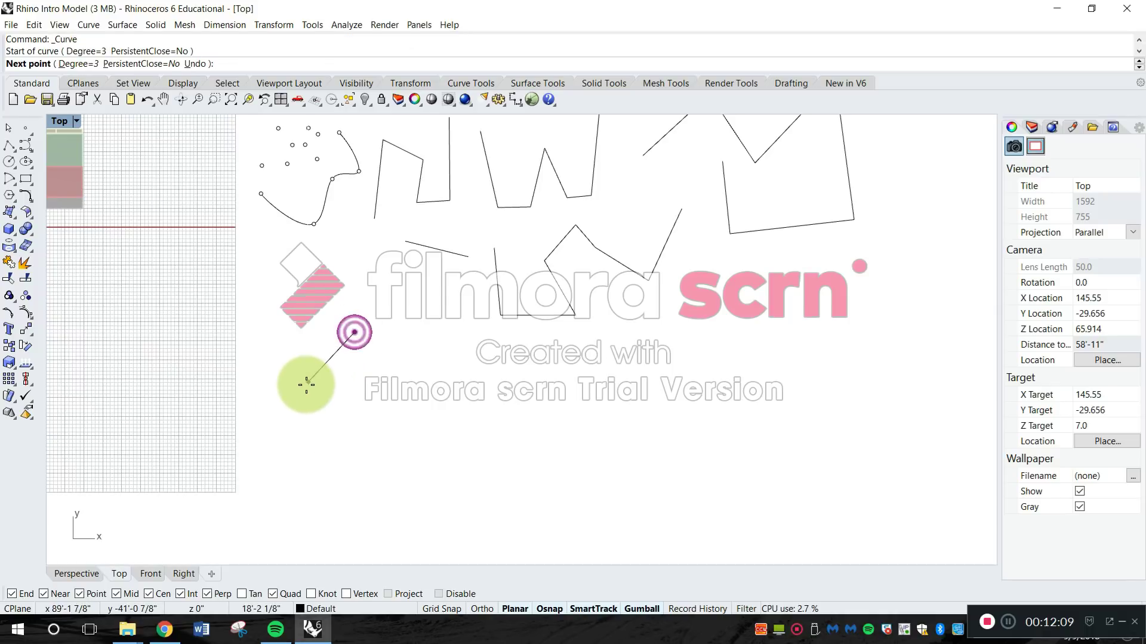
pyautogui.click(305, 386)
pyautogui.click(318, 447)
pyautogui.click(389, 482)
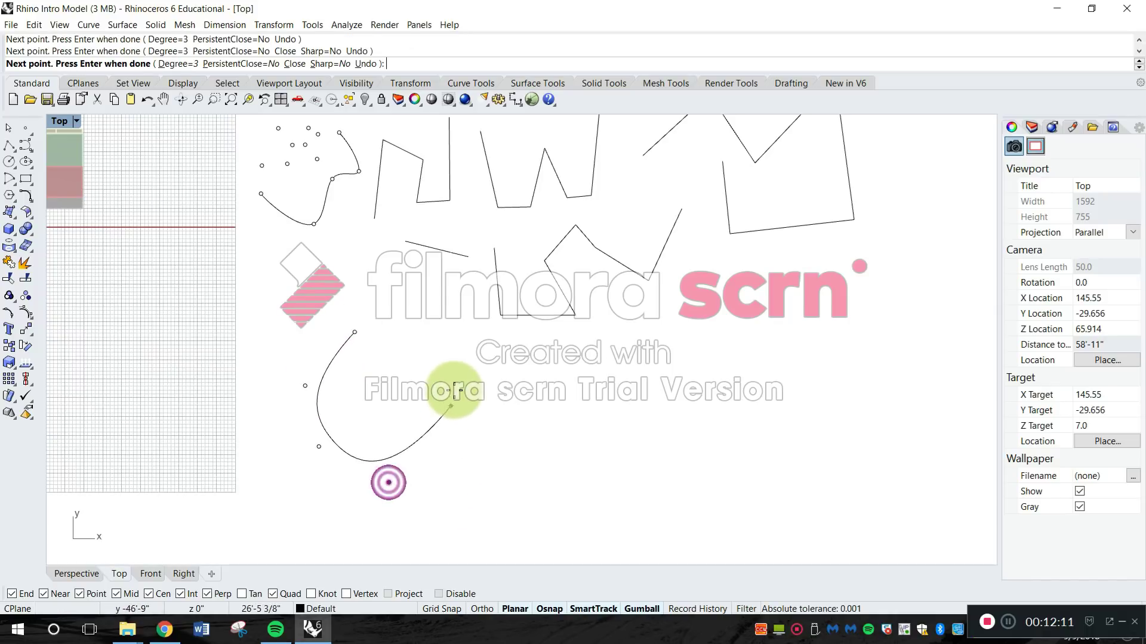
pyautogui.click(456, 377)
pyautogui.click(509, 346)
pyautogui.click(575, 406)
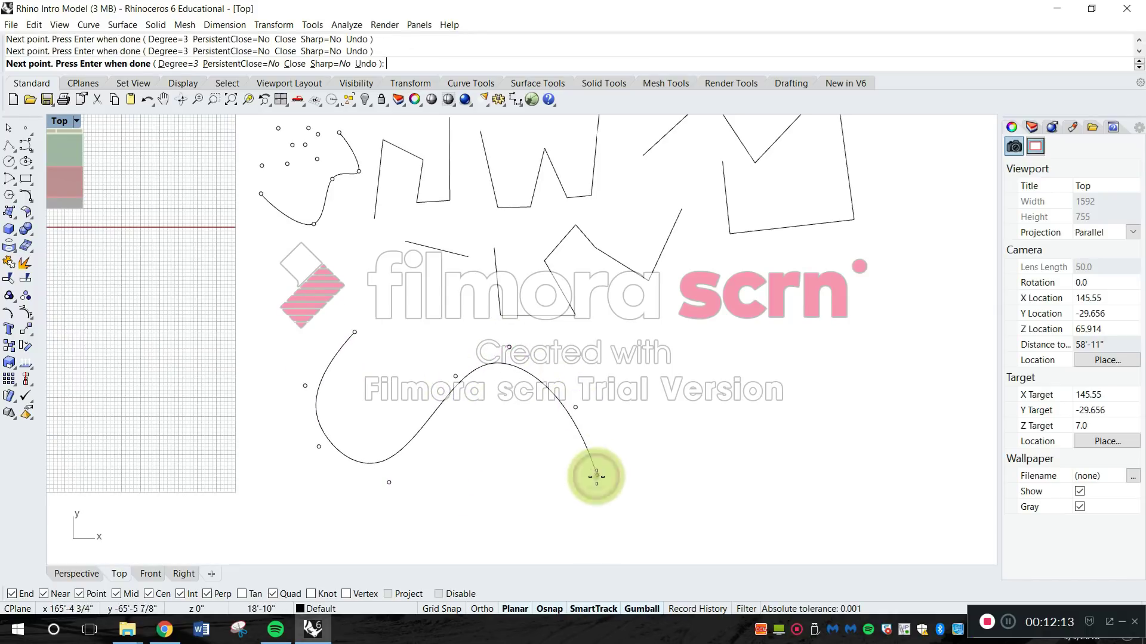
pyautogui.click(596, 475)
pyautogui.click(623, 528)
pyautogui.click(716, 490)
pyautogui.click(713, 358)
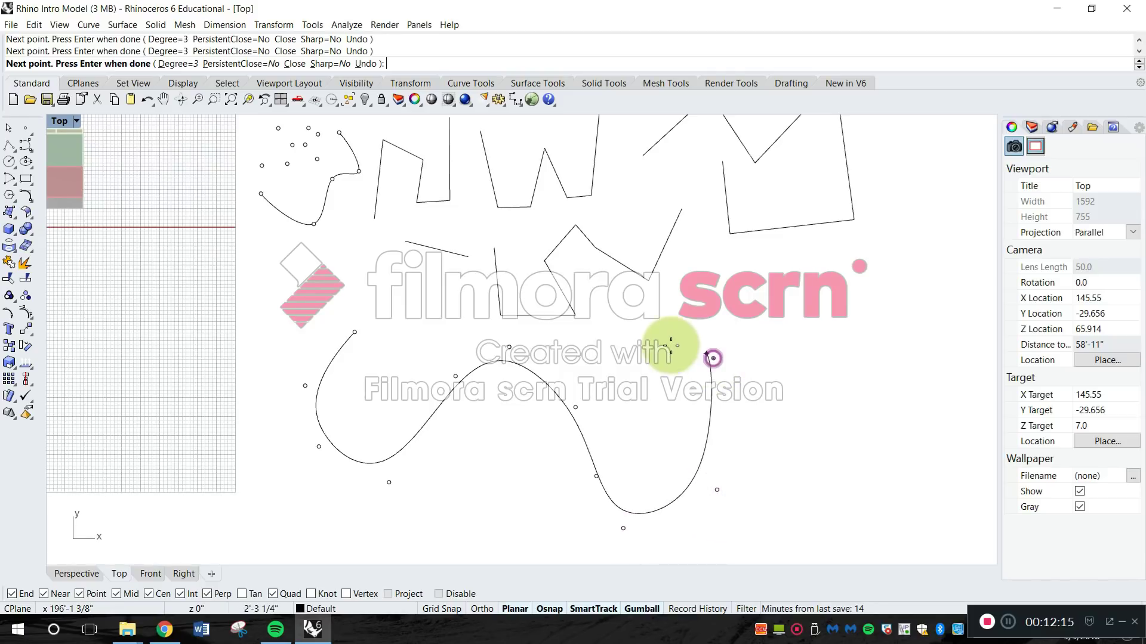
pyautogui.click(644, 342)
pyautogui.click(557, 339)
pyautogui.click(490, 327)
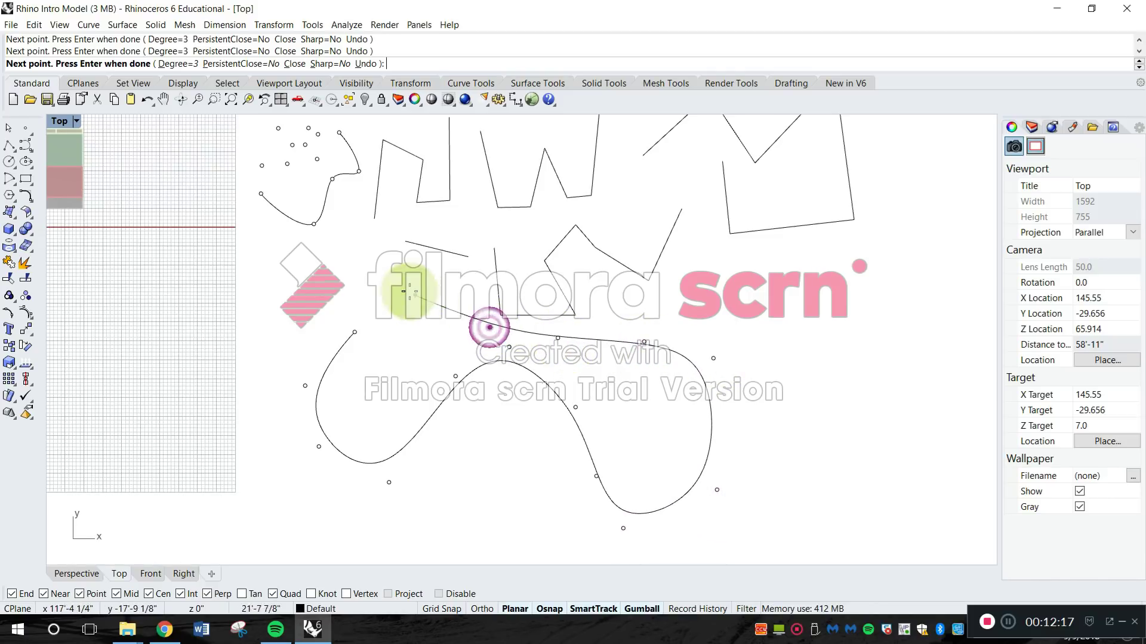
pyautogui.click(410, 290)
pyautogui.click(356, 256)
pyautogui.click(284, 296)
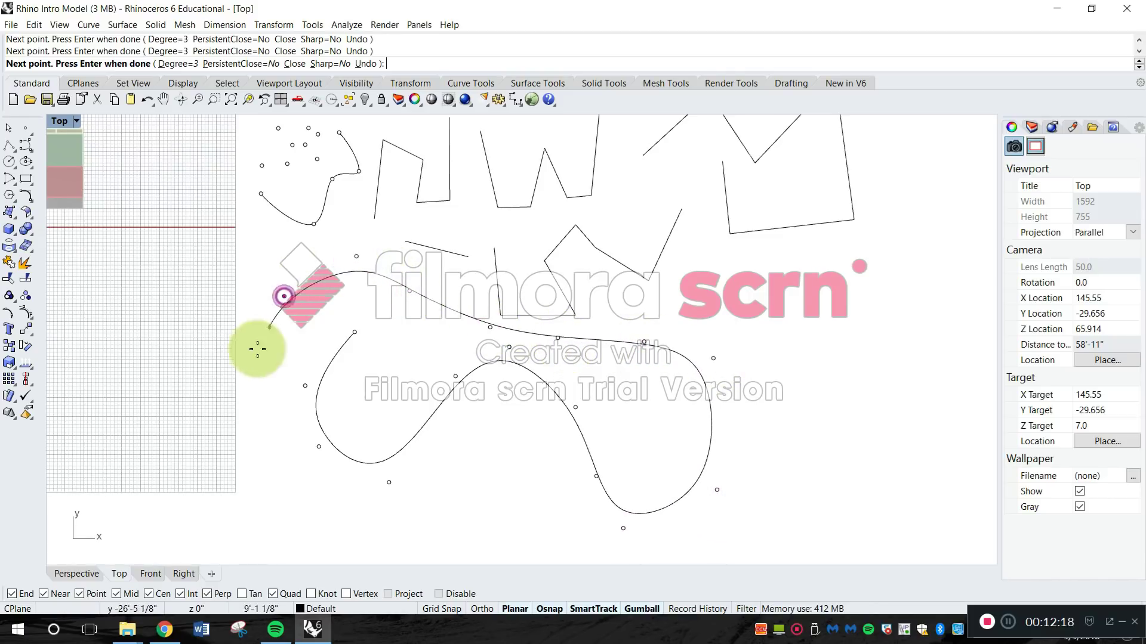
pyautogui.click(257, 394)
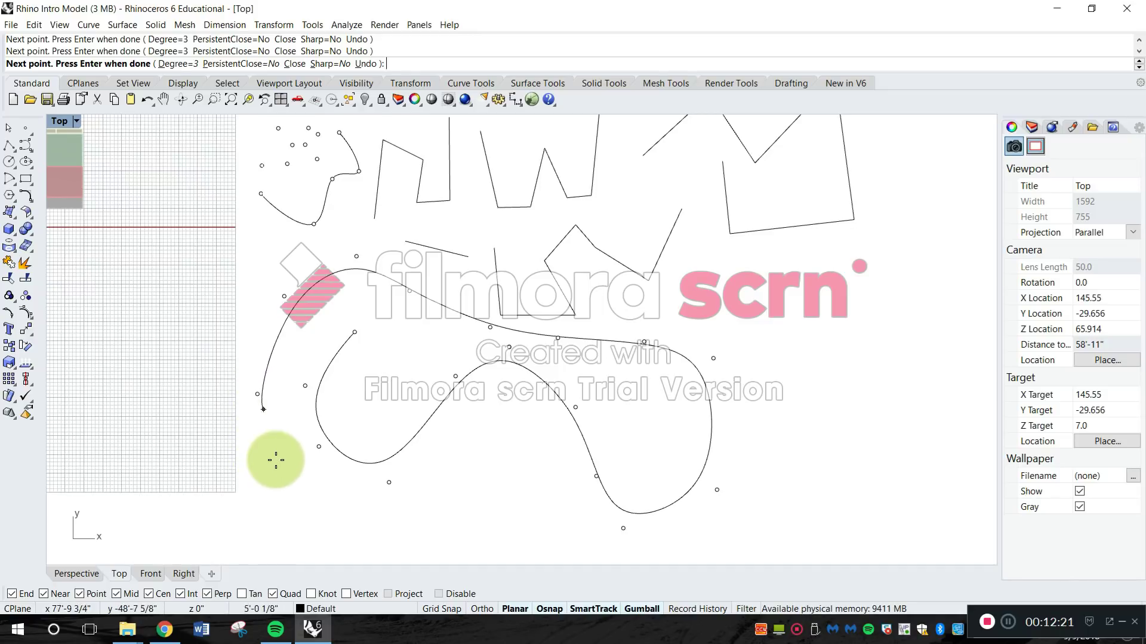
pyautogui.press('Return')
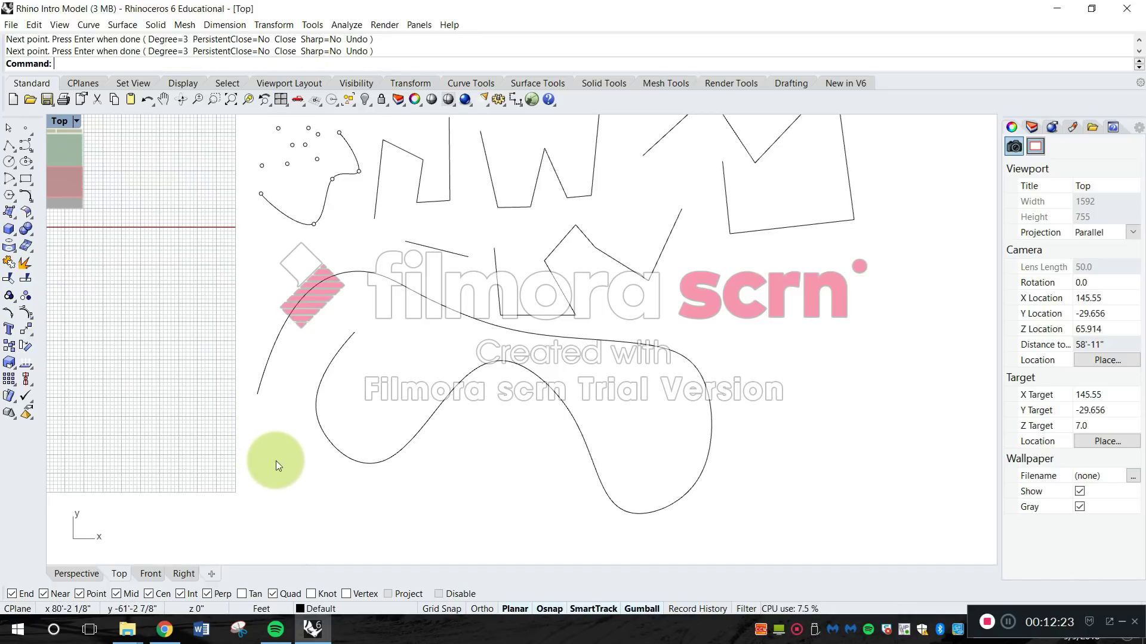
# Select the large freeform curve and move the control point below its lower-left bend slightly down and left
pyautogui.moveTo(412, 416); pyautogui.dragTo(325, 411, button='right')
pyautogui.click(328, 414)
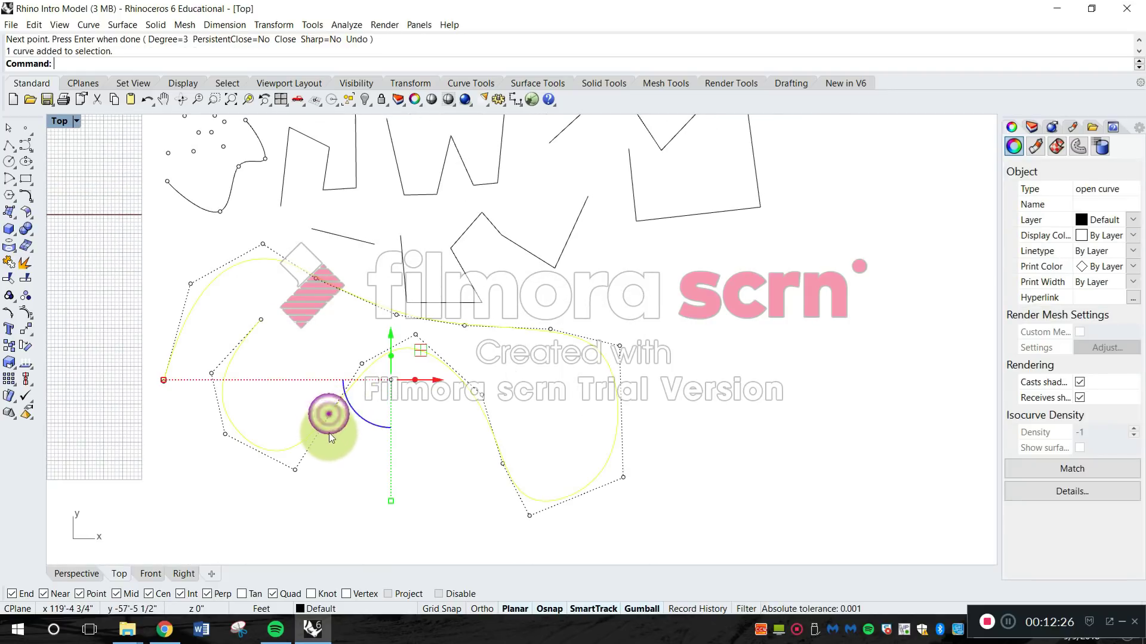
pyautogui.click(295, 471)
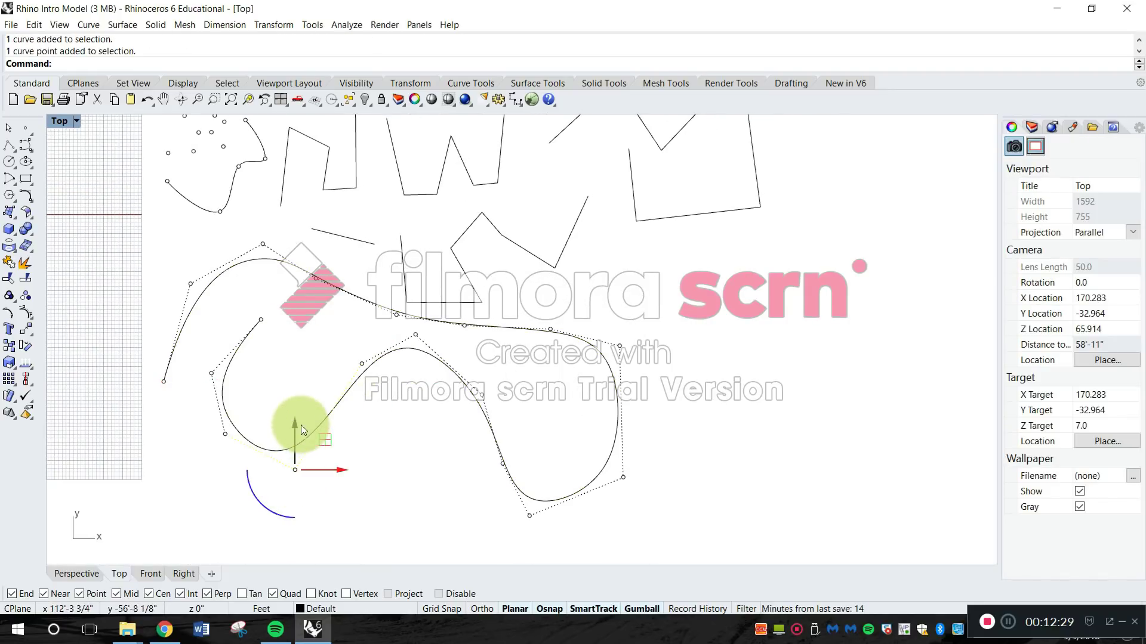
pyautogui.moveTo(302, 426); pyautogui.dragTo(277, 486)
# Select the M-shaped polyline, move its upper-left corner point further left and up, and deselect
pyautogui.moveTo(396, 440); pyautogui.dragTo(443, 460, button='right')
pyautogui.moveTo(467, 387); pyautogui.dragTo(485, 436, button='right')
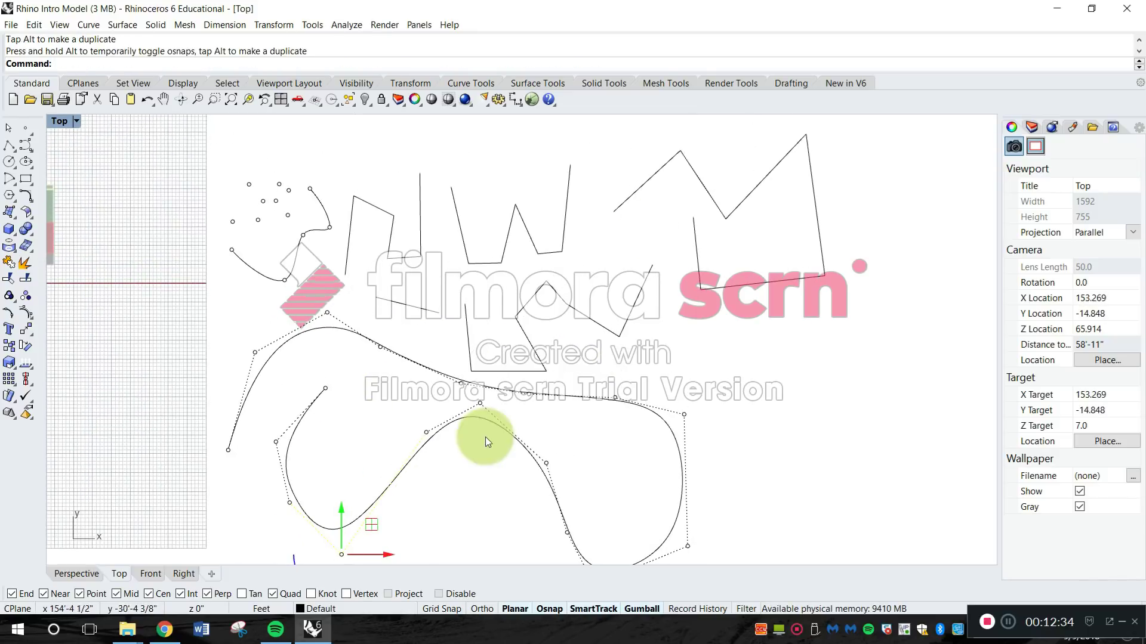
pyautogui.click(654, 174)
pyautogui.moveTo(669, 211); pyautogui.dragTo(679, 309, button='right')
pyautogui.scroll(4, 681, 290)
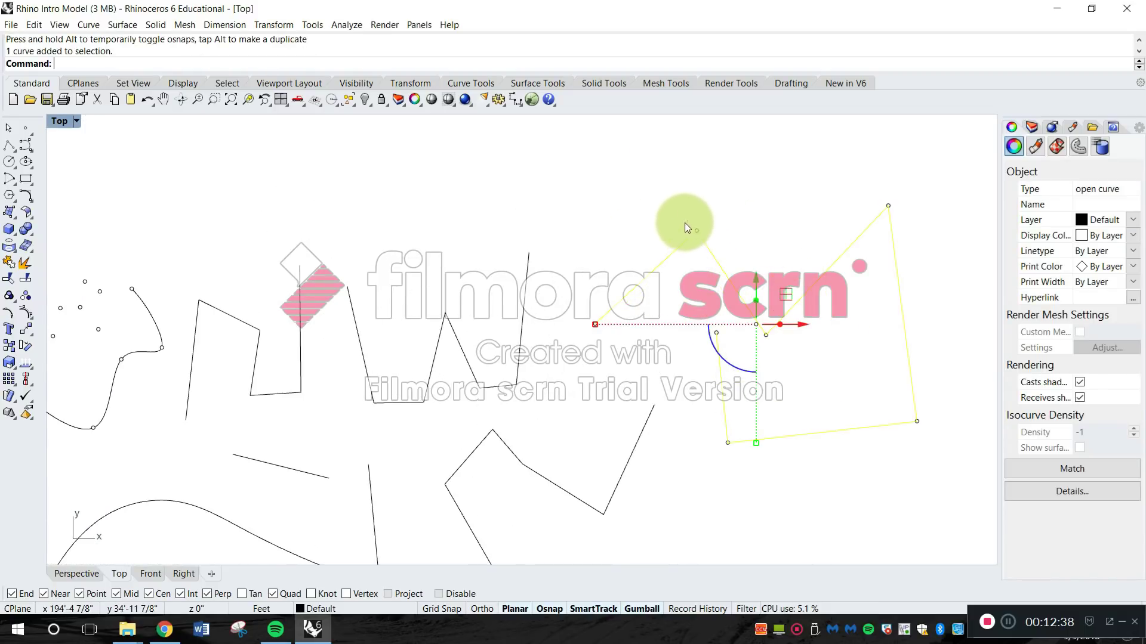
pyautogui.moveTo(672, 207)
pyautogui.mouseDown()
pyautogui.moveTo(711, 256)
pyautogui.moveTo(695, 209)
pyautogui.moveTo(631, 185)
pyautogui.moveTo(725, 209)
pyautogui.moveTo(678, 219)
pyautogui.mouseUp()
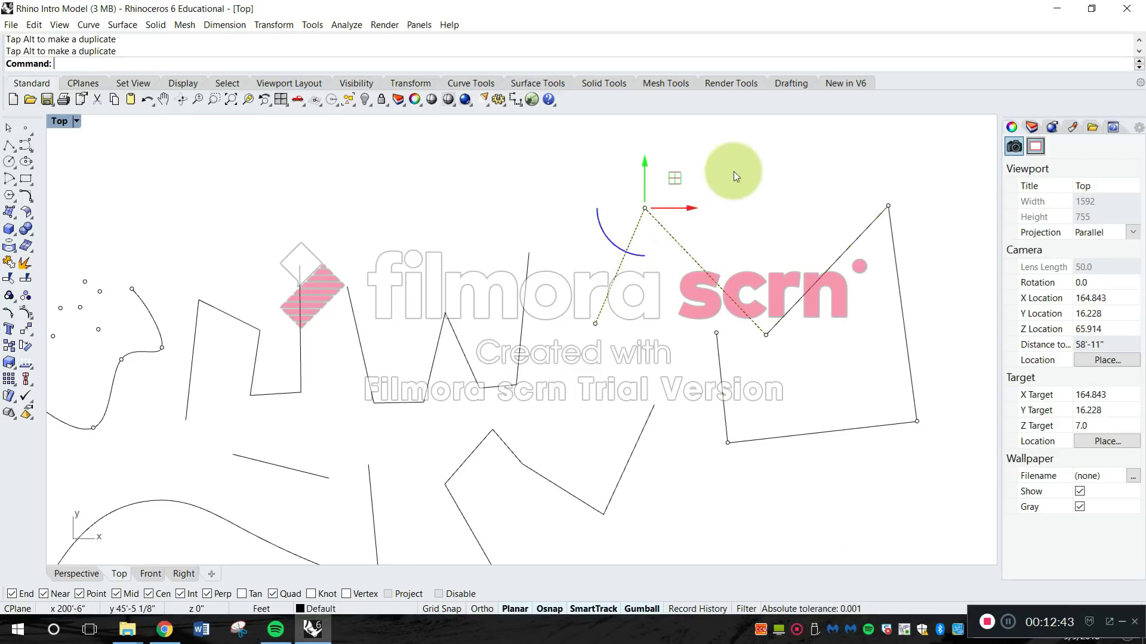
pyautogui.click(735, 174)
# Reselect the M-shaped polyline's upper-left corner point, shift it further left and slightly down with the gumball, and deselect
pyautogui.click(653, 226)
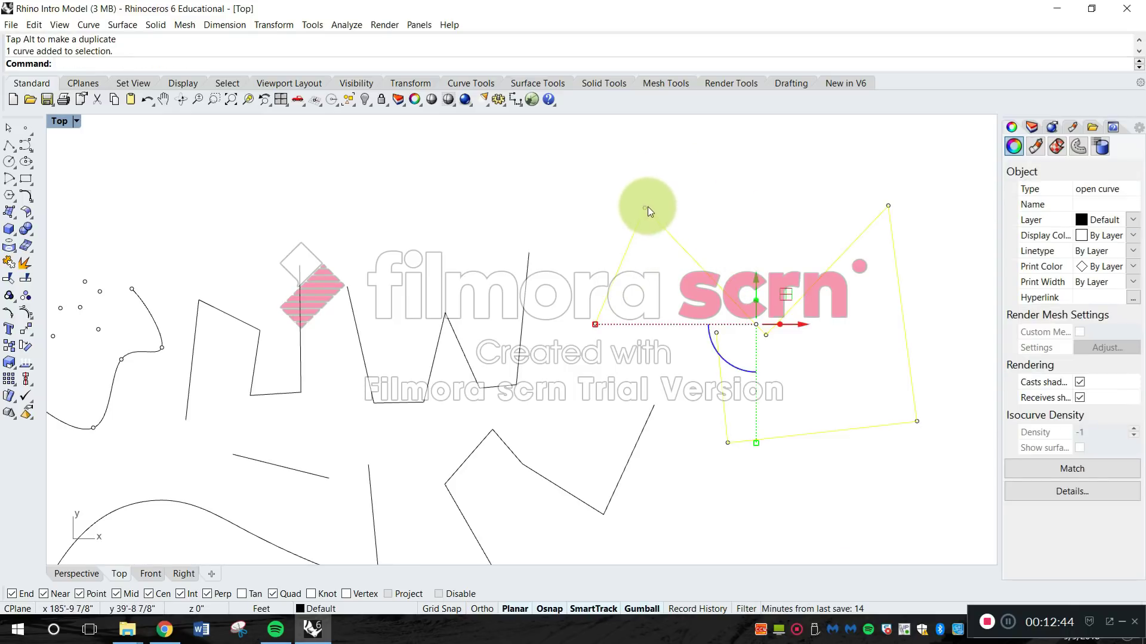
pyautogui.click(645, 207)
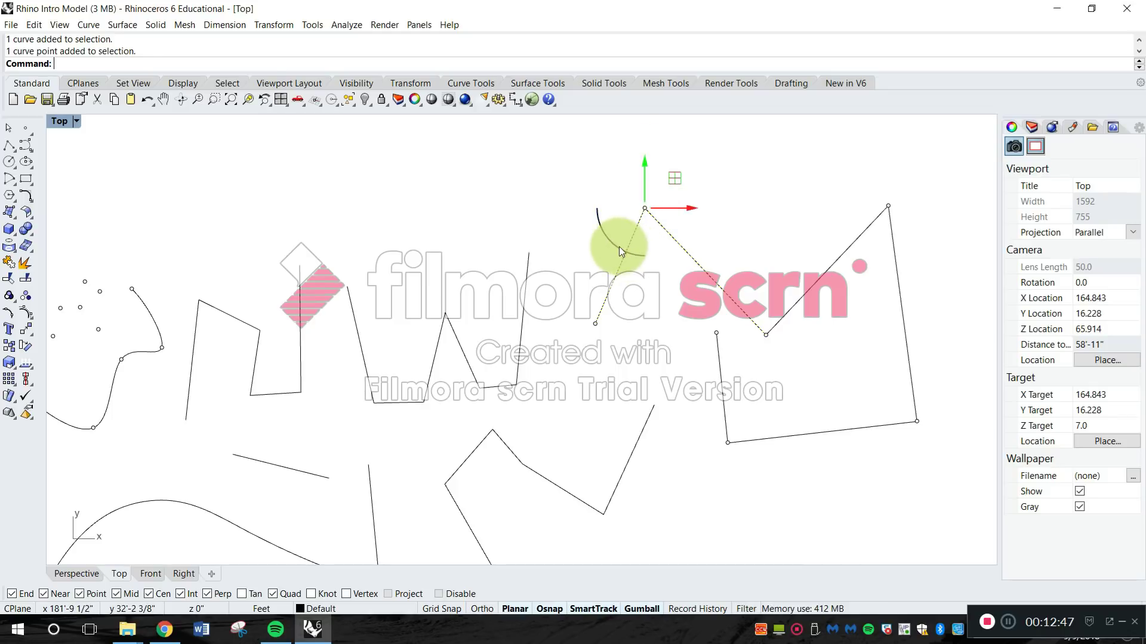
pyautogui.moveTo(618, 246); pyautogui.dragTo(586, 201)
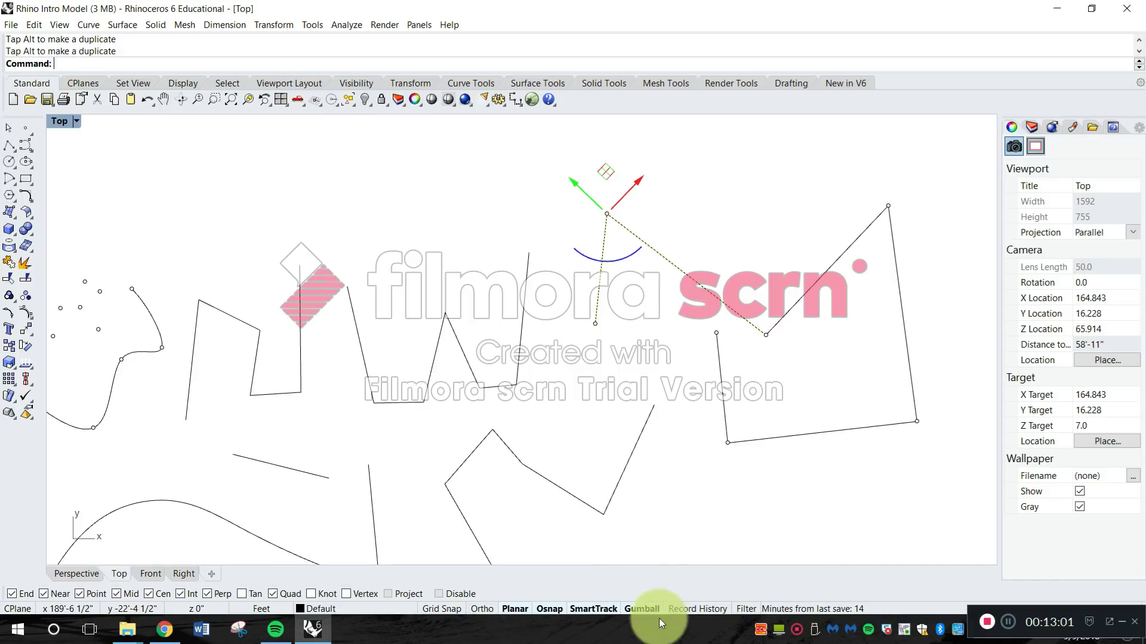
pyautogui.moveTo(642, 186); pyautogui.dragTo(587, 211)
pyautogui.click(766, 227)
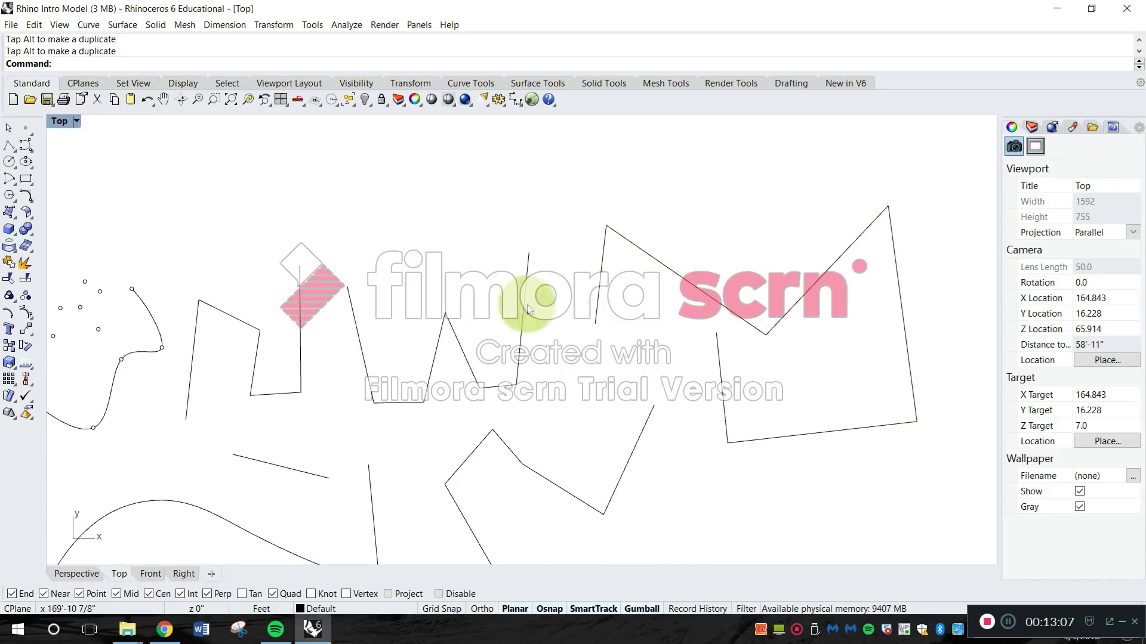
# Select the first segment of the separate line chain, toggle Gumball off and on, and rotate the segment to lean the opposite way
pyautogui.moveTo(493, 357); pyautogui.dragTo(563, 327, button='right')
pyautogui.click(431, 295)
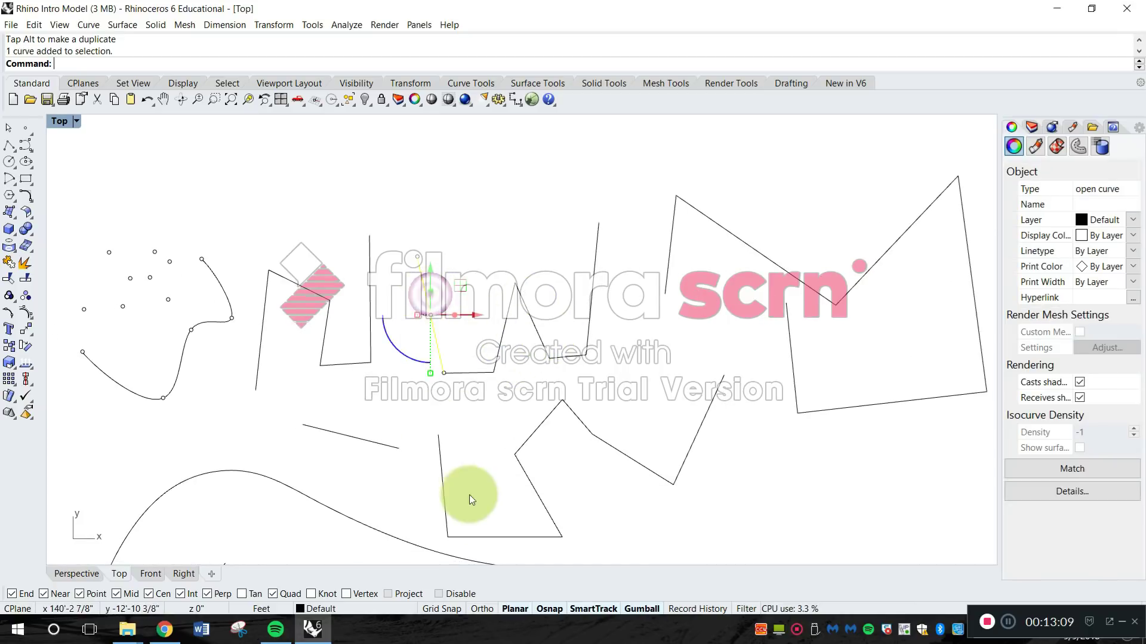
pyautogui.click(643, 609)
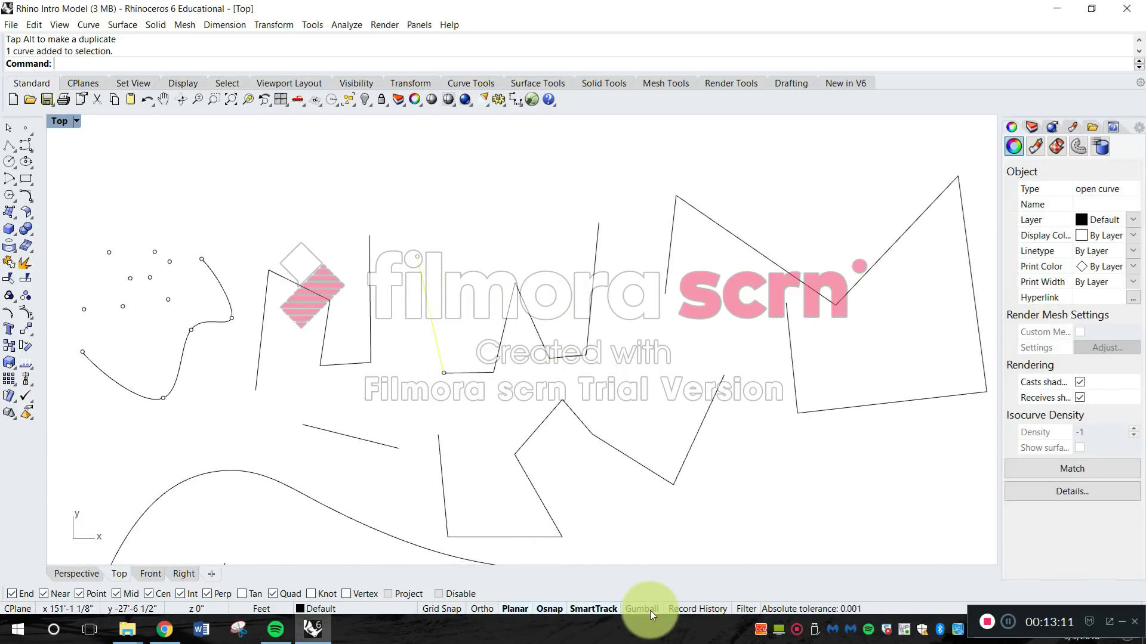
pyautogui.click(650, 611)
pyautogui.moveTo(400, 356); pyautogui.dragTo(378, 340)
pyautogui.click(450, 433)
# Select the large freeform curve, move the control point beside its upper-left bend down and left, and deselect
pyautogui.scroll(-5, 508, 391)
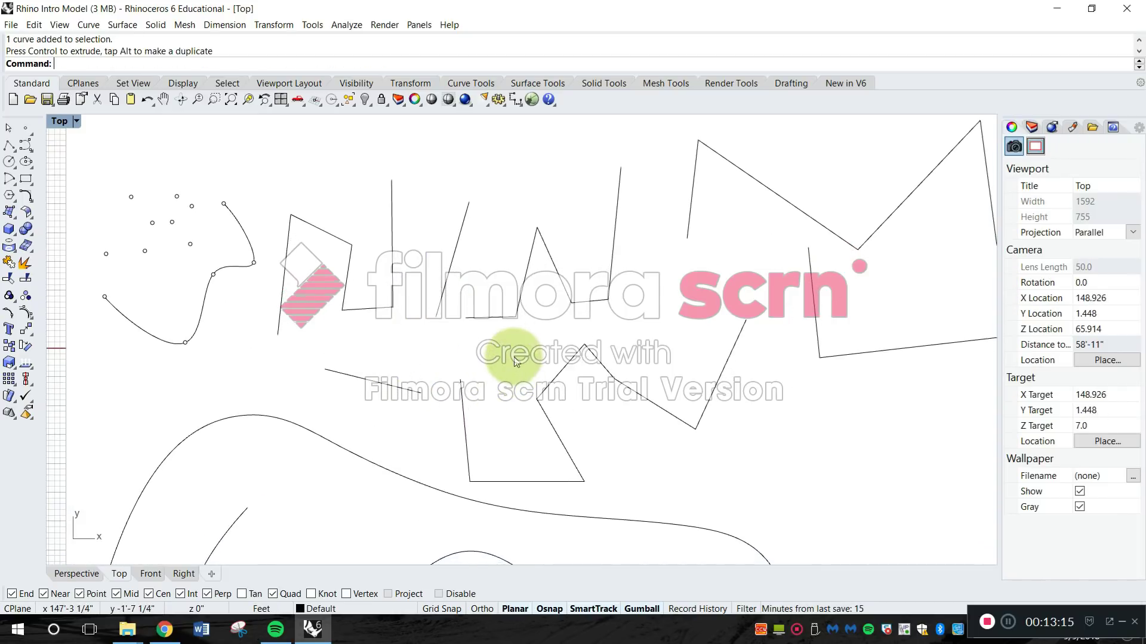
pyautogui.moveTo(579, 391); pyautogui.dragTo(662, 267, button='right')
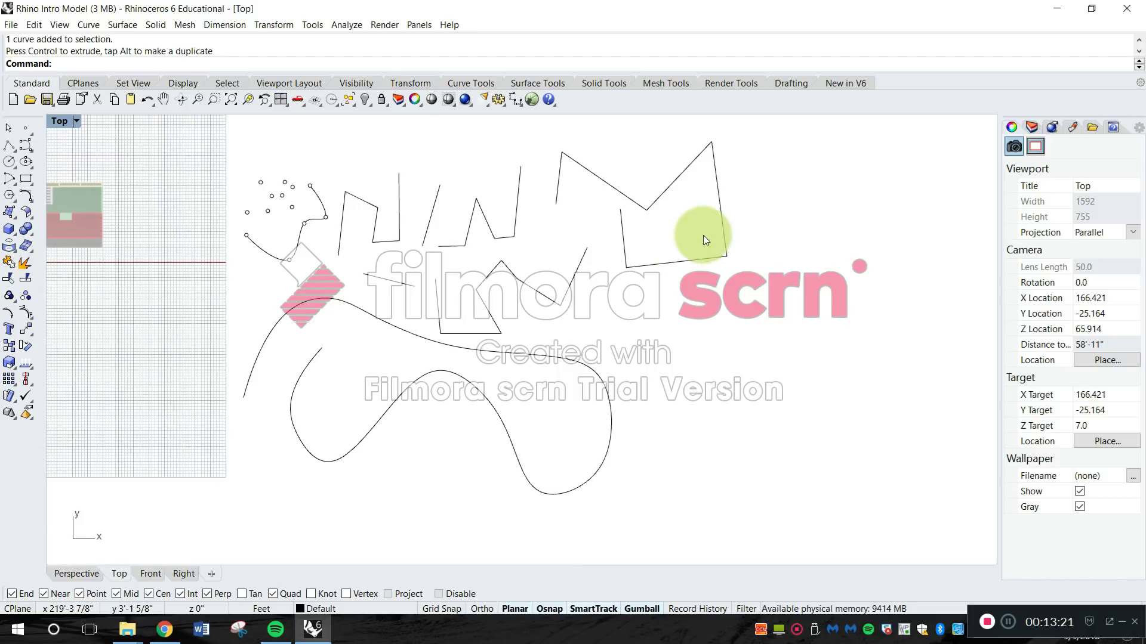
pyautogui.moveTo(544, 378); pyautogui.dragTo(553, 420, button='right')
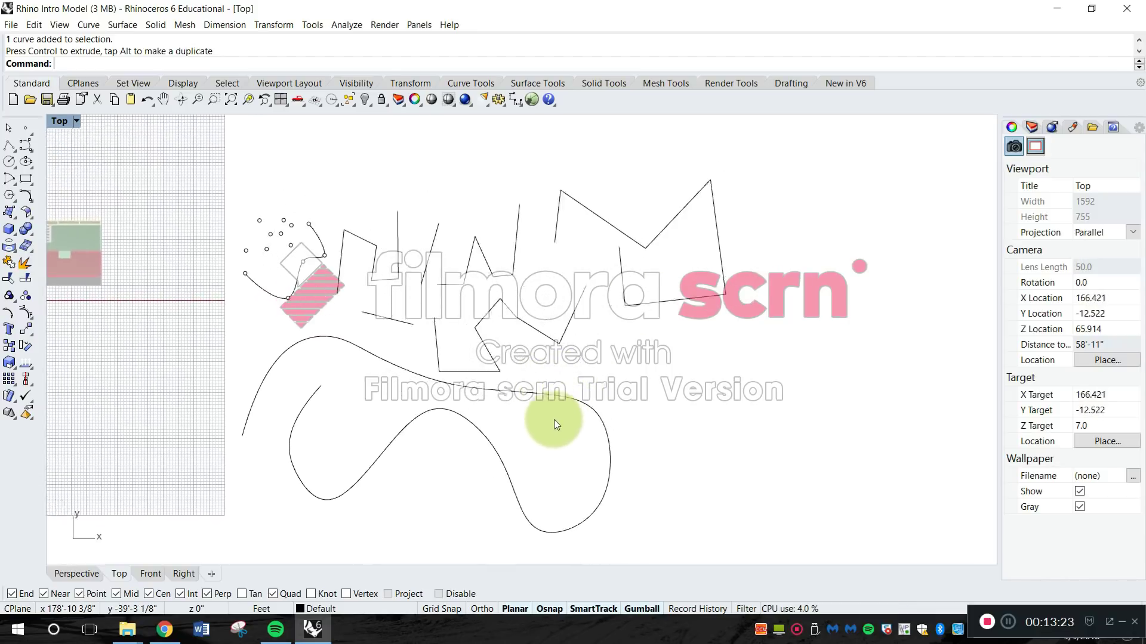
pyautogui.click(503, 387)
pyautogui.scroll(5, 525, 382)
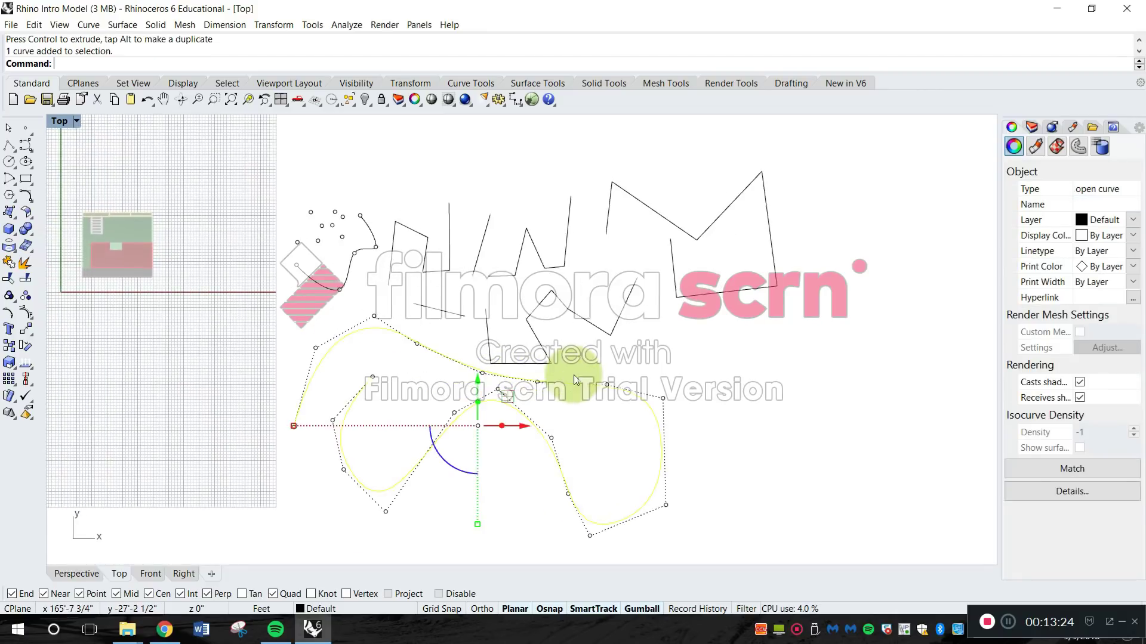
pyautogui.click(316, 339)
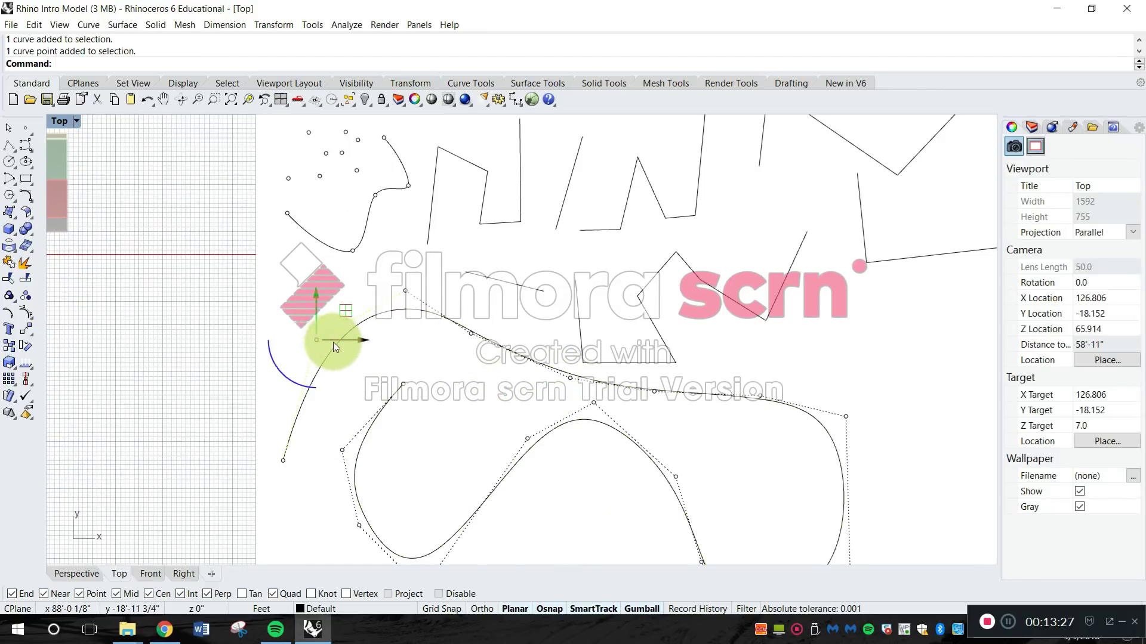
pyautogui.moveTo(316, 339); pyautogui.dragTo(278, 391)
pyautogui.moveTo(479, 205); pyautogui.dragTo(377, 288, button='right')
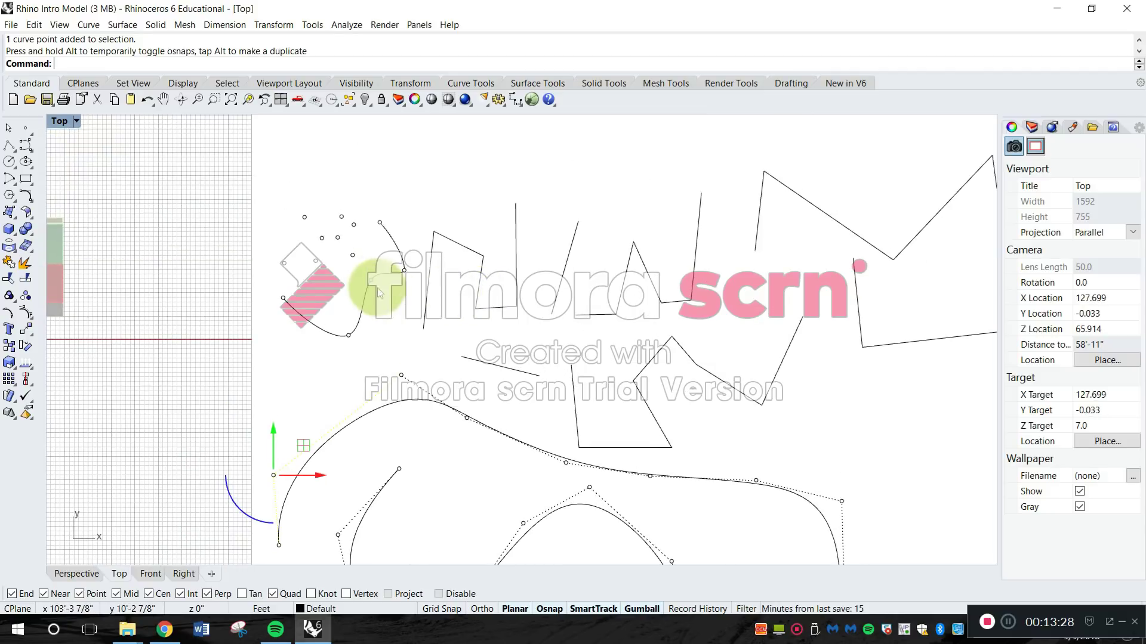
pyautogui.click(372, 279)
pyautogui.click(416, 434)
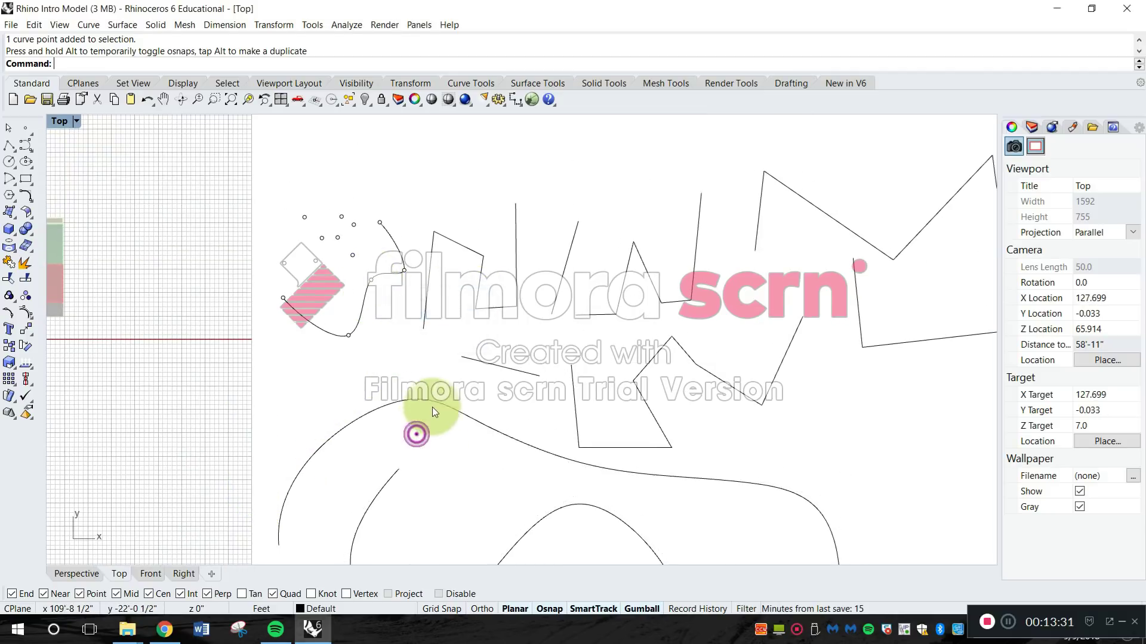
# Flatten the large freeform curve's inner hump by moving its top control point straight down and the neighbouring one left and down
pyautogui.moveTo(432, 407); pyautogui.dragTo(401, 215, button='right')
pyautogui.click(507, 328)
pyautogui.moveTo(560, 301); pyautogui.dragTo(554, 409)
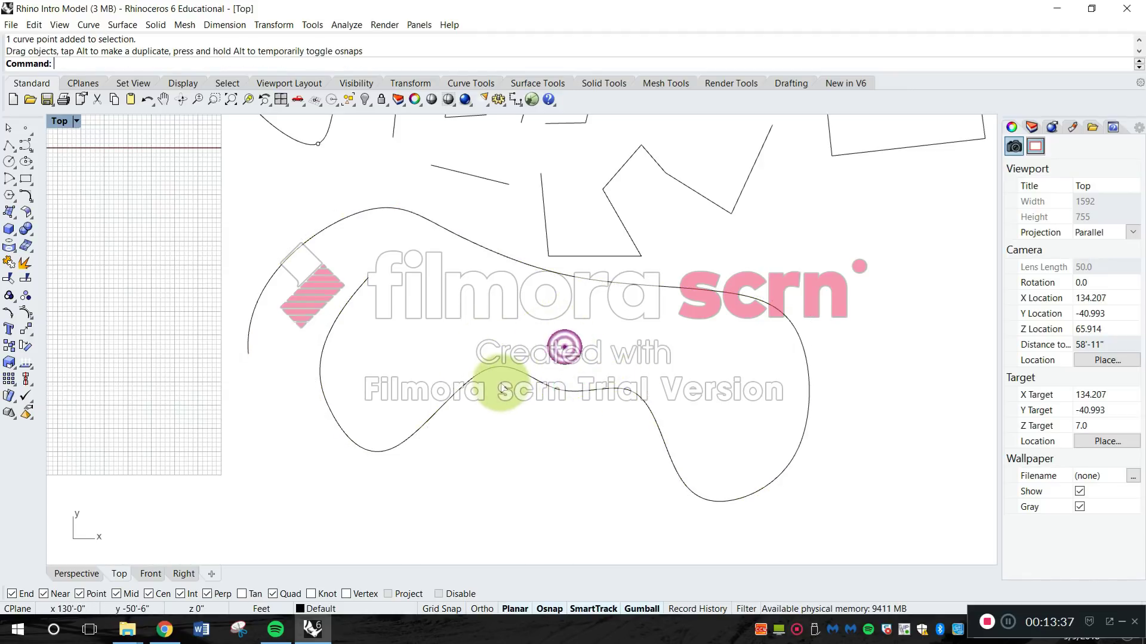
pyautogui.click(502, 367)
pyautogui.click(493, 334)
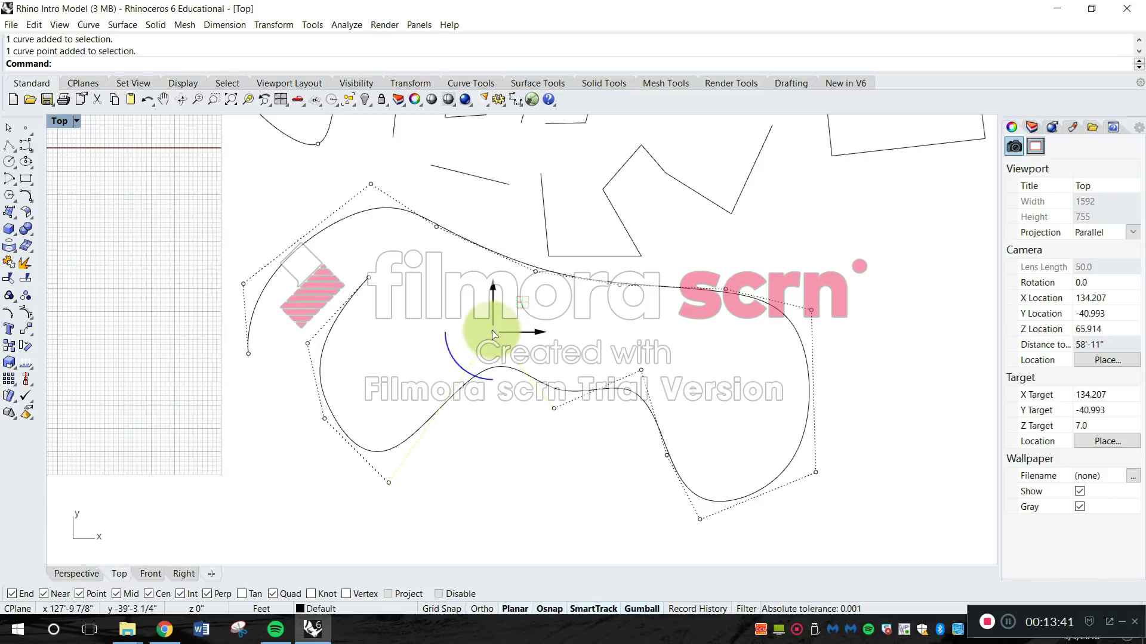
pyautogui.moveTo(493, 336); pyautogui.dragTo(428, 367)
pyautogui.click(527, 328)
pyautogui.press('Escape')
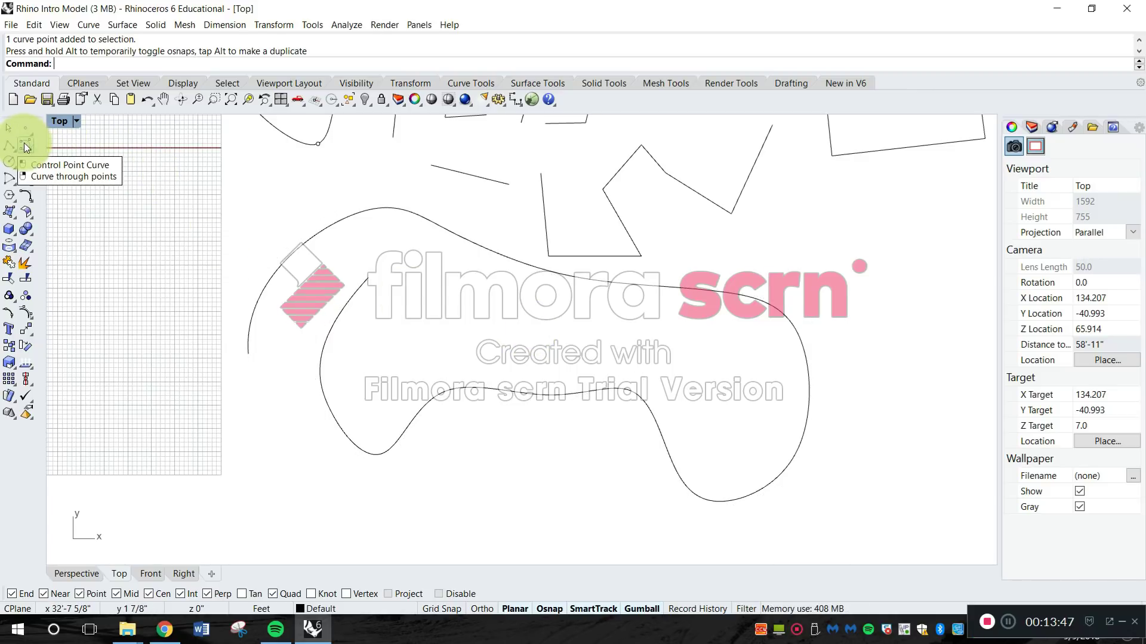
# Build an interpolated degree 3 curve through the eight loose points beside the small freeform curve, keeping uniform knots and an open end
pyautogui.moveTo(299, 325); pyautogui.dragTo(500, 495, button='right')
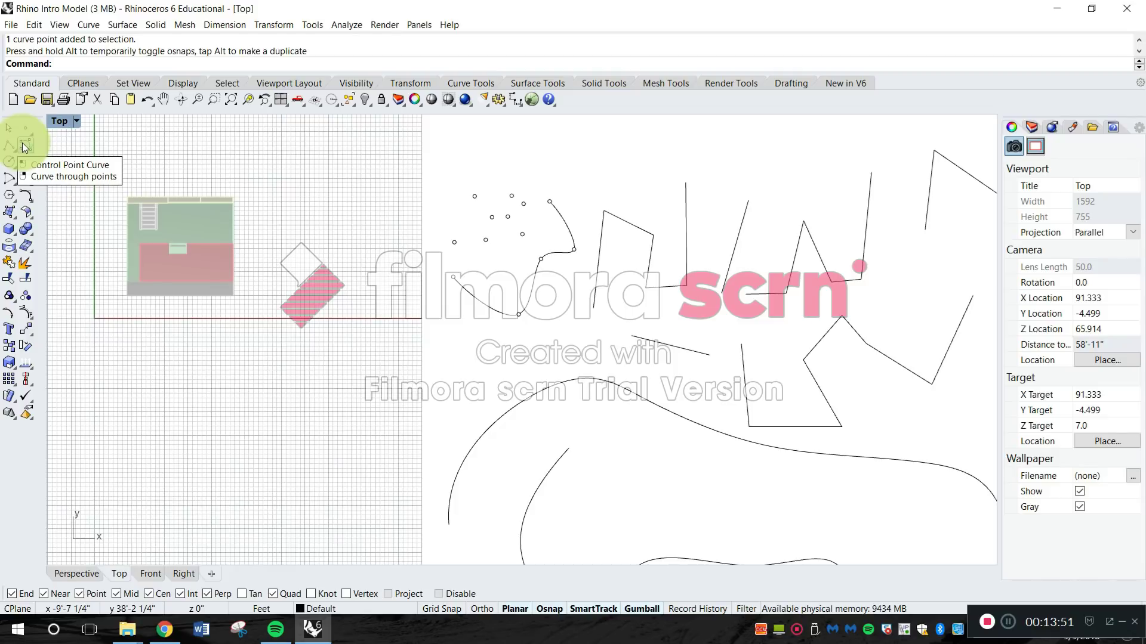
pyautogui.scroll(4, 435, 306)
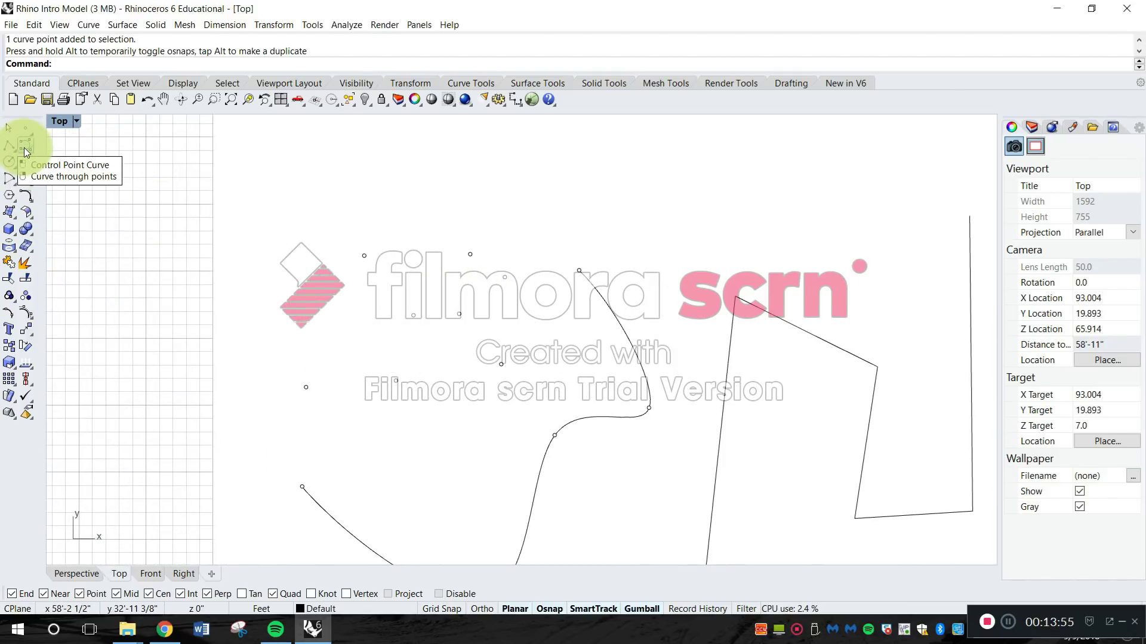
pyautogui.rightClick(27, 150)
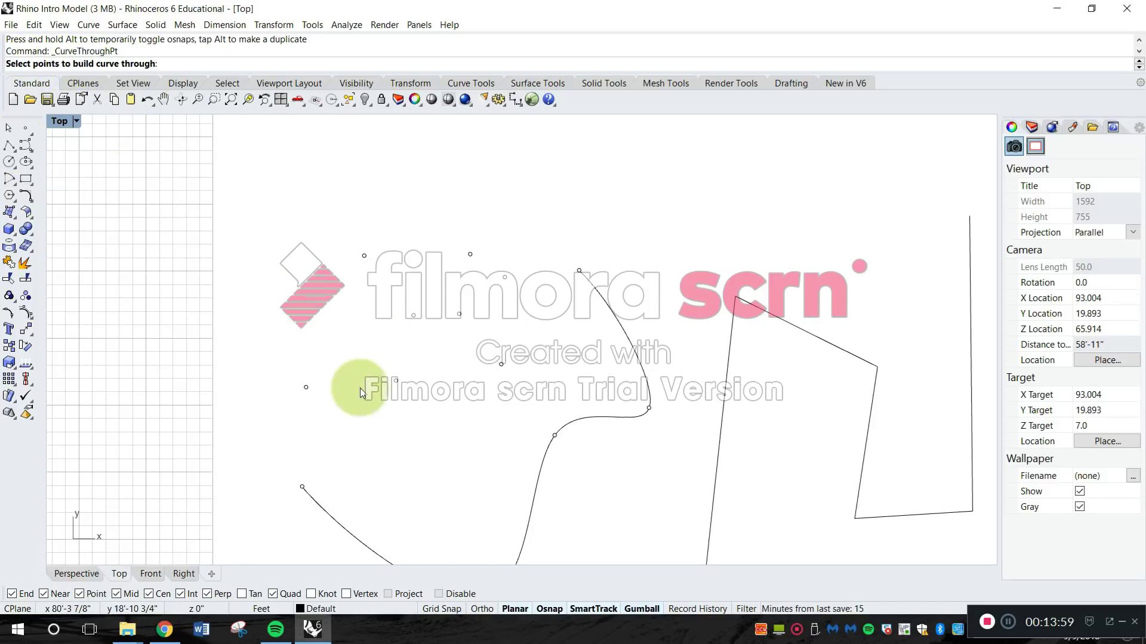
pyautogui.click(305, 389)
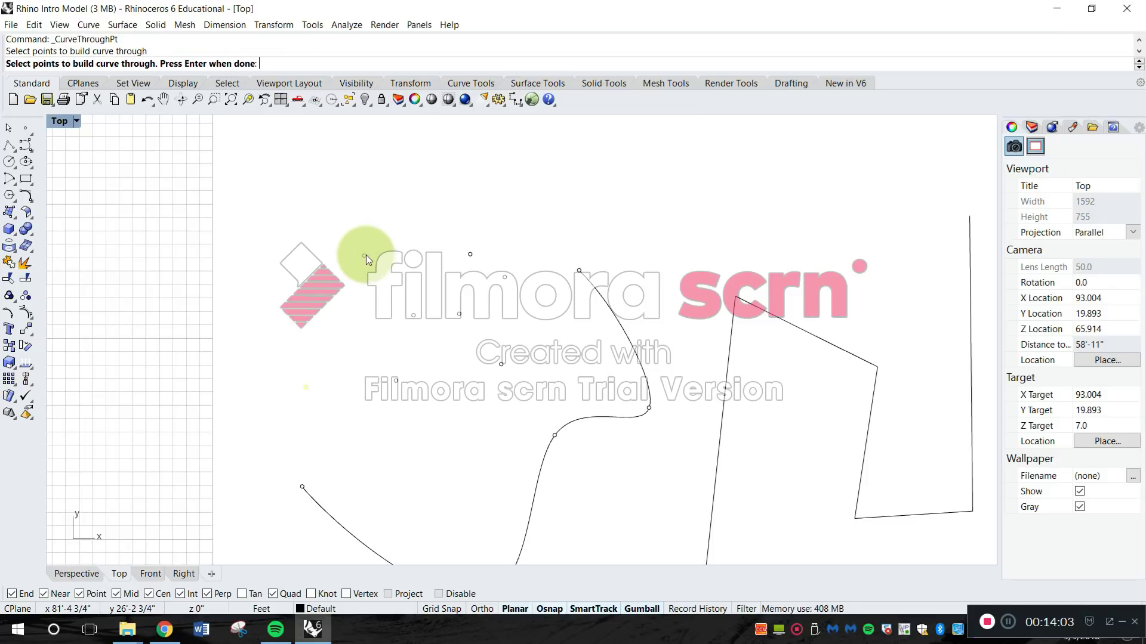
pyautogui.click(364, 257)
pyautogui.click(395, 381)
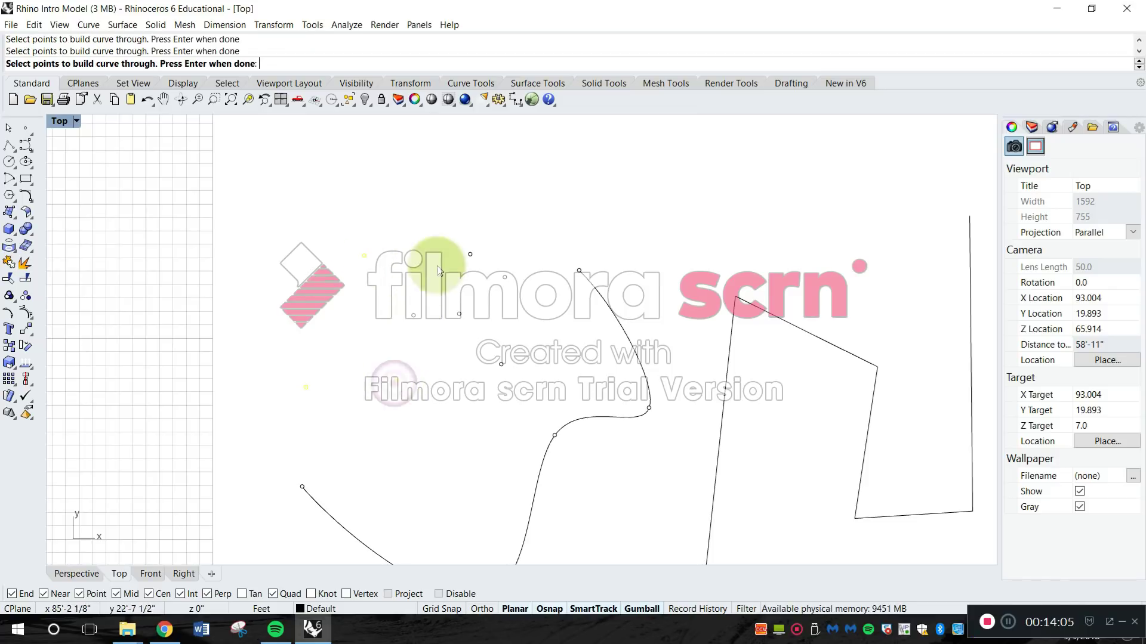
pyautogui.click(470, 254)
pyautogui.click(414, 315)
pyautogui.click(459, 315)
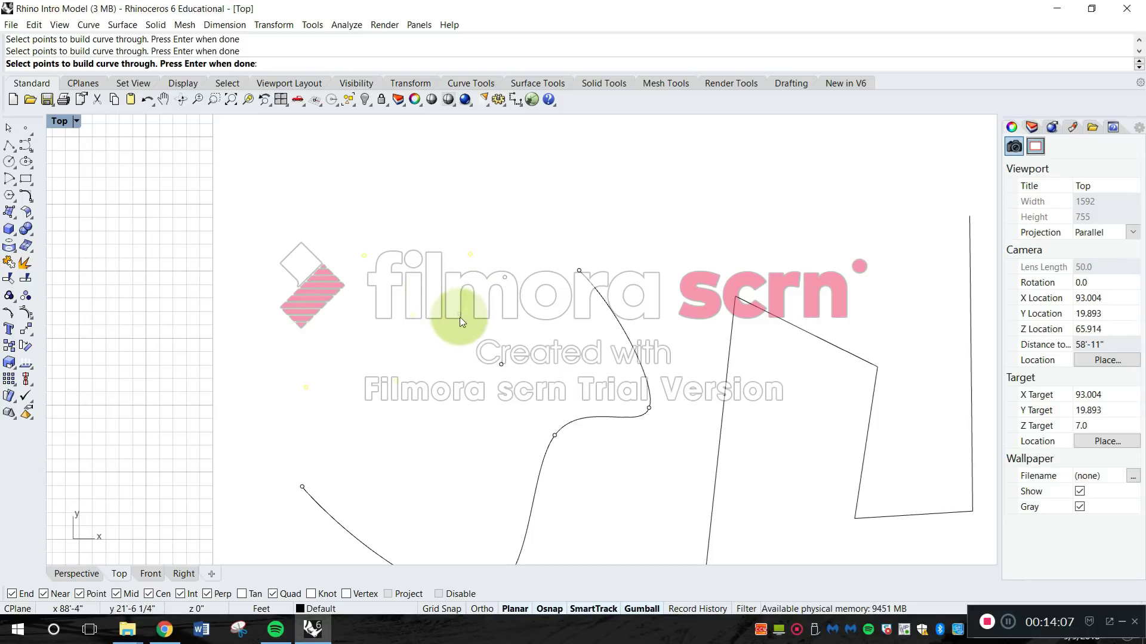
pyautogui.click(502, 365)
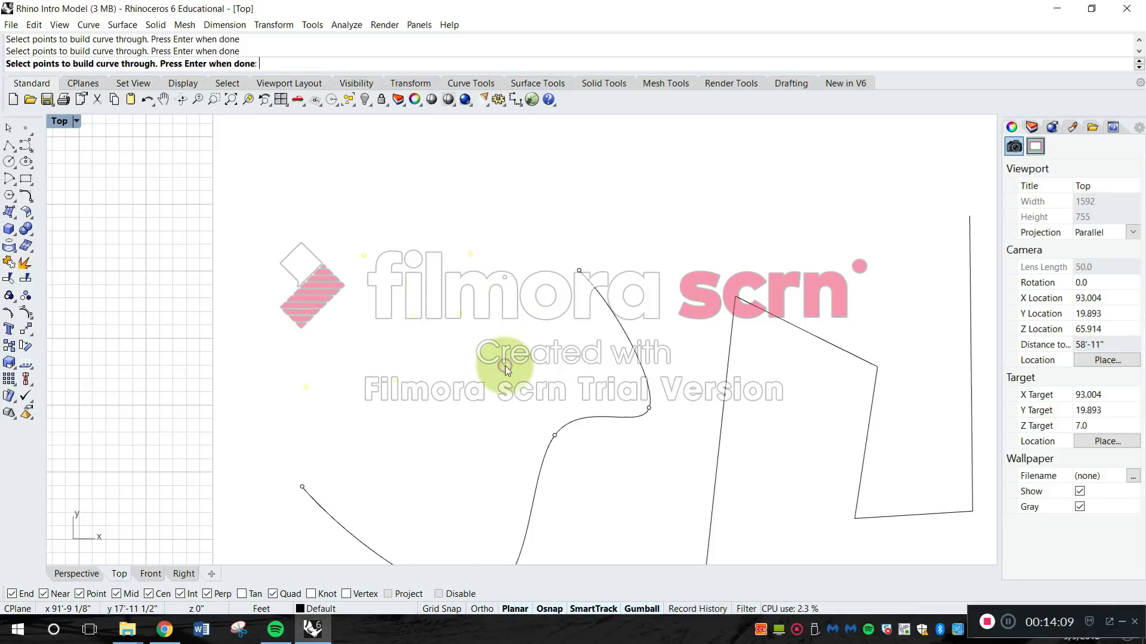
pyautogui.click(505, 276)
pyautogui.press('Return')
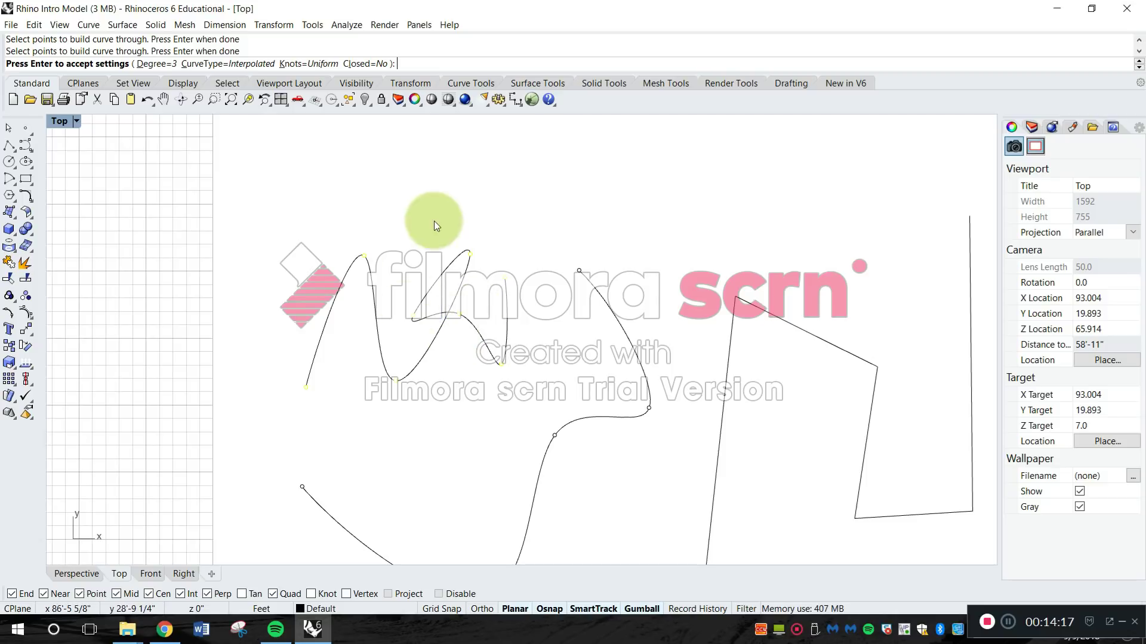
pyautogui.press('Return')
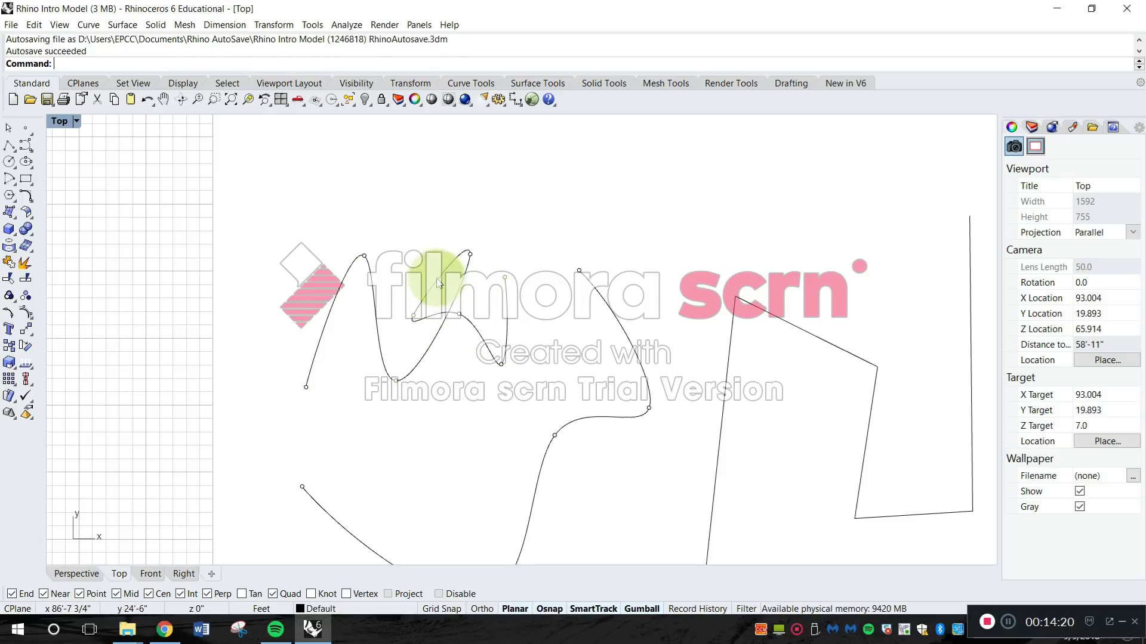
# Draw a center-radius circle with a radius of about 5'-8 3/4" in the empty area above the point curves
pyautogui.click(9, 164)
pyautogui.scroll(-6, 197, 194)
pyautogui.moveTo(549, 186); pyautogui.dragTo(421, 458, button='right')
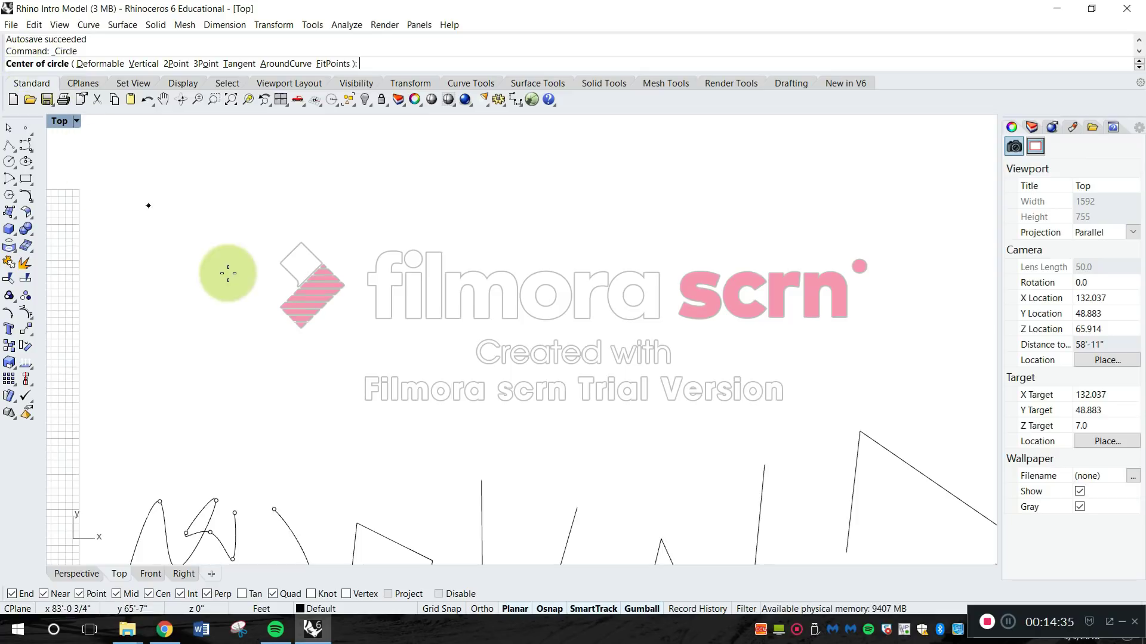
pyautogui.click(240, 343)
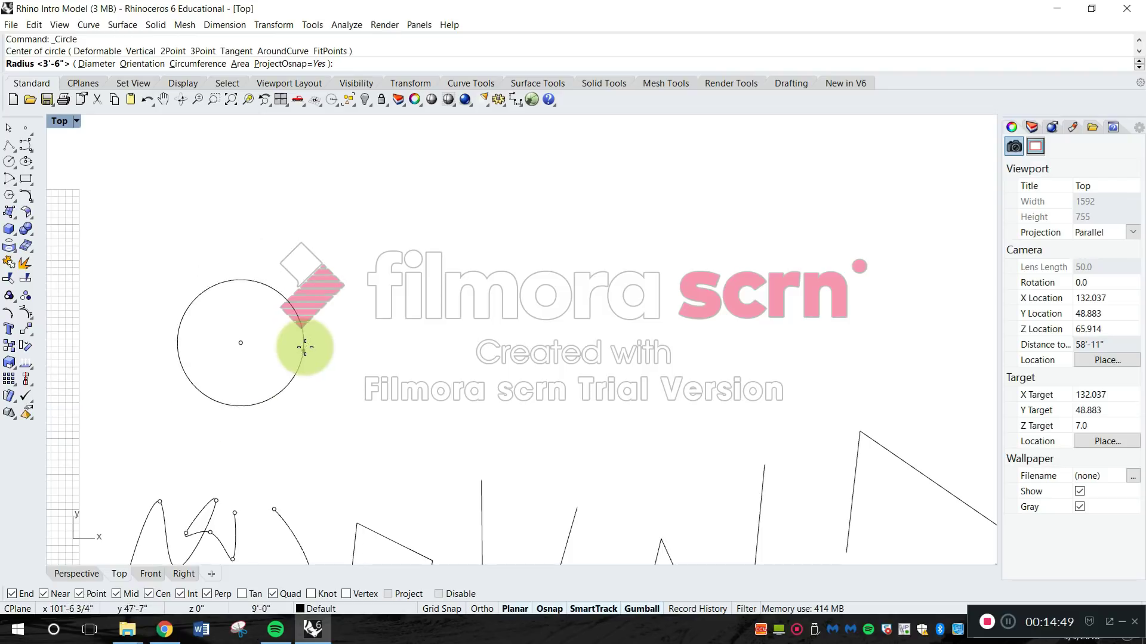
pyautogui.click(280, 332)
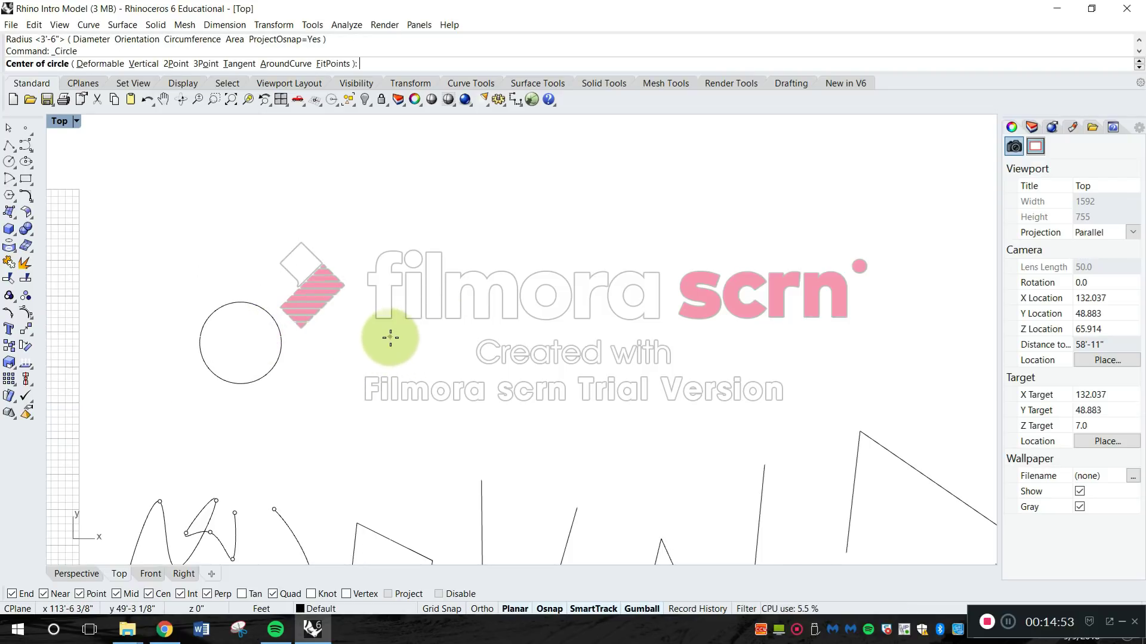
# Draw a second circle with a 10' radius to the right of the first circle
pyautogui.press('Return')
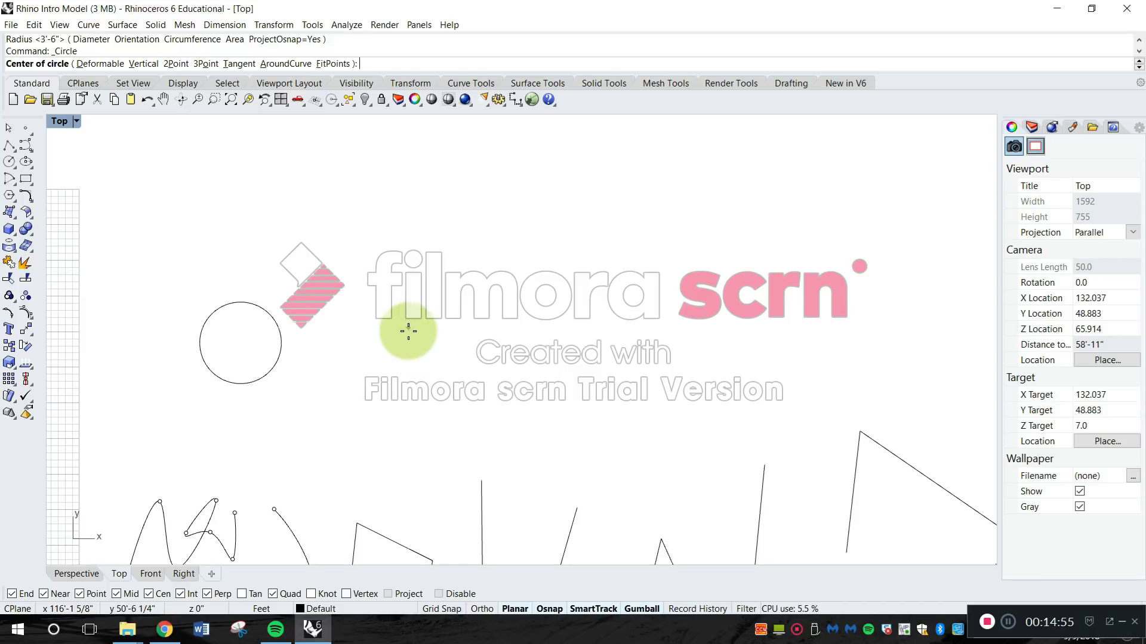
pyautogui.click(409, 333)
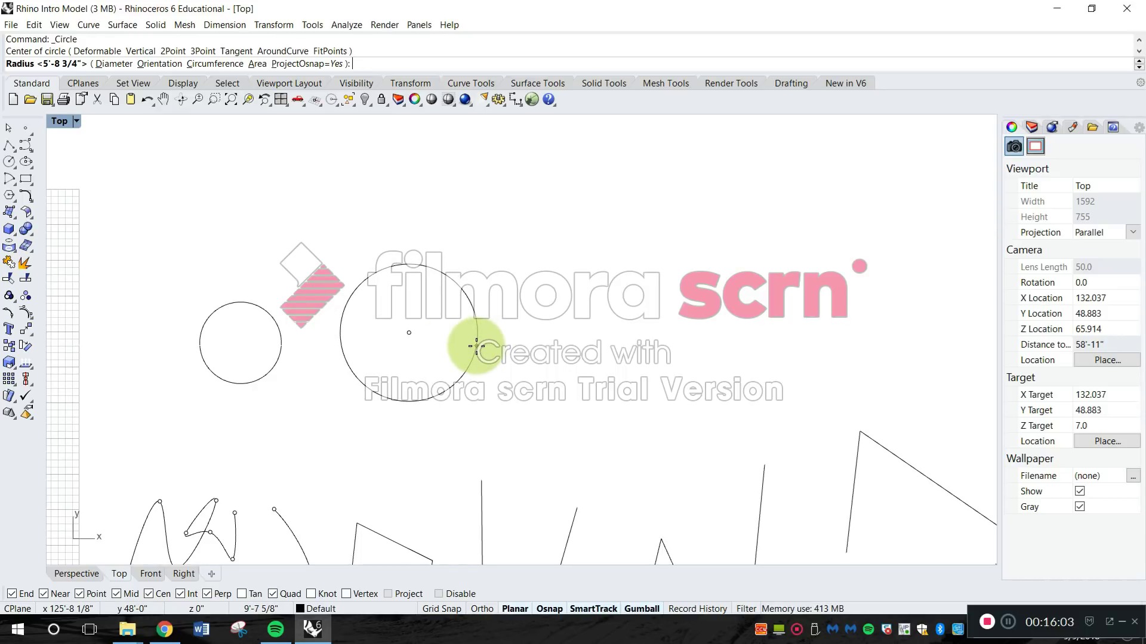
pyautogui.write('10')
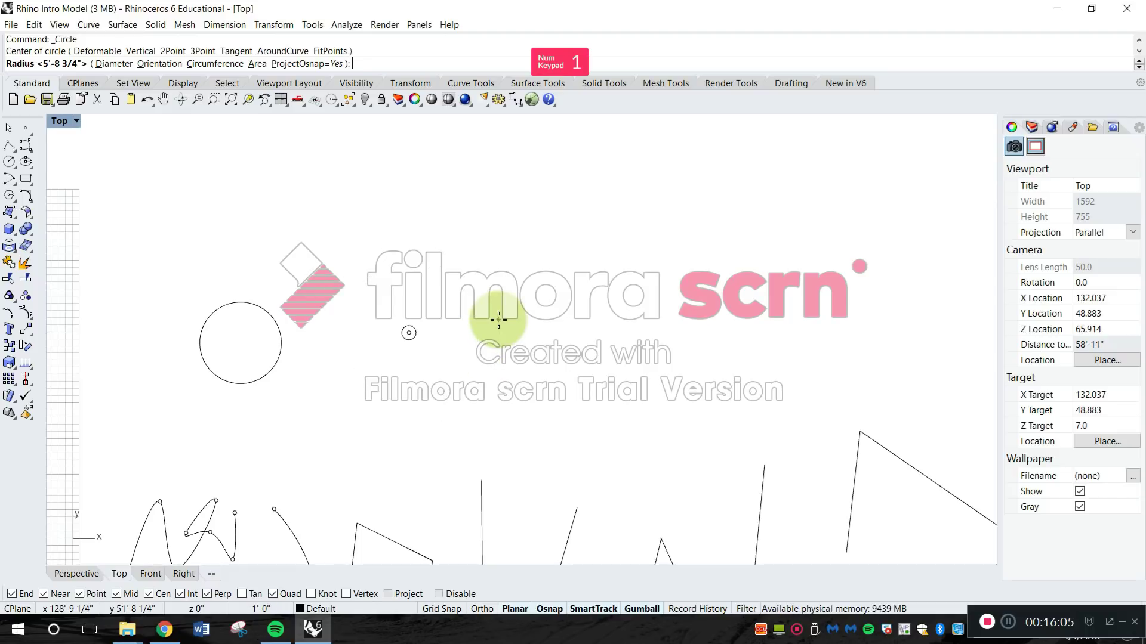
pyautogui.write("'")
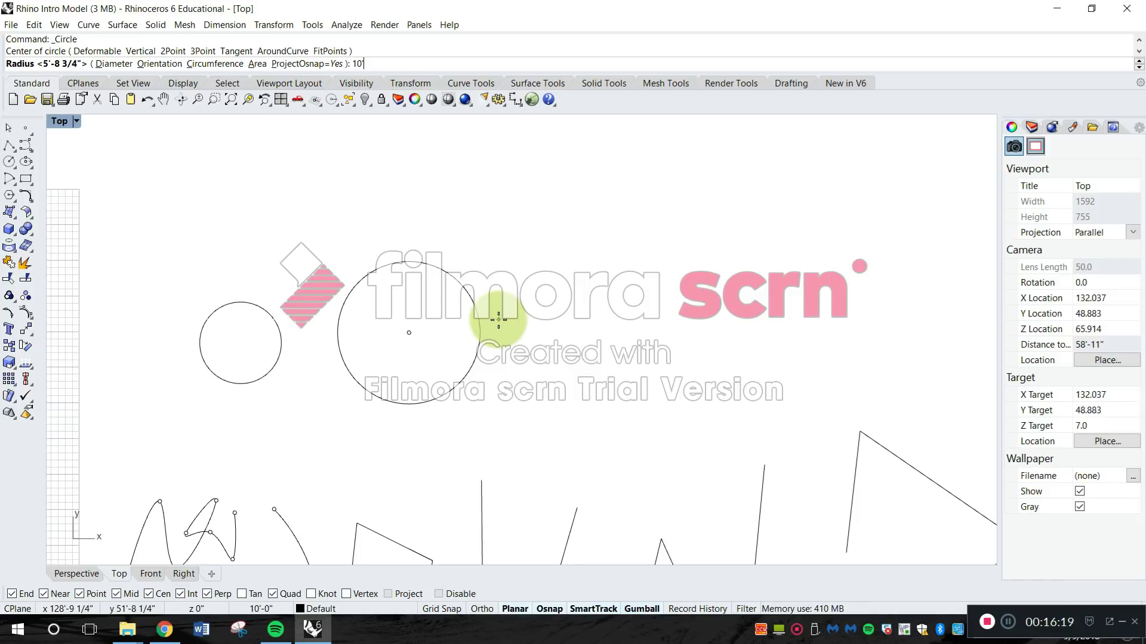
pyautogui.press('Return')
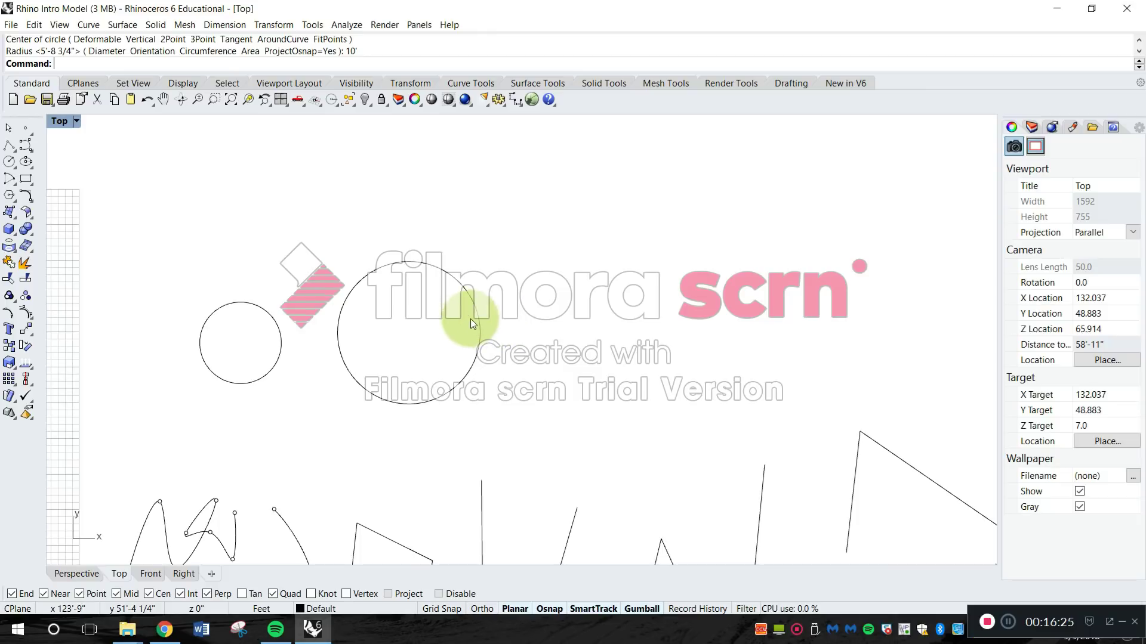
pyautogui.click(478, 316)
pyautogui.click(535, 251)
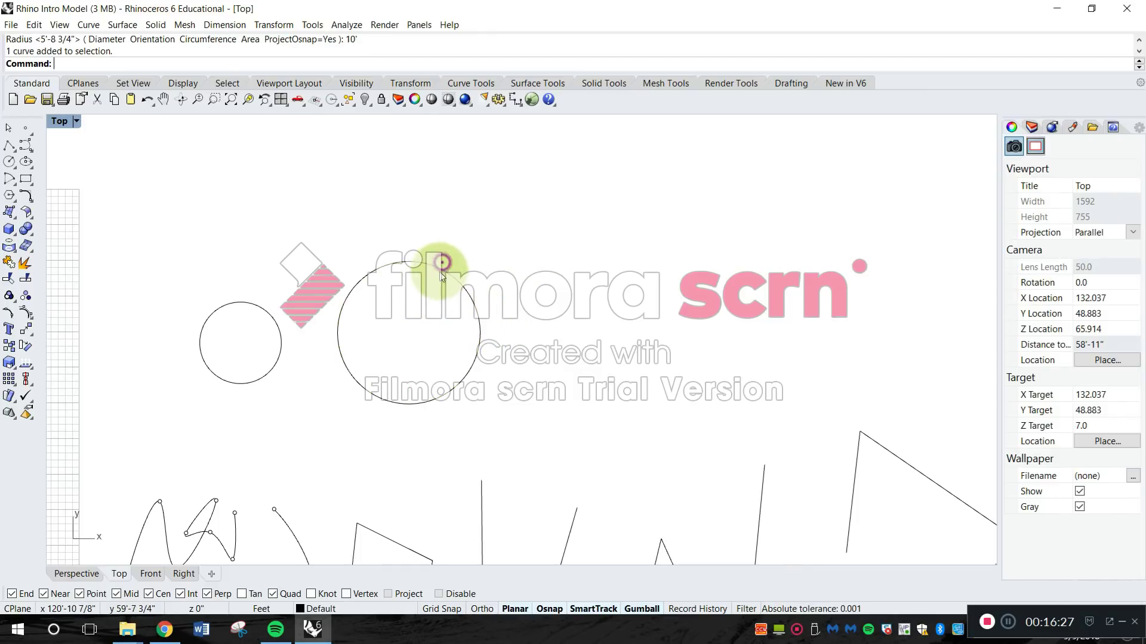
pyautogui.click(440, 268)
pyautogui.click(453, 194)
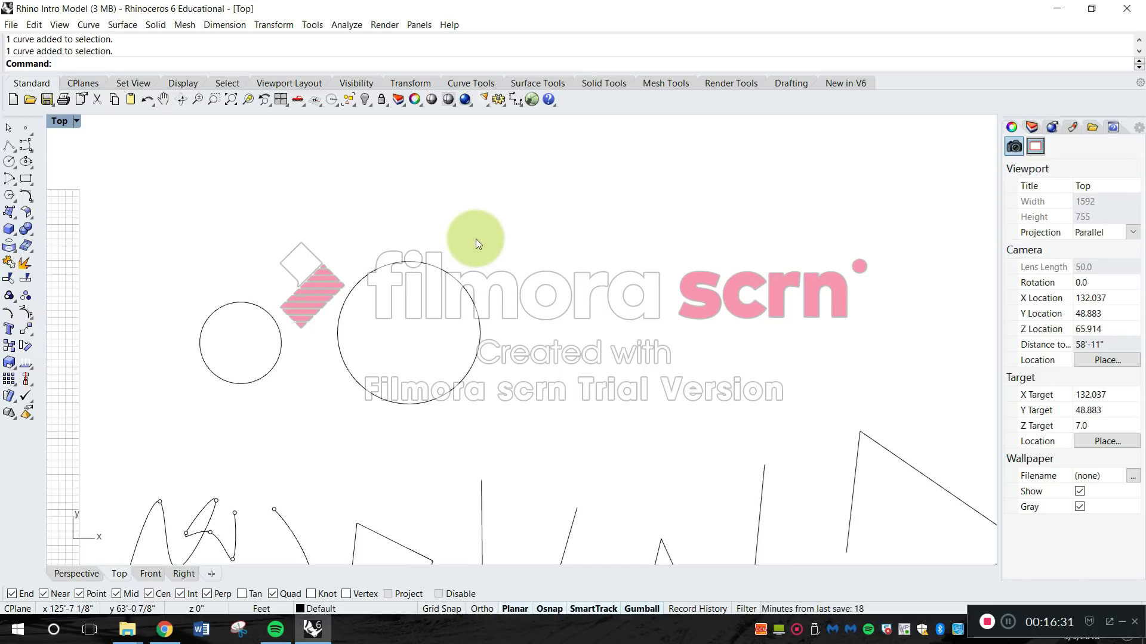
# Measure the larger circle's diameter between its left and right quadrants with the Distance command
pyautogui.write('Distance')
pyautogui.press('Return')
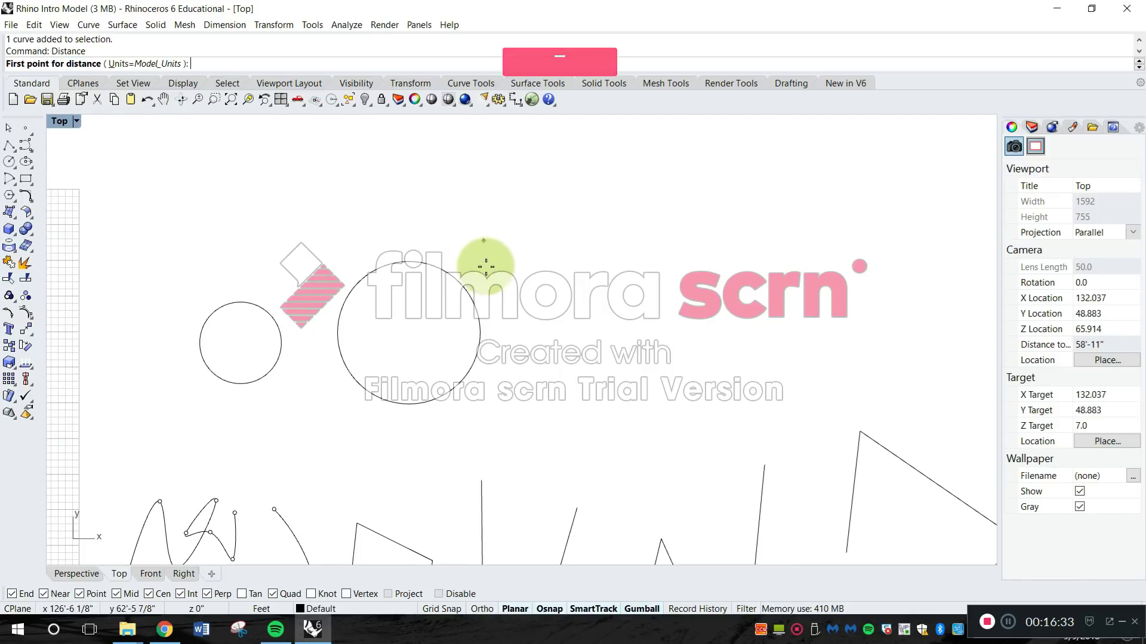
pyautogui.click(481, 331)
pyautogui.click(337, 330)
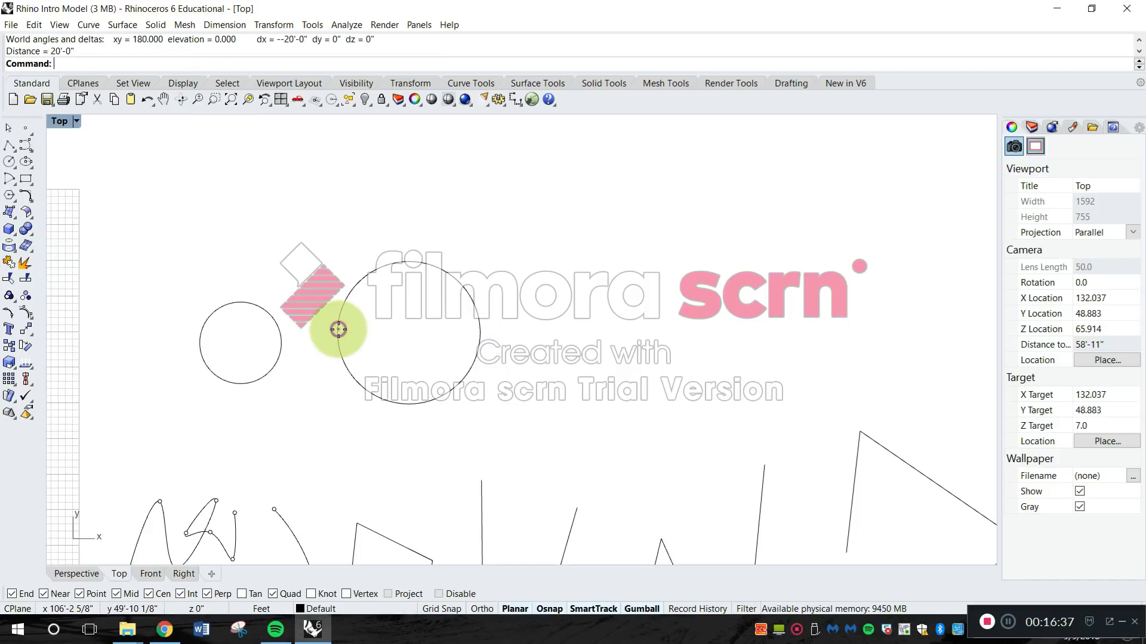
pyautogui.click(39, 61)
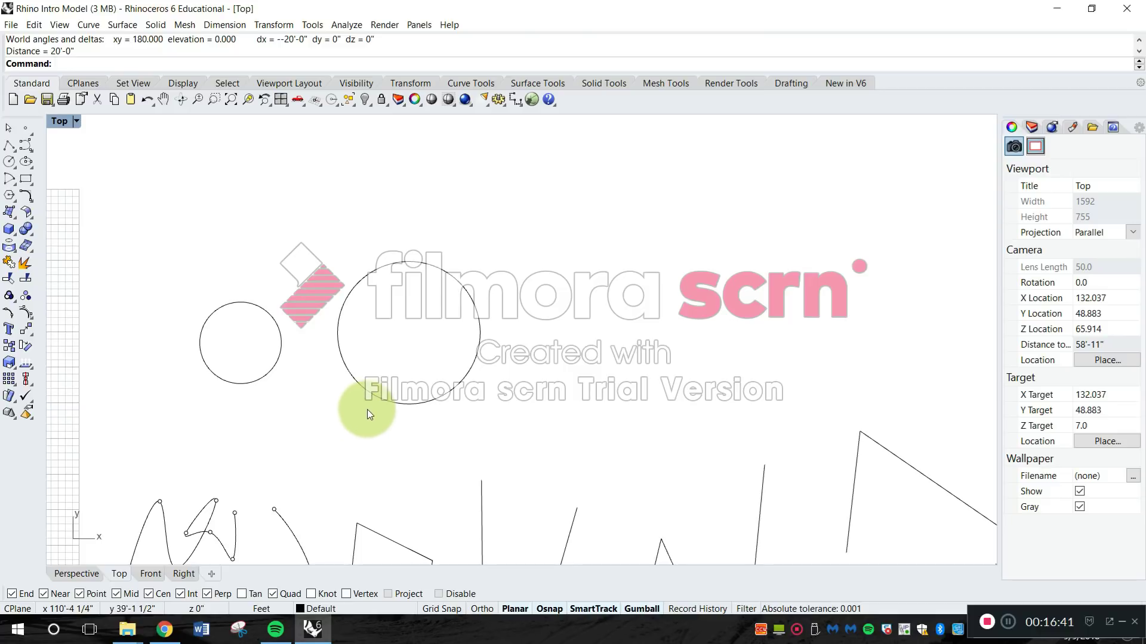
pyautogui.click(560, 611)
pyautogui.press('space')
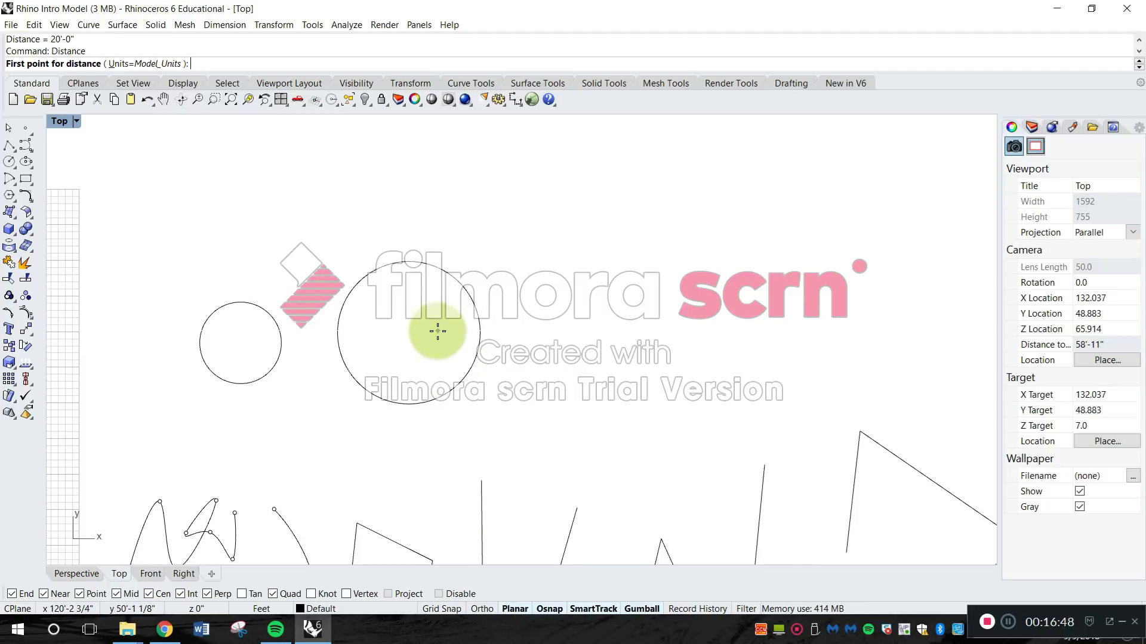
pyautogui.moveTo(473, 371); pyautogui.dragTo(467, 334, button='right')
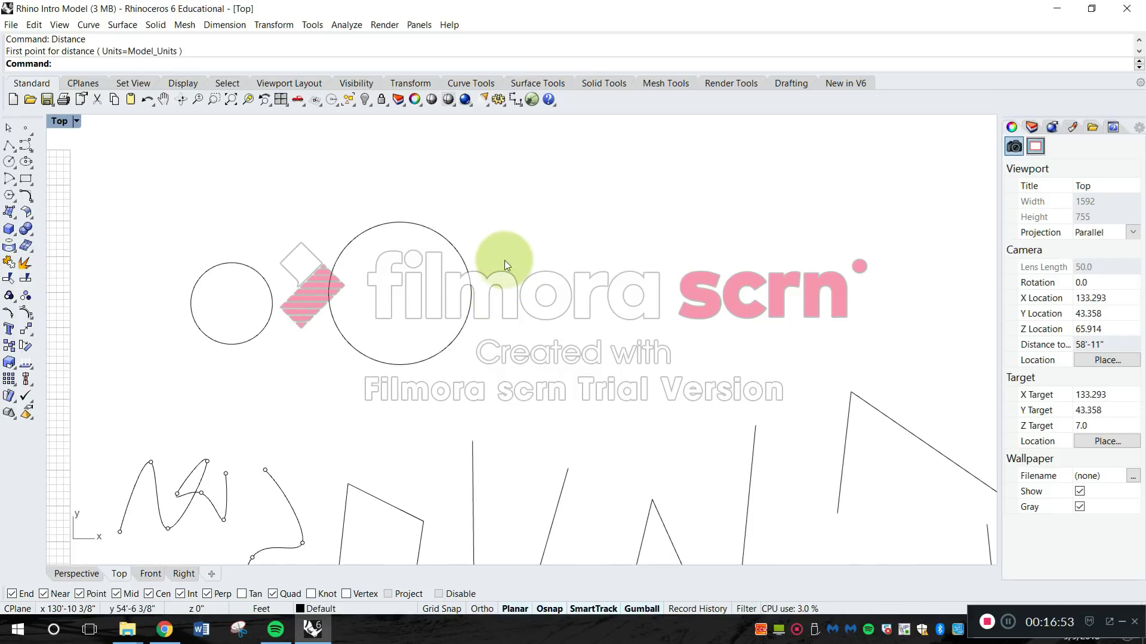
pyautogui.moveTo(504, 302); pyautogui.dragTo(524, 334, button='right')
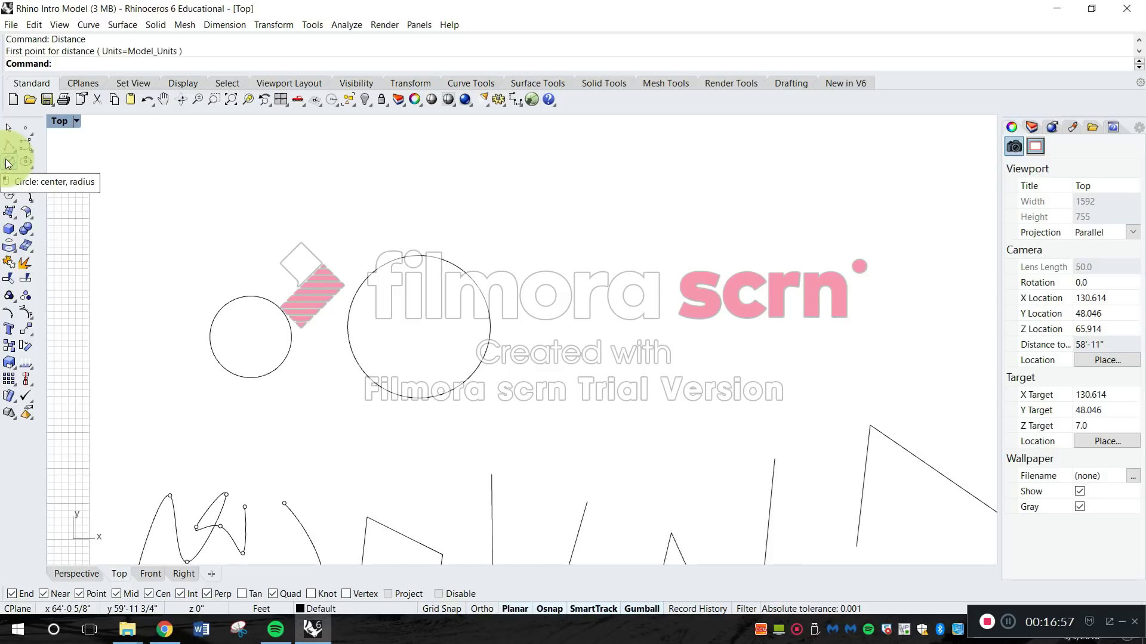
# Draw a center-based ellipse to the right of the 10' radius circle, with a vertical half-axis of about 9'-4"
pyautogui.click(26, 163)
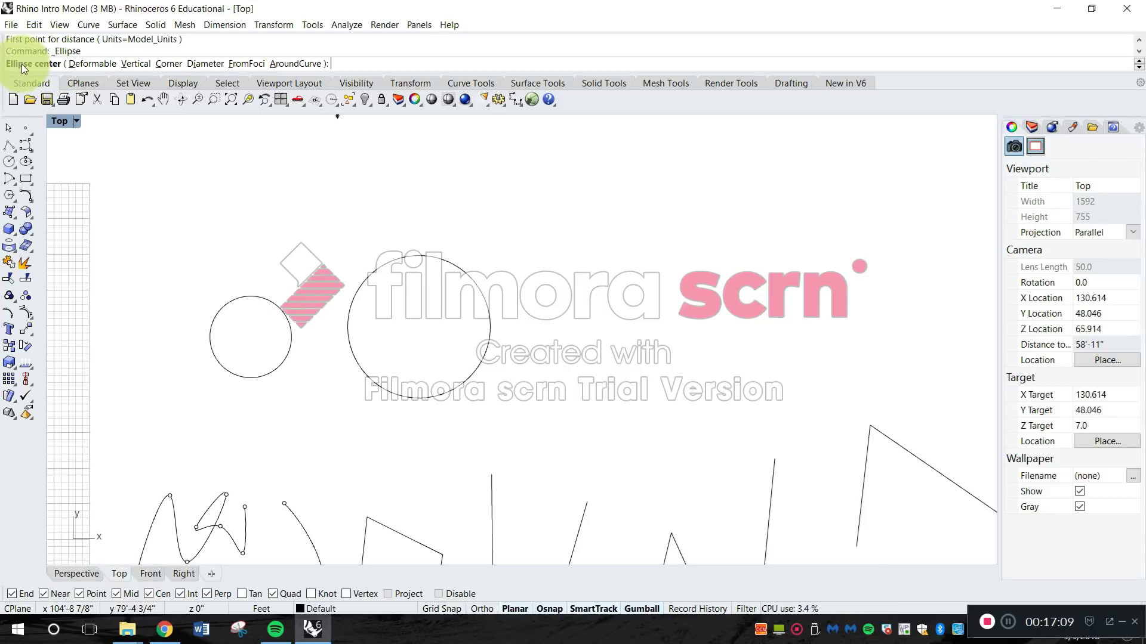
pyautogui.click(625, 314)
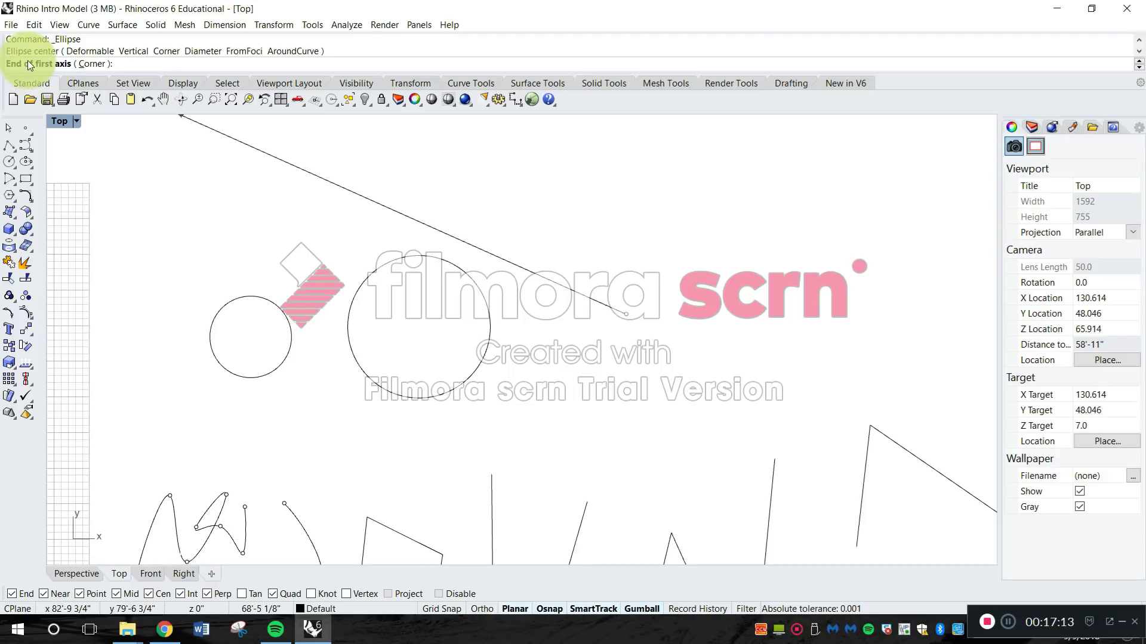
pyautogui.click(675, 313)
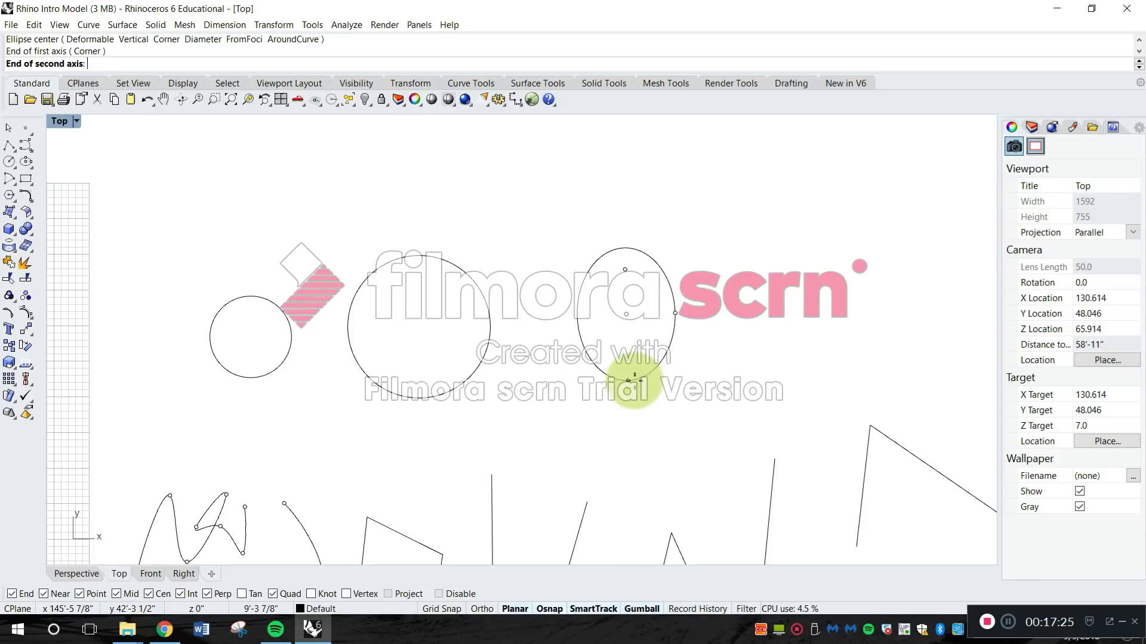
pyautogui.click(634, 376)
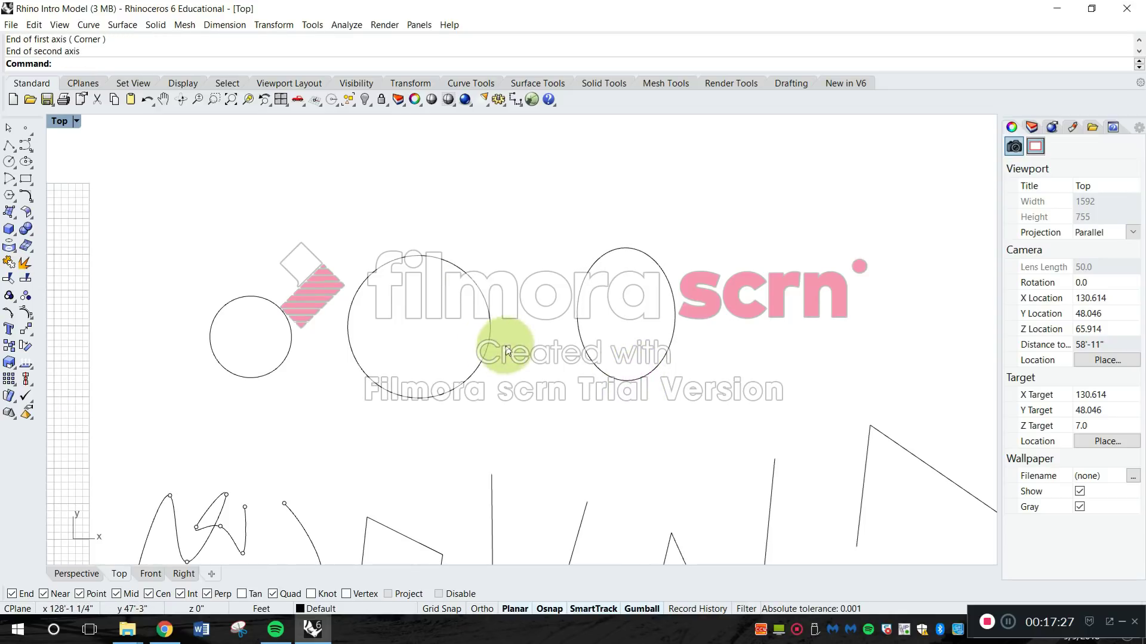
# Draw a small center-radius circle with a radius of about 2'-8 3/8" above the leftmost circle
pyautogui.moveTo(503, 346); pyautogui.dragTo(585, 320, button='right')
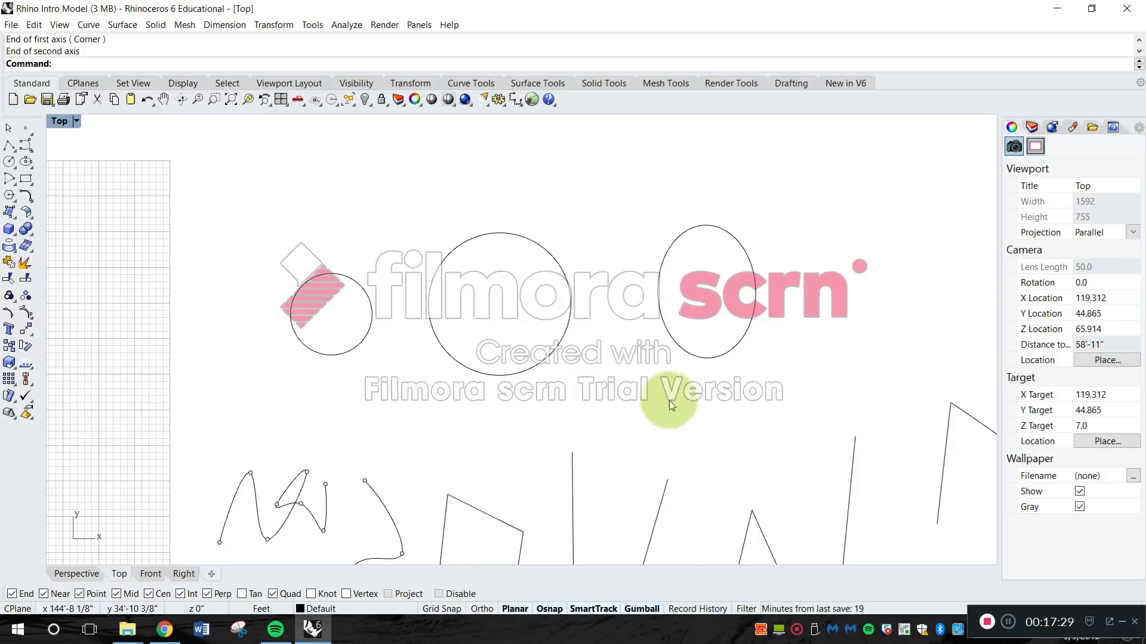
pyautogui.scroll(-3, 659, 312)
pyautogui.scroll(3, 363, 278)
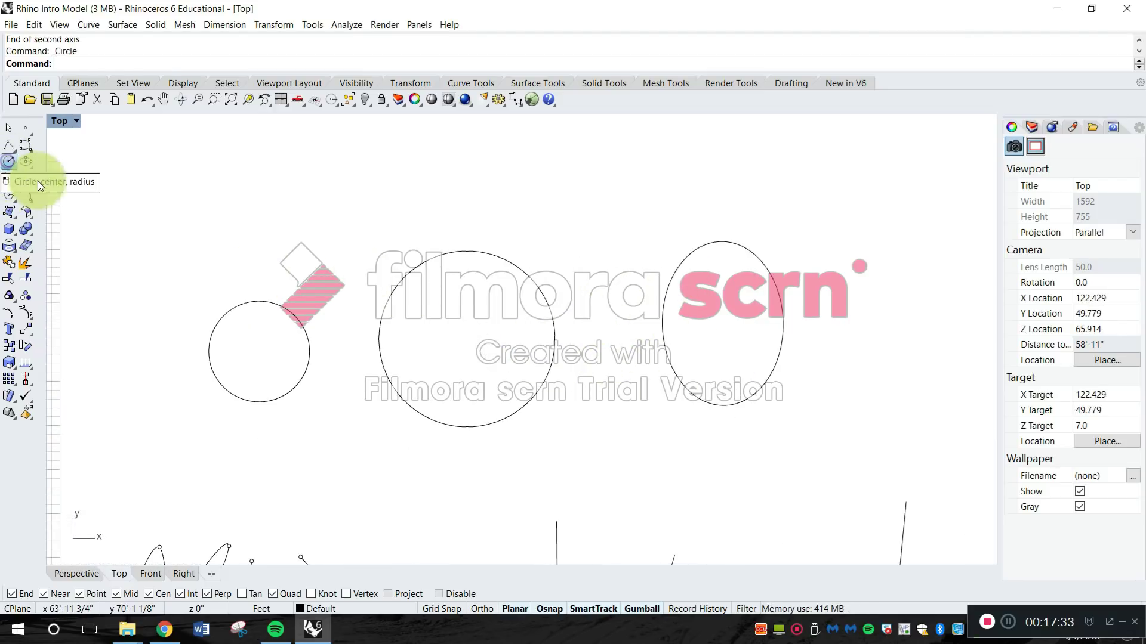
pyautogui.click(238, 234)
pyautogui.click(246, 253)
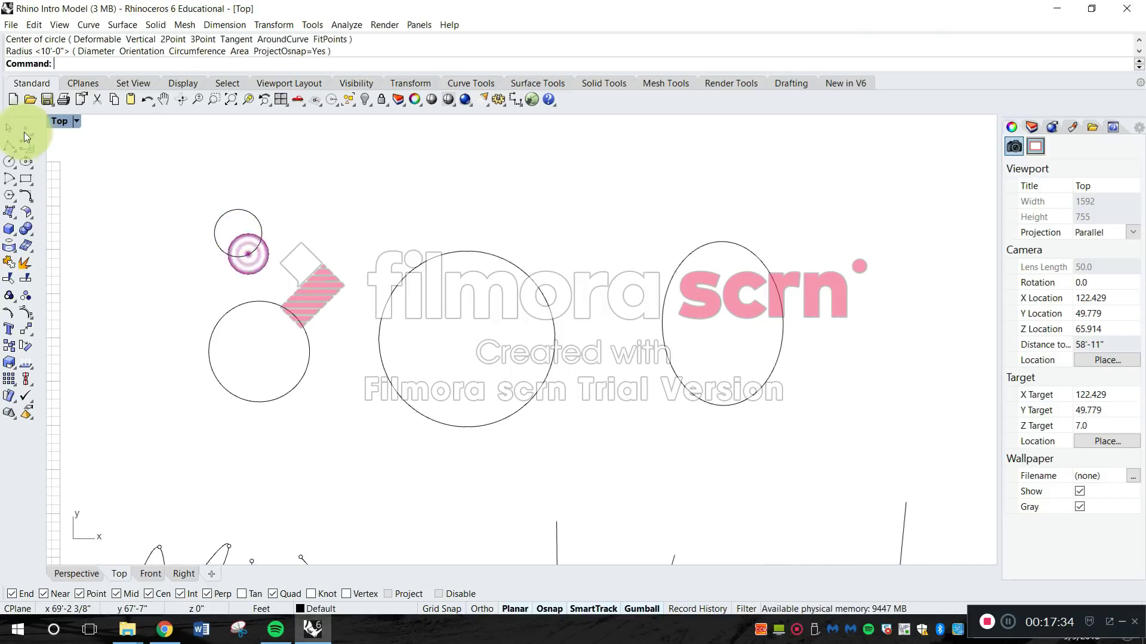
# Draw a circle by diameter, 10' across, to the right of the small upper circle
pyautogui.click(8, 161)
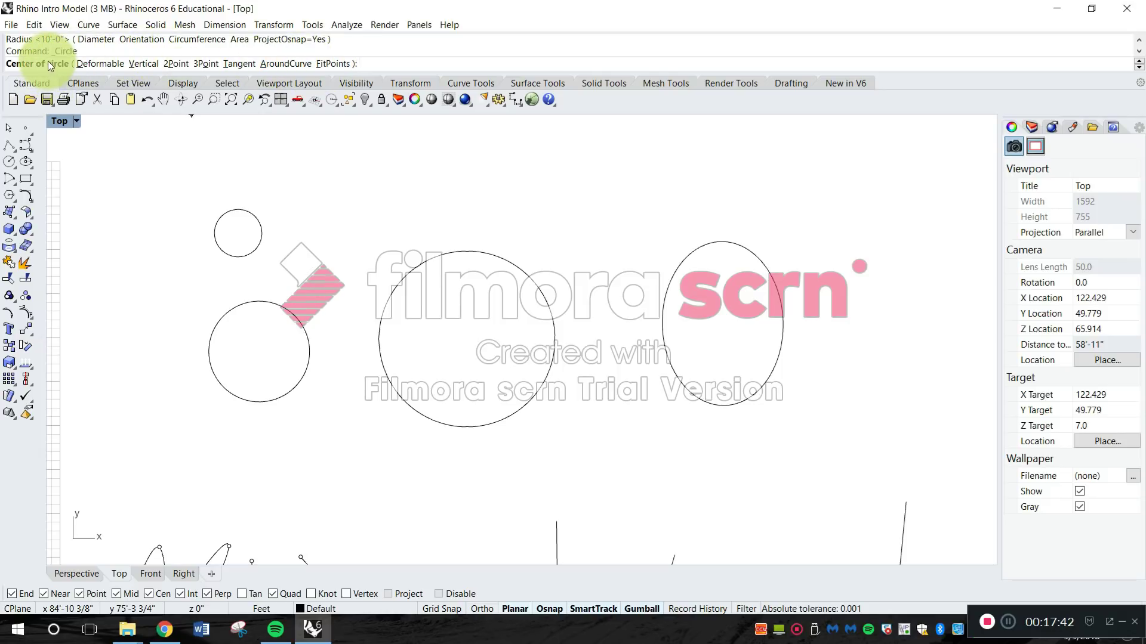
pyautogui.click(324, 237)
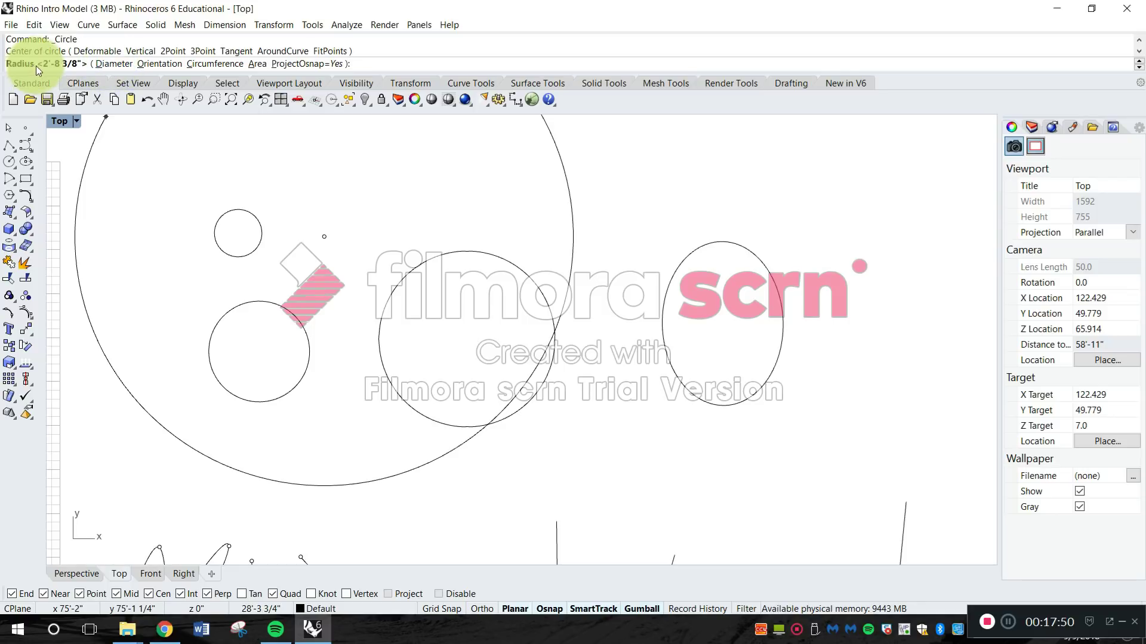
pyautogui.click(114, 64)
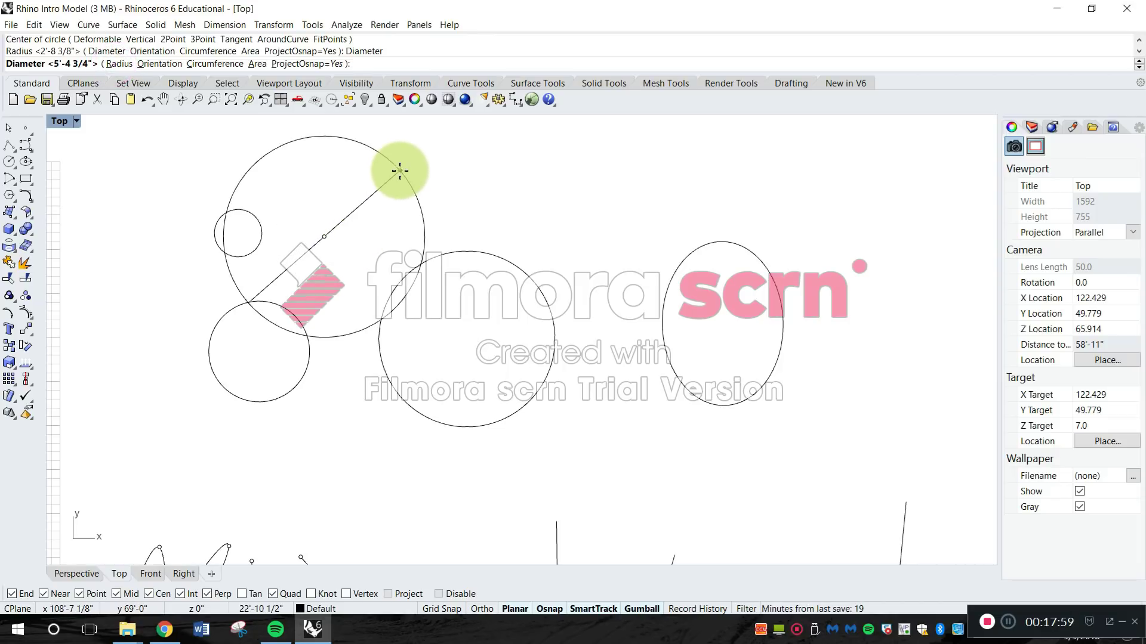
pyautogui.write("10'")
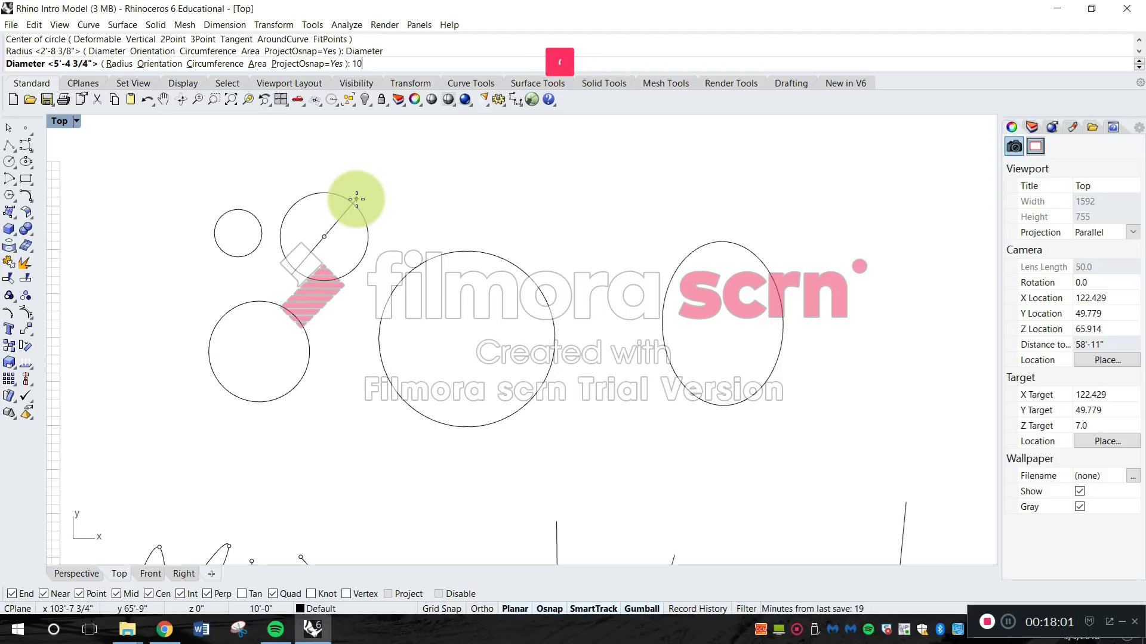
pyautogui.press('Return')
# Shift the 10' diameter circle slightly to the right along its horizontal axis and deselect it
pyautogui.click(351, 203)
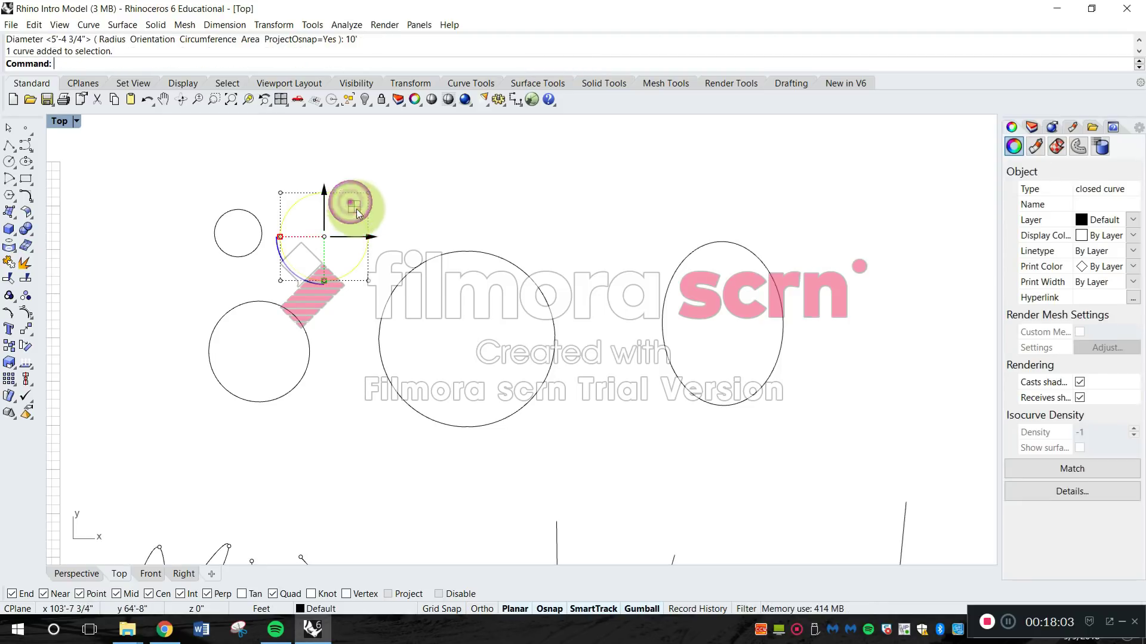
pyautogui.moveTo(360, 238); pyautogui.dragTo(377, 237)
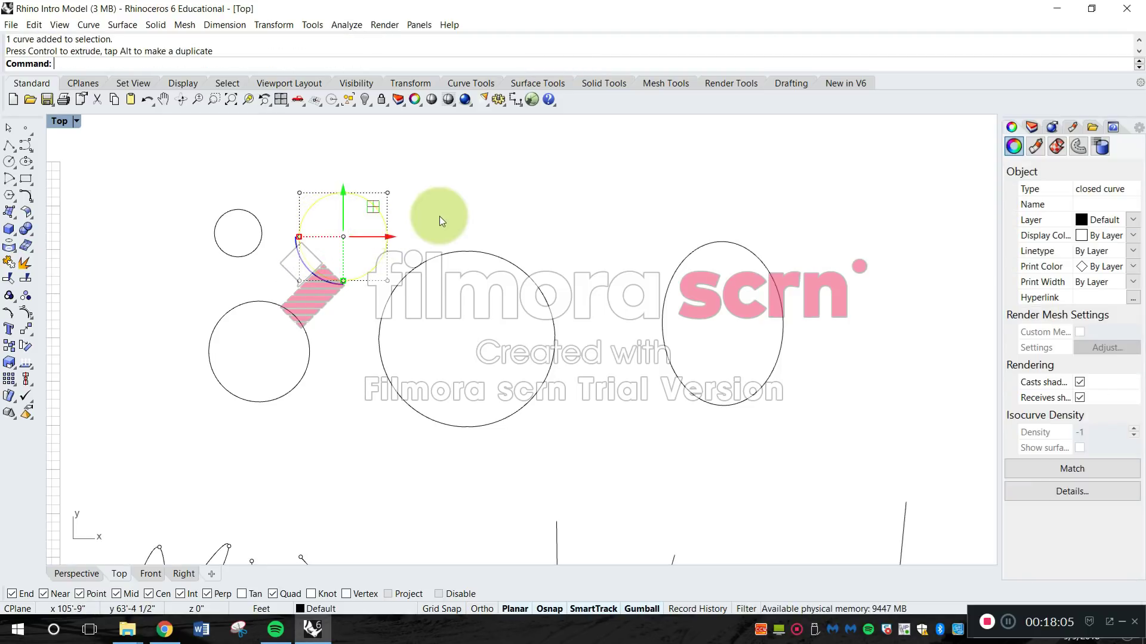
pyautogui.click(469, 205)
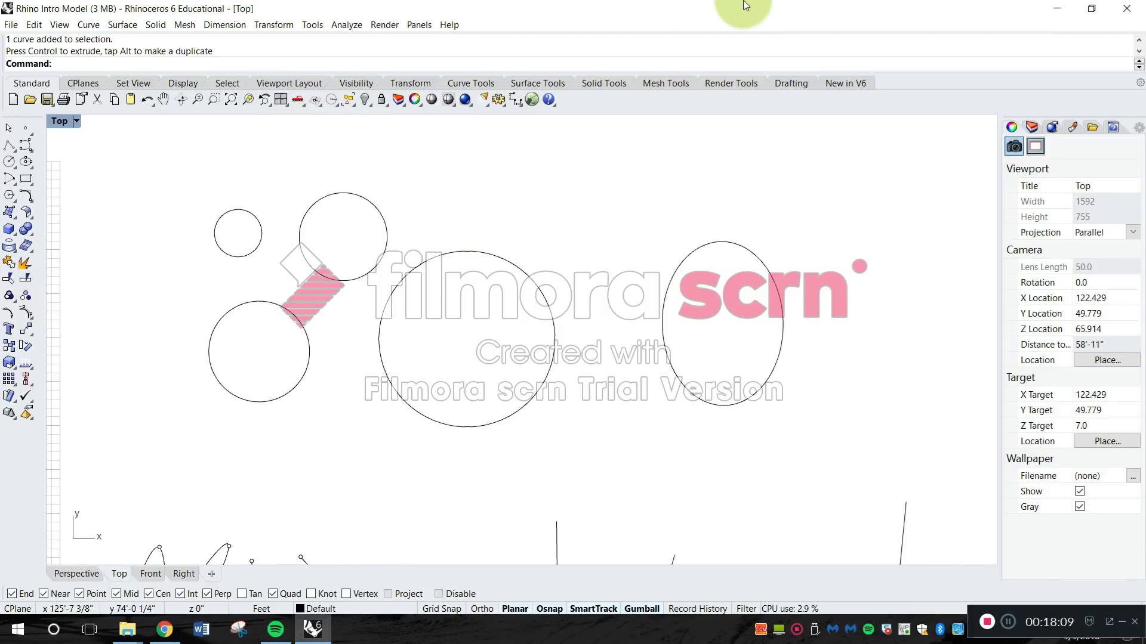
# Move the 10' diameter circle by its left quadrant onto the left quadrant of the 10' radius circle
pyautogui.press('Return')
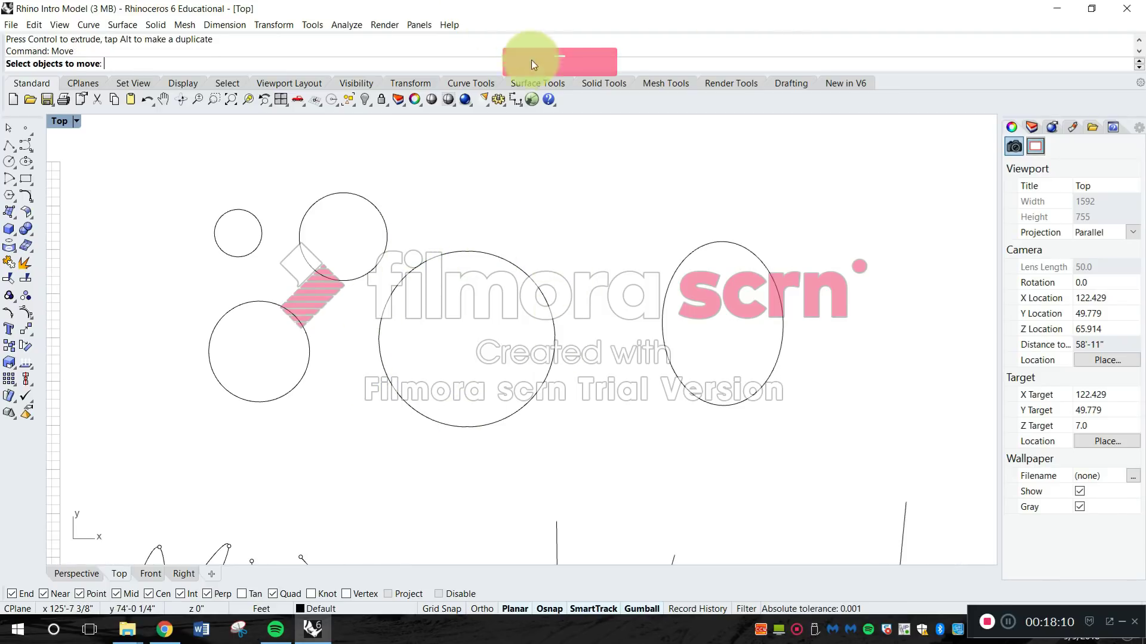
pyautogui.click(389, 233)
pyautogui.press('Return')
pyautogui.click(298, 238)
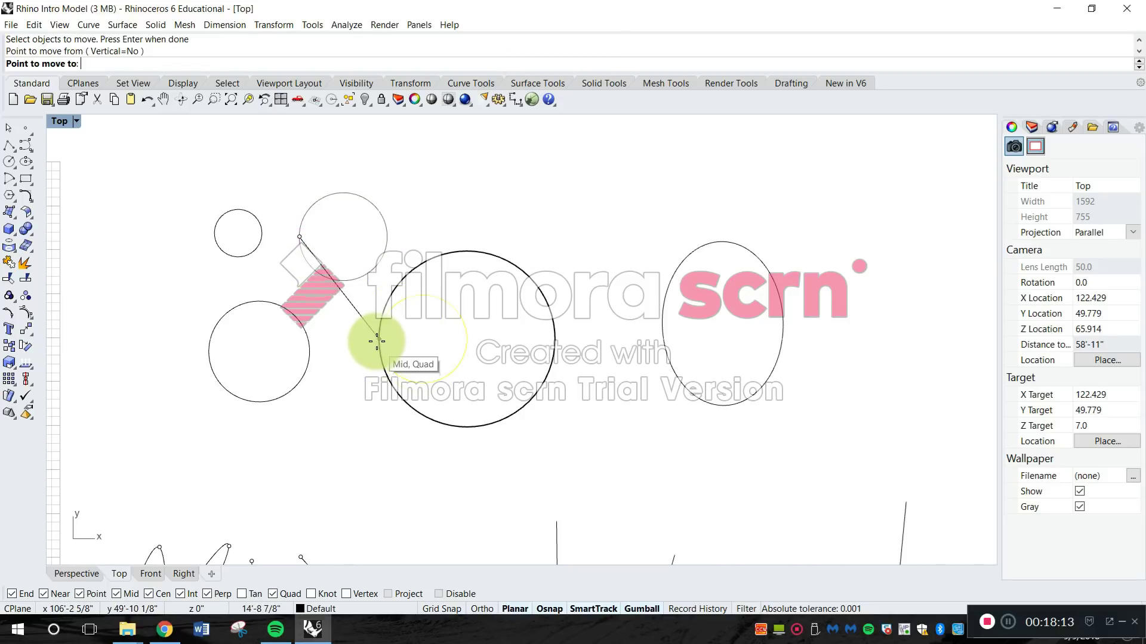
pyautogui.click(379, 339)
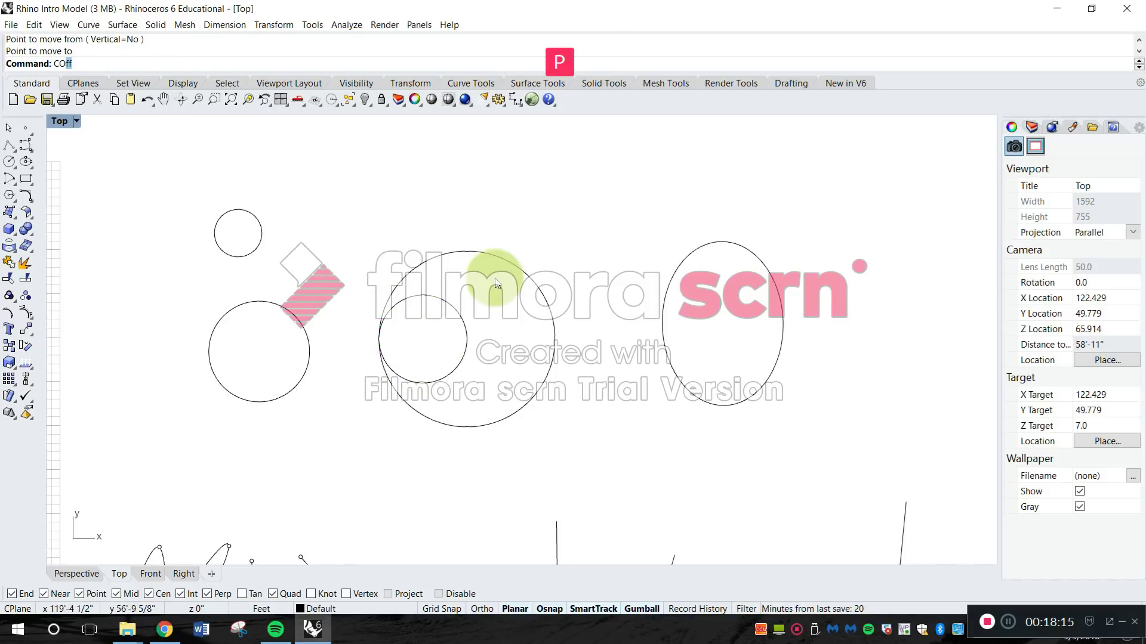
# Copy the 10' diameter circle from its left quadrant to the large circle's center, so both sit side by side inside
pyautogui.write('py')
pyautogui.press('Return')
pyautogui.click(453, 367)
pyautogui.press('Return')
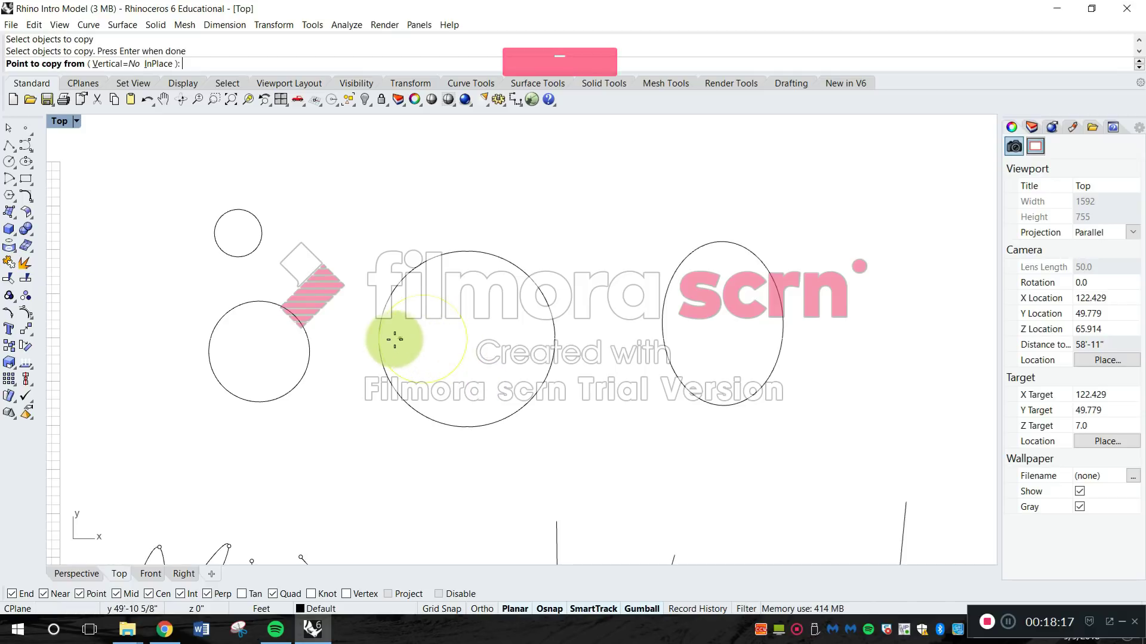
pyautogui.click(378, 339)
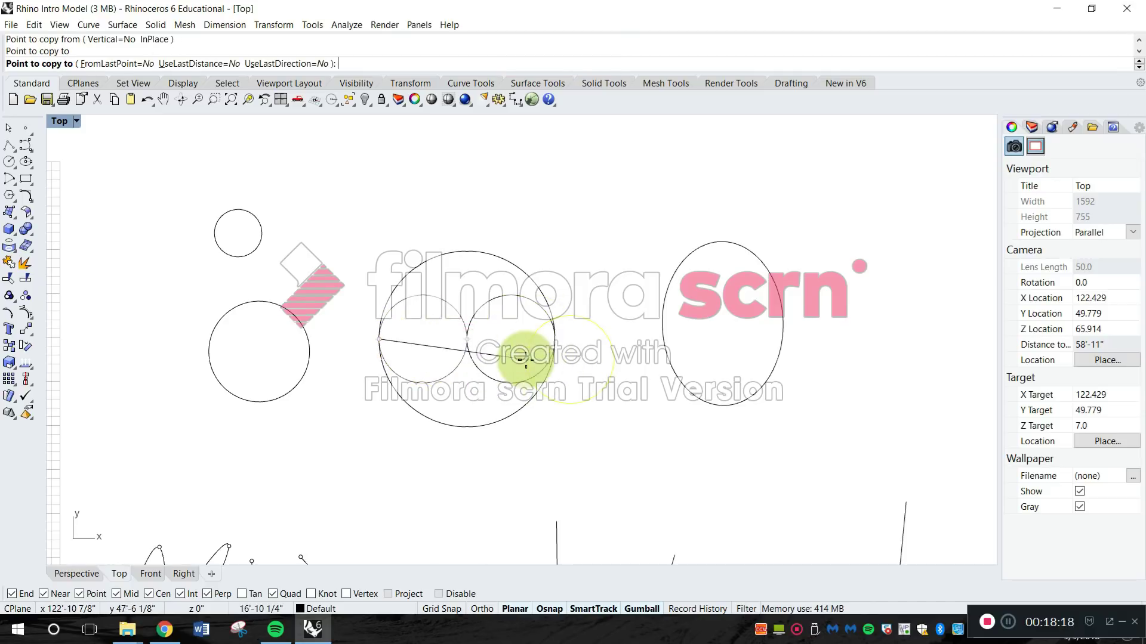
pyautogui.click(526, 360)
pyautogui.scroll(3, 469, 331)
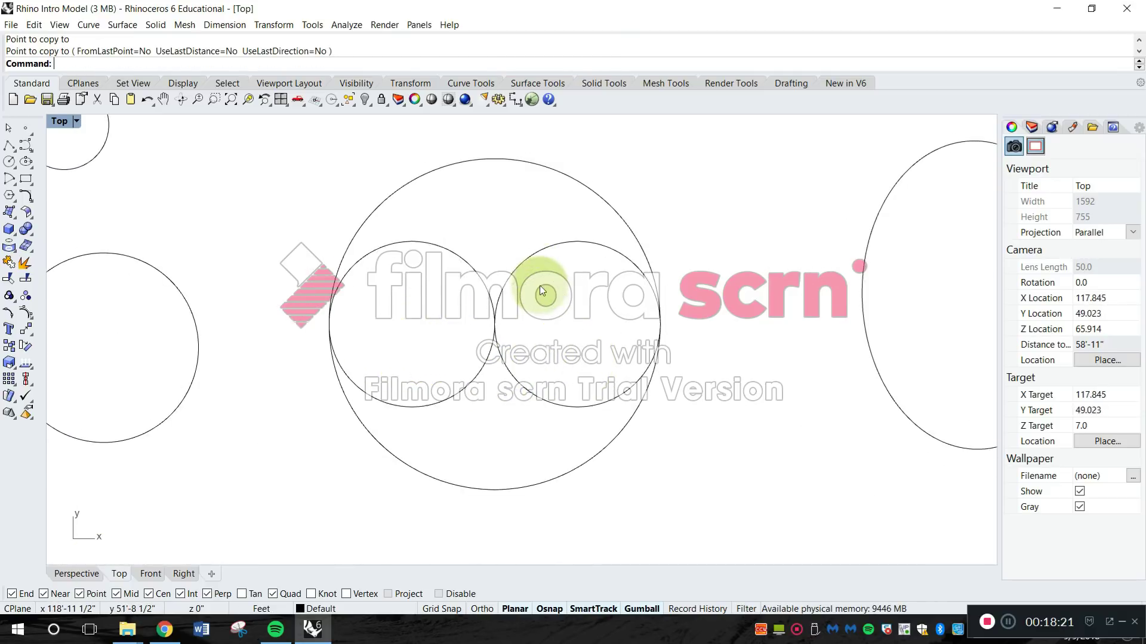
# Examine how the two 10' diameter circles fit across the 10' radius circle, highlighting the circles in turn
pyautogui.scroll(-3, 542, 291)
pyautogui.click(542, 178)
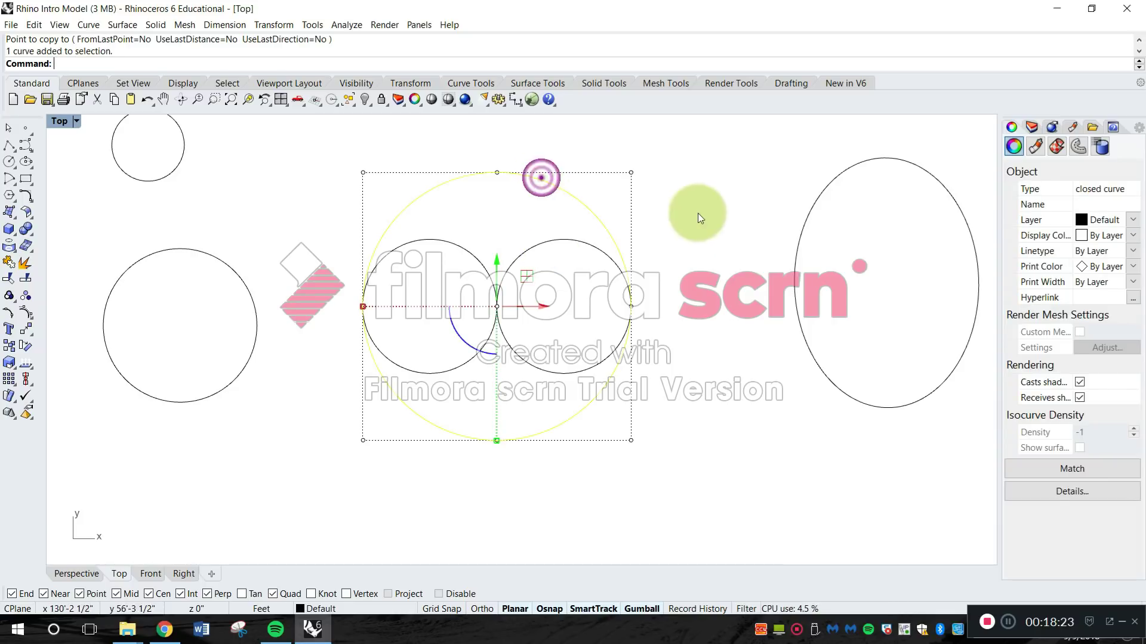
pyautogui.moveTo(697, 213); pyautogui.dragTo(698, 266, button='right')
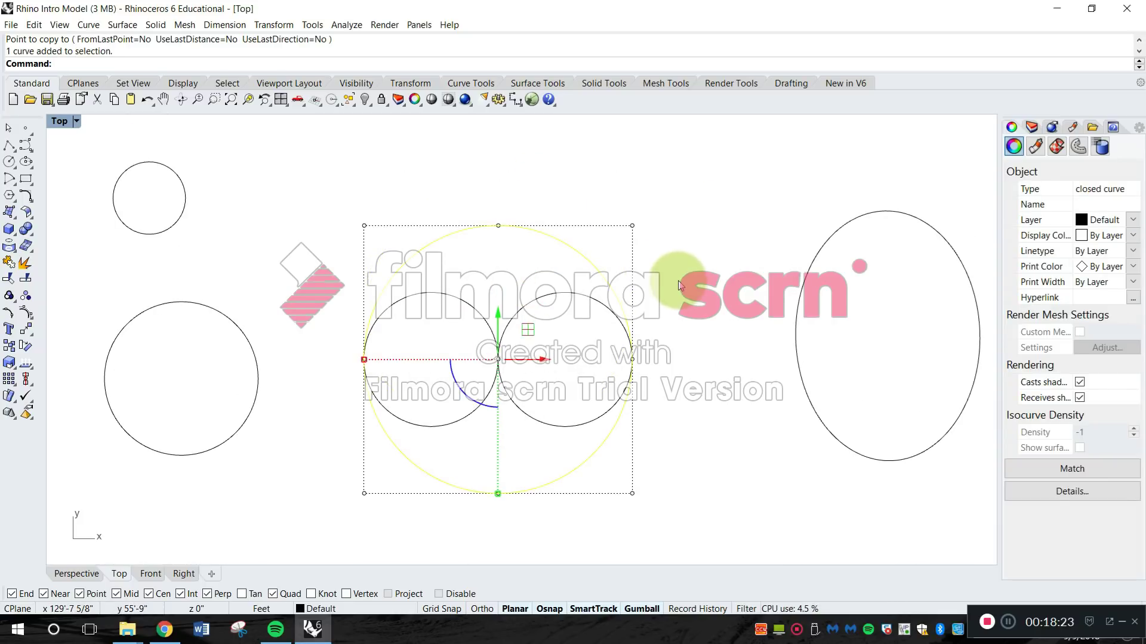
pyautogui.click(577, 295)
pyautogui.moveTo(587, 370); pyautogui.dragTo(625, 363, button='right')
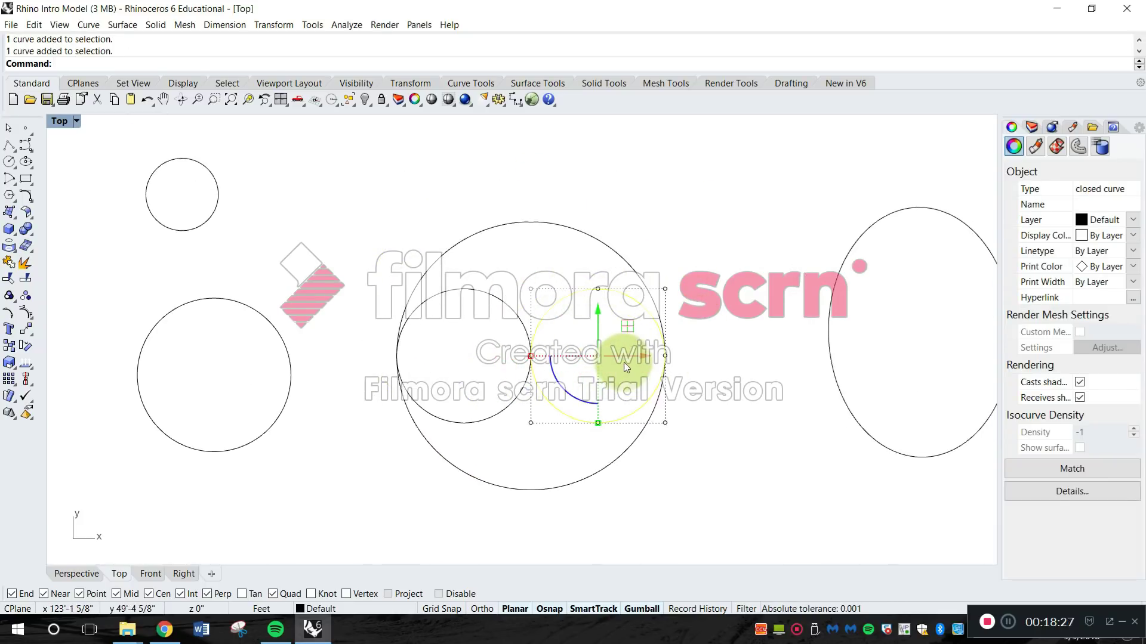
pyautogui.scroll(-8, 624, 363)
pyautogui.moveTo(661, 317); pyautogui.dragTo(541, 314, button='right')
pyautogui.scroll(4, 486, 288)
pyautogui.click(485, 289)
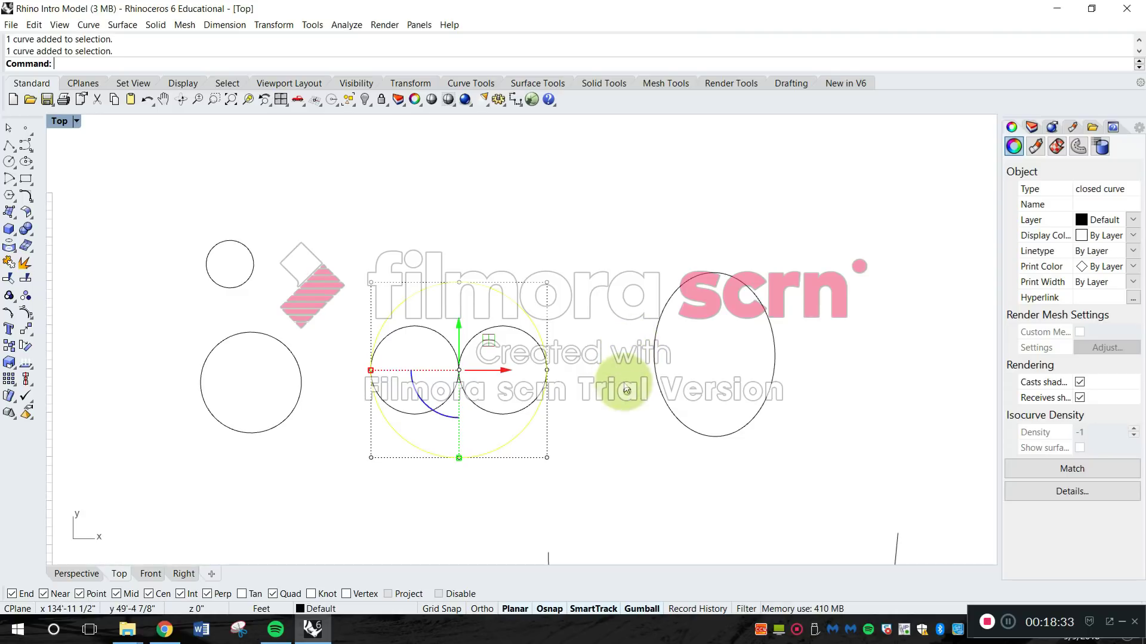
pyautogui.moveTo(622, 373); pyautogui.dragTo(662, 360, button='right')
pyautogui.press('Escape')
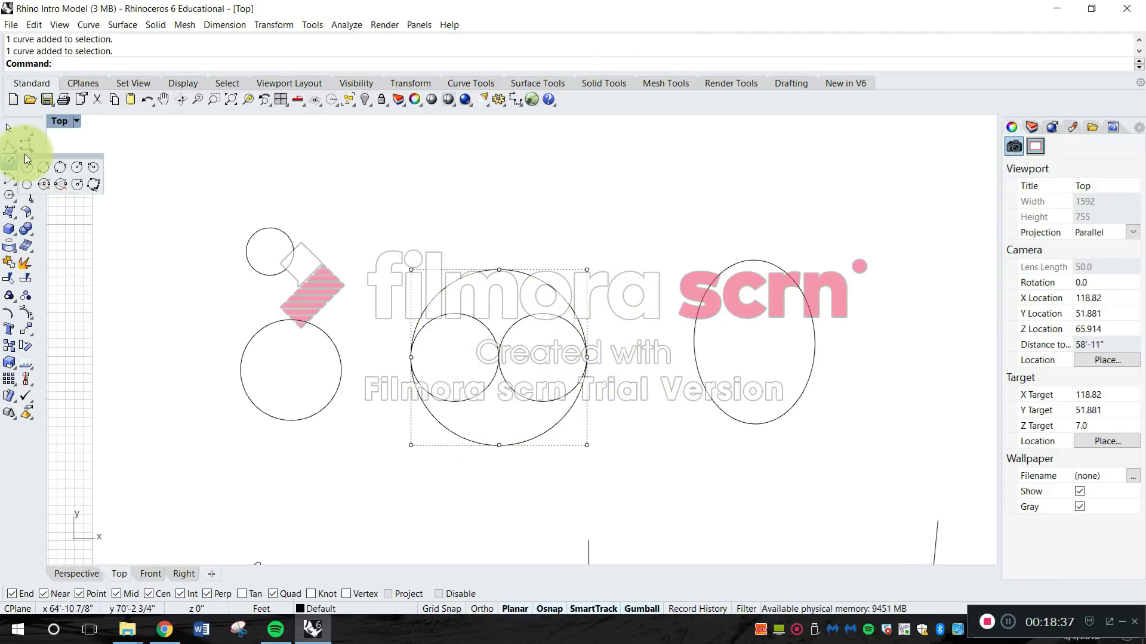
# Review the Circle command's creation options and the available variants of the curve and line tools without drawing anything
pyautogui.press('Escape')
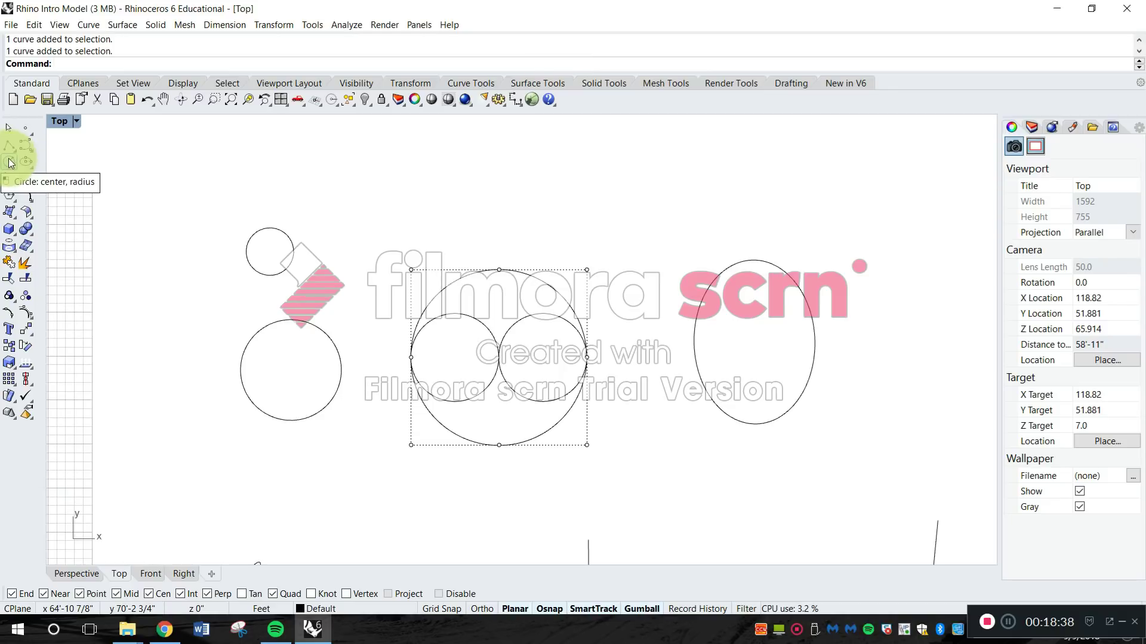
pyautogui.click(9, 162)
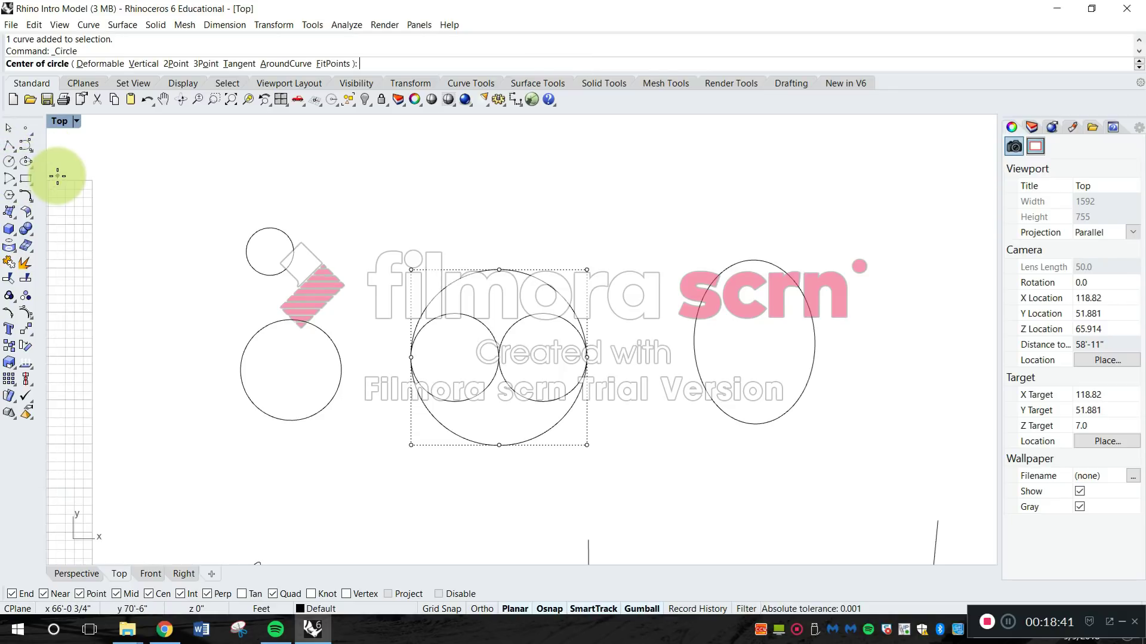
pyautogui.press('Escape')
pyautogui.click(9, 162)
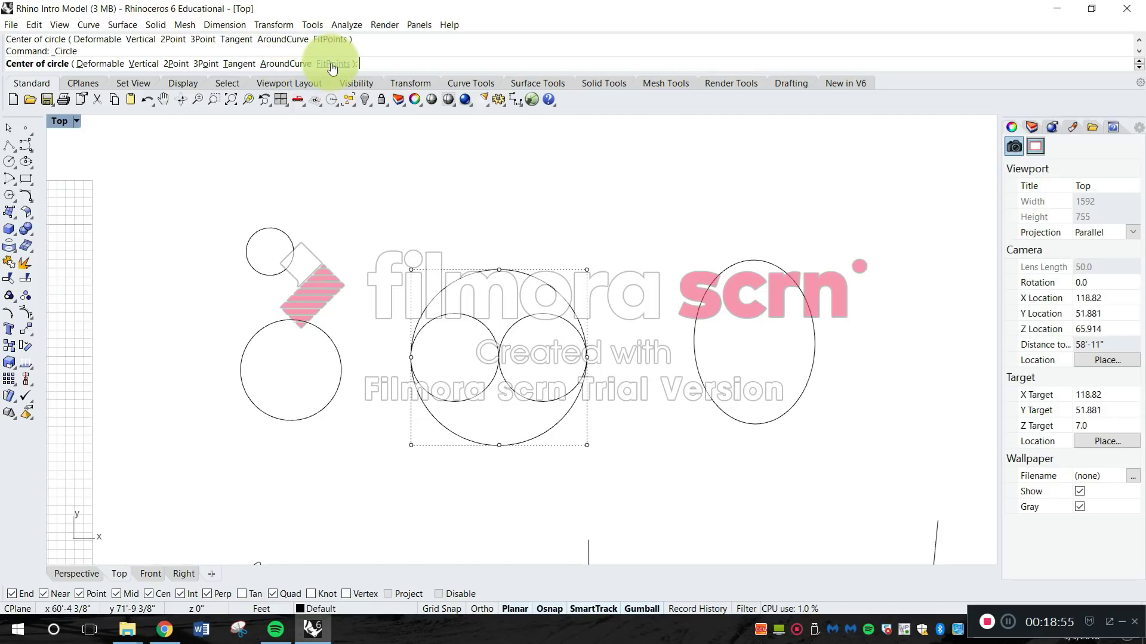
pyautogui.press('Escape')
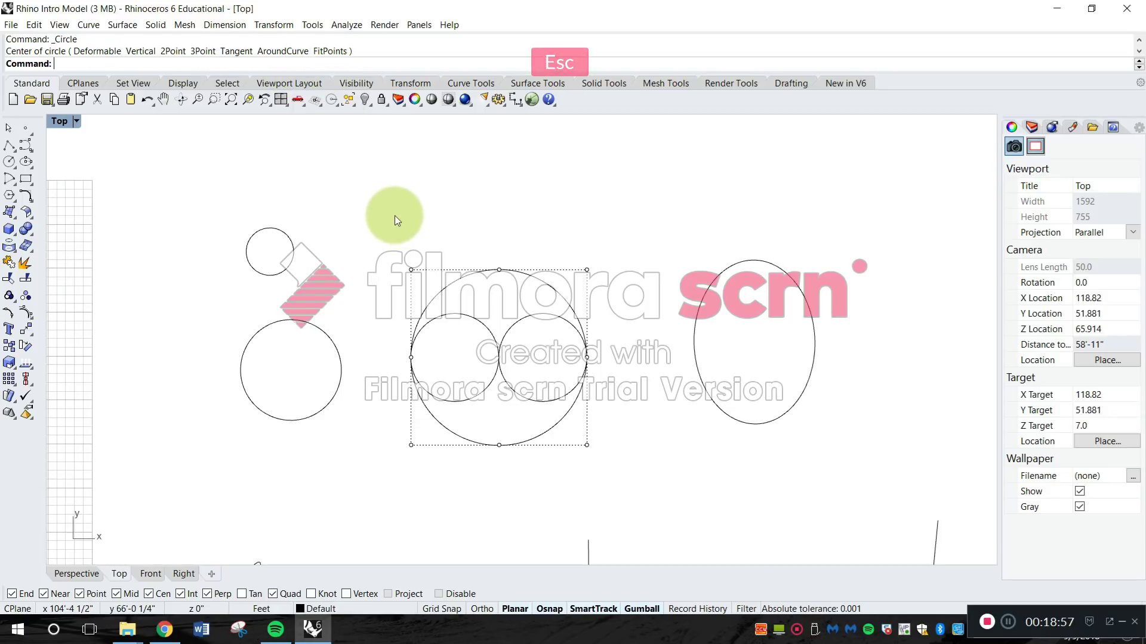
pyautogui.press('Escape')
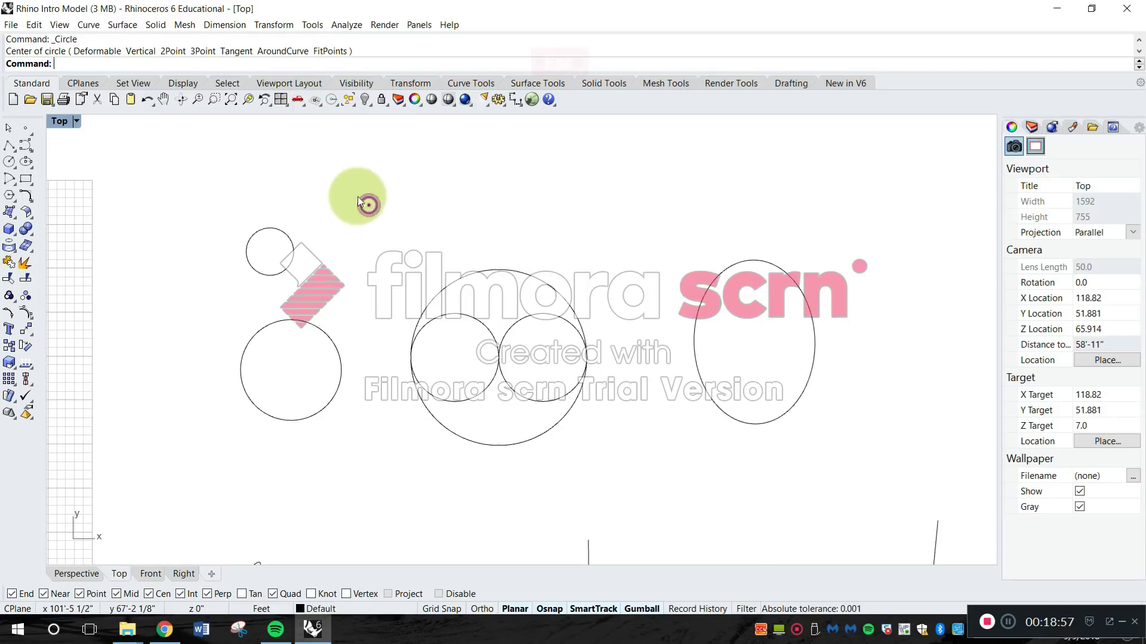
pyautogui.click(13, 153)
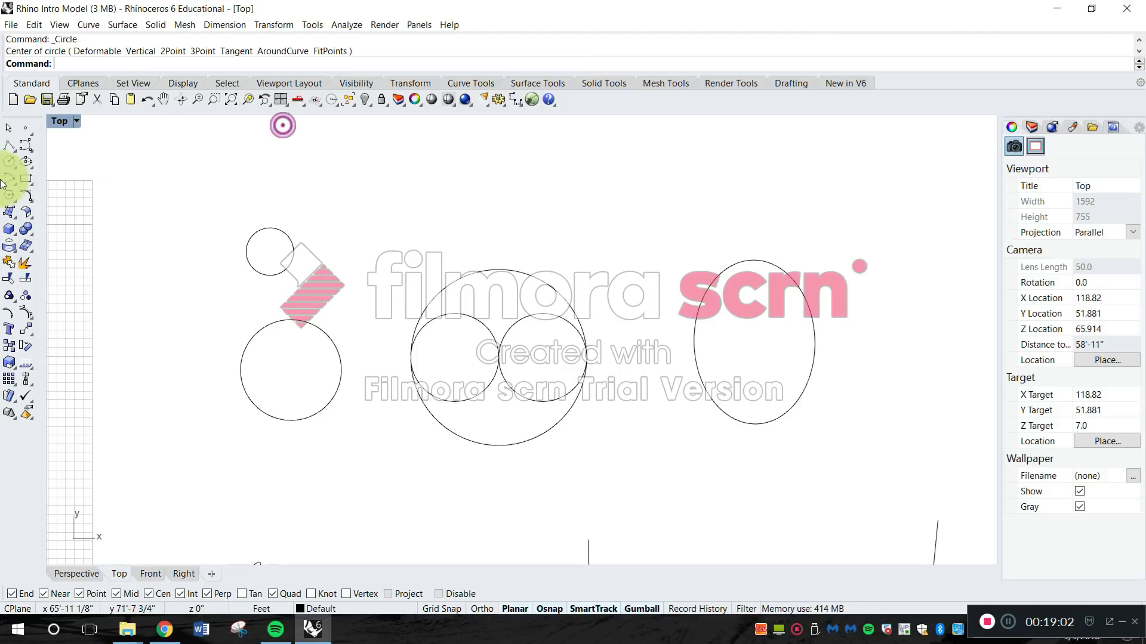
pyautogui.click(13, 169)
pyautogui.click(109, 130)
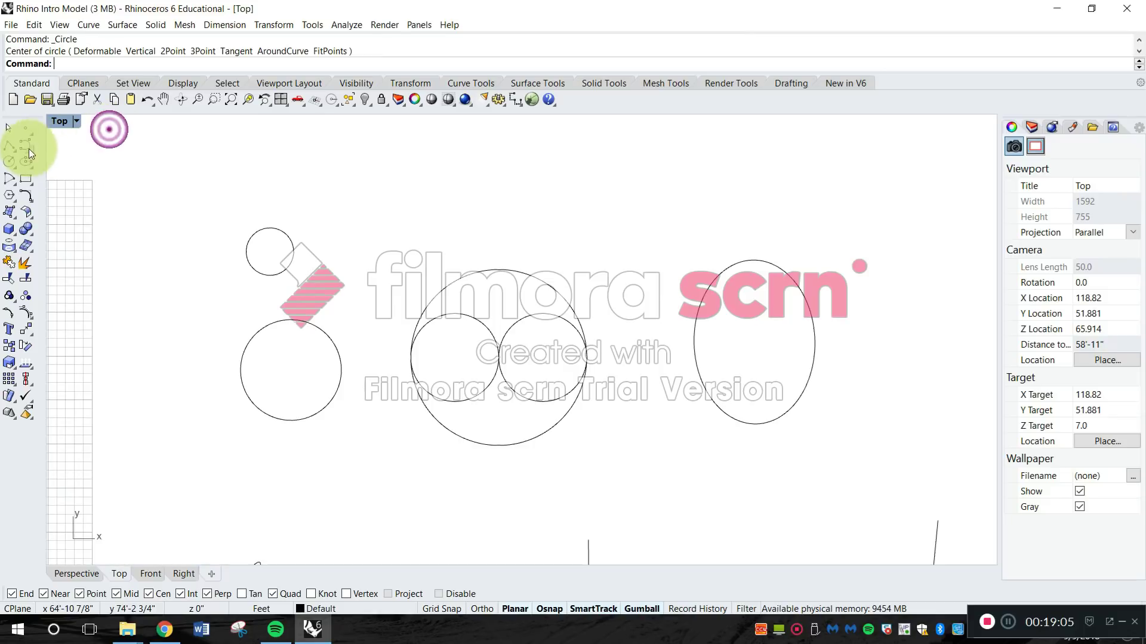
pyautogui.click(29, 147)
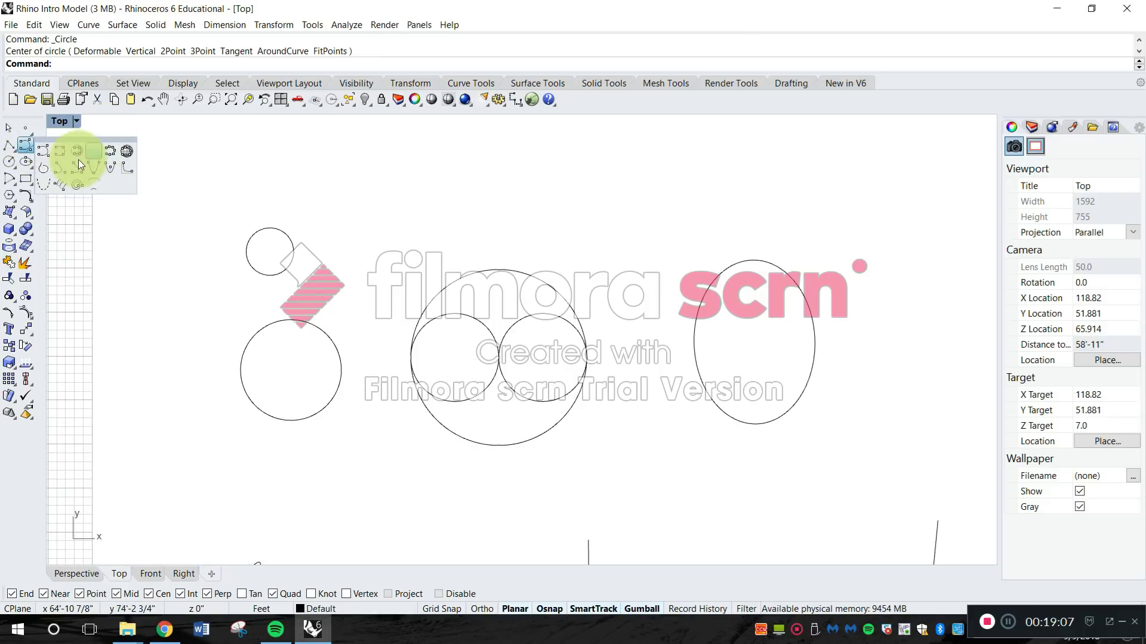
pyautogui.press('Escape')
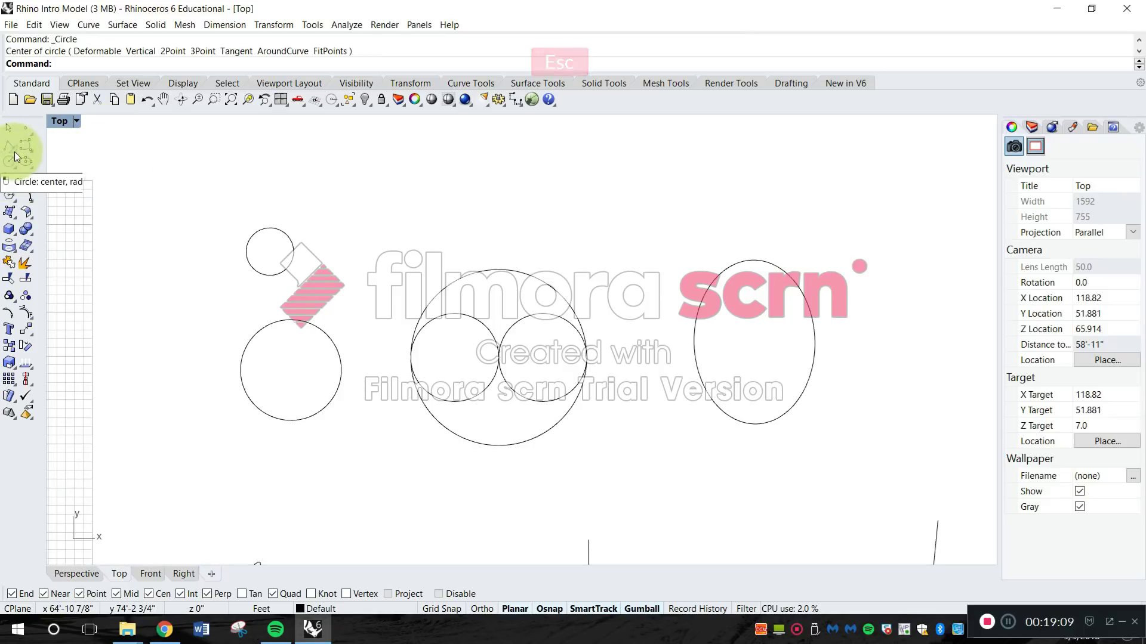
pyautogui.click(16, 151)
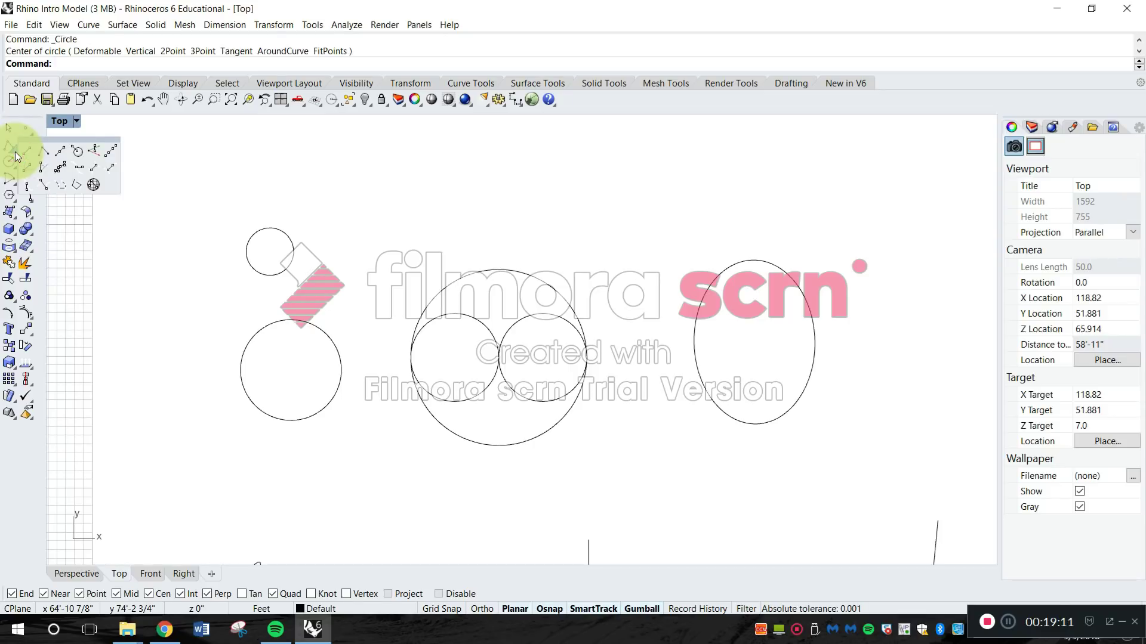
pyautogui.press('Escape')
pyautogui.click(16, 165)
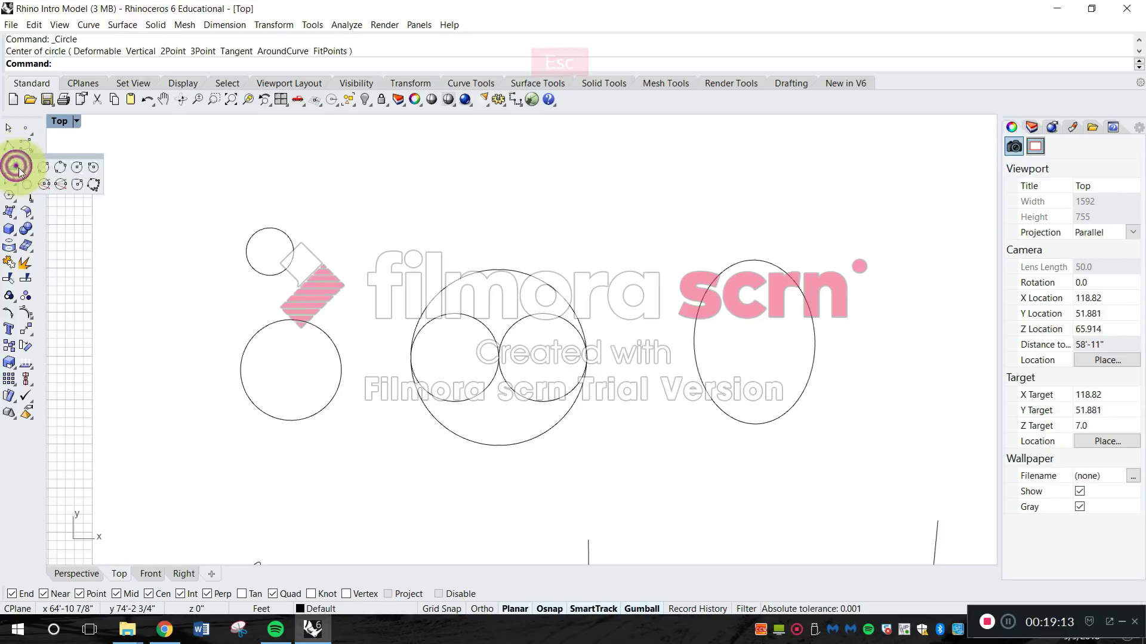
pyautogui.press('Escape')
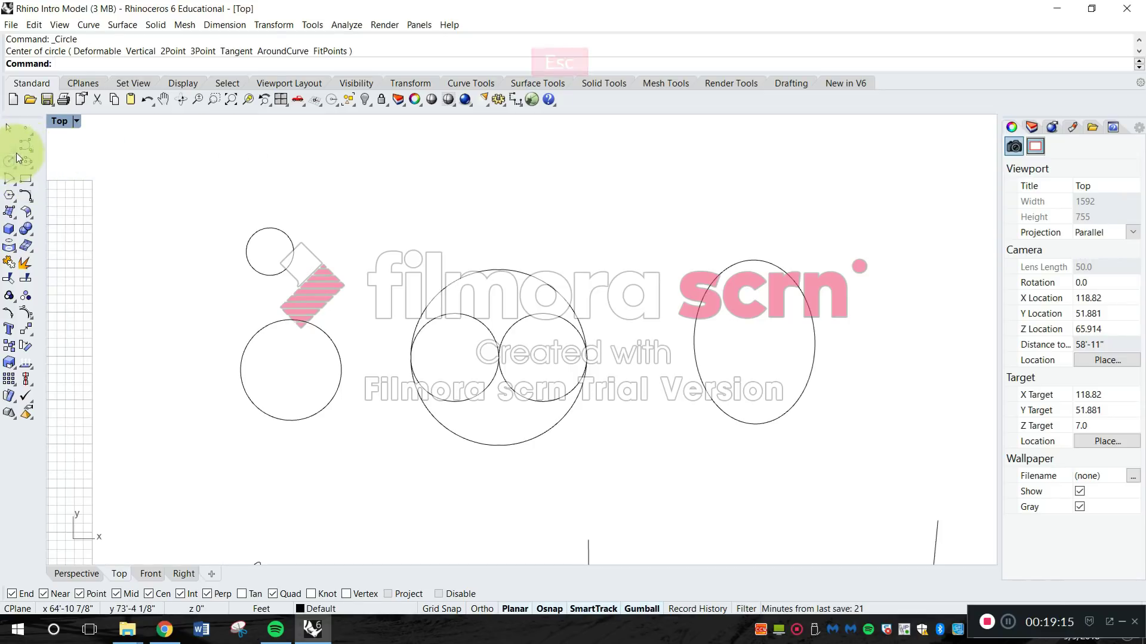
pyautogui.click(15, 154)
pyautogui.press('Escape')
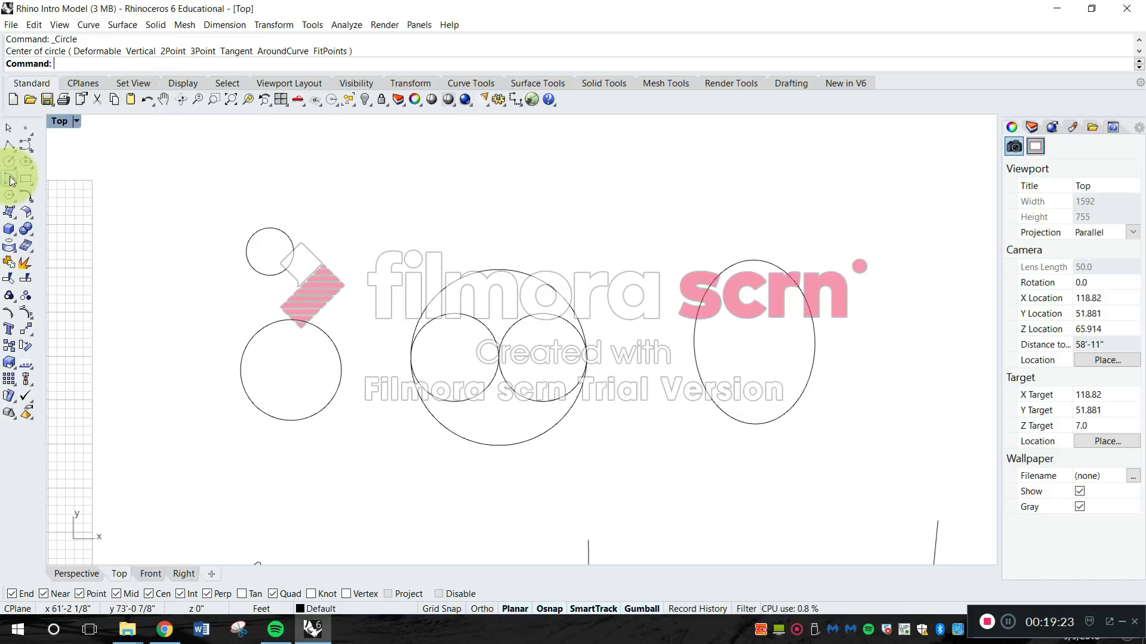
# Draw a freehand arc by center, start and end point in the empty area above the circles
pyautogui.click(12, 181)
pyautogui.moveTo(490, 197); pyautogui.dragTo(471, 233, button='right')
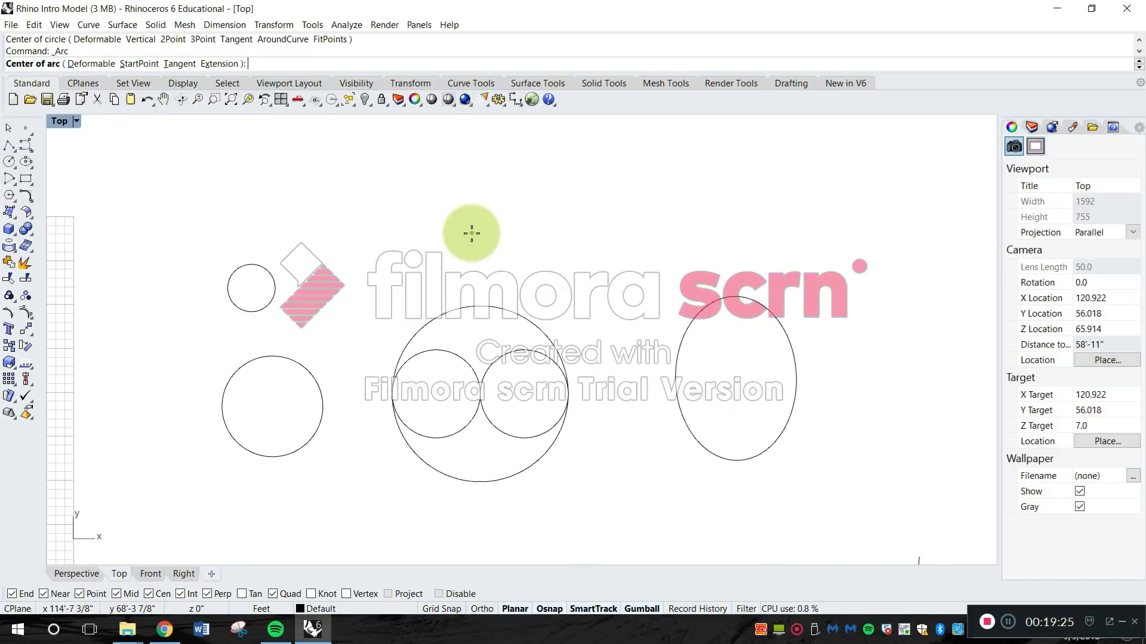
pyautogui.moveTo(363, 238); pyautogui.dragTo(382, 309, button='right')
pyautogui.click(380, 307)
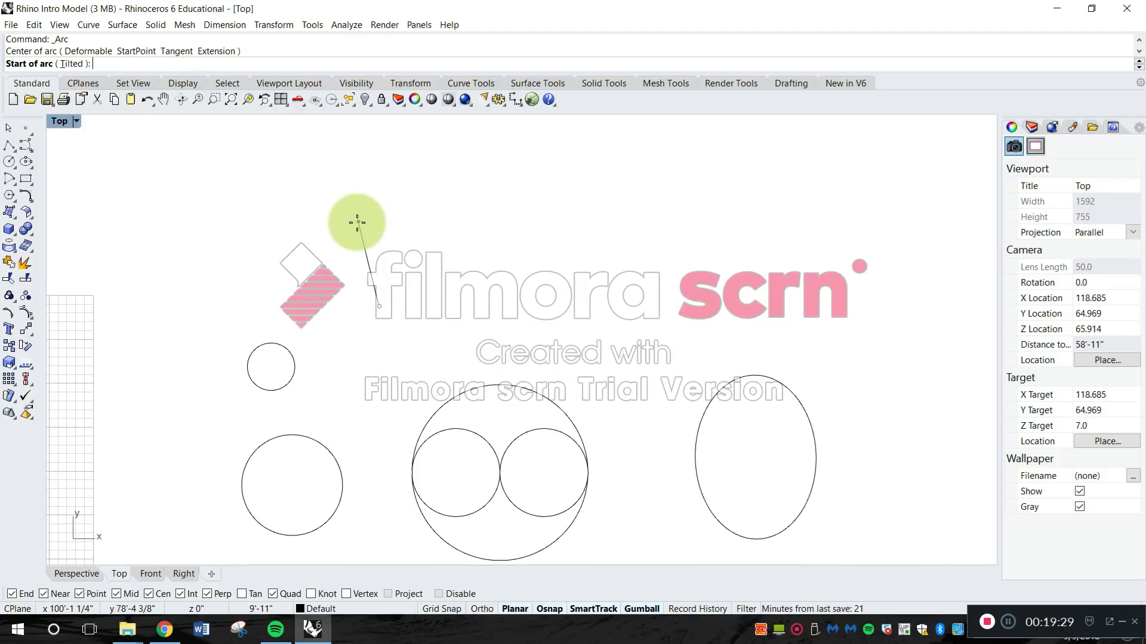
pyautogui.click(327, 235)
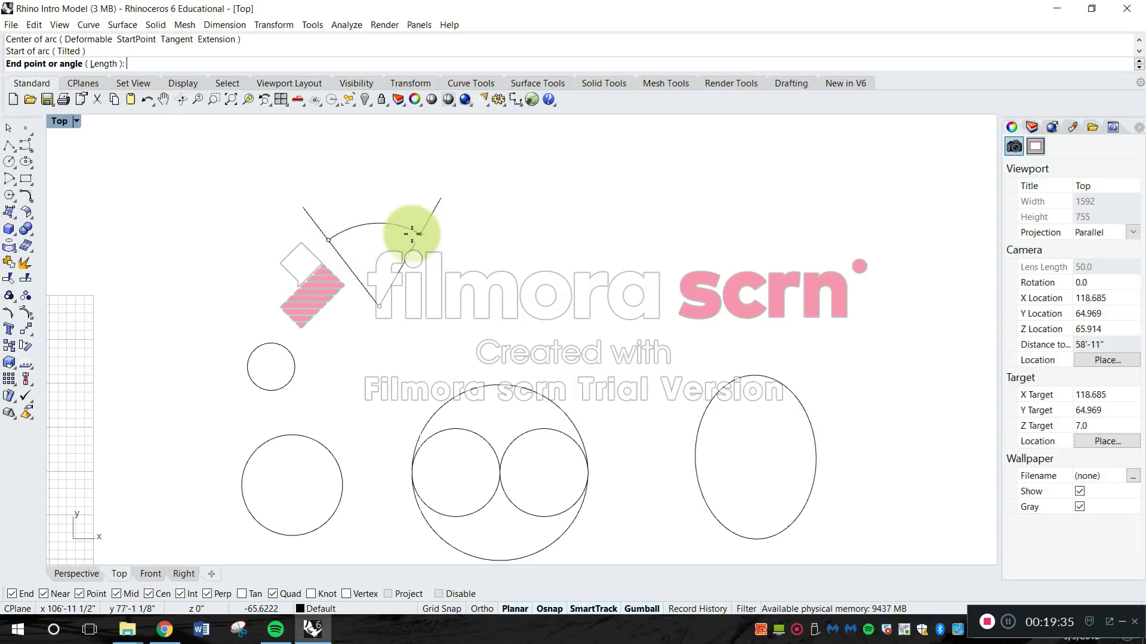
pyautogui.click(385, 224)
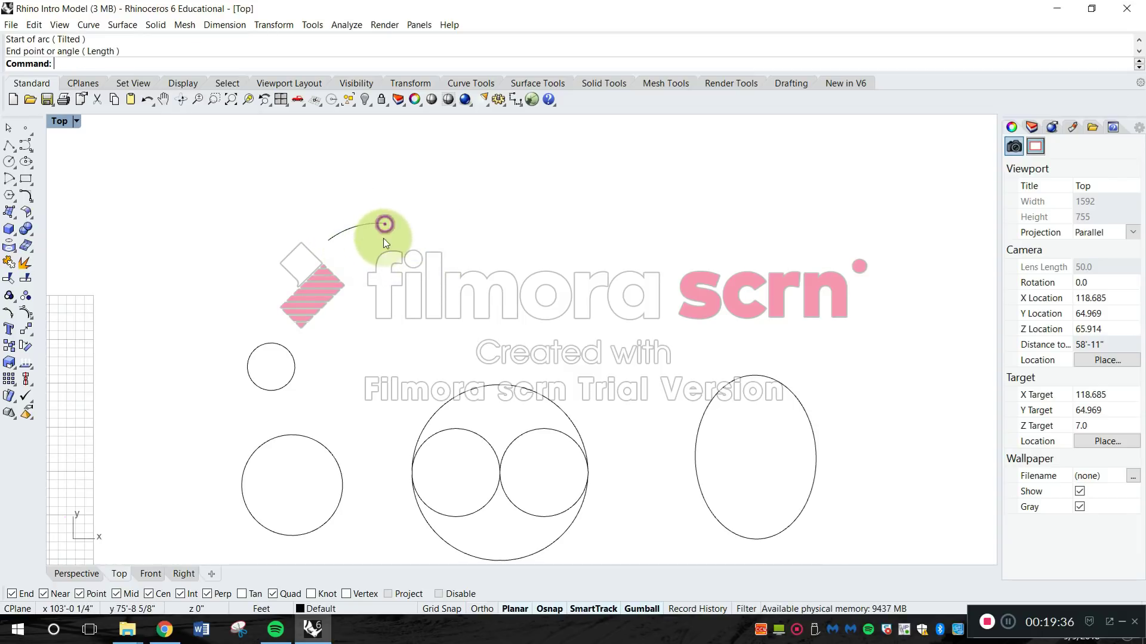
# Draw a second arc beside the first by center and start point, with an angle of 65 degrees
pyautogui.rightClick(494, 300)
pyautogui.click(496, 305)
pyautogui.click(459, 239)
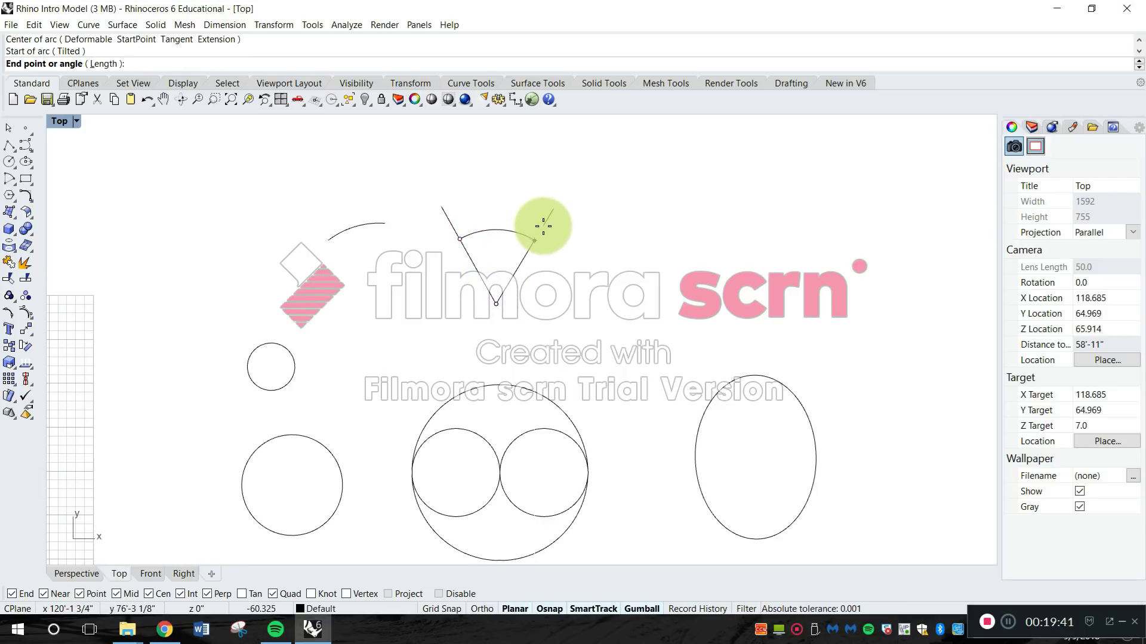
pyautogui.write('65')
pyautogui.press('Return')
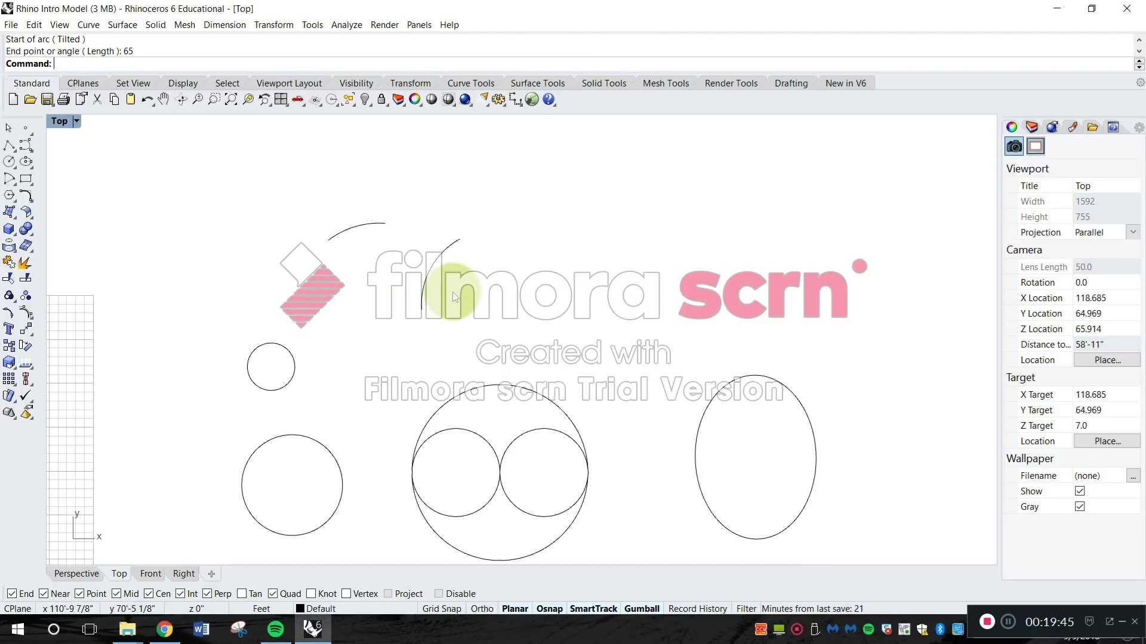
# Draw an upward-bulging arc by start, end and point on arc, beside the two center-based arcs
pyautogui.click(10, 182)
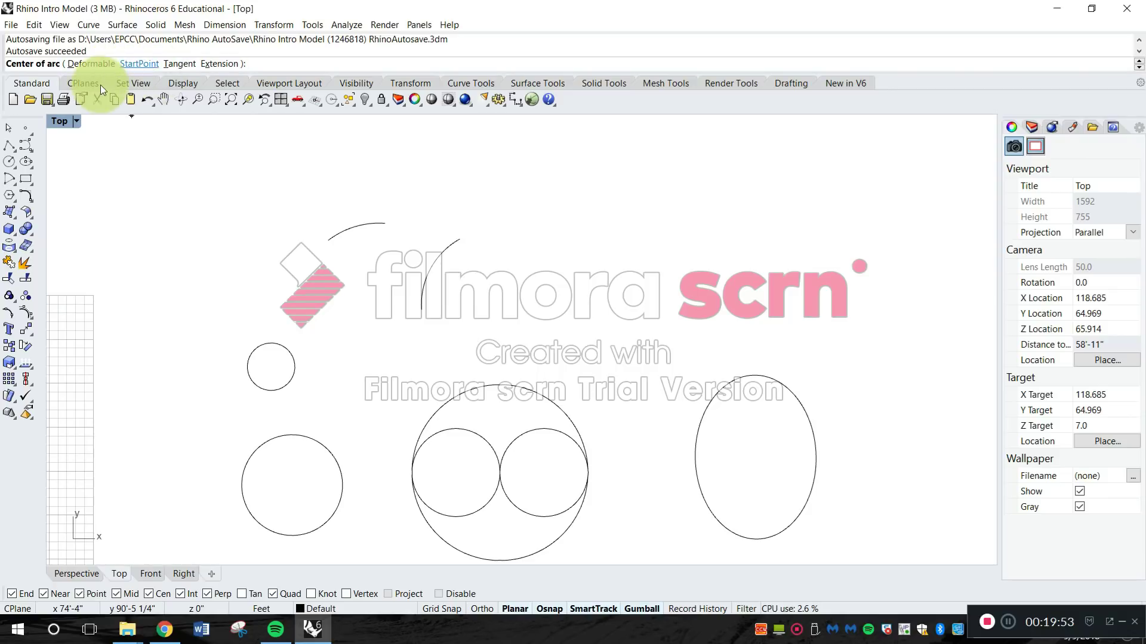
pyautogui.press('Escape')
pyautogui.click(14, 181)
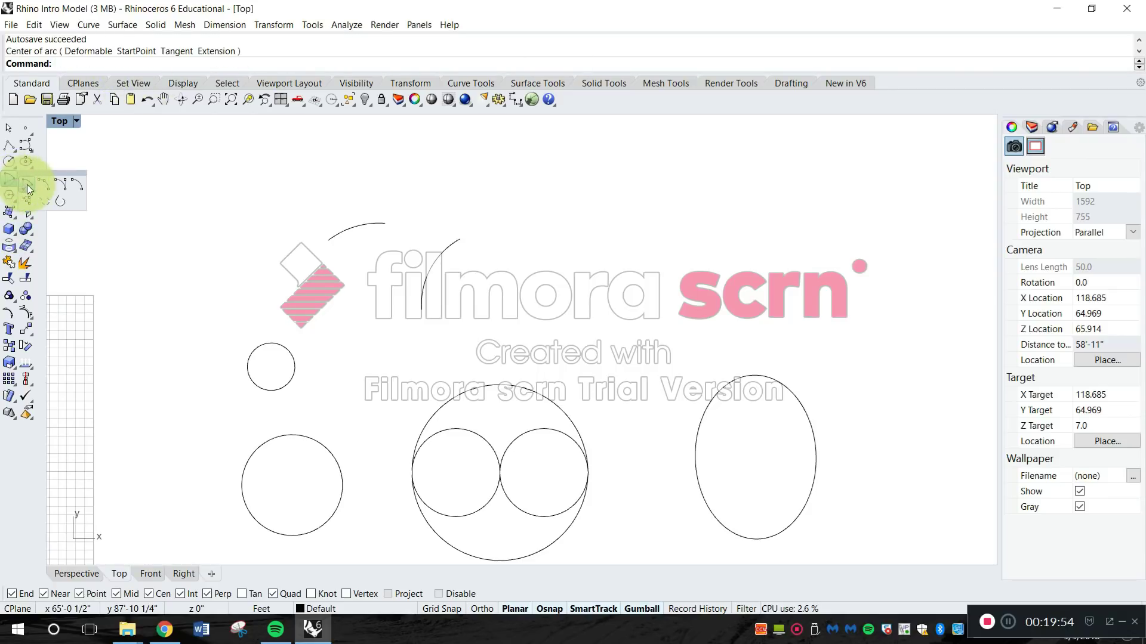
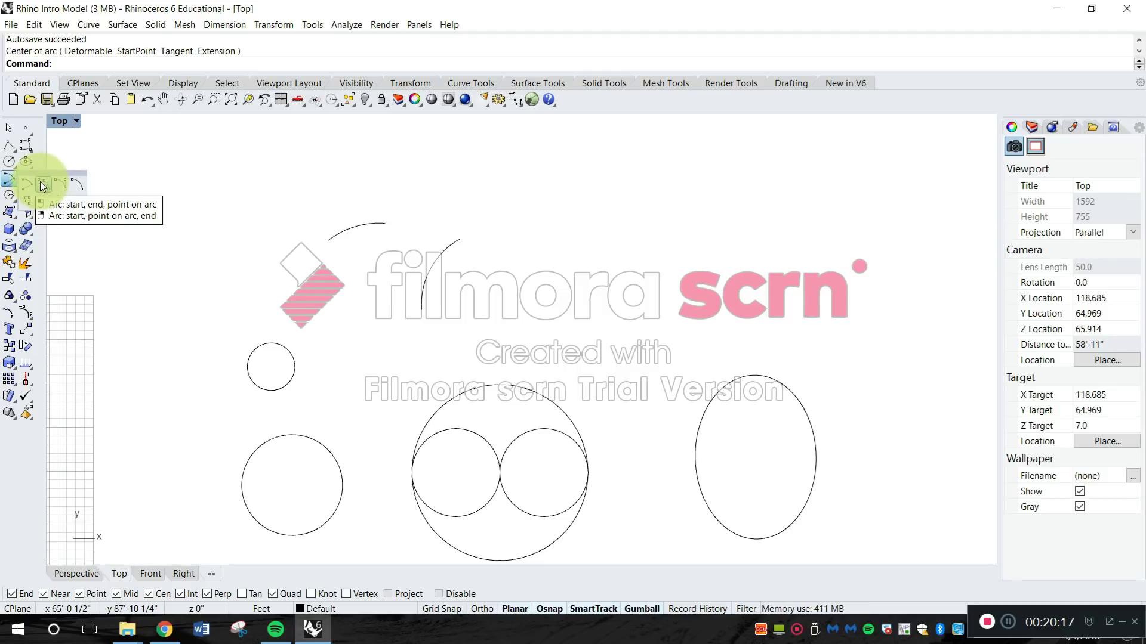
pyautogui.click(43, 187)
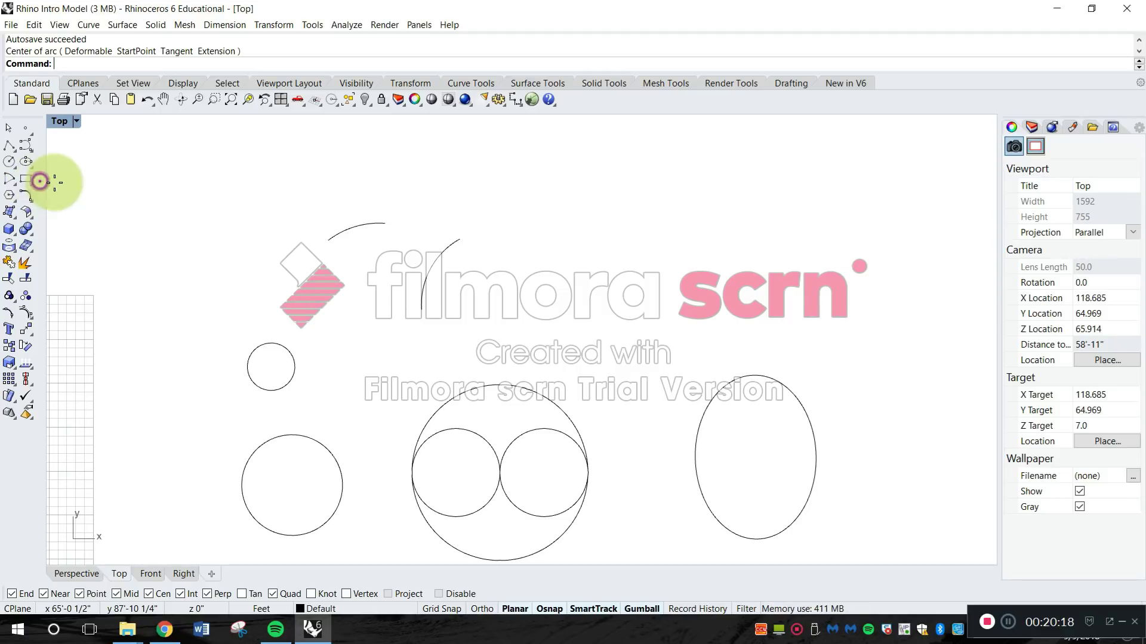
pyautogui.click(519, 243)
pyautogui.click(684, 202)
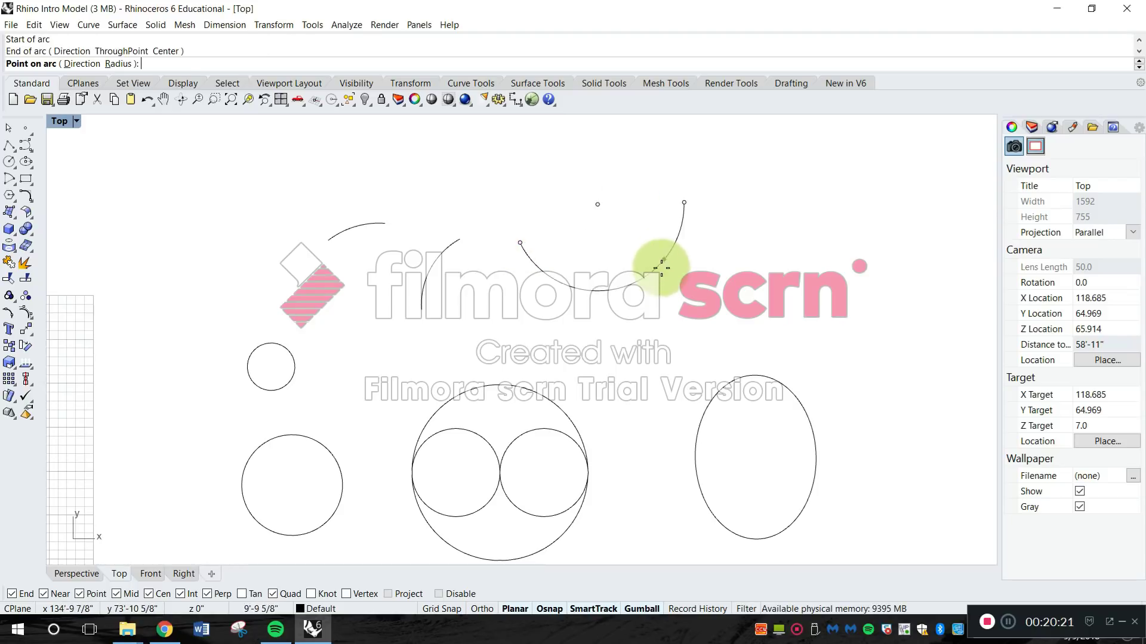
pyautogui.click(558, 171)
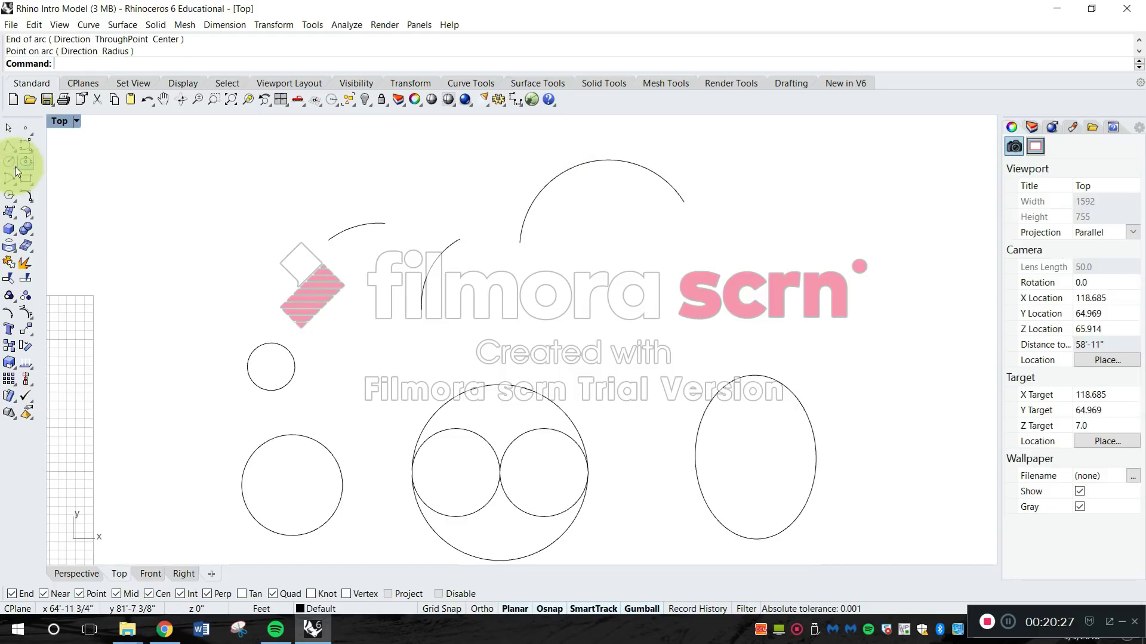
# Draw another start, end, point-on-arc arc above the ellipse, making this one bulge downward
pyautogui.click(16, 183)
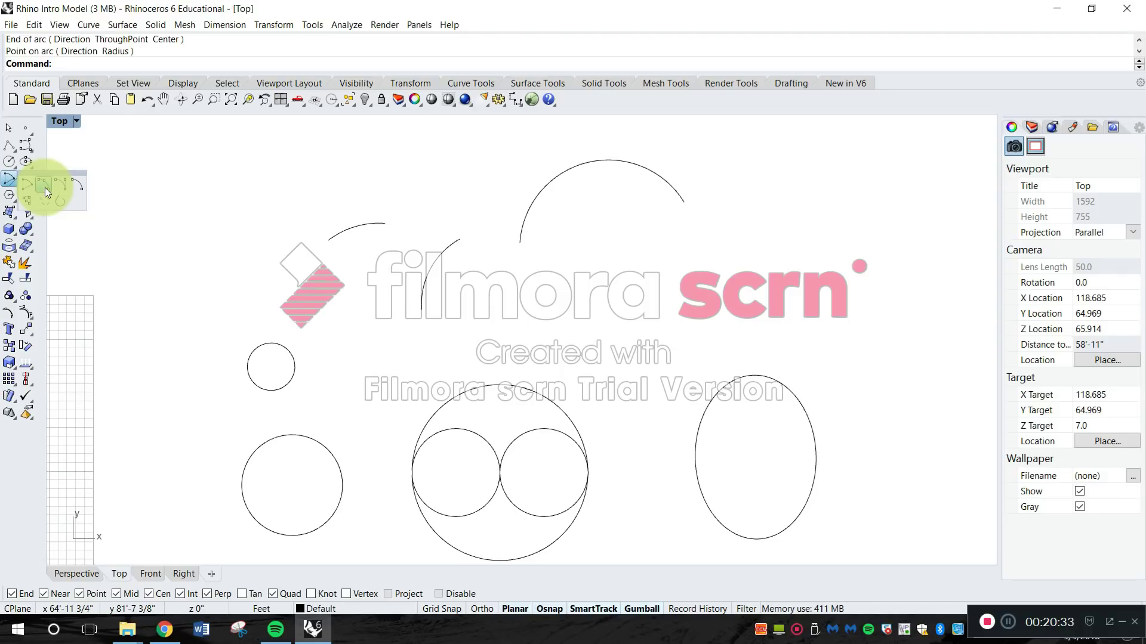
pyautogui.click(45, 188)
pyautogui.click(686, 275)
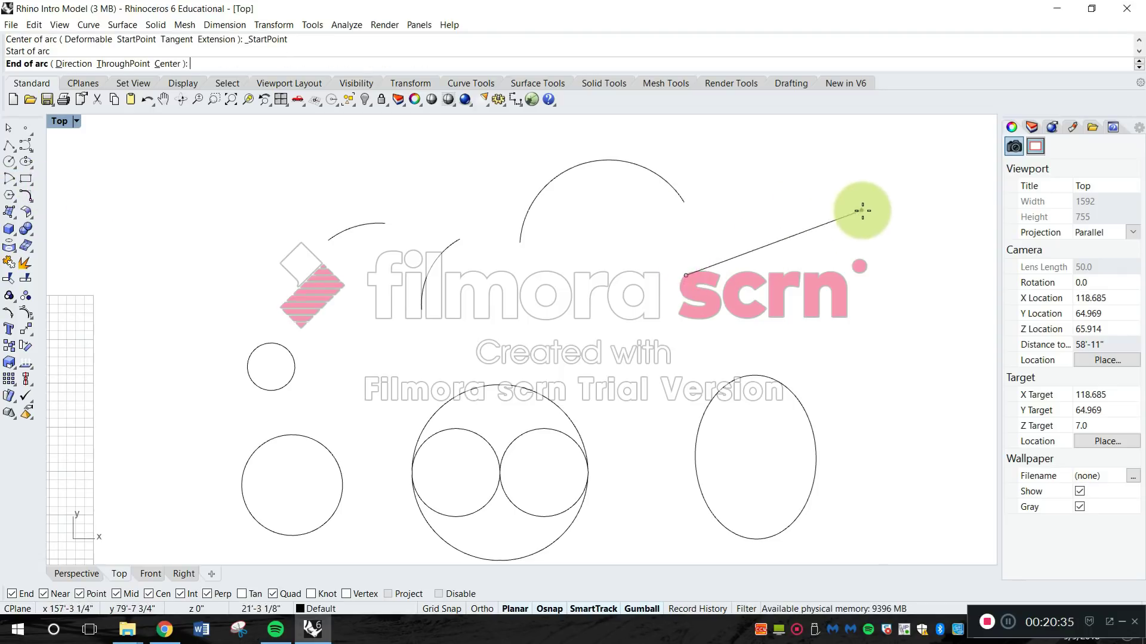
pyautogui.click(864, 210)
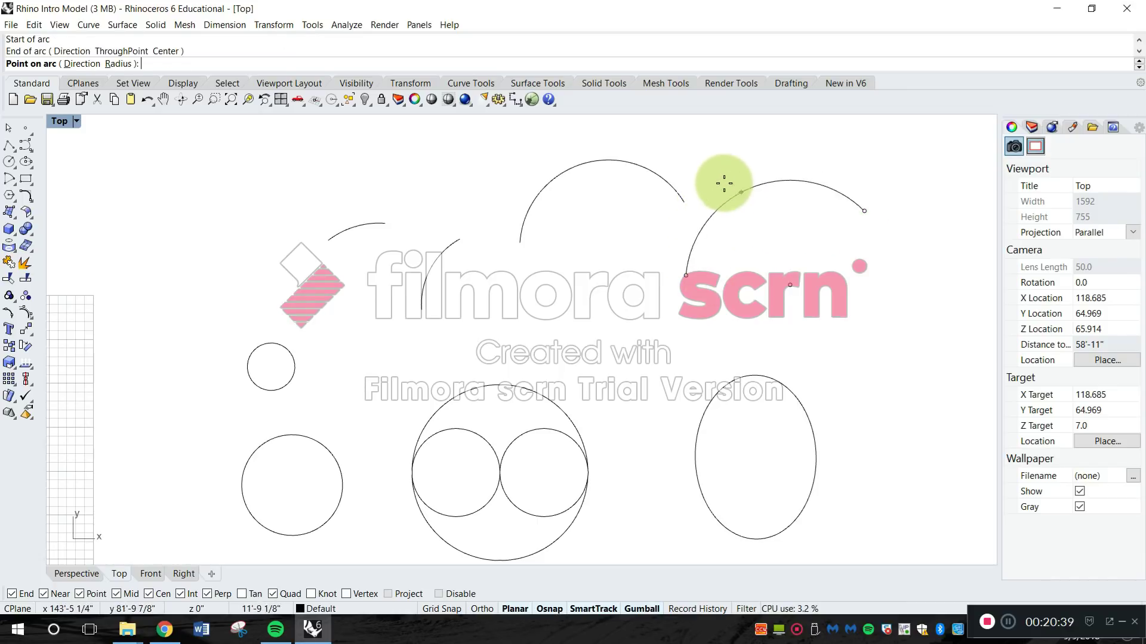
pyautogui.moveTo(627, 177); pyautogui.dragTo(607, 332, button='right')
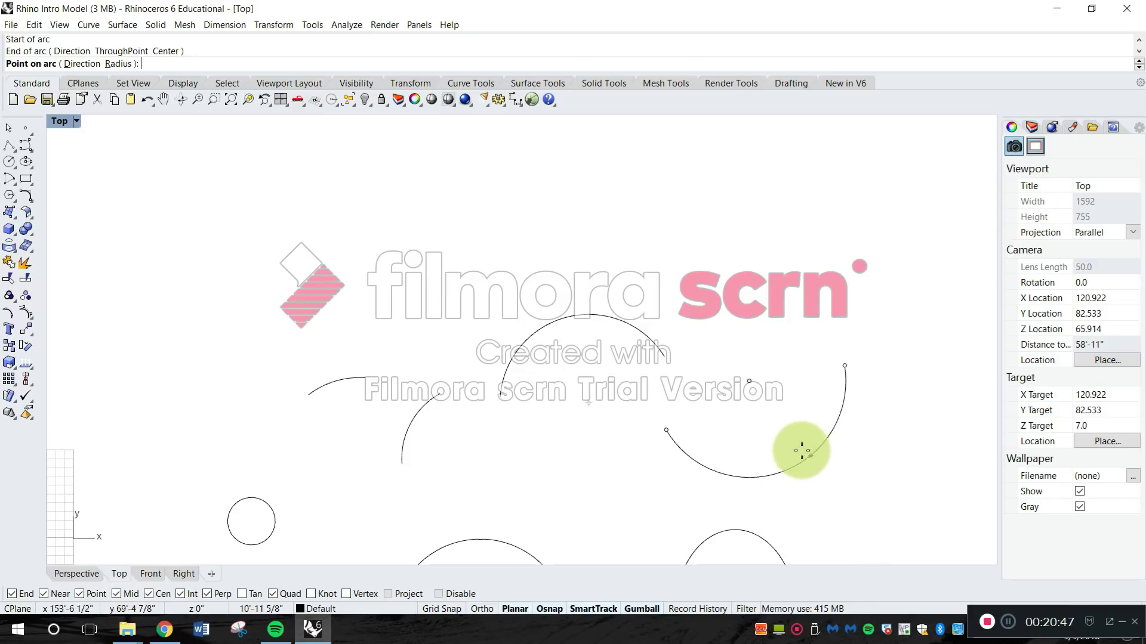
pyautogui.click(801, 464)
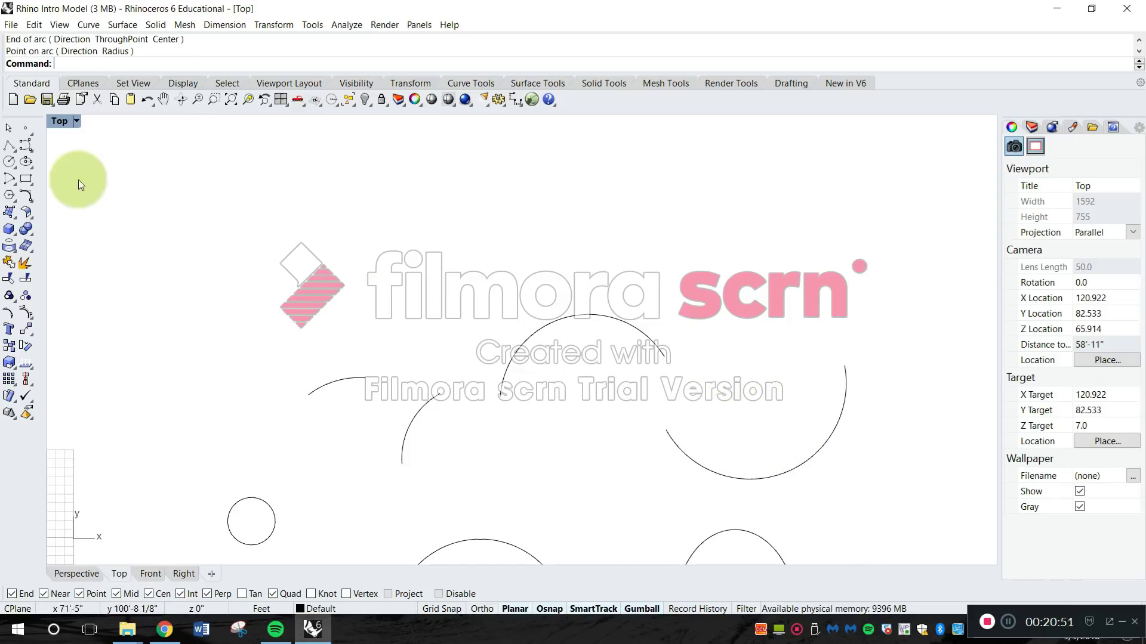
# Draw a tall, narrow rectangle from corner to corner in the empty area above and left of the arcs
pyautogui.click(26, 179)
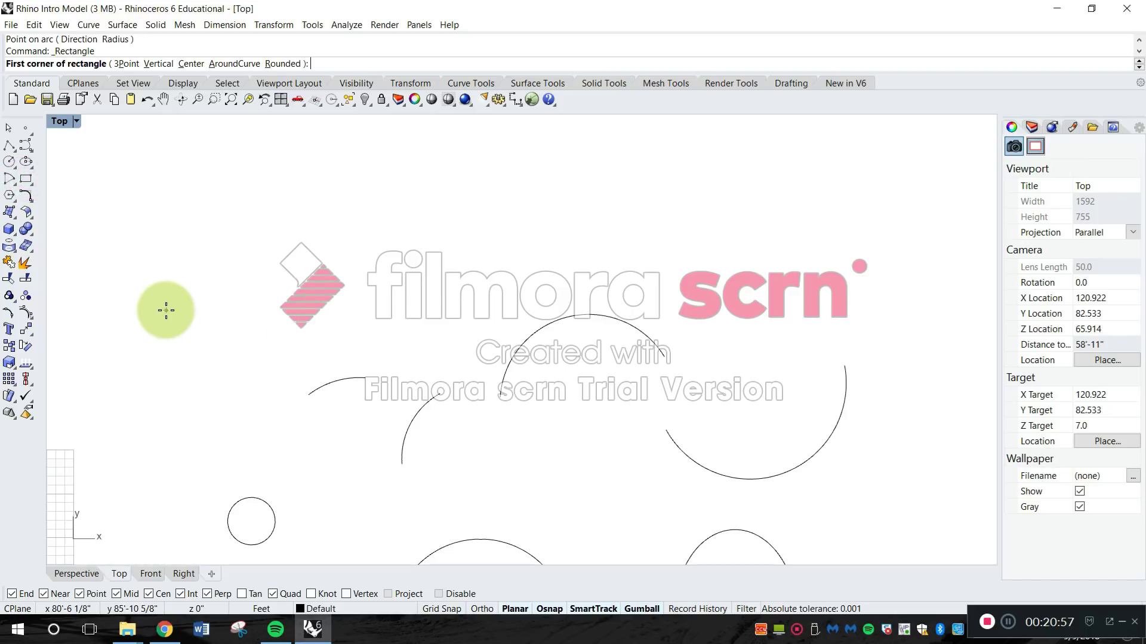
pyautogui.click(166, 311)
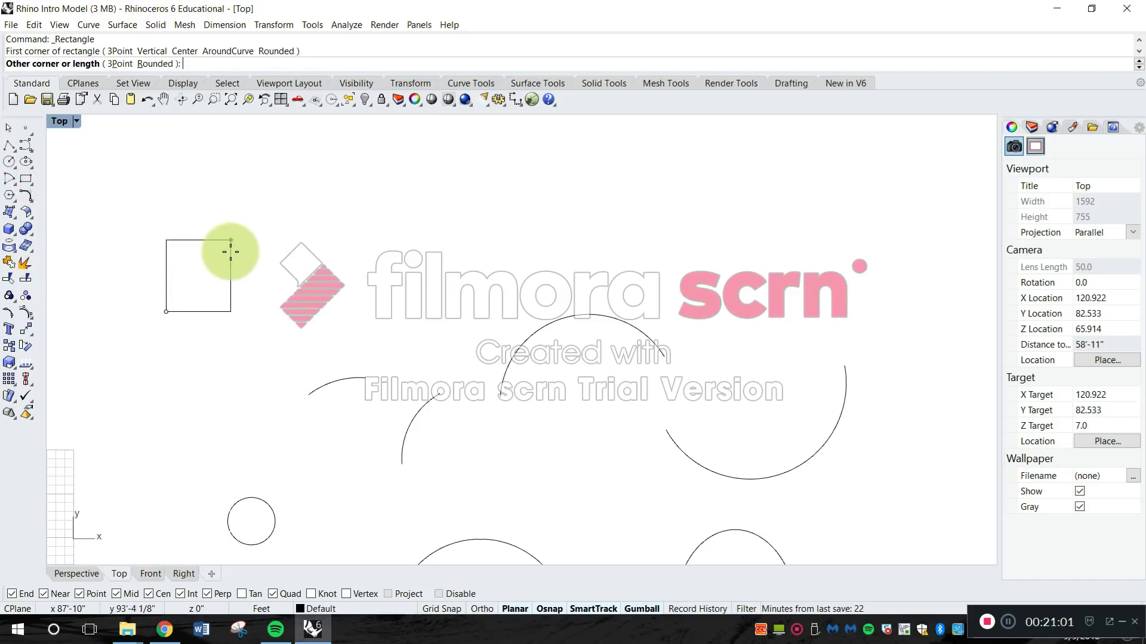
pyautogui.click(221, 204)
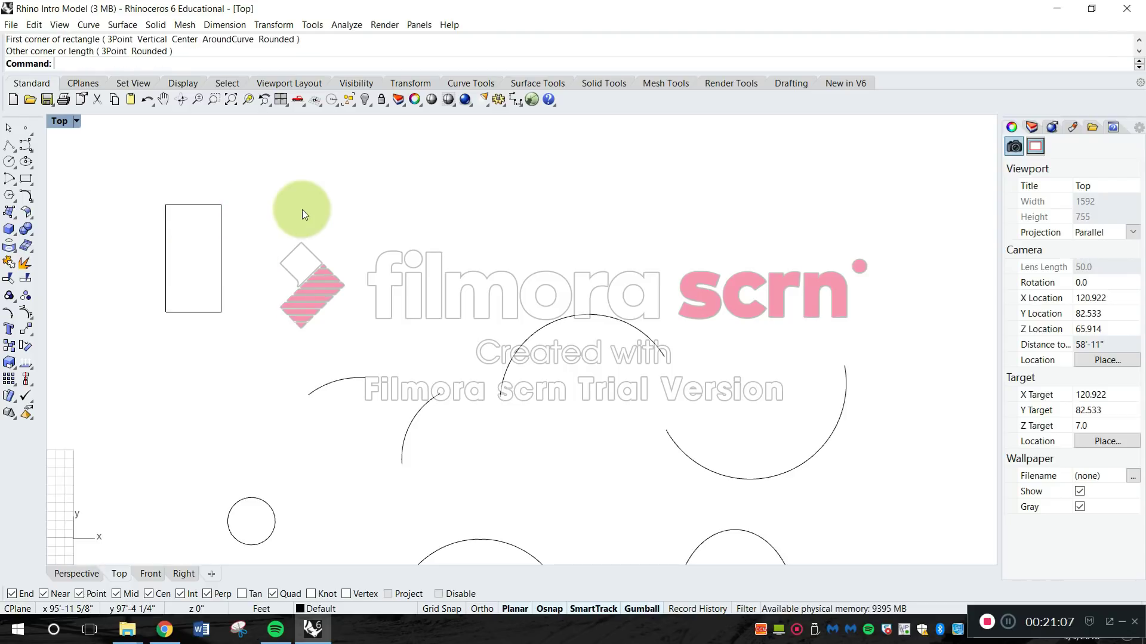
# Draw a larger rectangle beside the narrow one, constraining its opposite corner so that it forms a square
pyautogui.rightClick(339, 247)
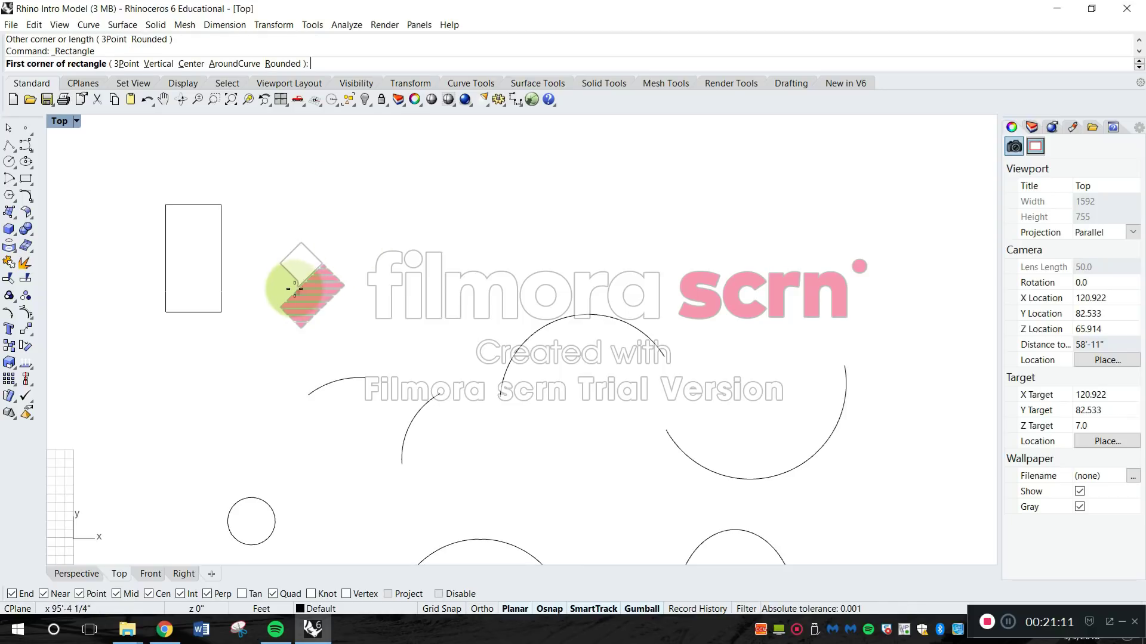
pyautogui.moveTo(311, 400); pyautogui.dragTo(220, 490, button='right')
pyautogui.moveTo(273, 422); pyautogui.dragTo(389, 383, button='right')
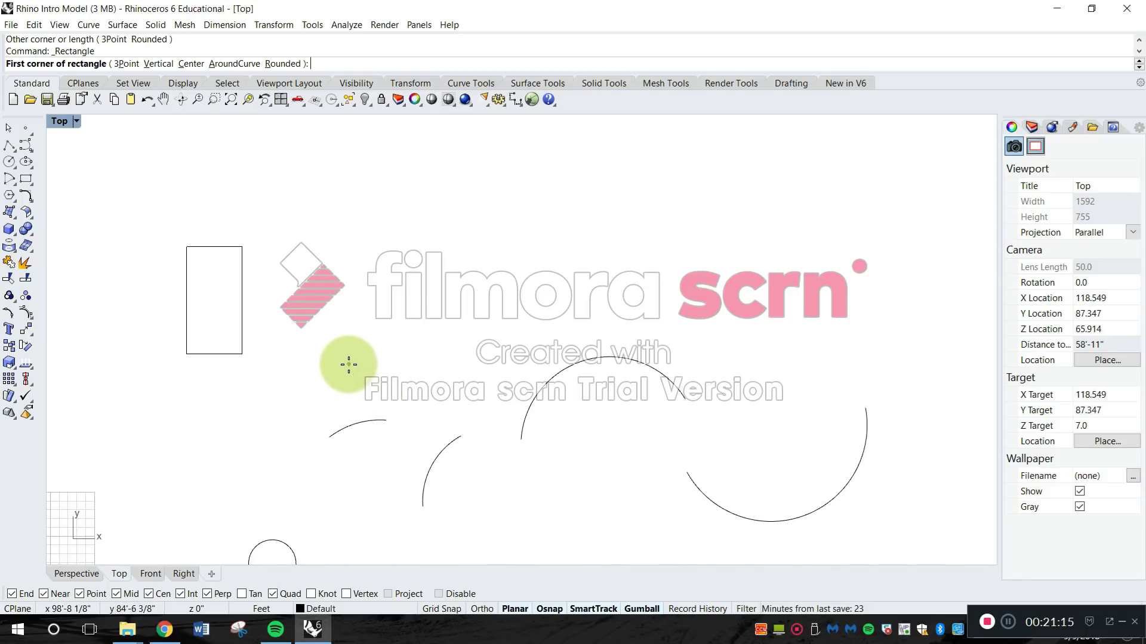
pyautogui.click(342, 356)
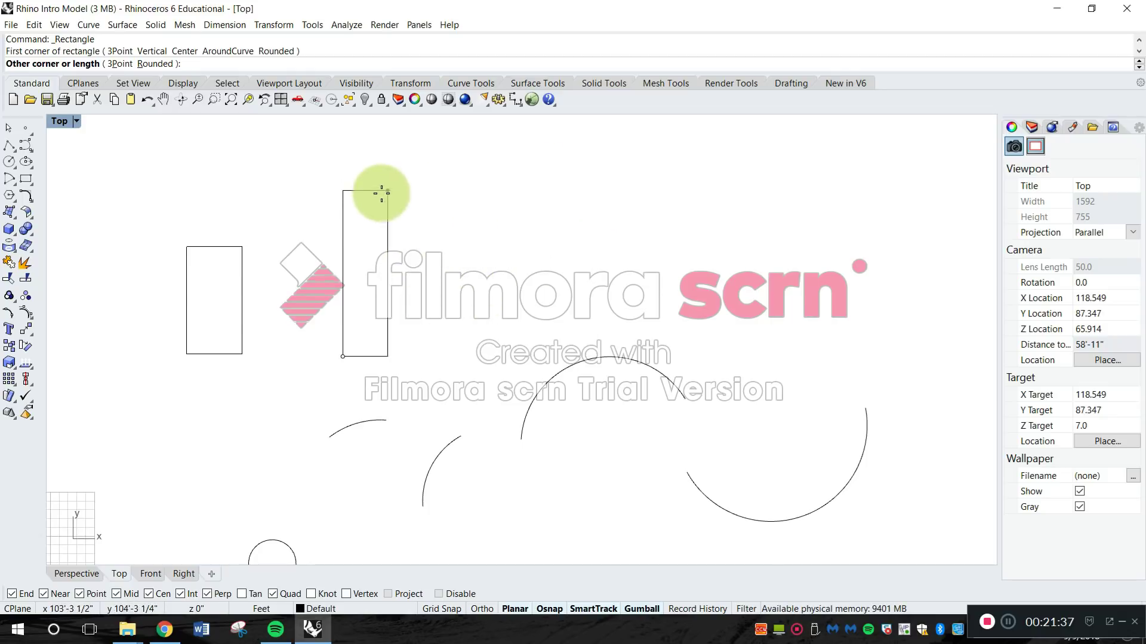
pyautogui.press('shift')
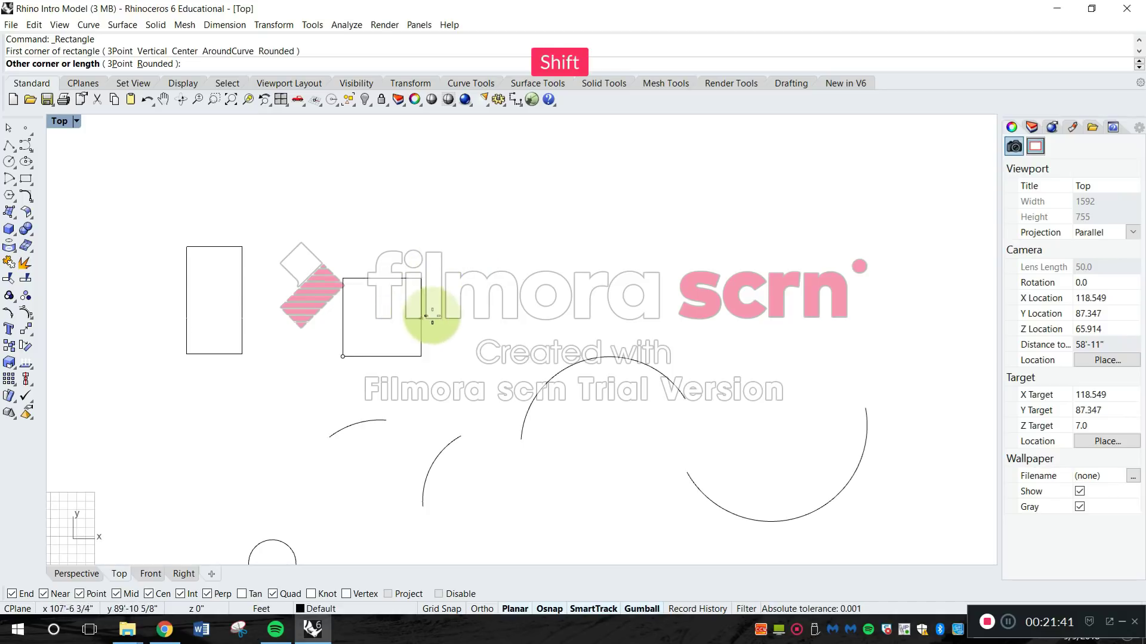
pyautogui.click(546, 168)
pyautogui.moveTo(455, 249); pyautogui.dragTo(299, 339, button='right')
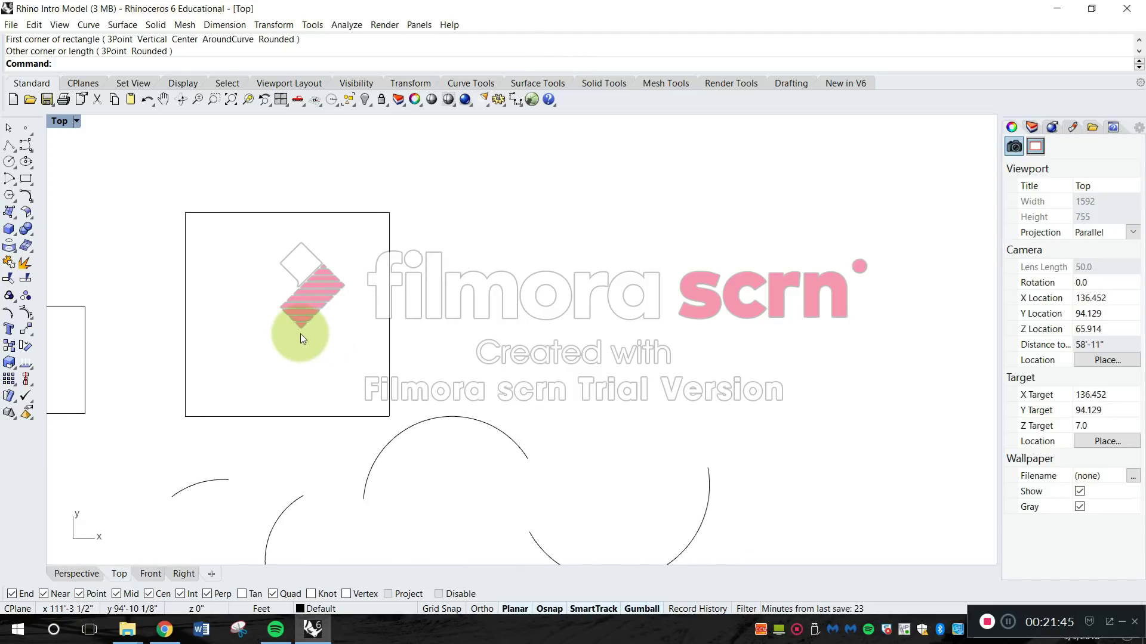
pyautogui.moveTo(391, 371); pyautogui.dragTo(478, 346, button='right')
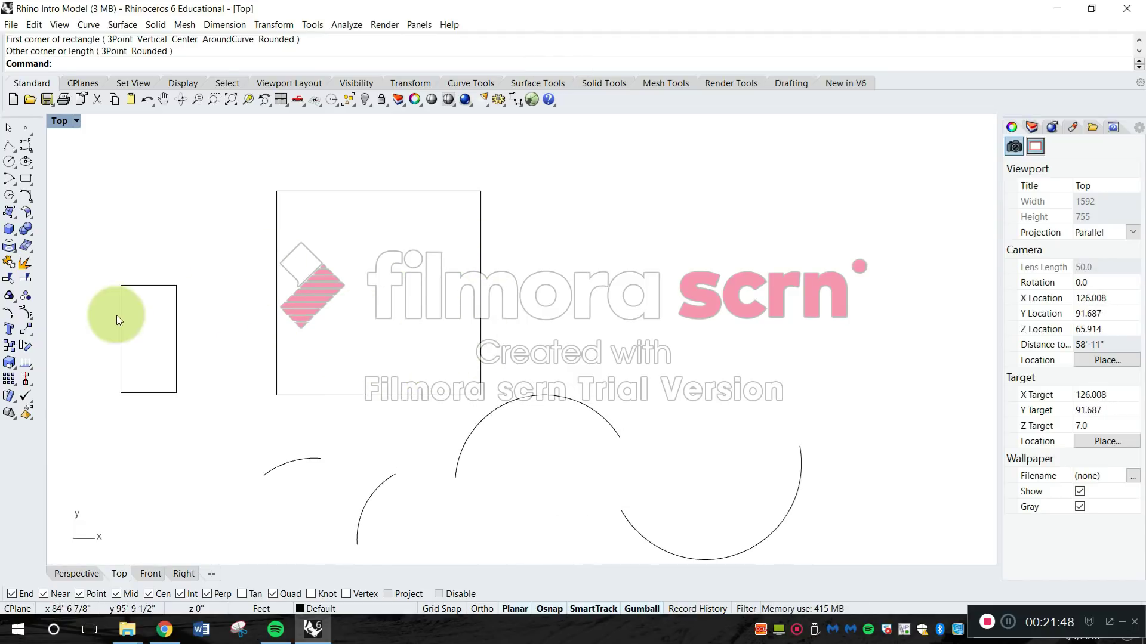
pyautogui.moveTo(360, 279)
pyautogui.mouseDown(button='right')
pyautogui.moveTo(367, 328)
pyautogui.moveTo(455, 302)
pyautogui.moveTo(376, 410)
pyautogui.moveTo(454, 303)
pyautogui.moveTo(651, 179)
pyautogui.moveTo(425, 357)
pyautogui.mouseUp(button='right')
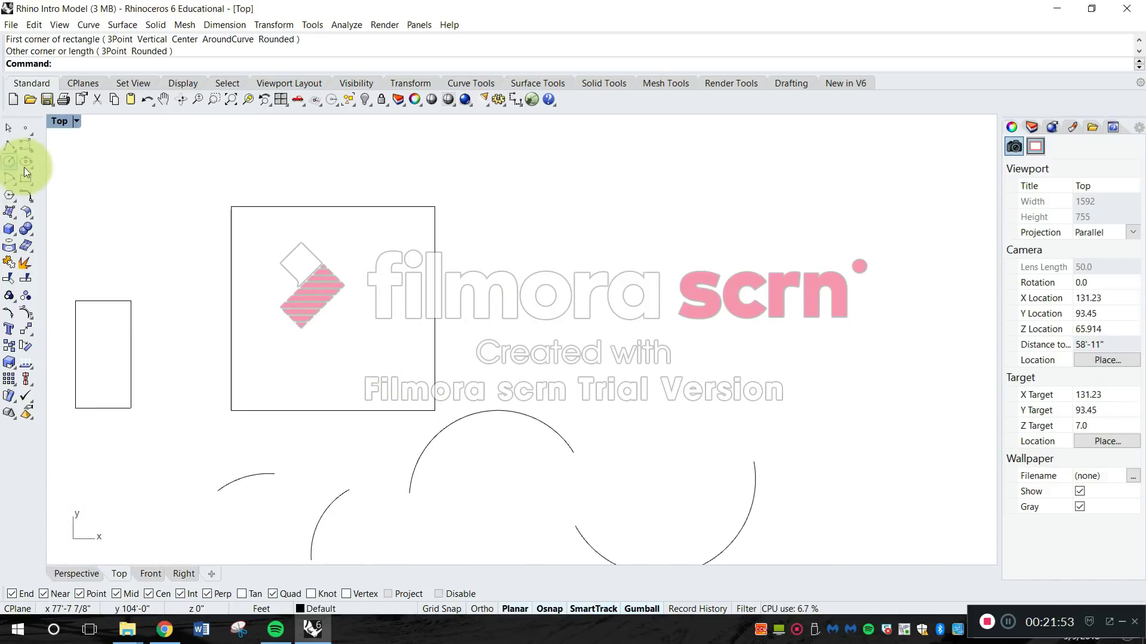
pyautogui.click(31, 186)
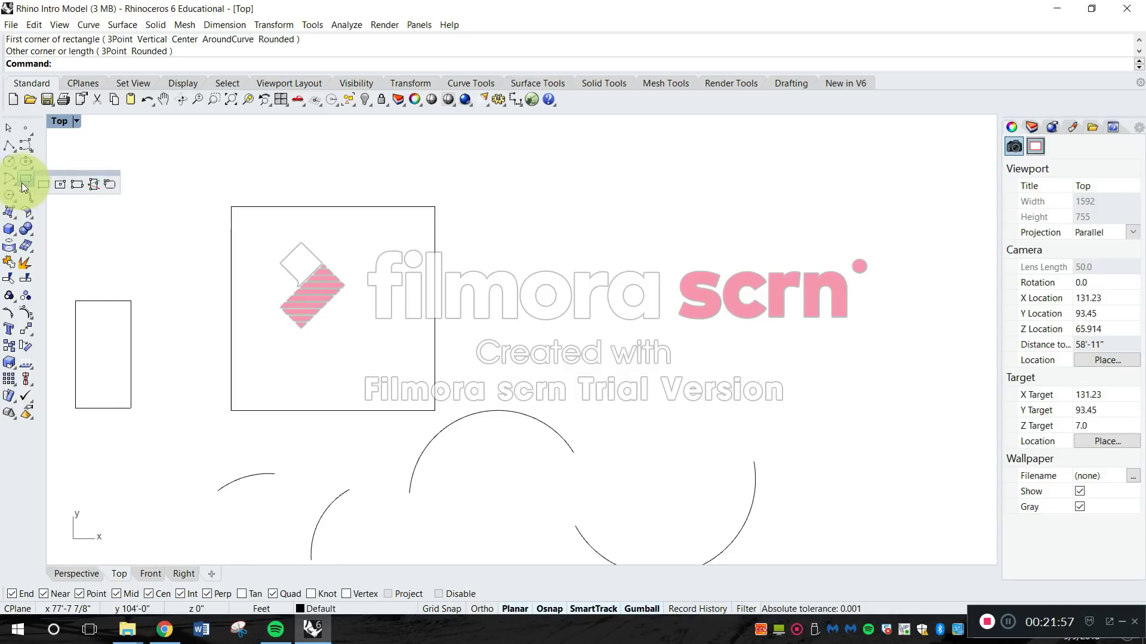
pyautogui.click(361, 4)
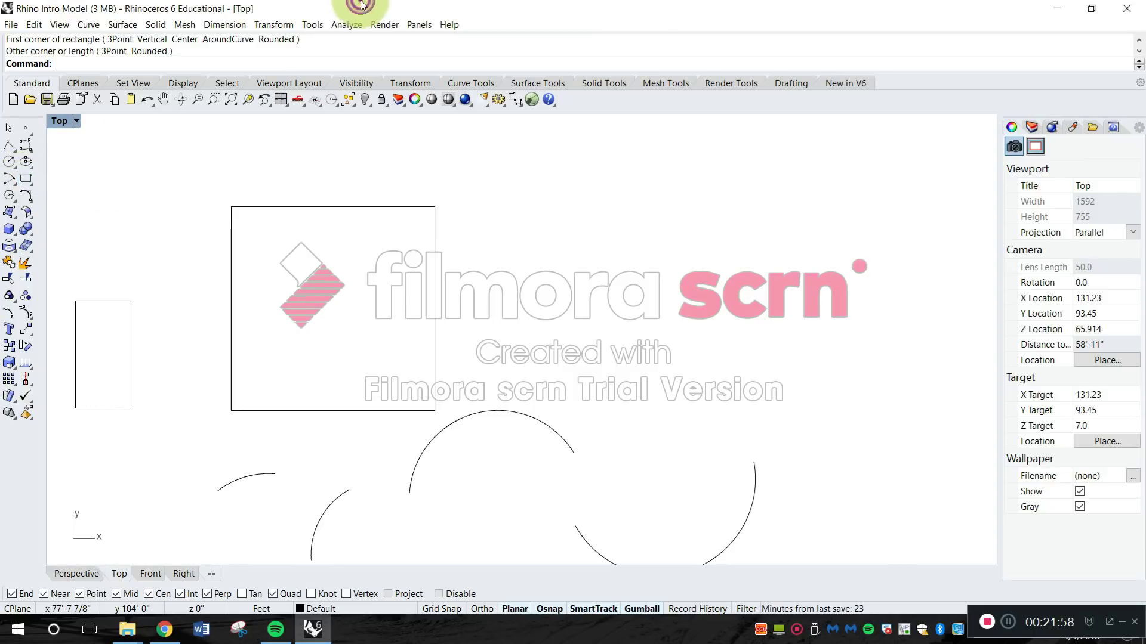
# Draw a four-sided inscribed polygon beside the square, with one corner constrained straight above its center to form a diamond
pyautogui.click(9, 197)
pyautogui.moveTo(559, 224); pyautogui.dragTo(448, 248, button='right')
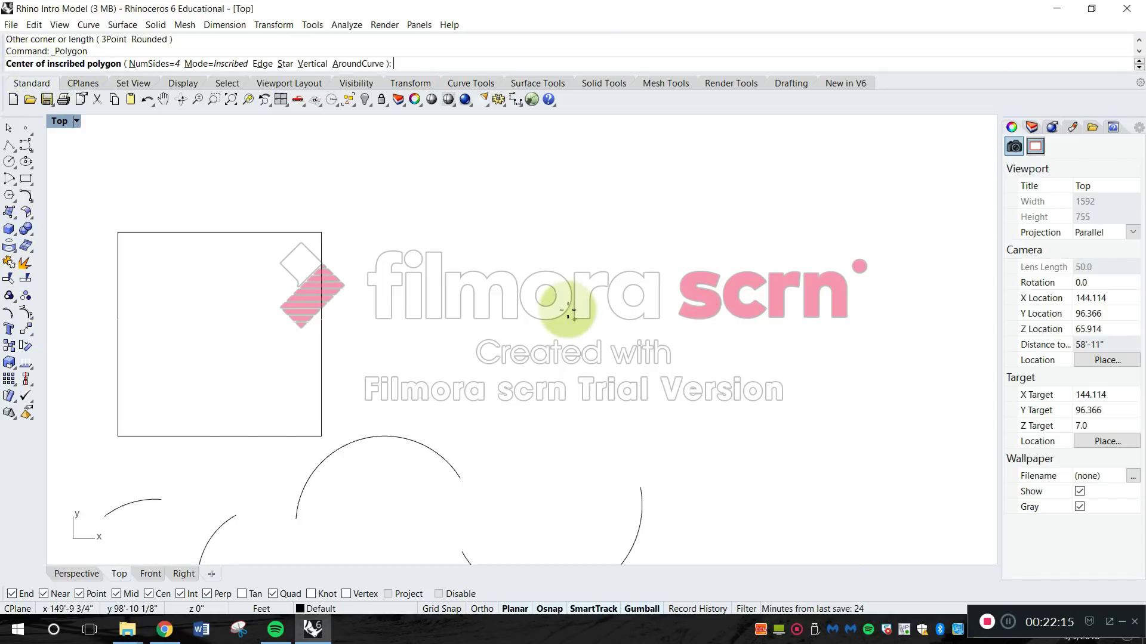
pyautogui.click(560, 292)
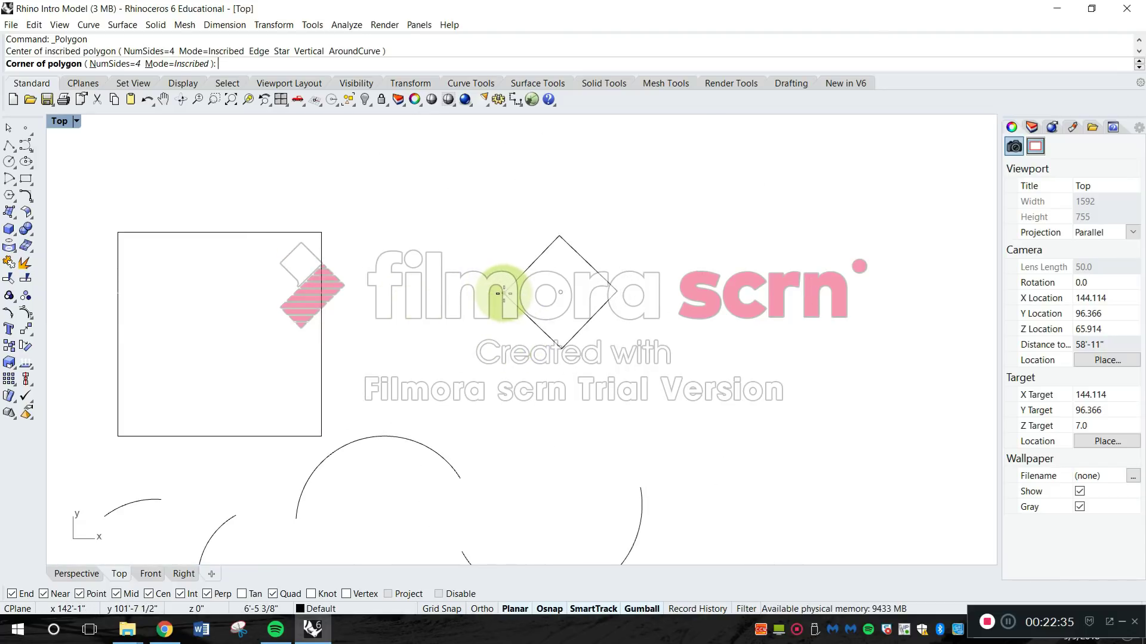
pyautogui.press('shift')
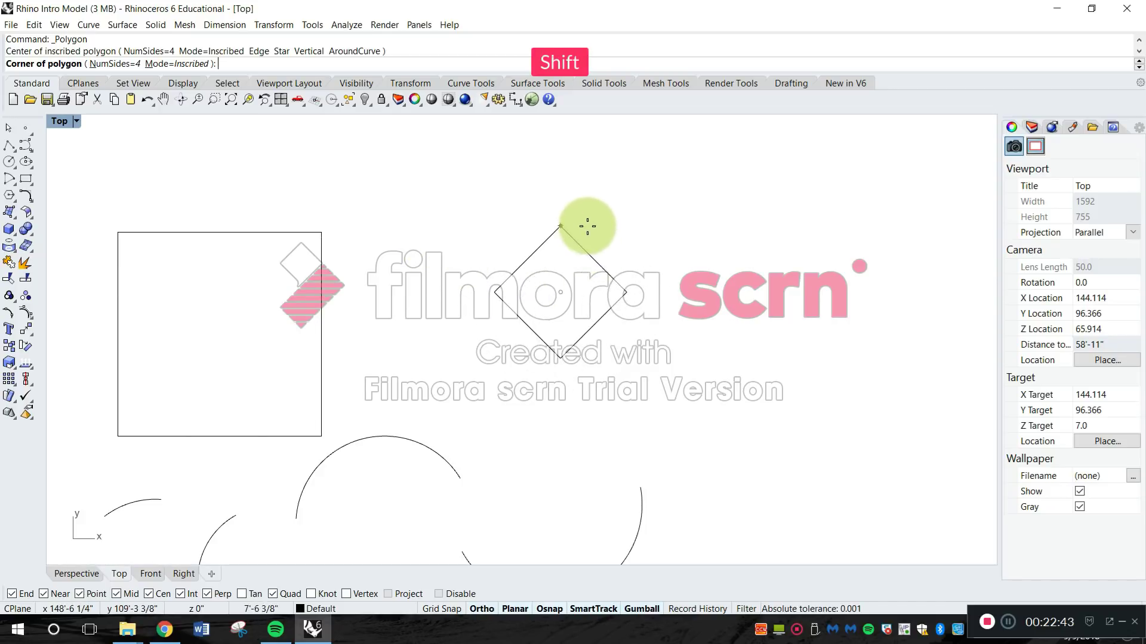
pyautogui.keyDown('shift'); pyautogui.click(576, 240); pyautogui.keyUp('shift')
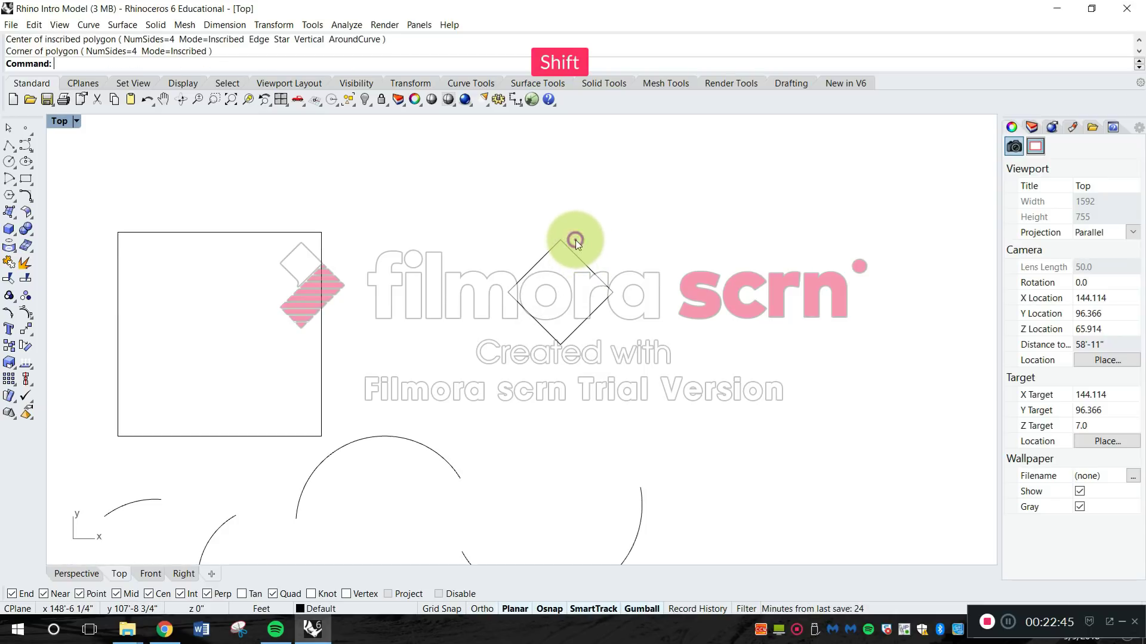
# Draw an inscribed polygon with 5 sides beside the diamond, with one corner constrained straight above its center
pyautogui.rightClick(658, 220)
pyautogui.moveTo(755, 260); pyautogui.dragTo(532, 265, button='right')
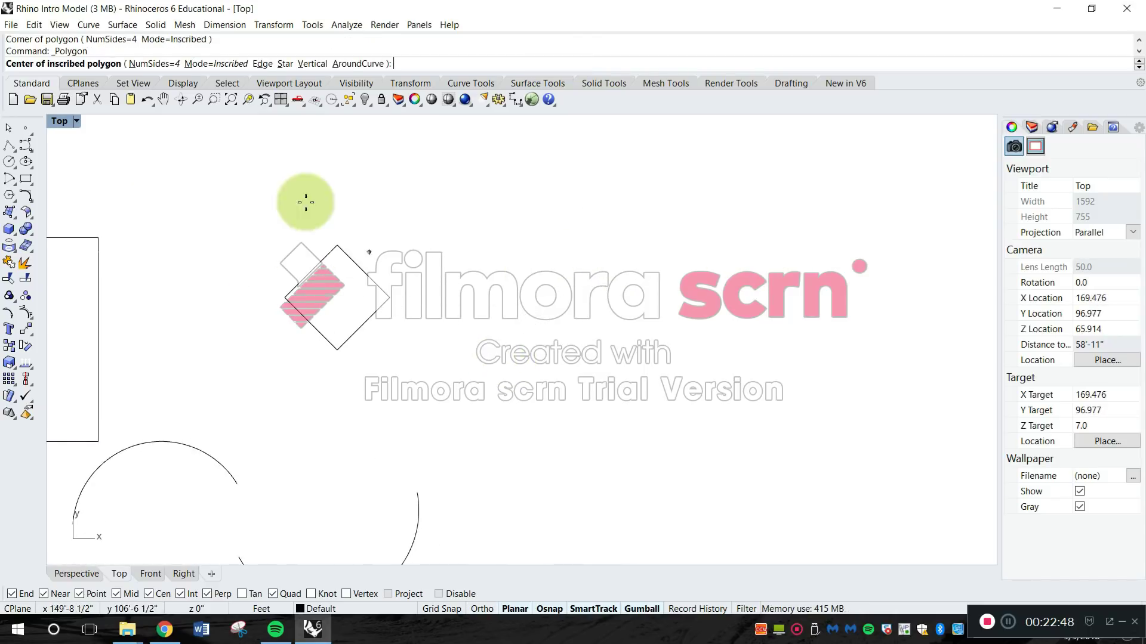
pyautogui.click(152, 65)
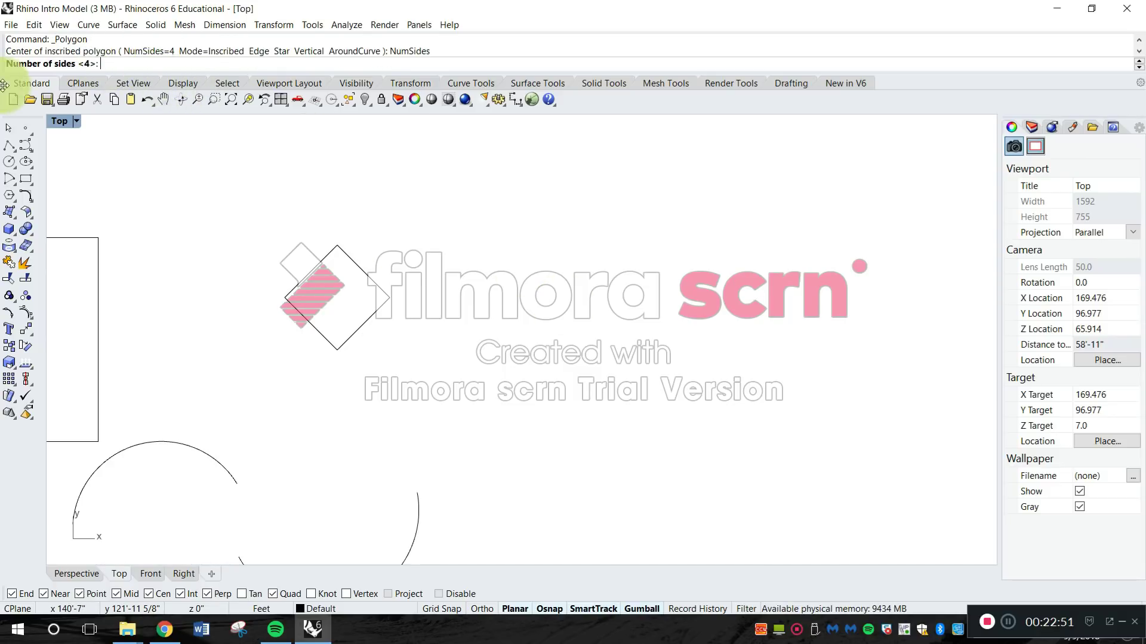
pyautogui.write('5')
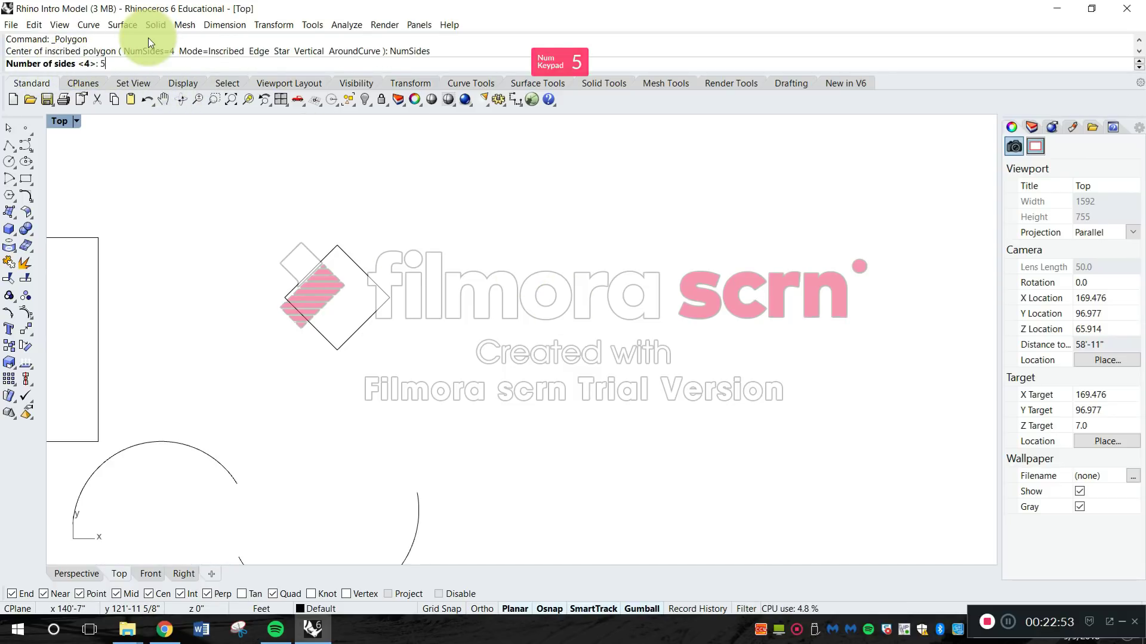
pyautogui.press('Return')
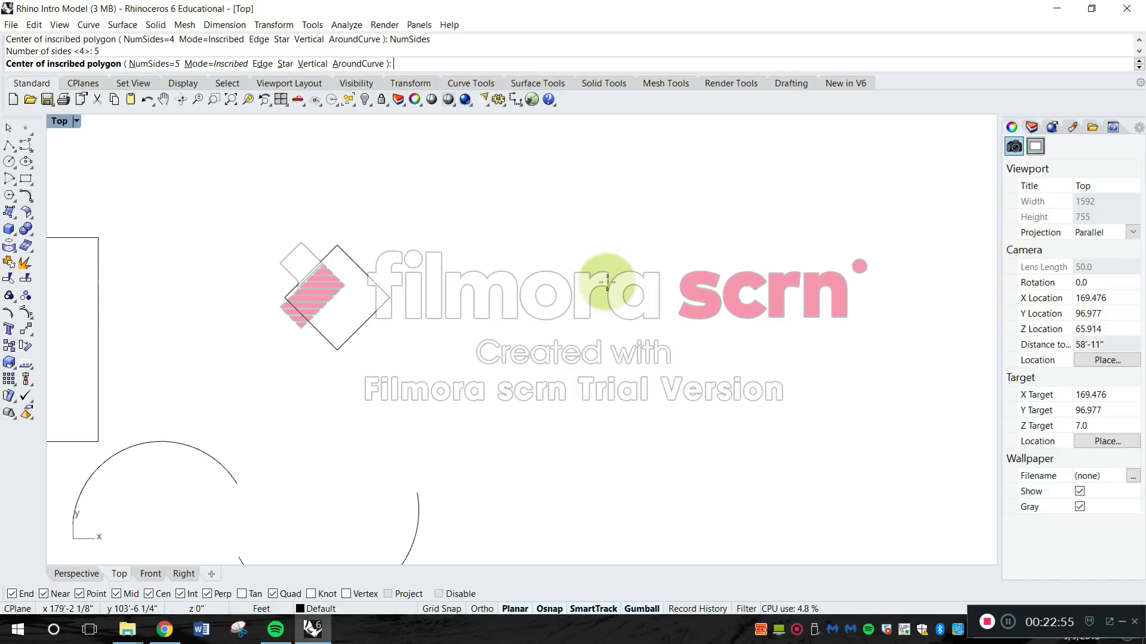
pyautogui.click(489, 305)
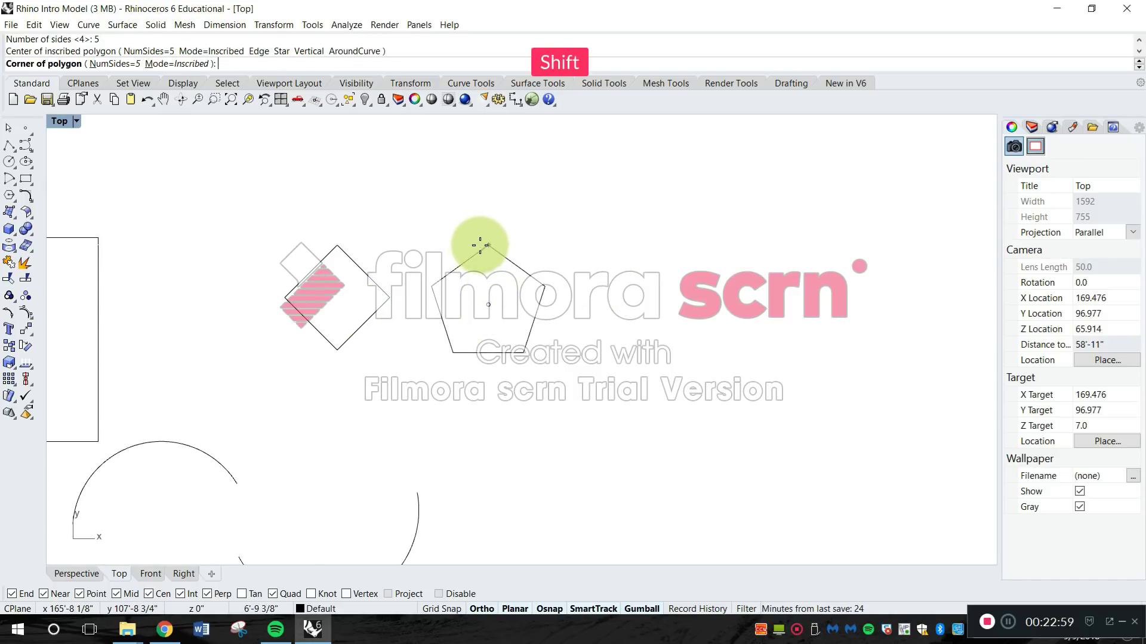
pyautogui.click(491, 256)
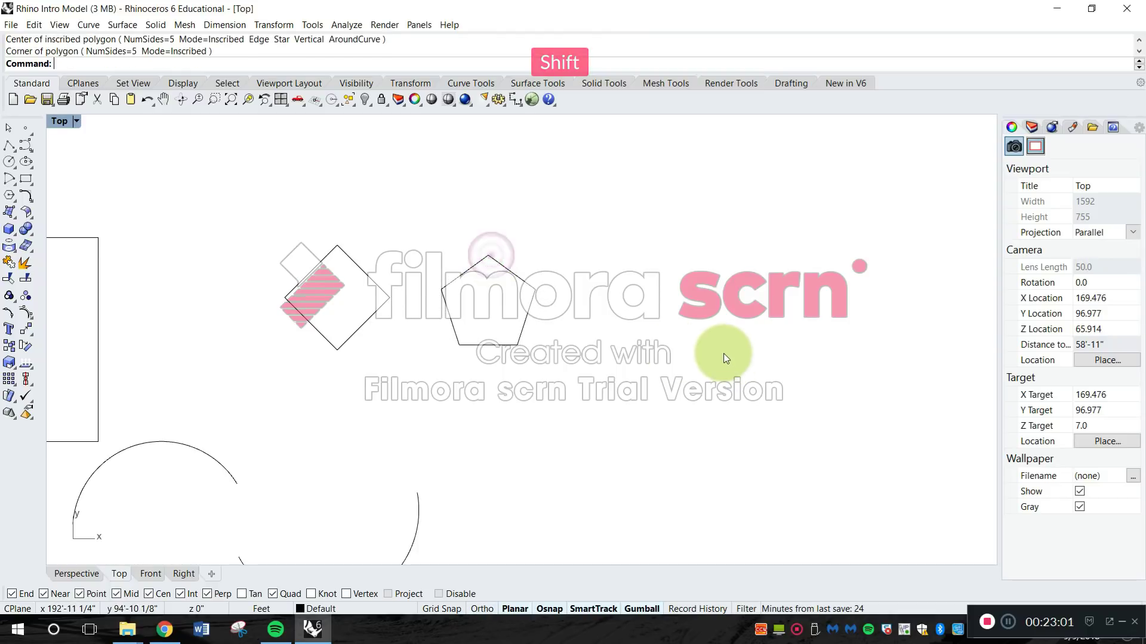
# Draw an inscribed polygon with 6 sides beside the pentagon, constraining one corner horizontally from its center so the top edge is level
pyautogui.moveTo(723, 353); pyautogui.dragTo(658, 359, button='right')
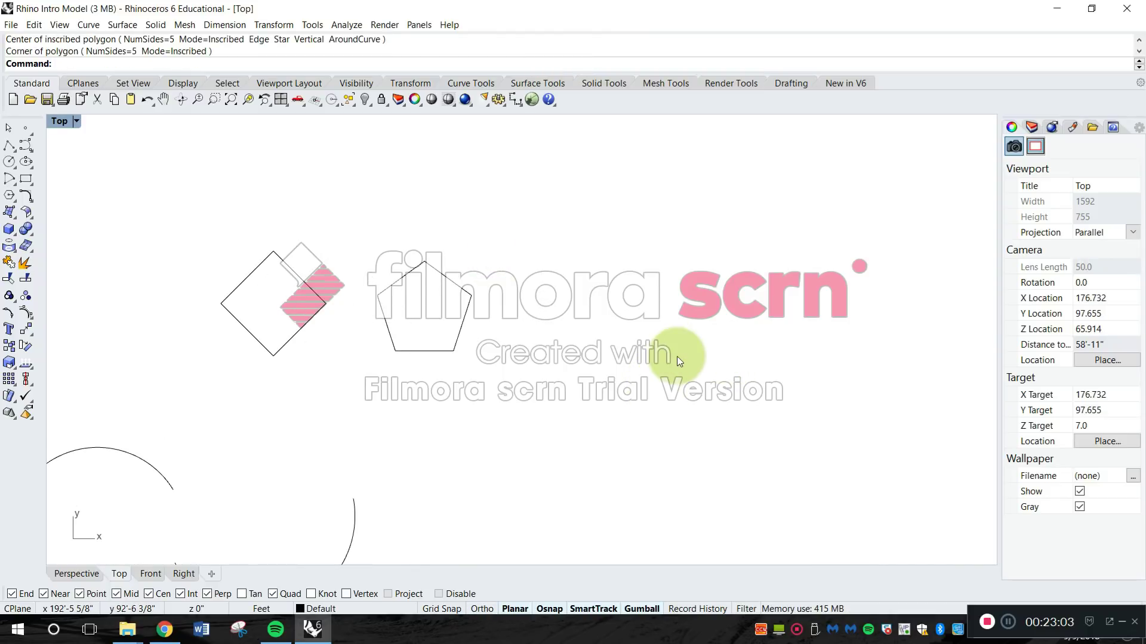
pyautogui.rightClick(546, 312)
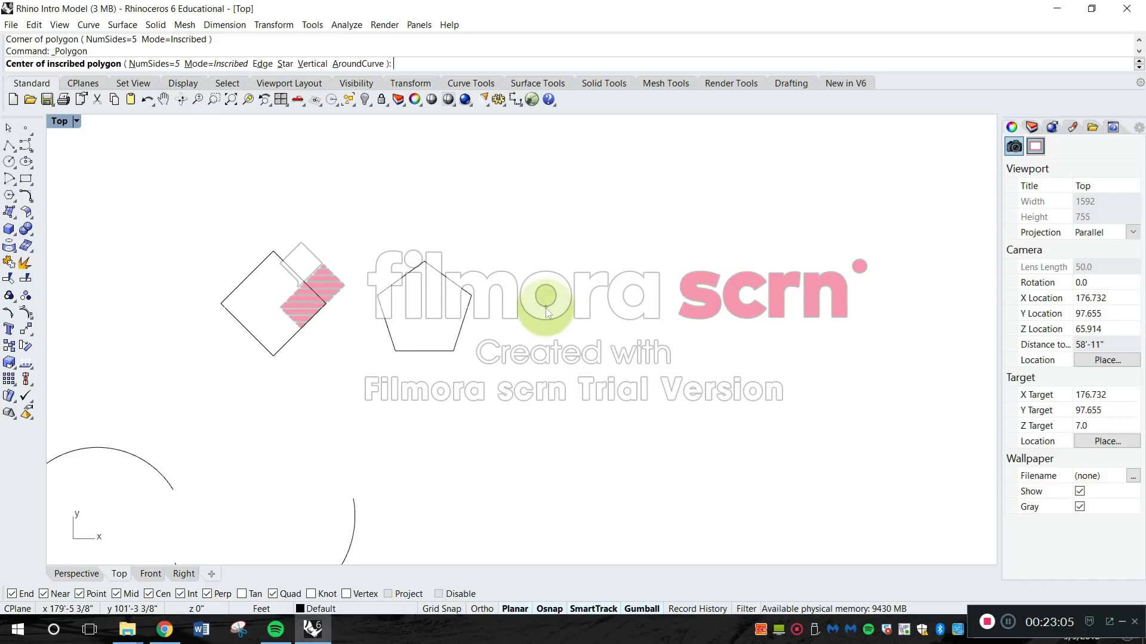
pyautogui.click(153, 63)
pyautogui.write('6')
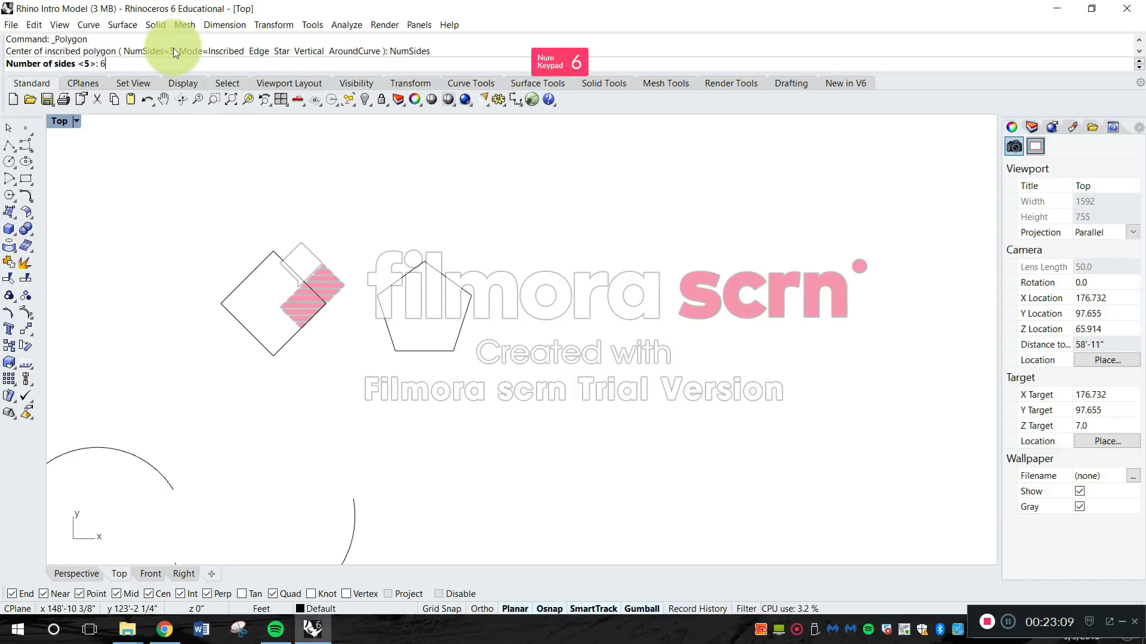
pyautogui.press('Return')
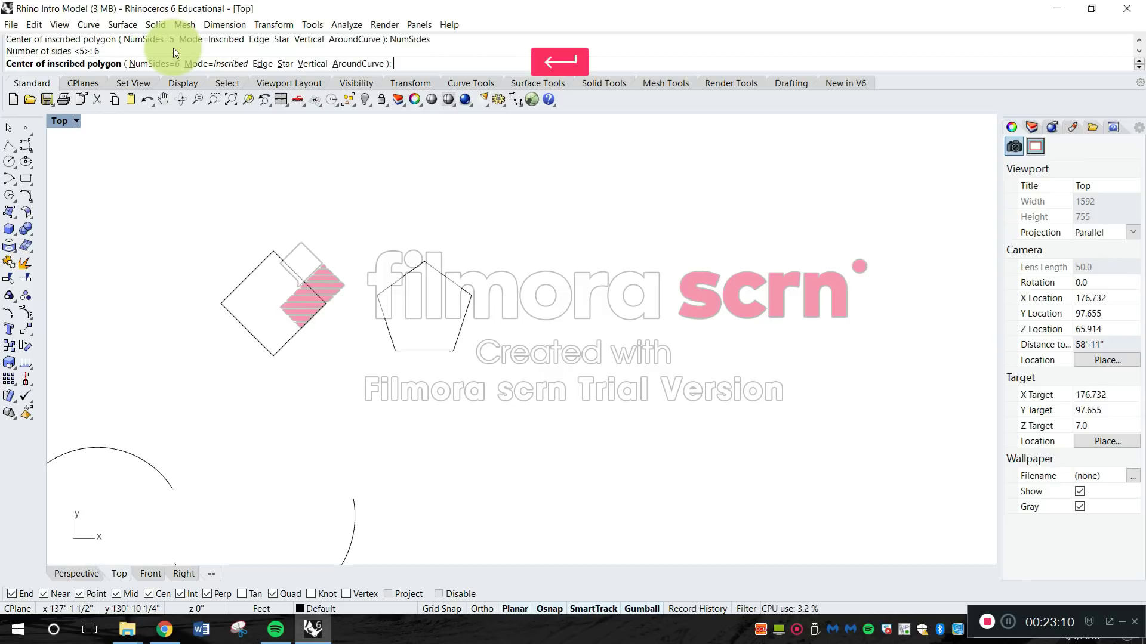
pyautogui.click(546, 297)
pyautogui.press('shift')
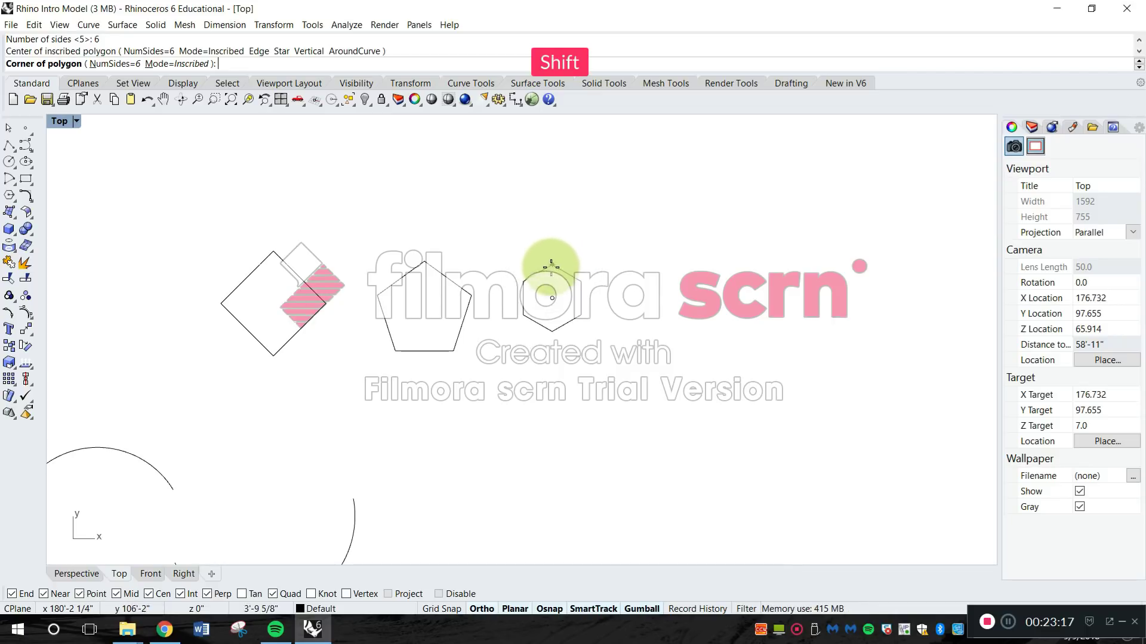
pyautogui.press('shift')
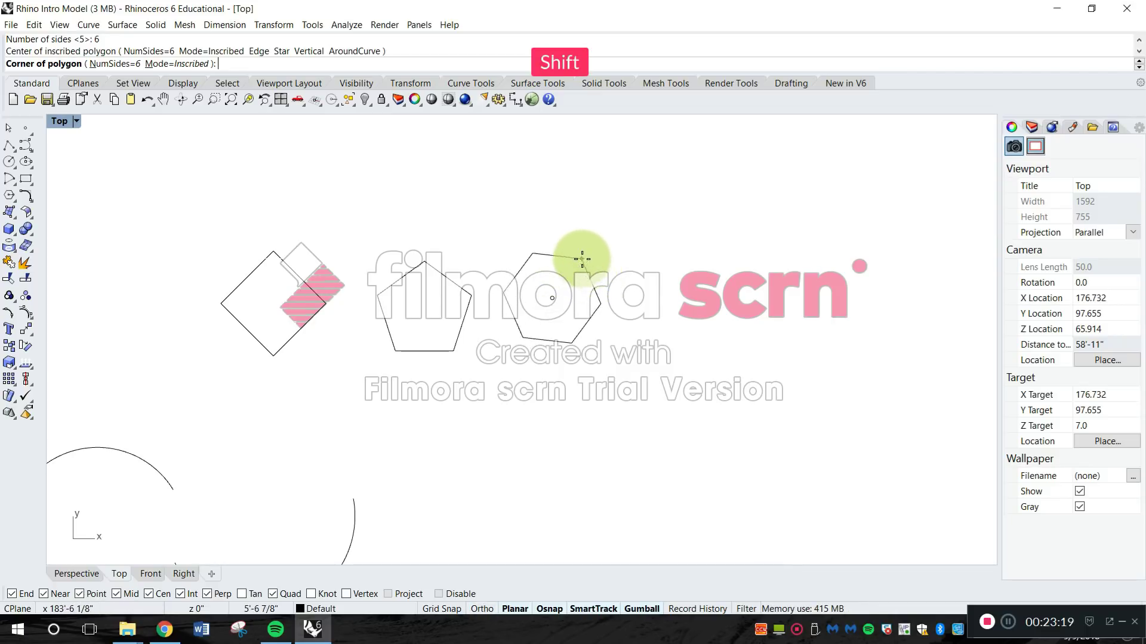
pyautogui.keyDown('shift'); pyautogui.click(603, 298); pyautogui.keyUp('shift')
# Draw a larger inscribed polygon with 50 sides beside the hexagon, approximating a circle
pyautogui.moveTo(779, 323); pyautogui.dragTo(714, 320, button='right')
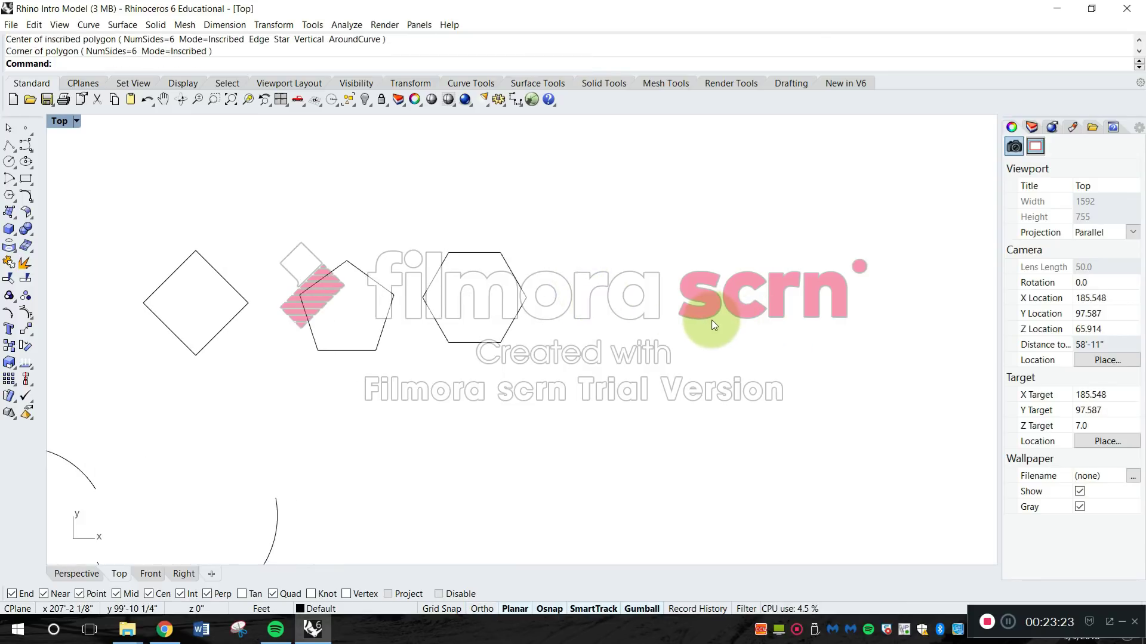
pyautogui.rightClick(692, 328)
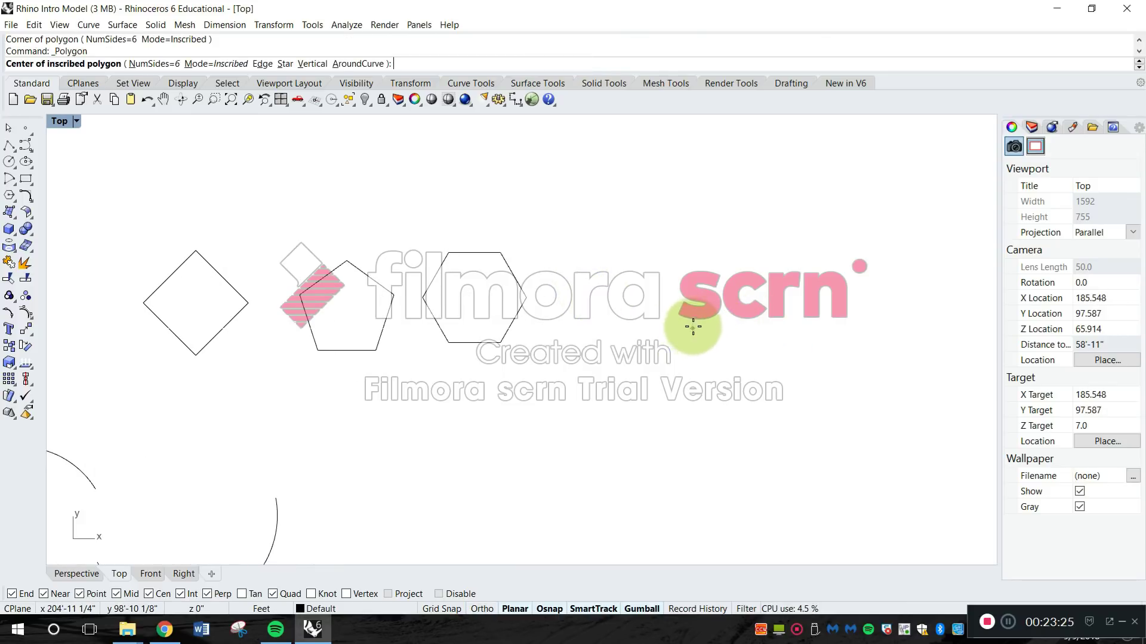
pyautogui.click(145, 63)
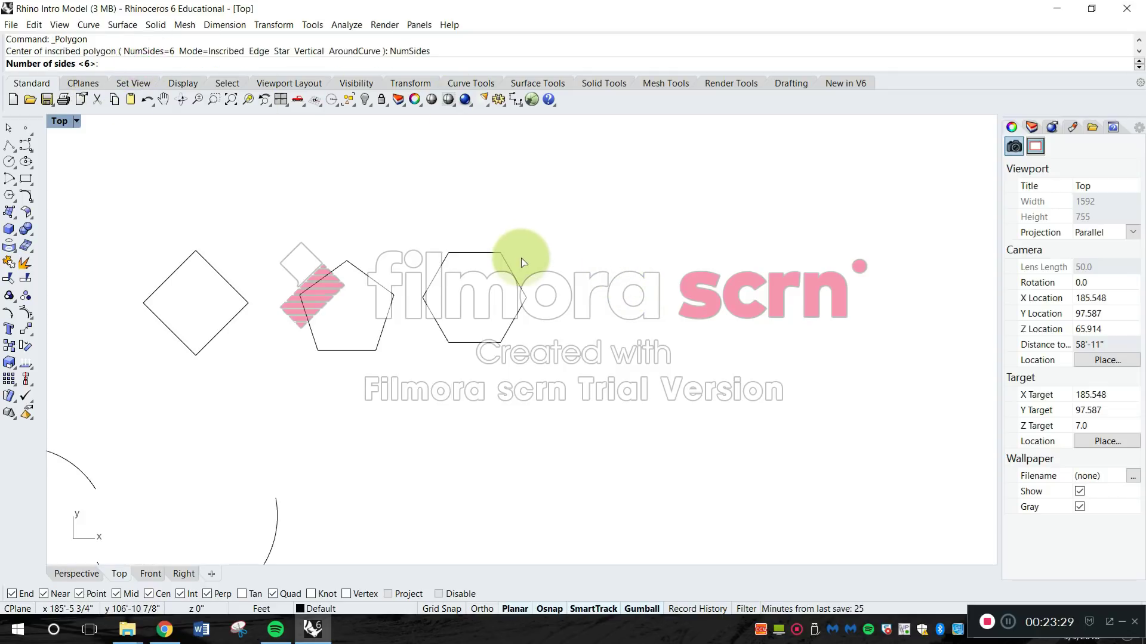
pyautogui.write('50')
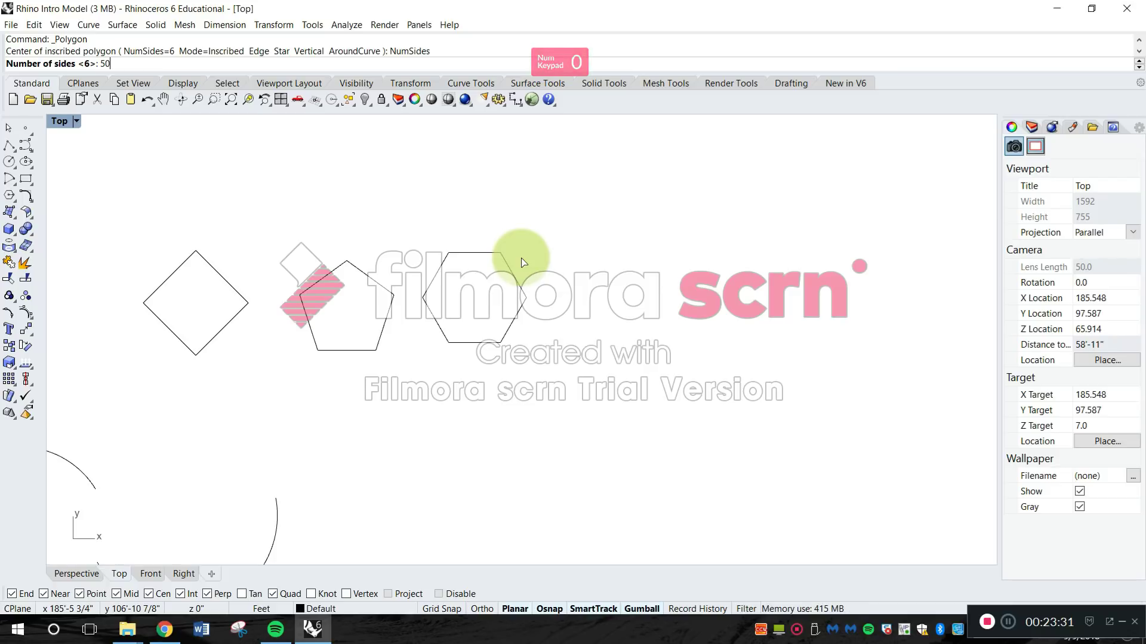
pyautogui.press('Return')
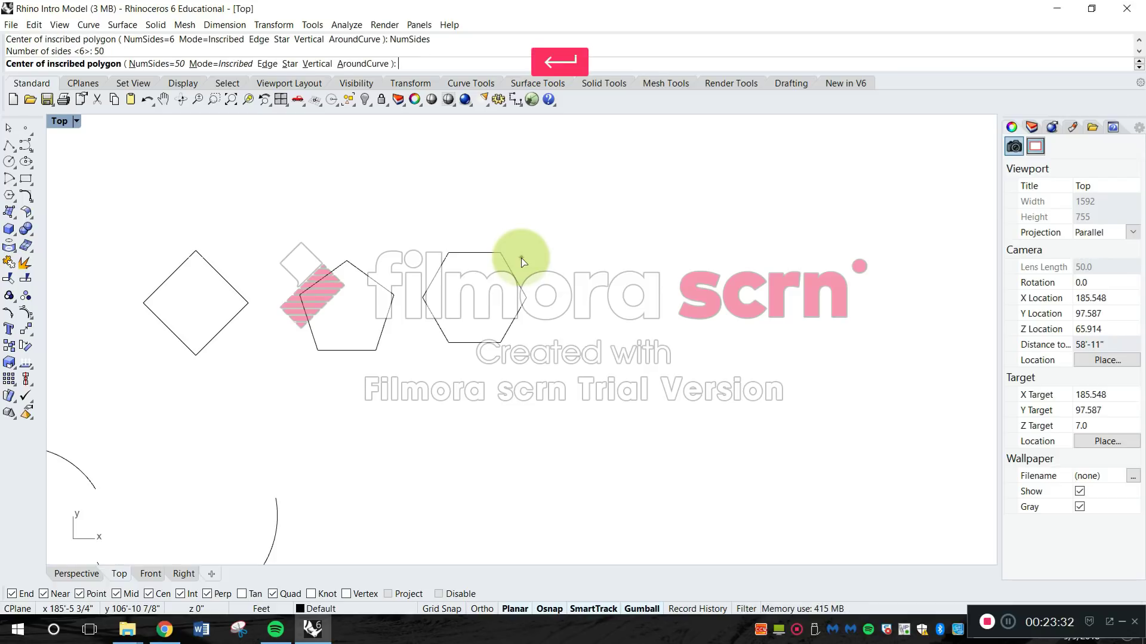
pyautogui.click(672, 308)
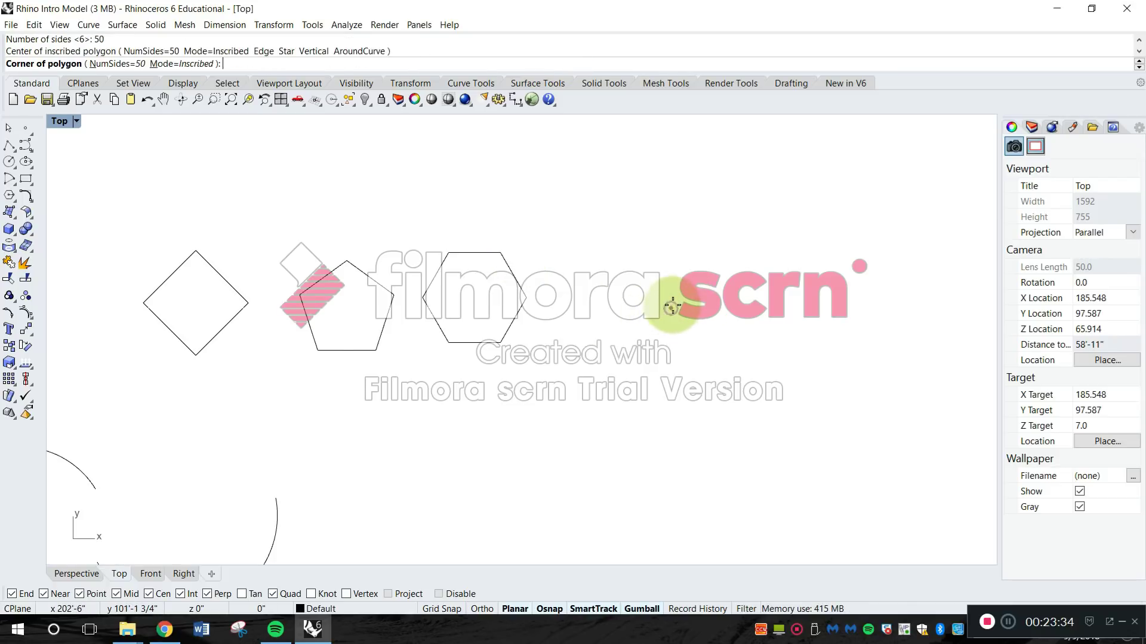
pyautogui.click(717, 245)
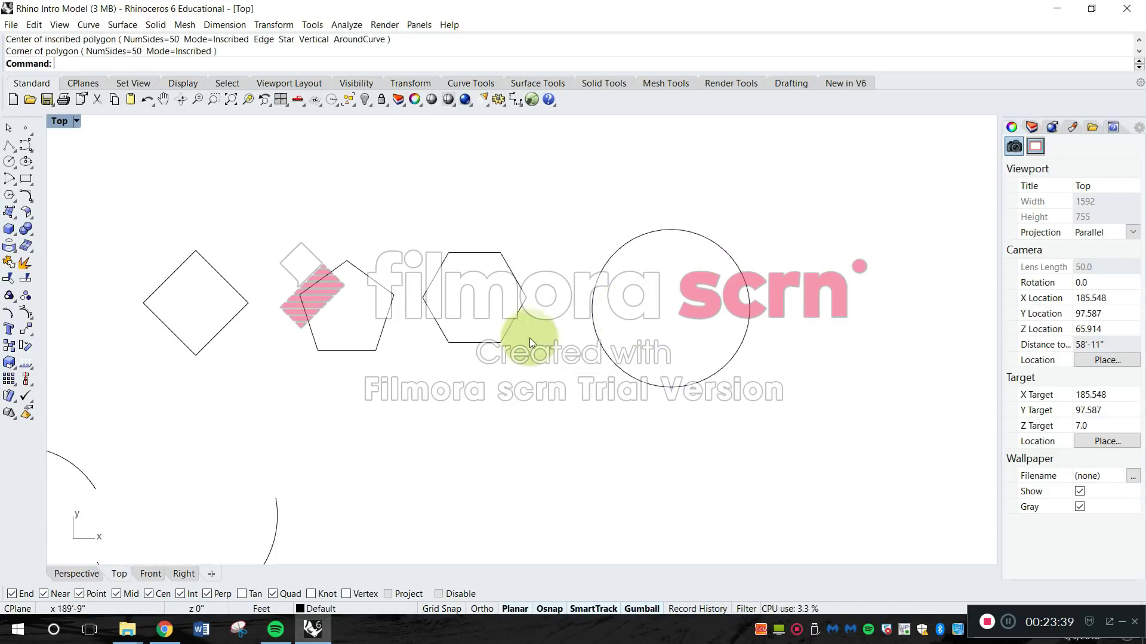
# Examine the 50-sided polygon up close and select it to inspect its straight segments and control points
pyautogui.scroll(6, 776, 347)
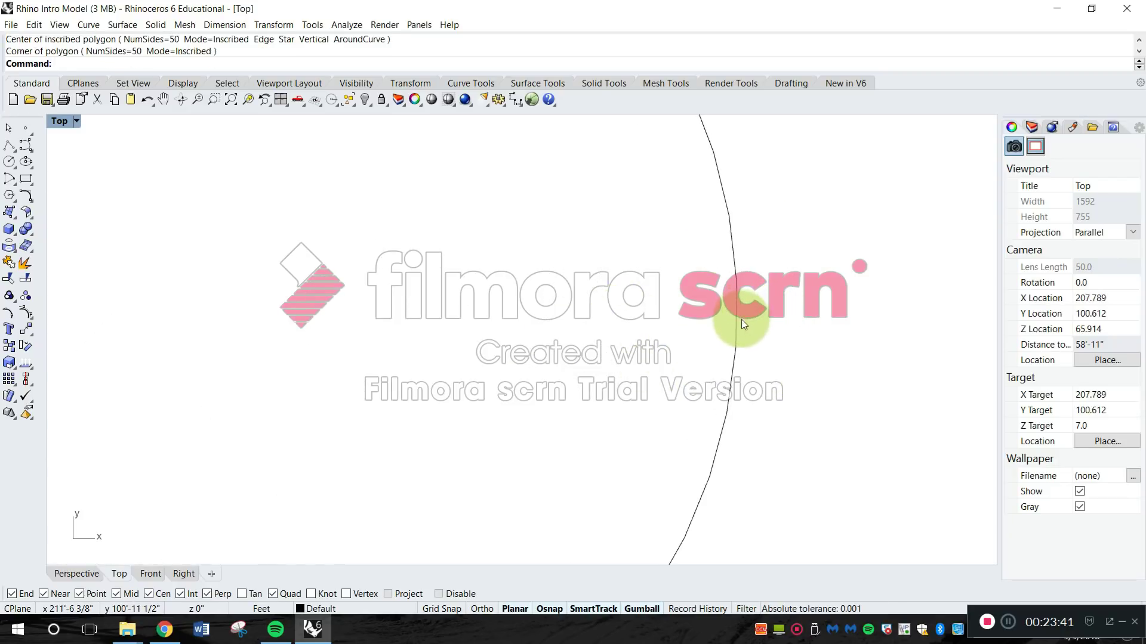
pyautogui.scroll(-2, 749, 333)
pyautogui.scroll(-3, 683, 245)
pyautogui.scroll(2, 715, 246)
pyautogui.click(717, 246)
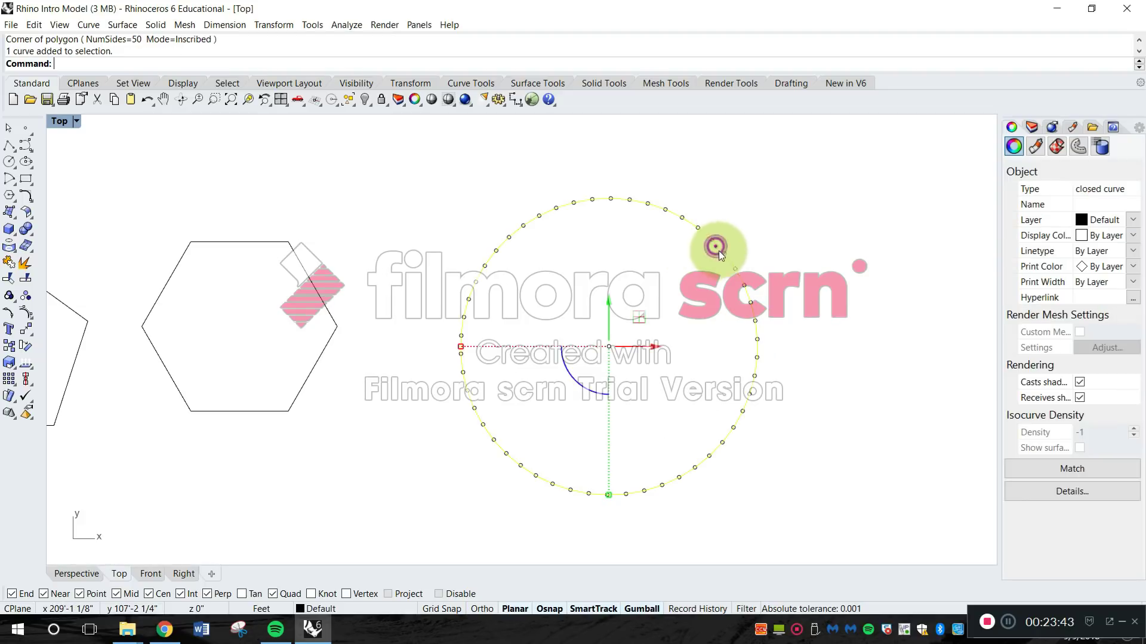
pyautogui.scroll(4, 736, 248)
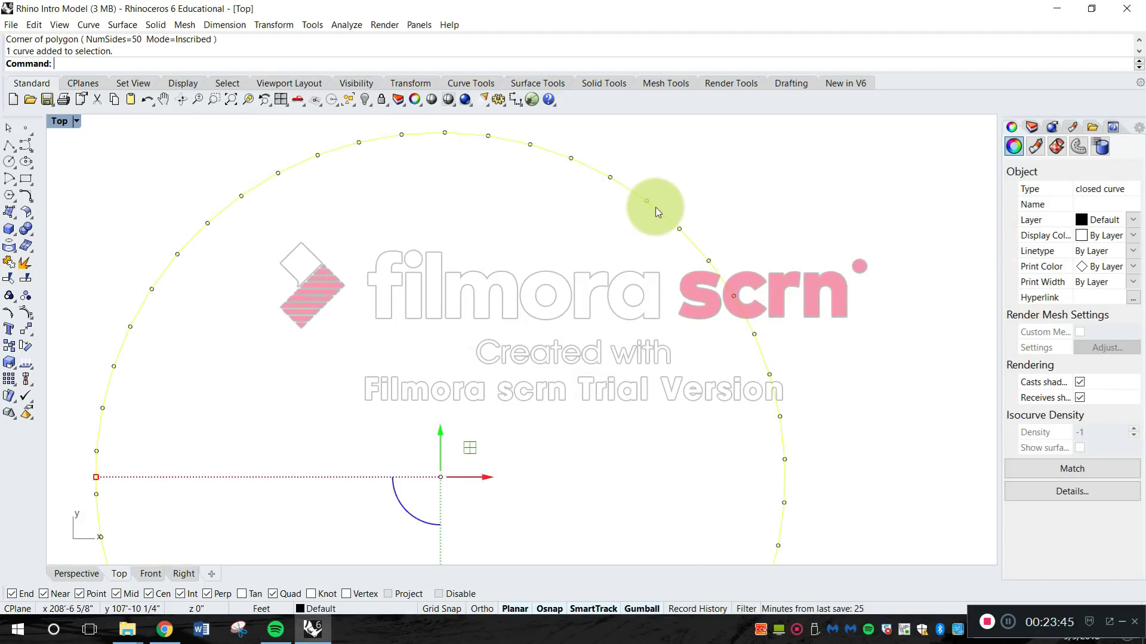
pyautogui.moveTo(195, 239); pyautogui.dragTo(314, 540, button='right')
pyautogui.scroll(4, 377, 320)
pyautogui.click(372, 292)
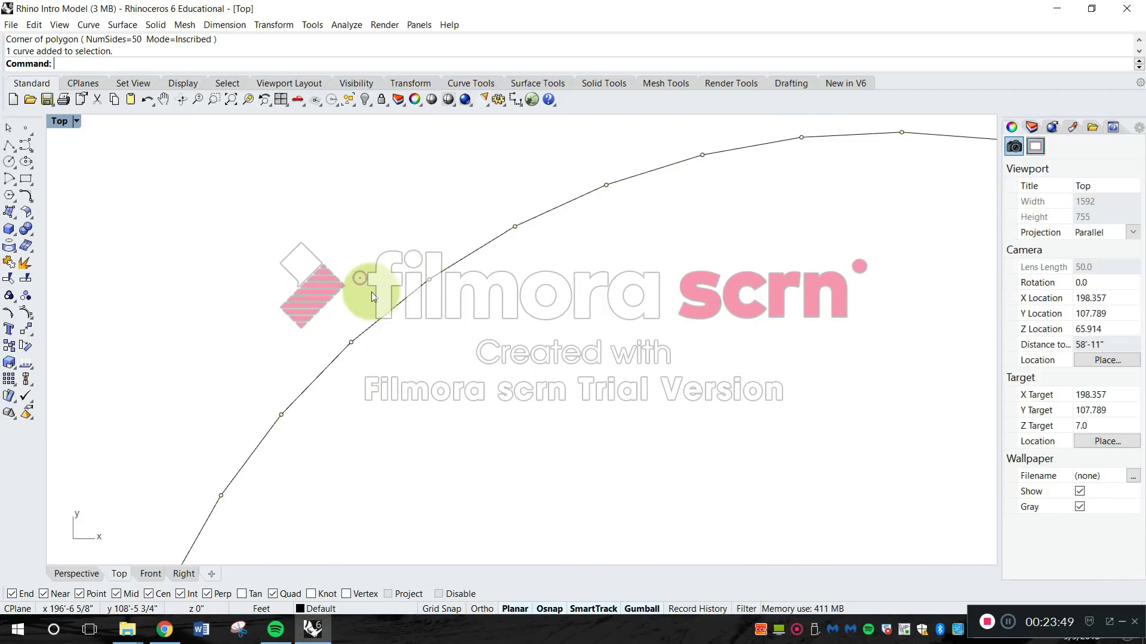
pyautogui.click(396, 311)
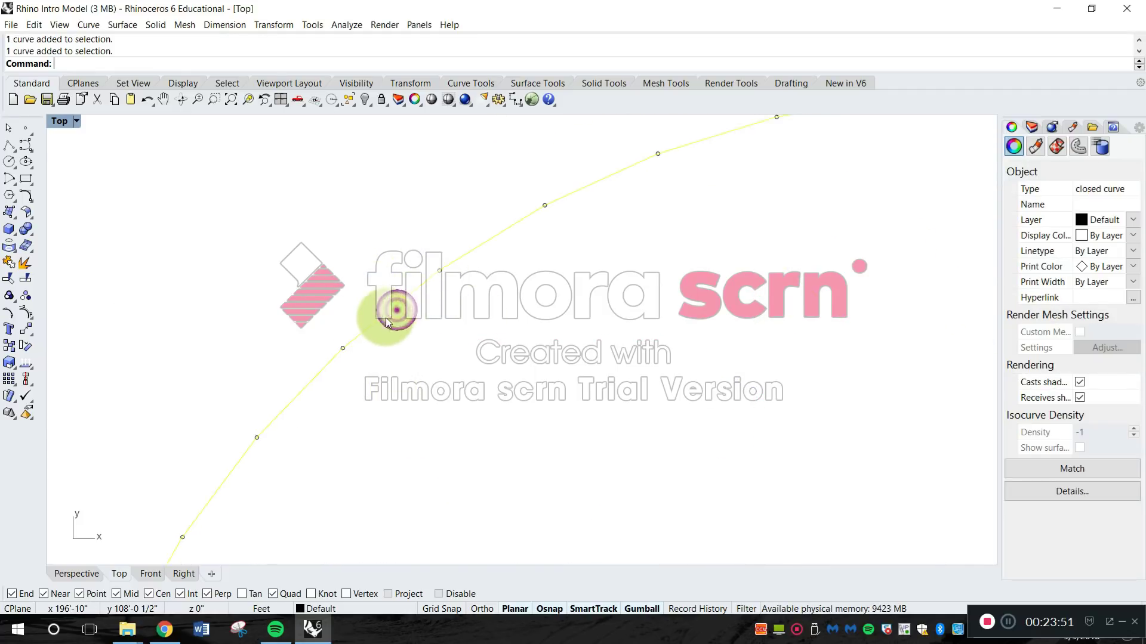
pyautogui.click(376, 306)
pyautogui.scroll(5, 309, 377)
pyautogui.click(300, 382)
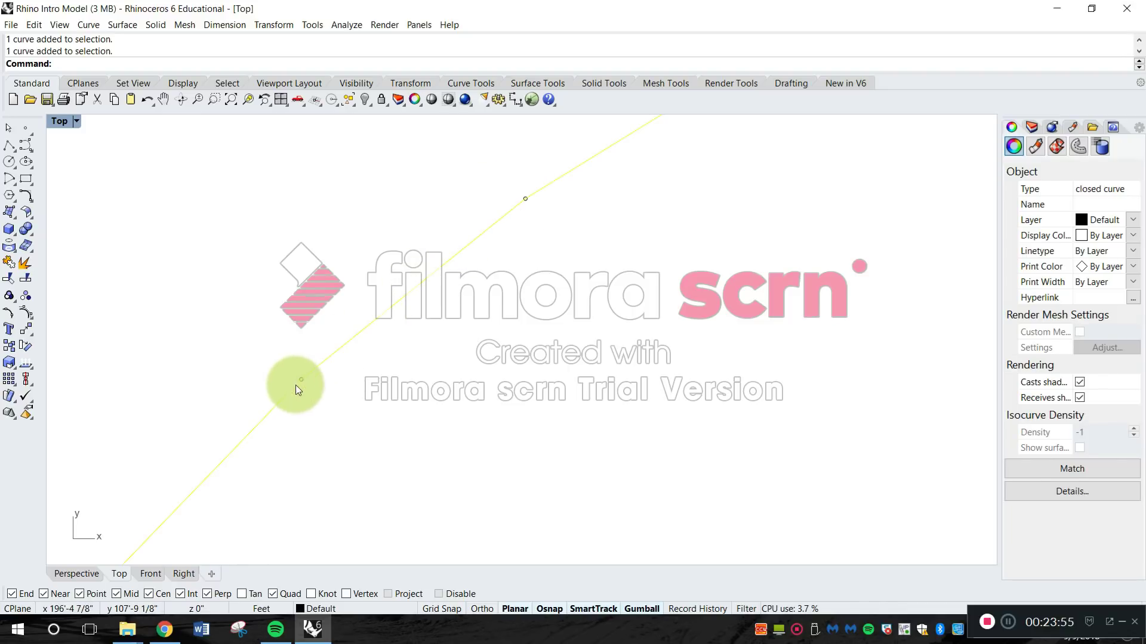
pyautogui.scroll(-20, 493, 246)
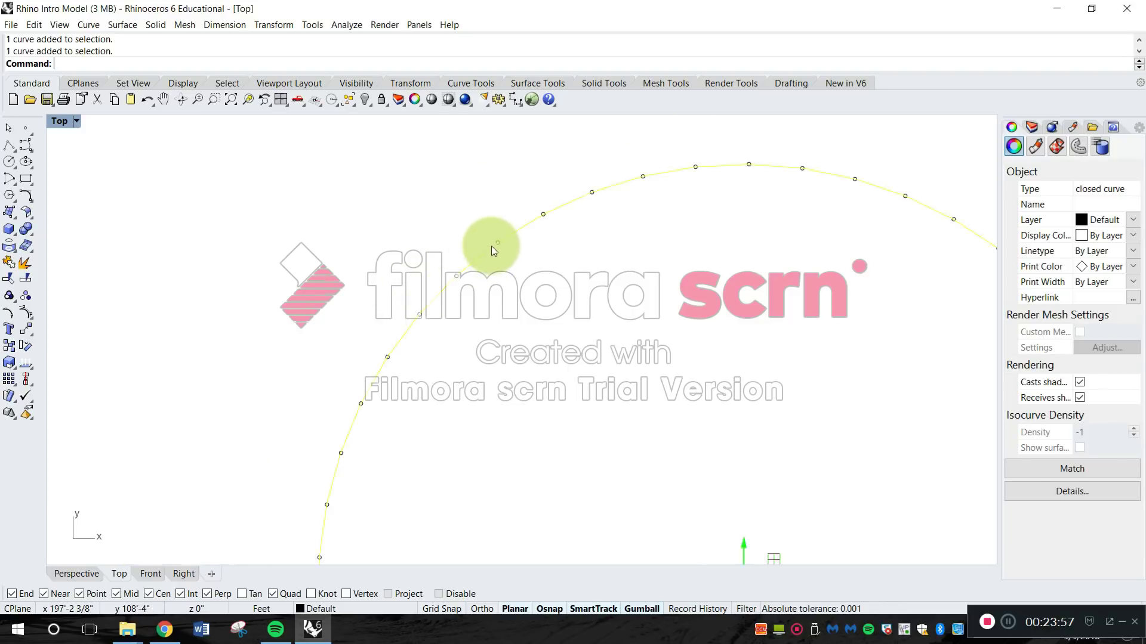
pyautogui.click(452, 210)
pyautogui.scroll(-9, 515, 248)
pyautogui.moveTo(577, 307); pyautogui.dragTo(530, 313, button='right')
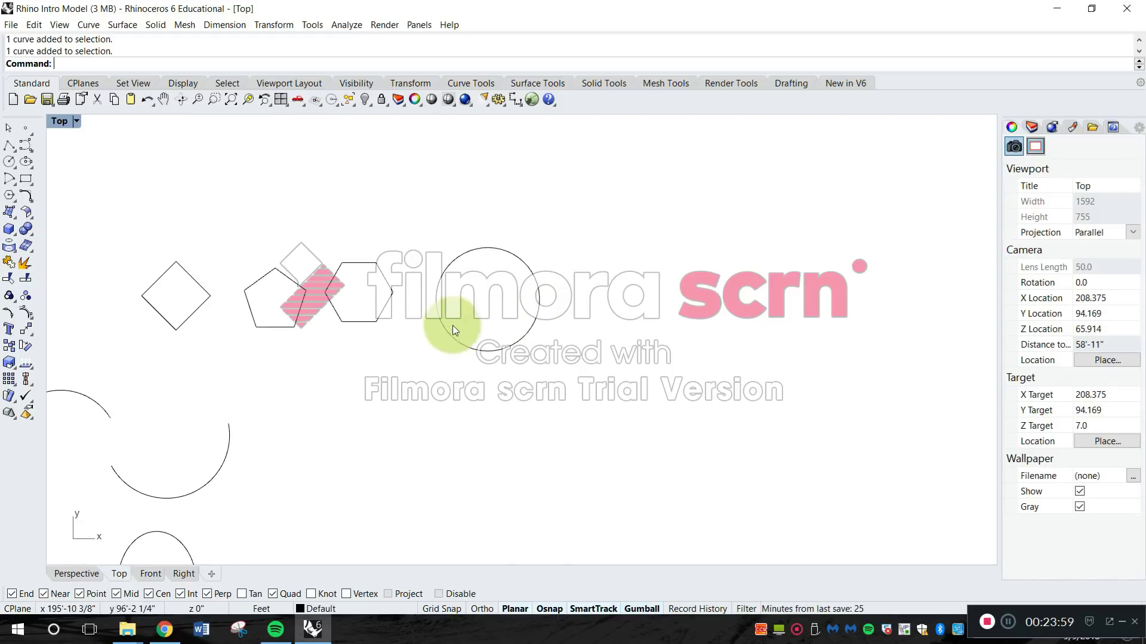
pyautogui.scroll(-10, 463, 323)
pyautogui.scroll(12, 464, 323)
pyautogui.scroll(15, 481, 208)
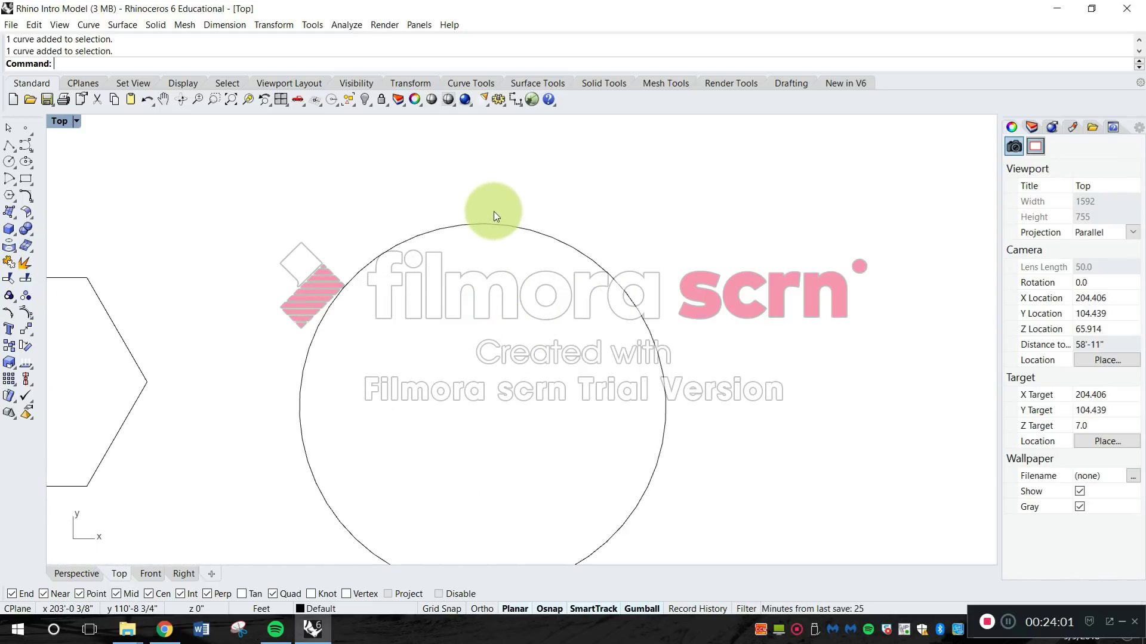
pyautogui.moveTo(476, 274); pyautogui.dragTo(623, 290, button='right')
pyautogui.click(620, 297)
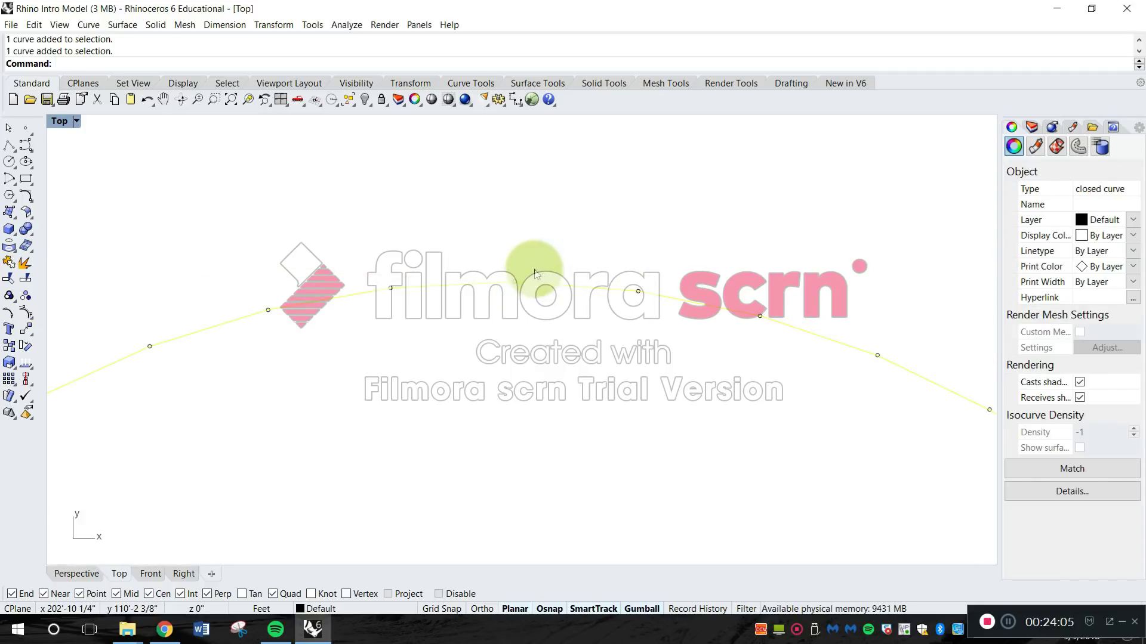
pyautogui.scroll(-6, 537, 262)
pyautogui.scroll(-4, 533, 443)
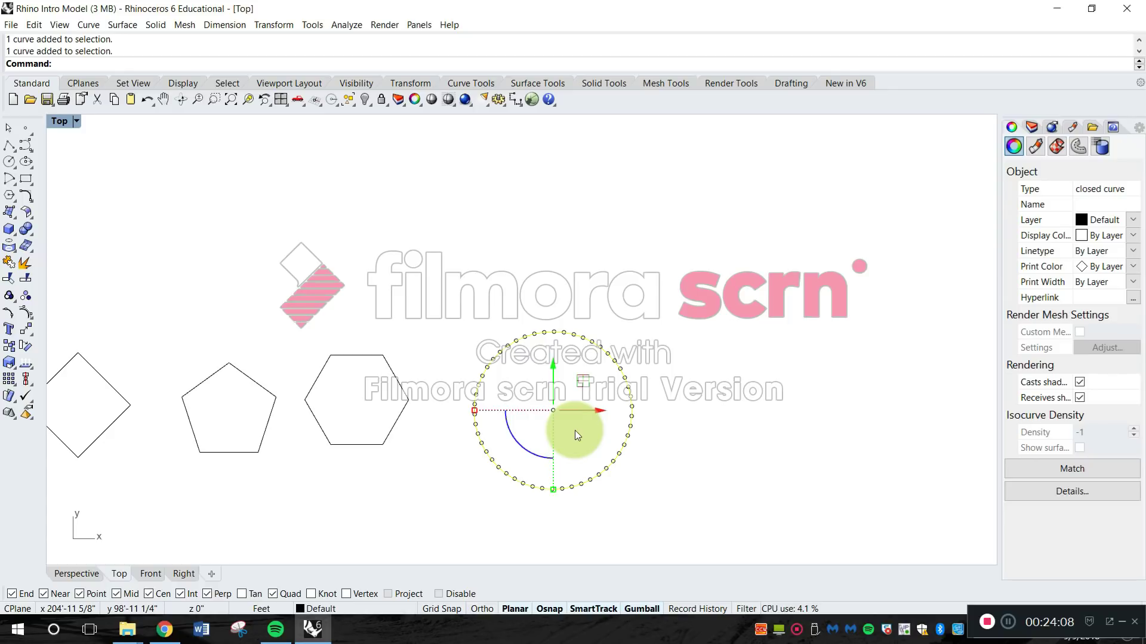
pyautogui.scroll(4, 579, 304)
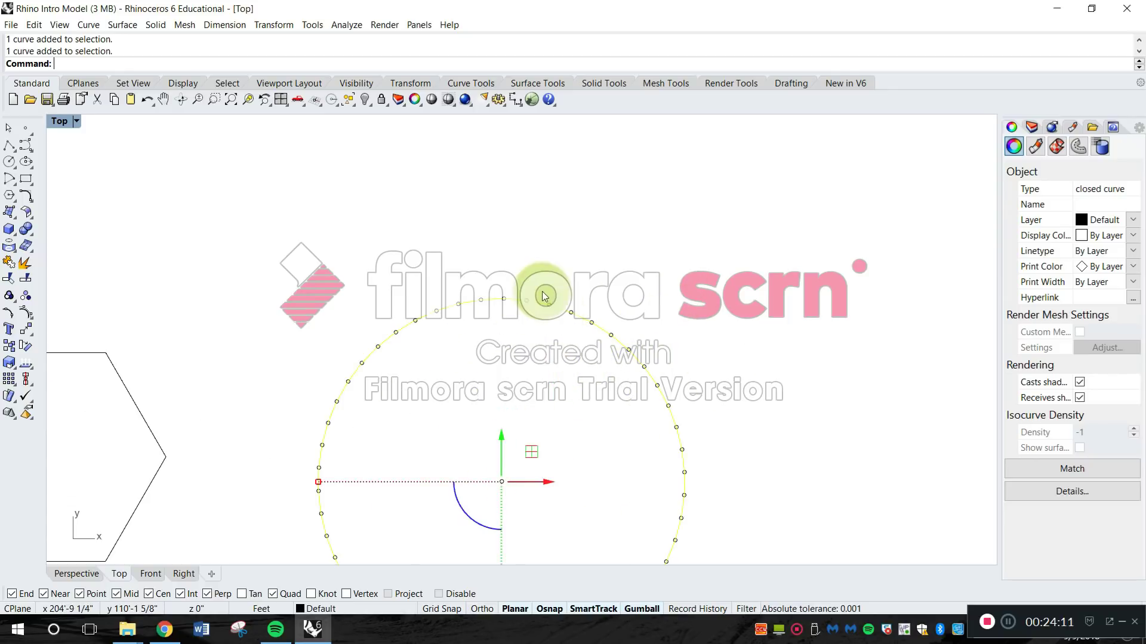
# Pull several control points at the top of the 50-sided polygon outward to form a jagged spike on its outline
pyautogui.scroll(6, 539, 291)
pyautogui.moveTo(441, 286); pyautogui.dragTo(494, 332)
pyautogui.moveTo(474, 266); pyautogui.dragTo(474, 189)
pyautogui.click(558, 317)
pyautogui.moveTo(558, 317); pyautogui.dragTo(650, 243)
pyautogui.moveTo(492, 300); pyautogui.dragTo(551, 233)
pyautogui.scroll(-8, 547, 312)
pyautogui.moveTo(546, 324); pyautogui.dragTo(537, 324)
pyautogui.press('Escape')
pyautogui.press('Escape')
pyautogui.moveTo(482, 507); pyautogui.dragTo(575, 459, button='right')
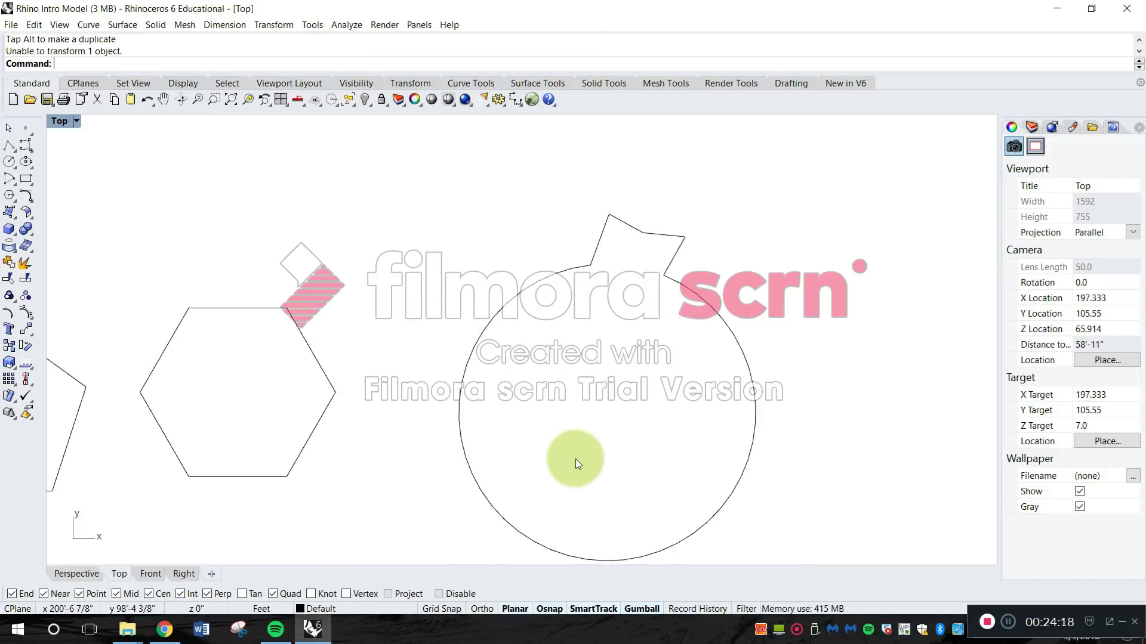
# Reshape the hexagon by moving its upper-right corner up and outward and its lower-left corner down and outward
pyautogui.moveTo(490, 330); pyautogui.dragTo(593, 289, button='right')
pyautogui.moveTo(432, 329); pyautogui.dragTo(599, 255, button='right')
pyautogui.click(592, 258)
pyautogui.moveTo(532, 175); pyautogui.dragTo(523, 243, button='right')
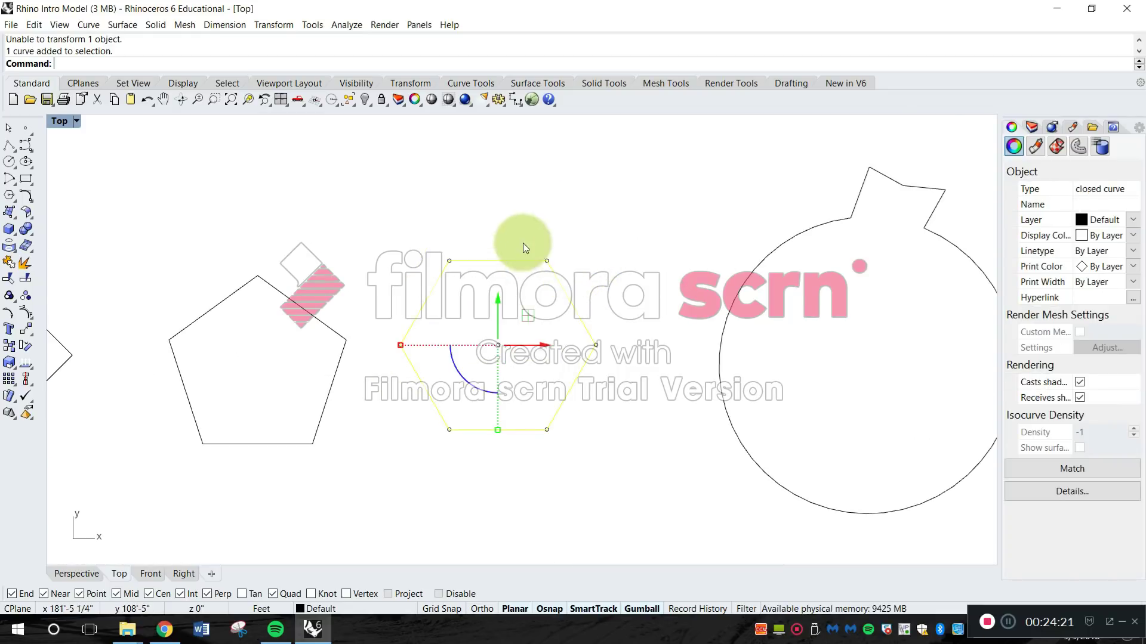
pyautogui.moveTo(531, 255); pyautogui.dragTo(635, 165)
pyautogui.moveTo(588, 319); pyautogui.dragTo(602, 351, button='right')
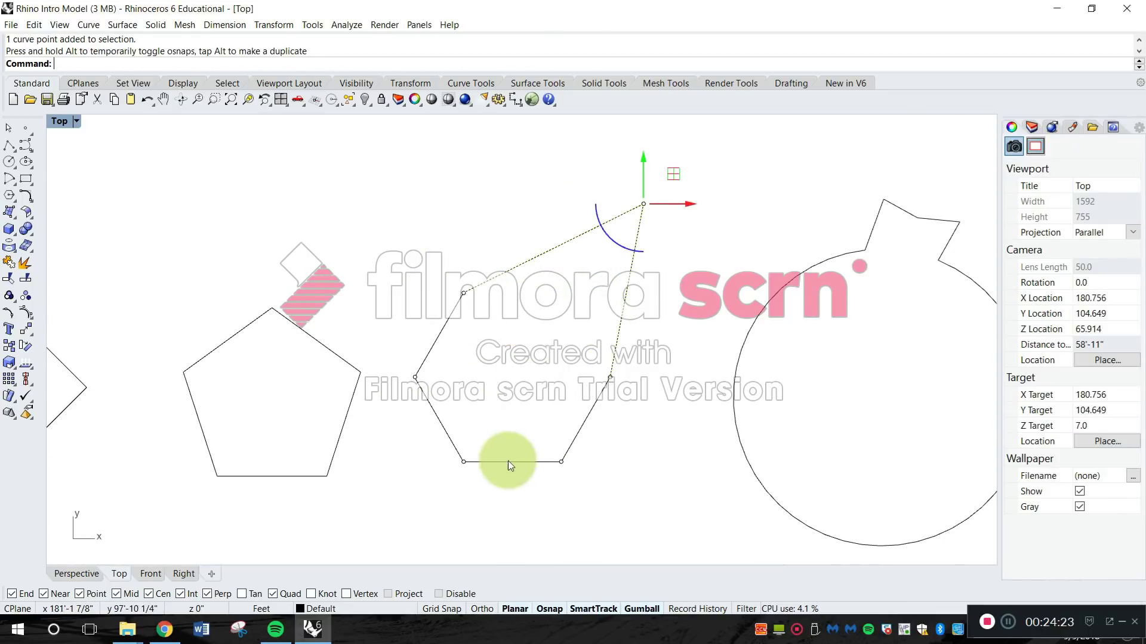
pyautogui.moveTo(451, 455); pyautogui.dragTo(411, 530)
pyautogui.moveTo(640, 427); pyautogui.dragTo(650, 378, button='right')
pyautogui.press('Escape')
pyautogui.press('Escape')
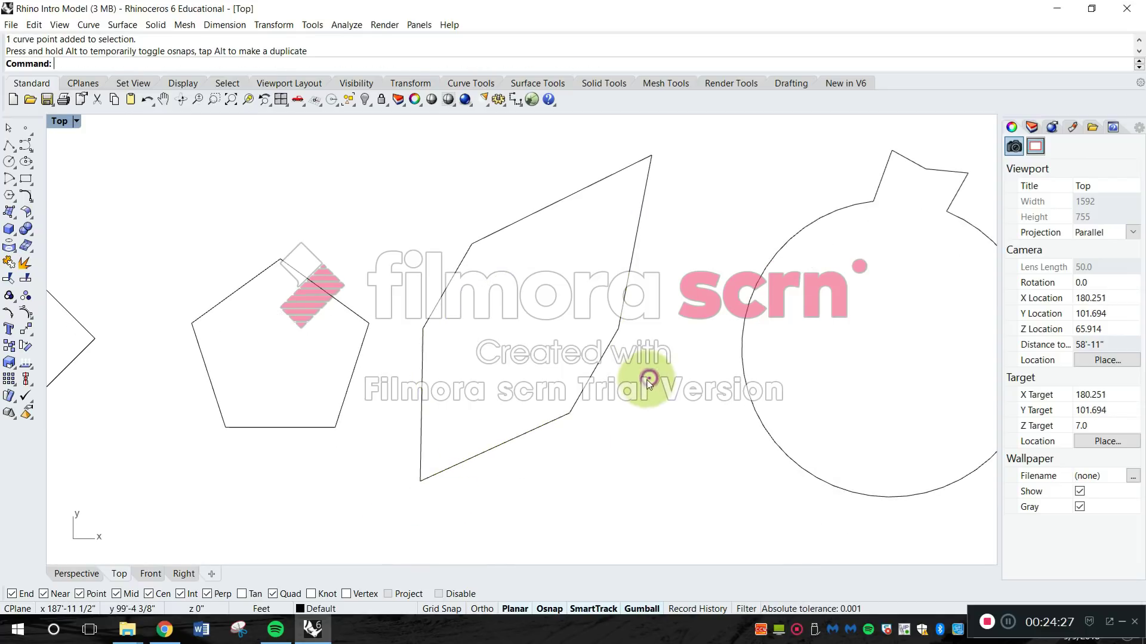
# Reshape the pentagon by raising its top corner, moving its left corner outward and shifting its lower-right corner inward along the base
pyautogui.moveTo(501, 337); pyautogui.dragTo(475, 411, button='right')
pyautogui.moveTo(391, 477); pyautogui.dragTo(443, 402, button='right')
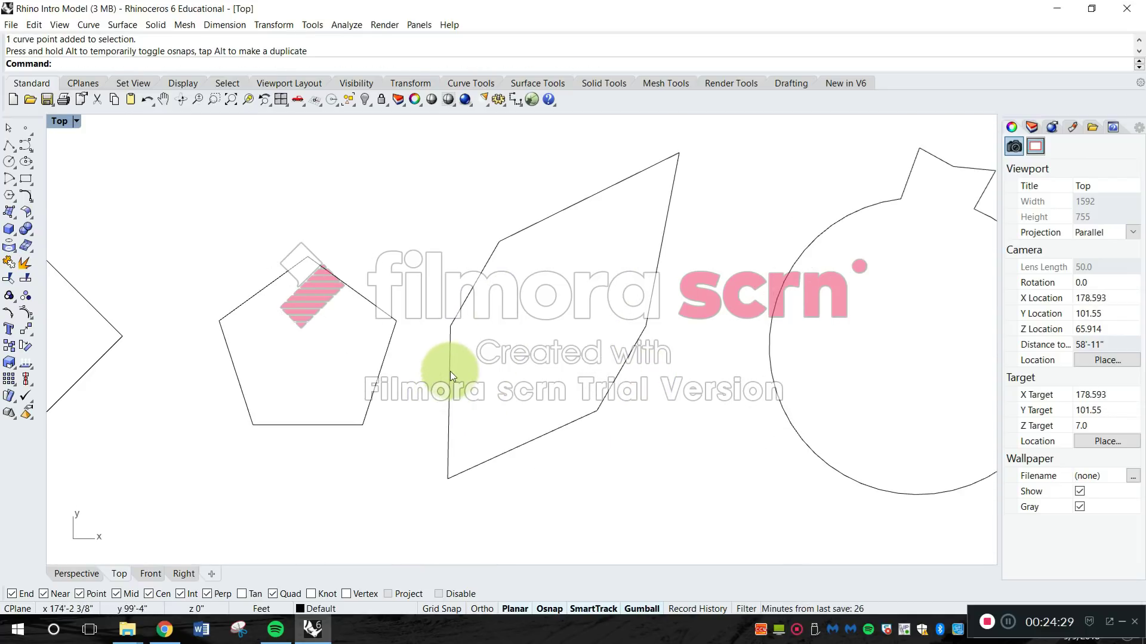
pyautogui.moveTo(547, 385); pyautogui.dragTo(696, 307, button='right')
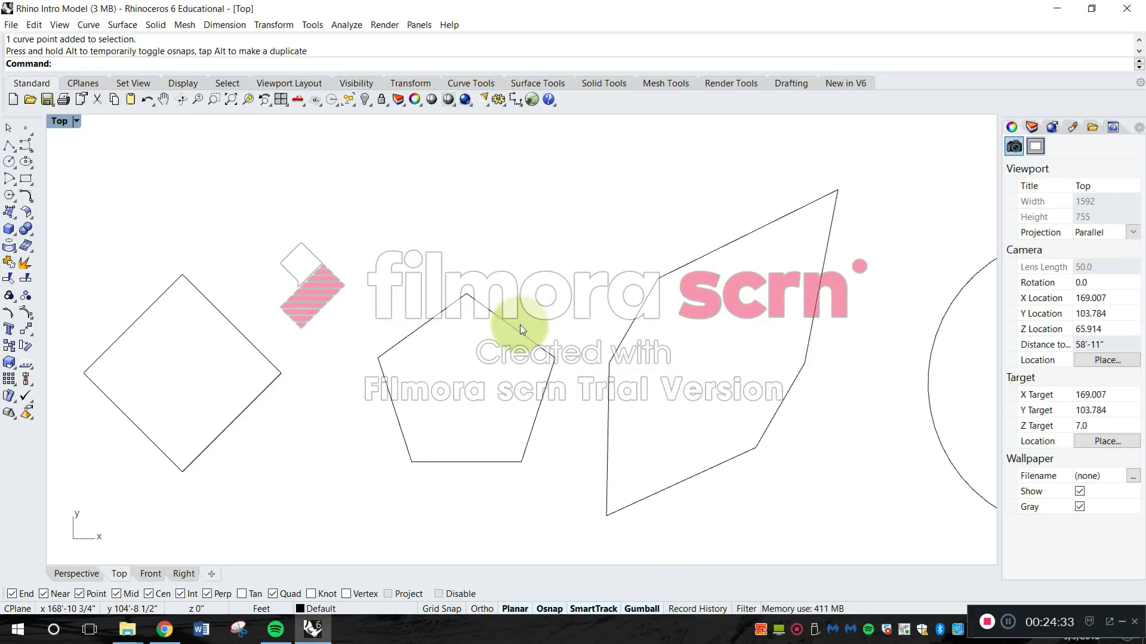
pyautogui.click(506, 331)
pyautogui.click(466, 293)
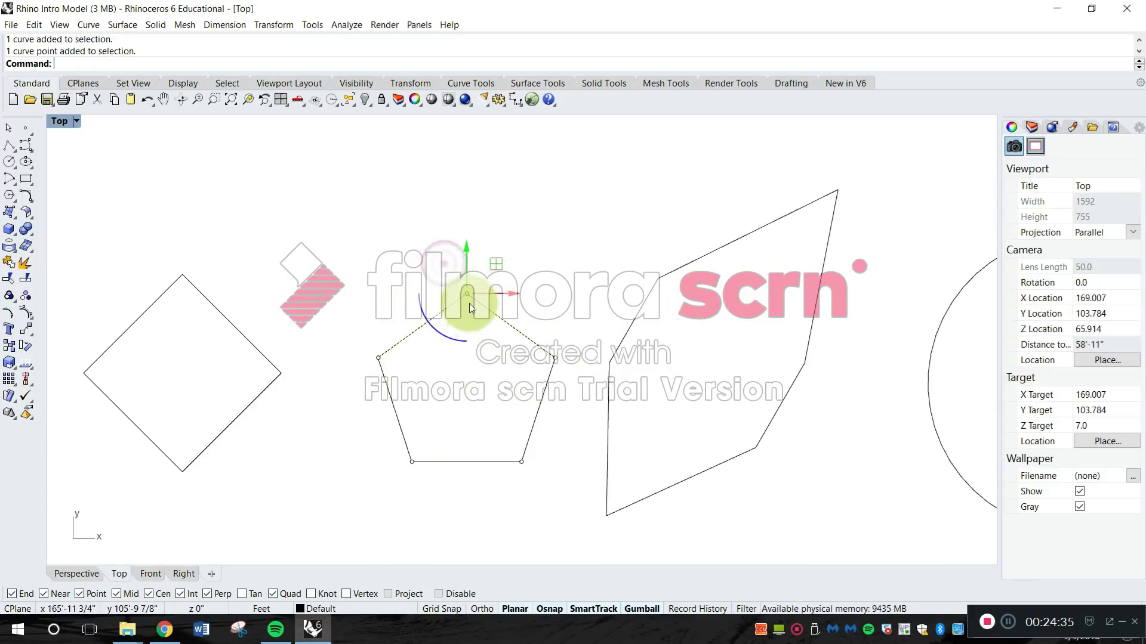
pyautogui.moveTo(468, 285); pyautogui.dragTo(474, 221)
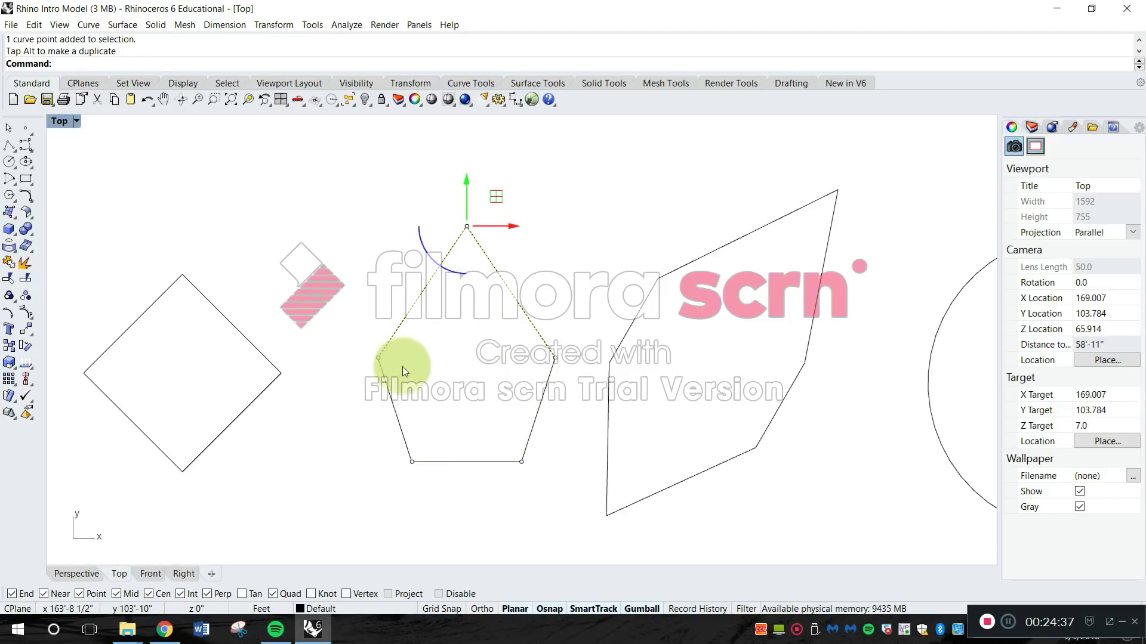
pyautogui.click(379, 359)
pyautogui.moveTo(393, 357); pyautogui.dragTo(352, 361)
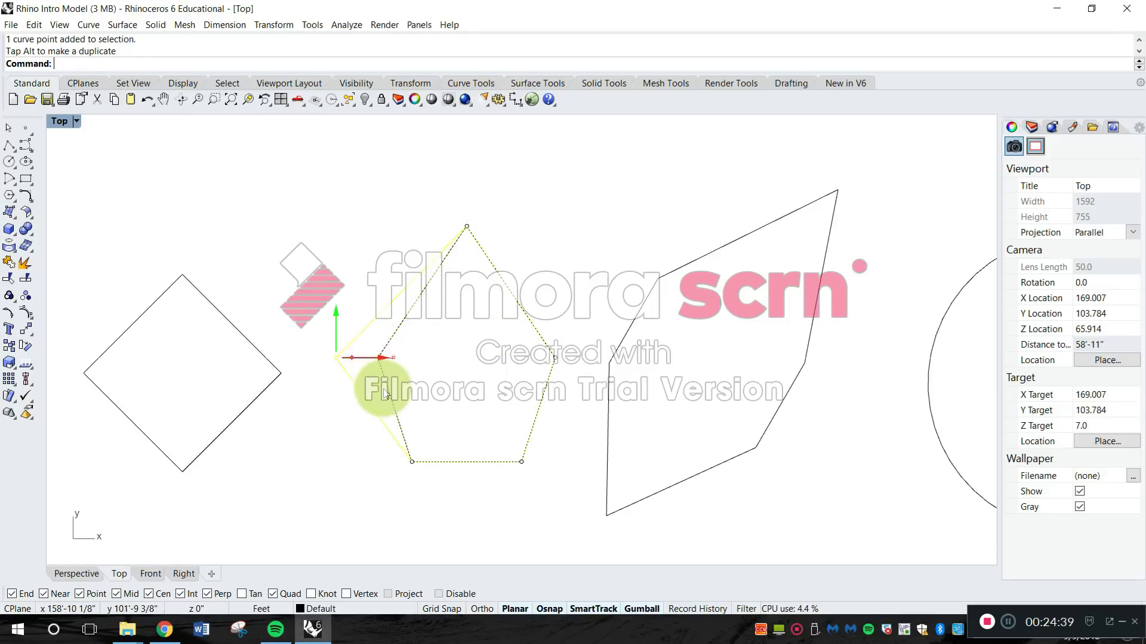
pyautogui.click(448, 396)
pyautogui.moveTo(471, 361); pyautogui.dragTo(502, 300, button='right')
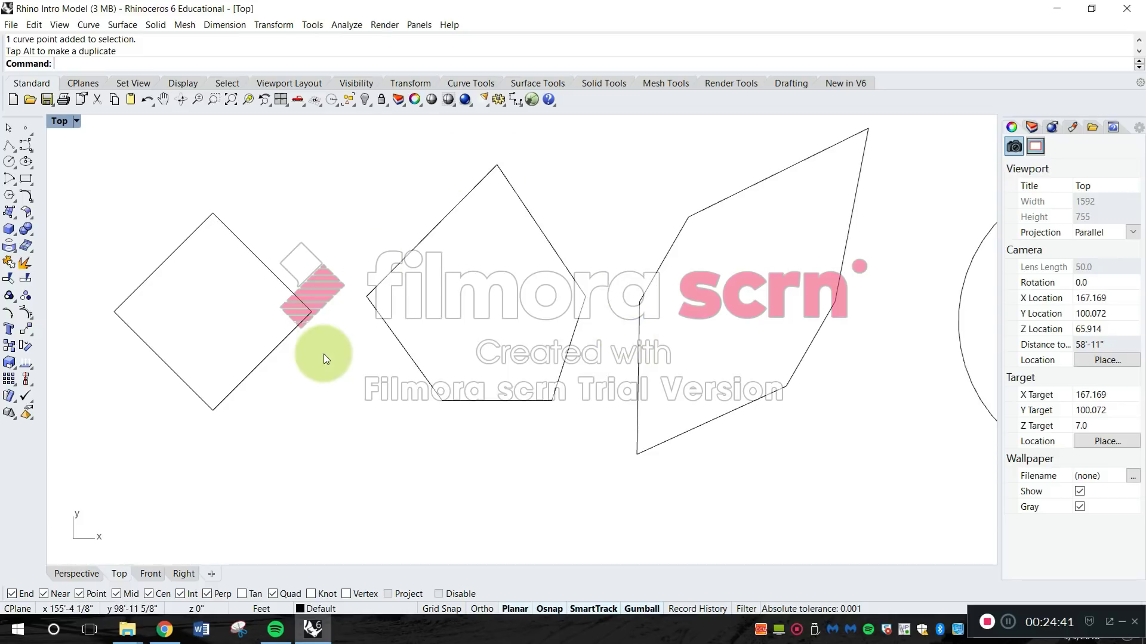
pyautogui.click(551, 402)
pyautogui.moveTo(553, 401); pyautogui.dragTo(506, 402)
pyautogui.click(512, 429)
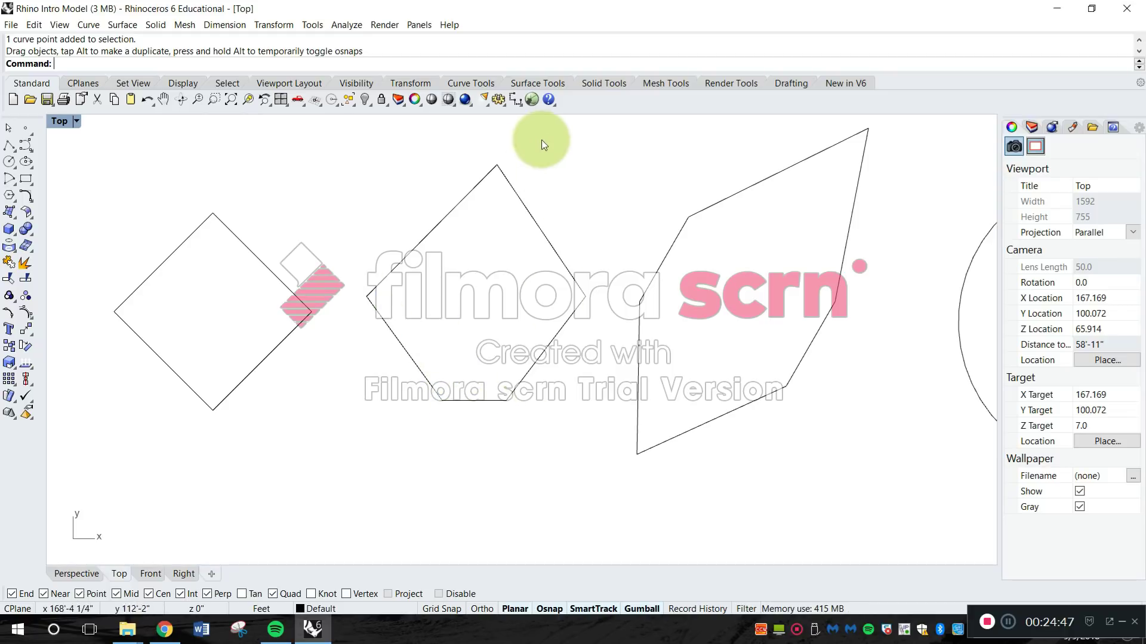
pyautogui.moveTo(794, 337); pyautogui.dragTo(649, 369, button='right')
pyautogui.scroll(-3, 650, 368)
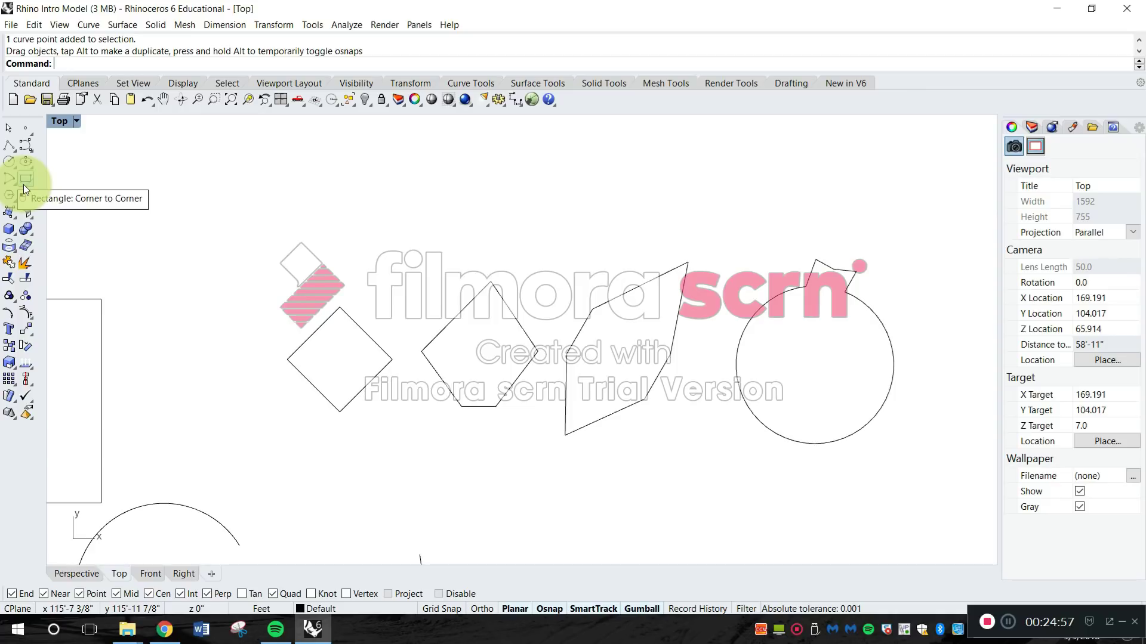
pyautogui.moveTo(478, 397)
pyautogui.mouseDown(button='right')
pyautogui.moveTo(357, 383)
pyautogui.moveTo(291, 396)
pyautogui.mouseUp(button='right')
pyautogui.moveTo(750, 366); pyautogui.dragTo(626, 362, button='right')
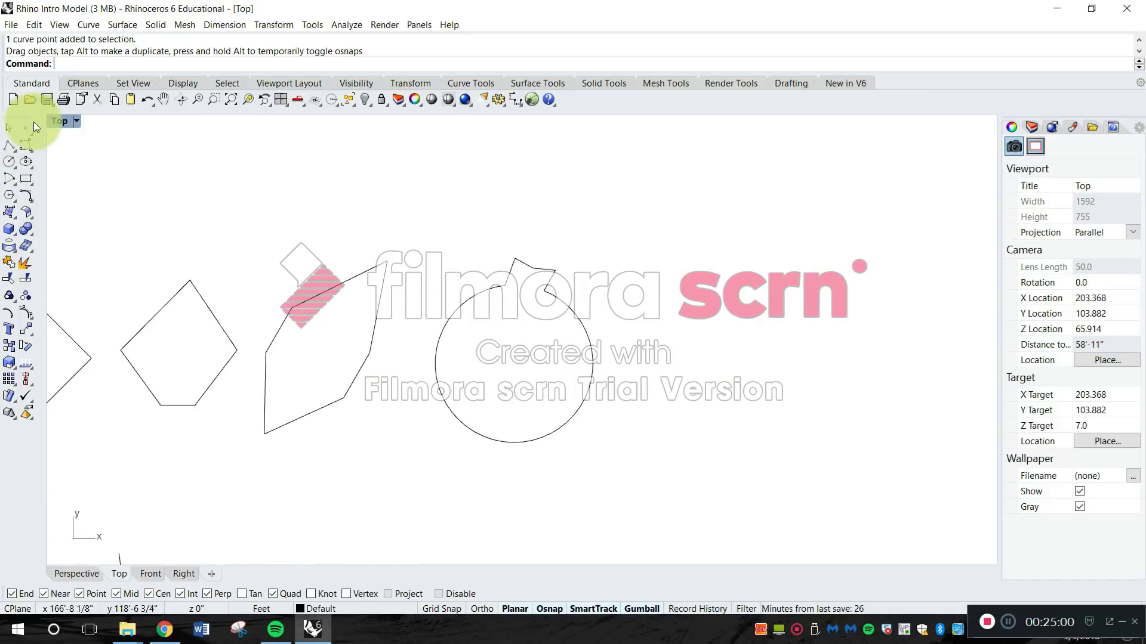
pyautogui.click(9, 197)
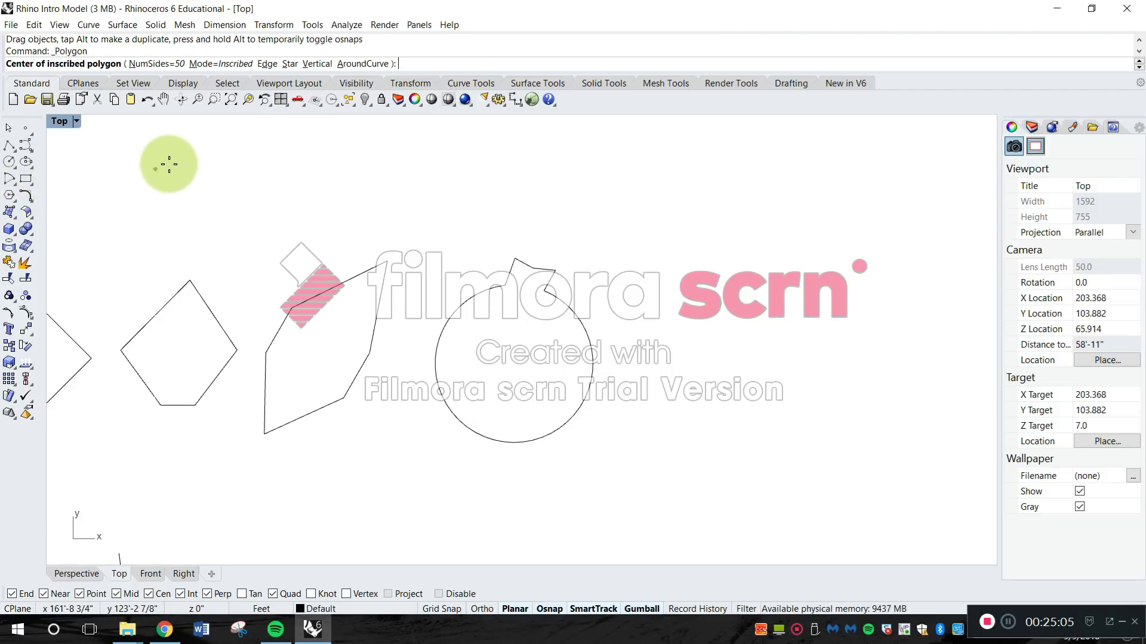
pyautogui.scroll(-4, 567, 404)
pyautogui.press('Escape')
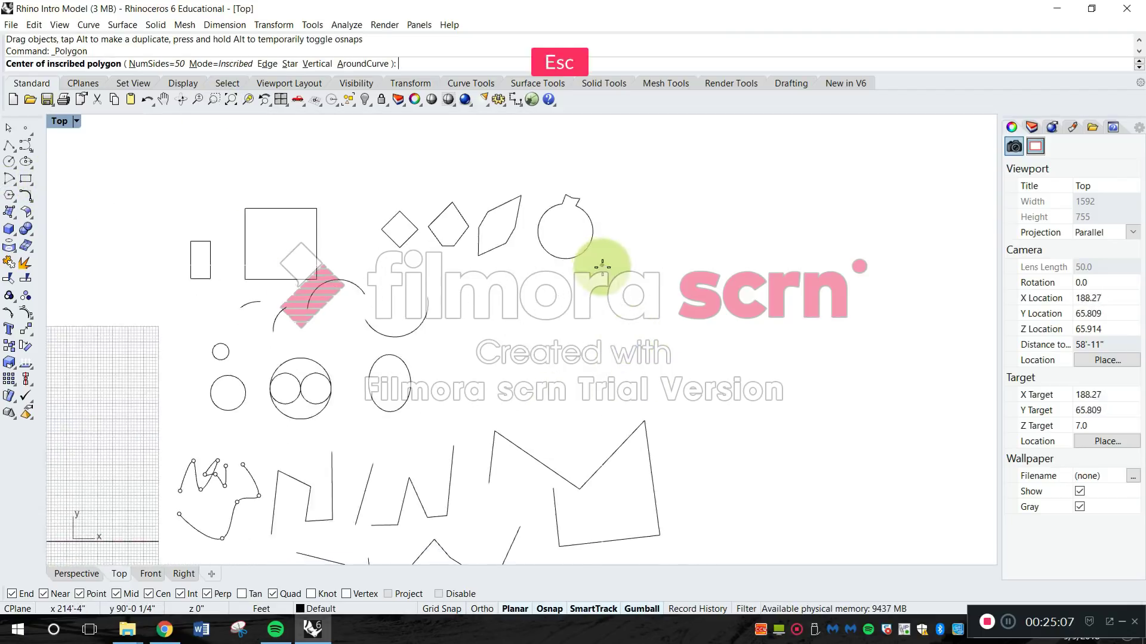
# Copy the two small circles inside the large circle once into the empty area to the right of the ellipse
pyautogui.scroll(3, 252, 387)
pyautogui.scroll(3, 343, 385)
pyautogui.press('Escape')
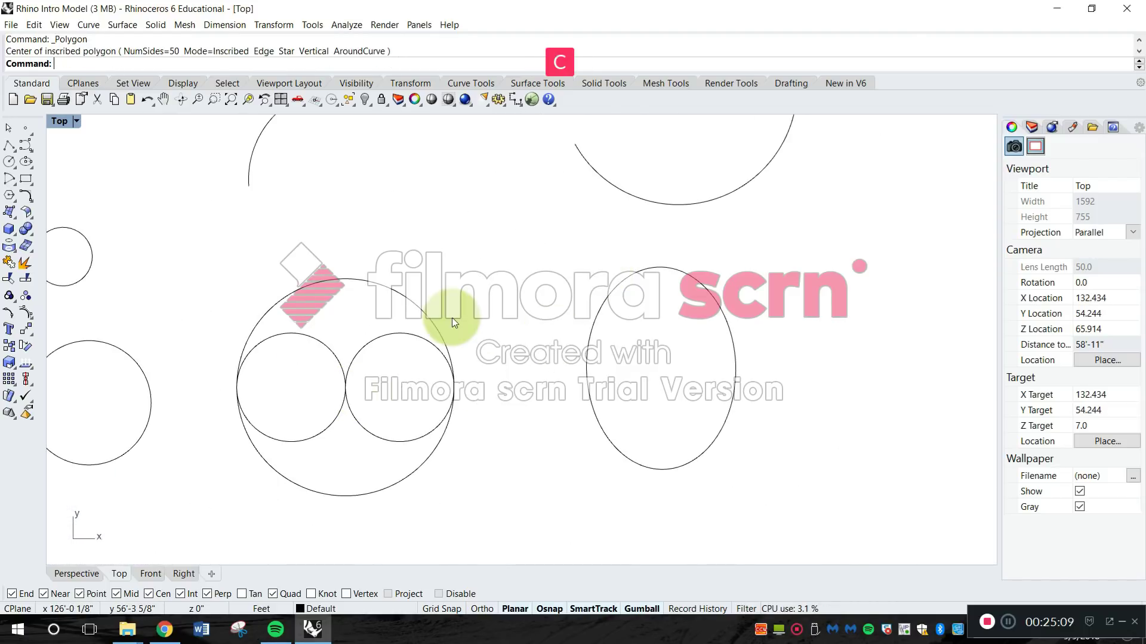
pyautogui.write('Copy')
pyautogui.press('space')
pyautogui.moveTo(374, 388); pyautogui.dragTo(331, 363)
pyautogui.press('space')
pyautogui.click(339, 359)
pyautogui.scroll(-8, 358, 350)
pyautogui.click(647, 314)
pyautogui.scroll(8, 729, 304)
pyautogui.press('Escape')
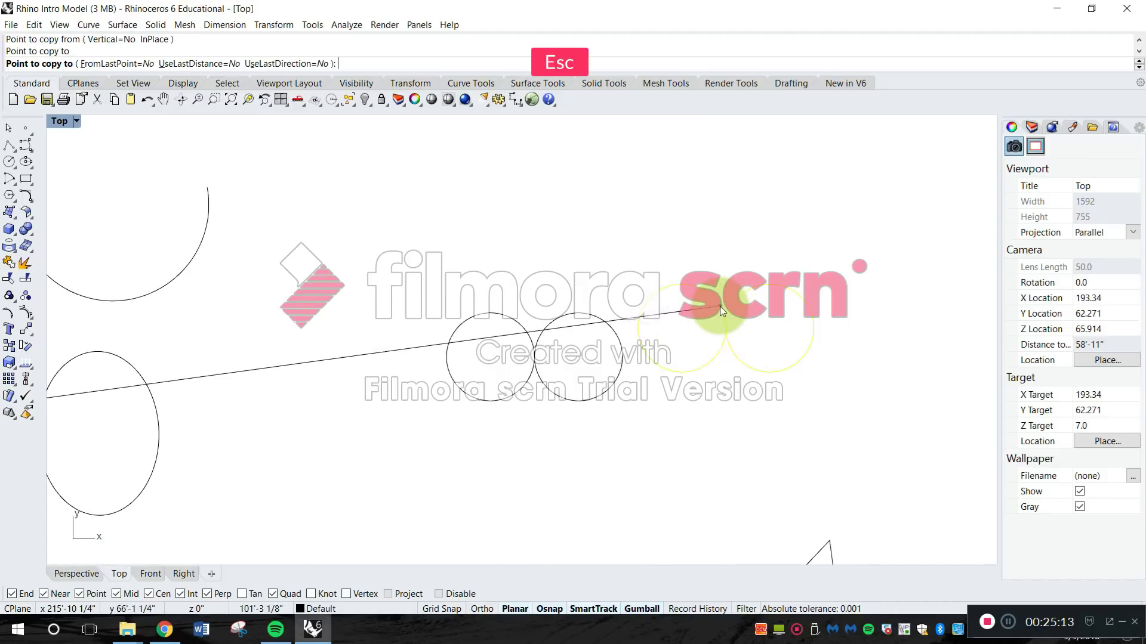
# Move the right copied circle horizontally away from the left one so there is a gap between them
pyautogui.moveTo(644, 397); pyautogui.dragTo(650, 359)
pyautogui.scroll(4, 622, 356)
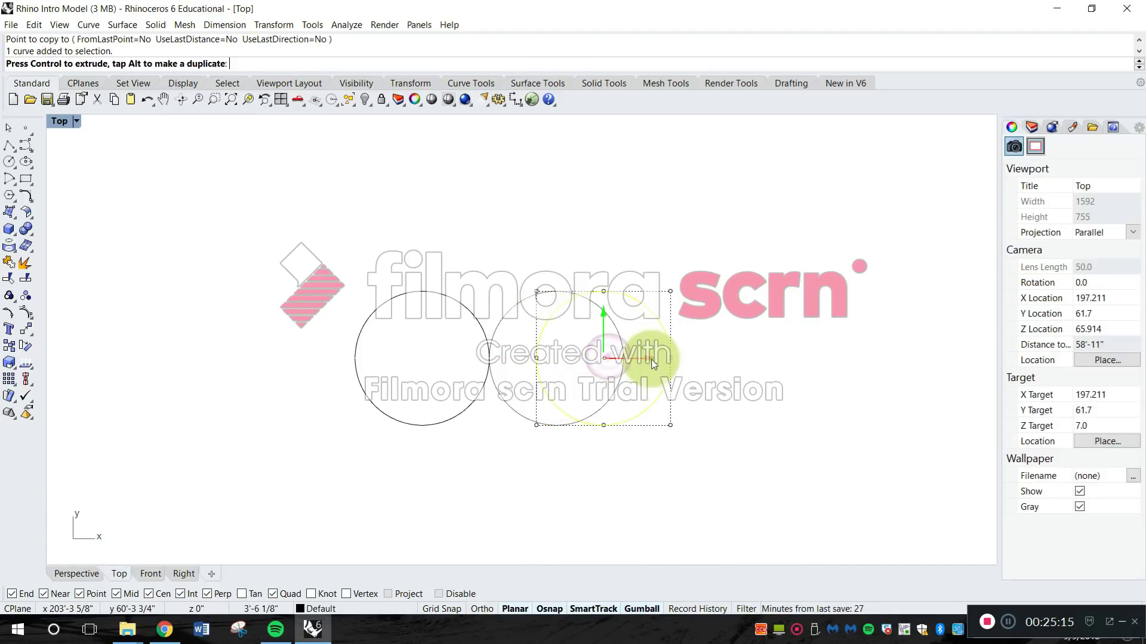
pyautogui.press('Escape')
pyautogui.scroll(4, 554, 410)
pyautogui.moveTo(529, 384); pyautogui.dragTo(562, 402, button='right')
pyautogui.moveTo(405, 362); pyautogui.dragTo(405, 382, button='right')
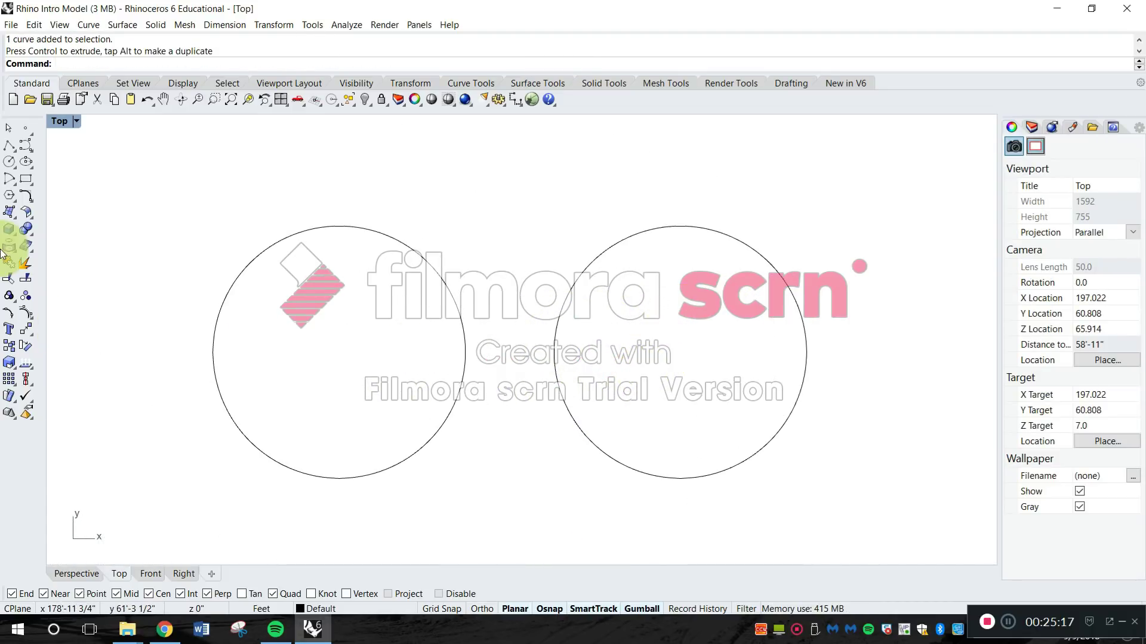
# Start an inscribed polygon with the Cen object snap active and place its center at the left copied circle's center
pyautogui.click(13, 204)
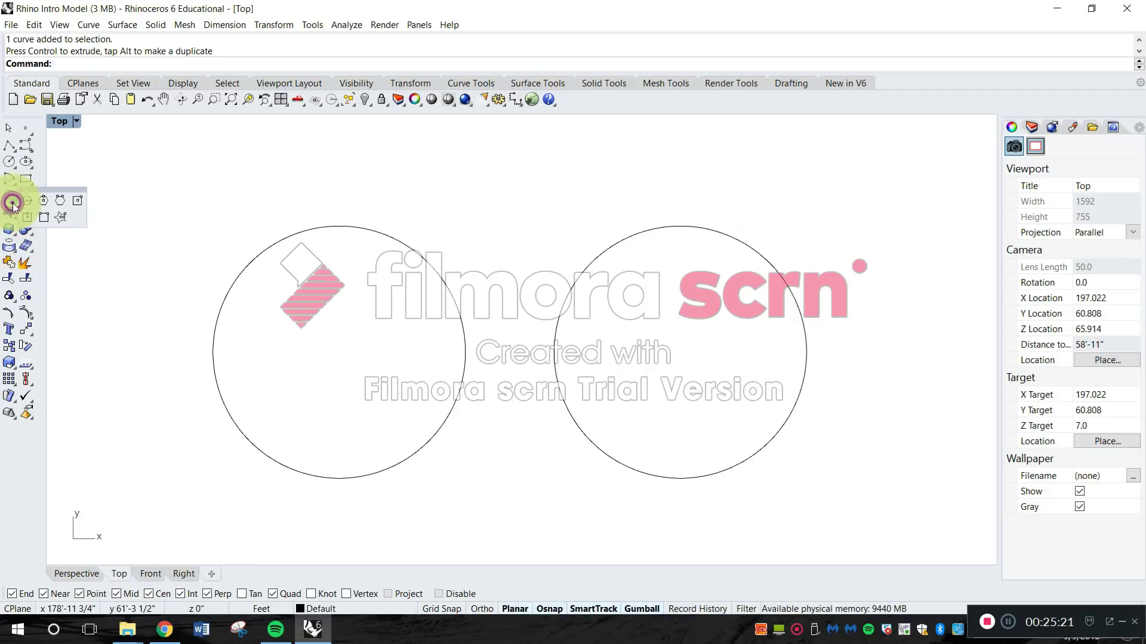
pyautogui.press('Escape')
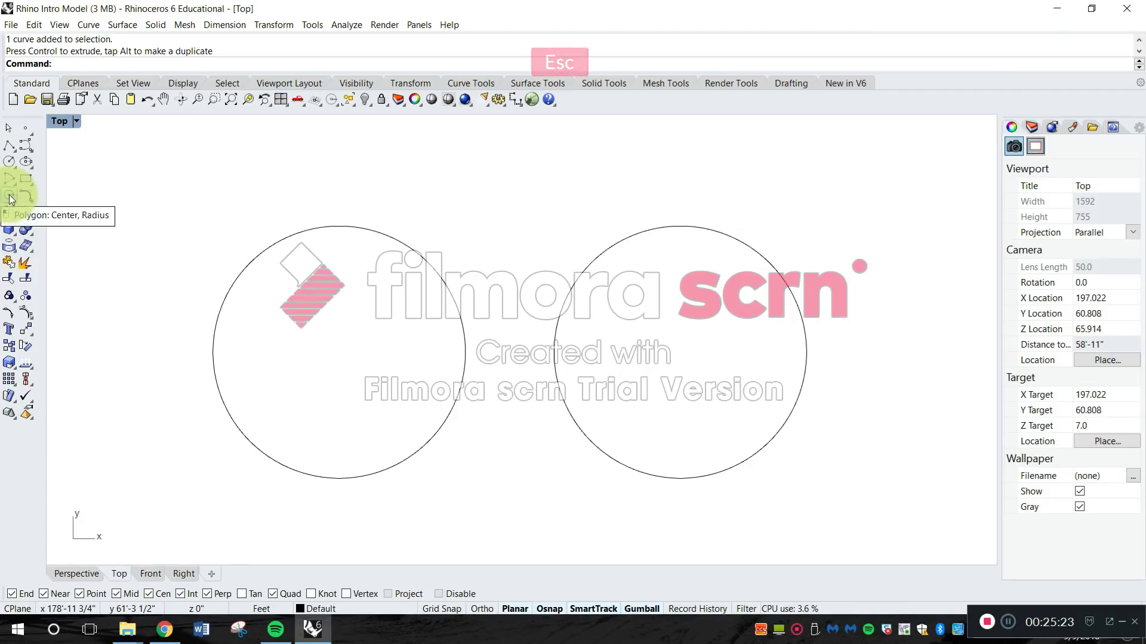
pyautogui.click(10, 198)
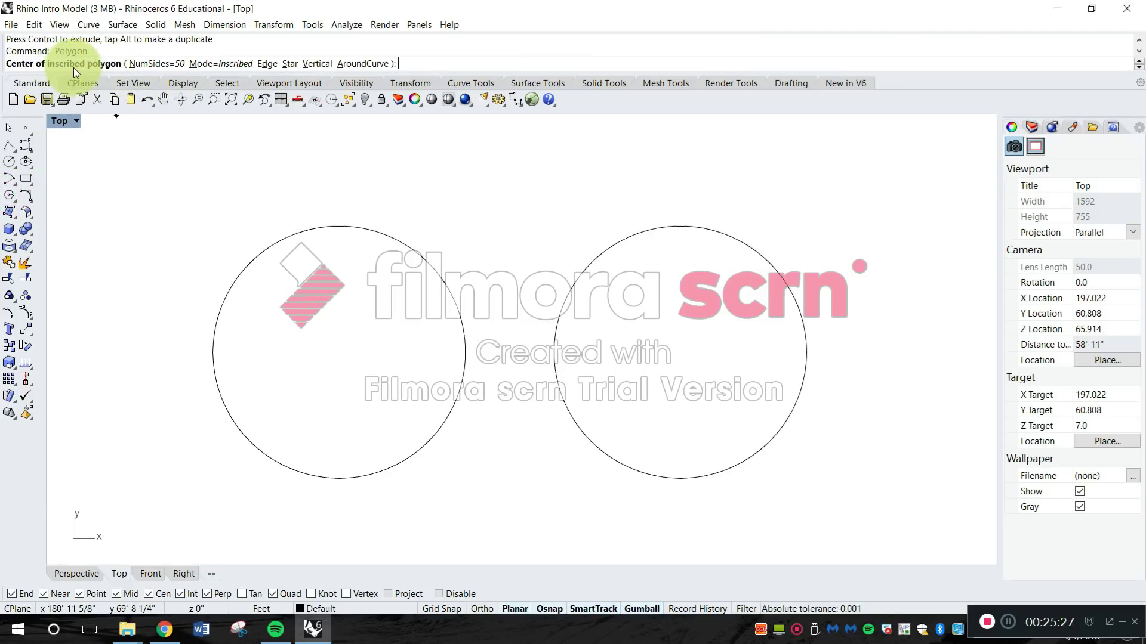
pyautogui.click(237, 64)
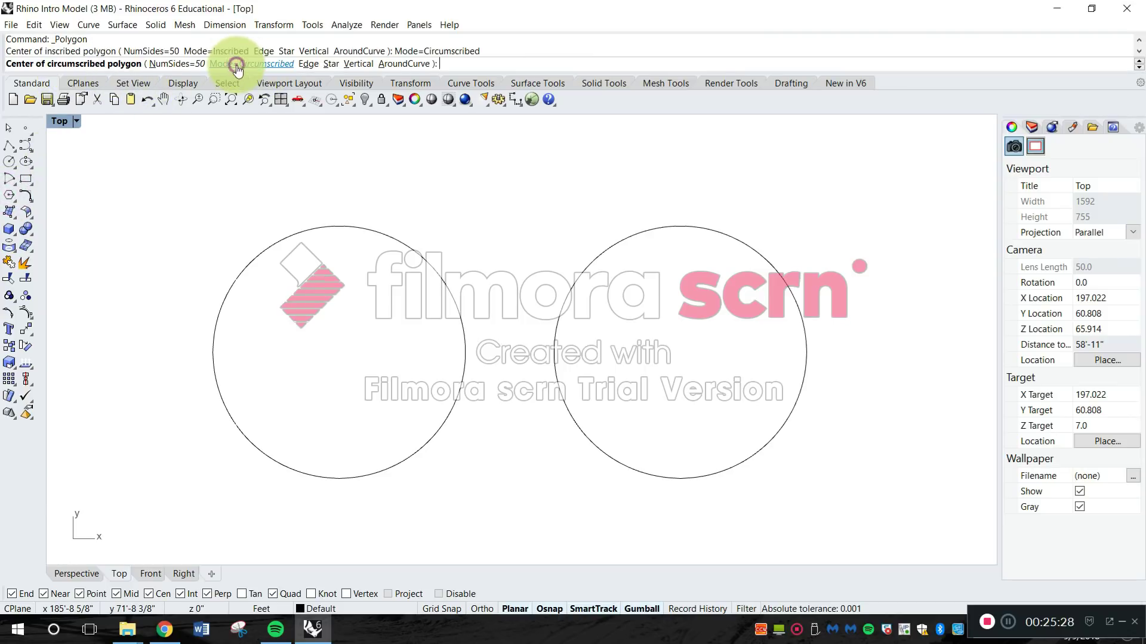
pyautogui.click(278, 65)
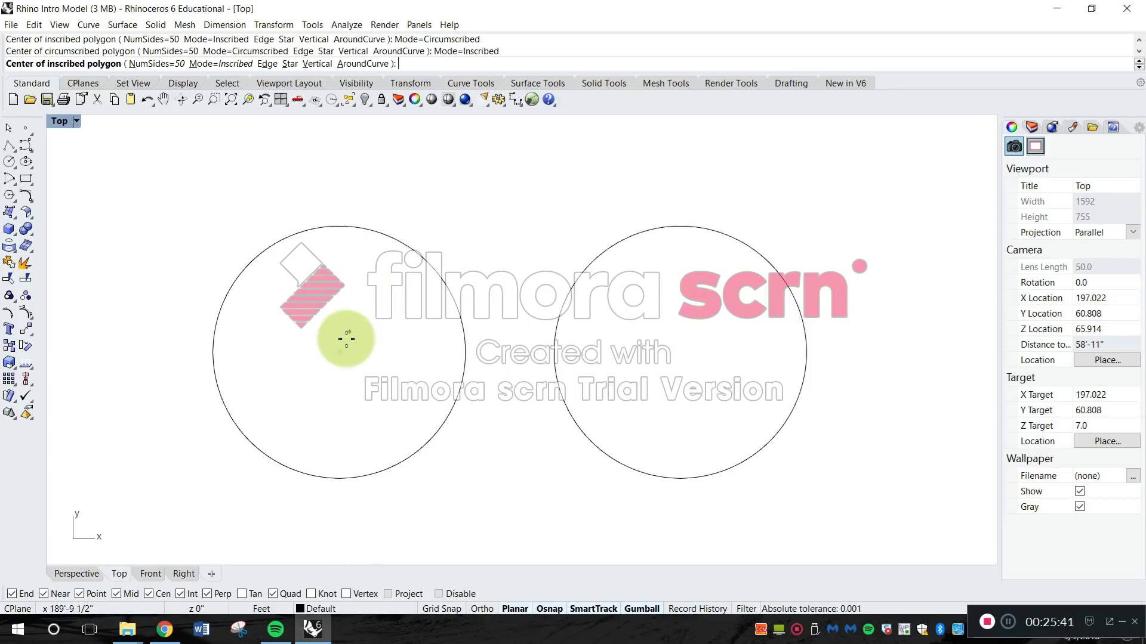
pyautogui.click(550, 609)
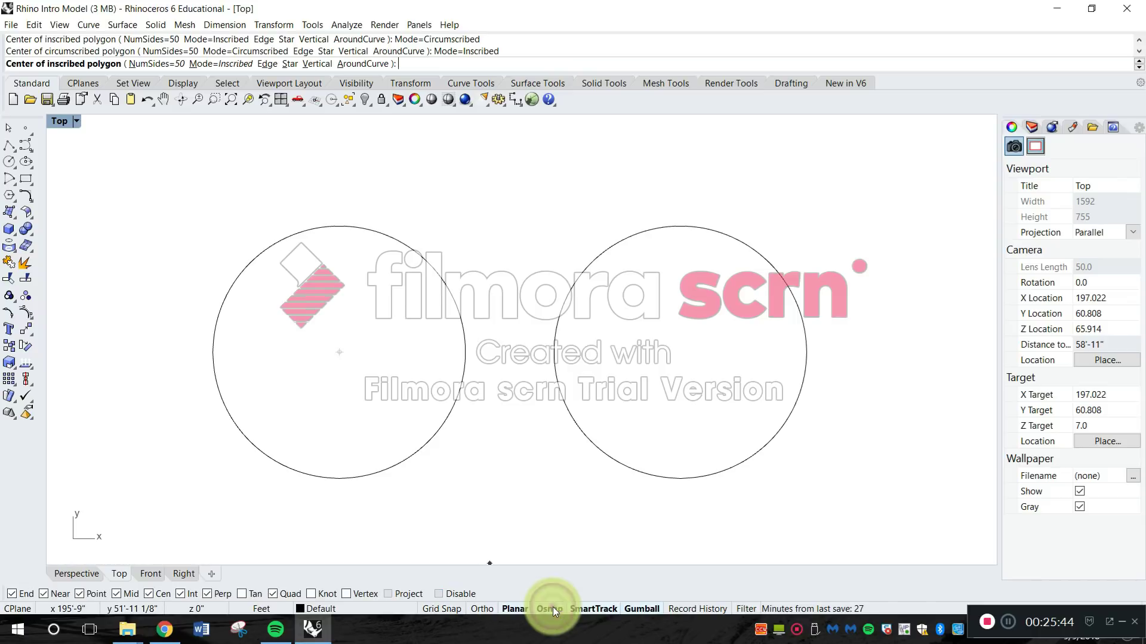
pyautogui.click(164, 595)
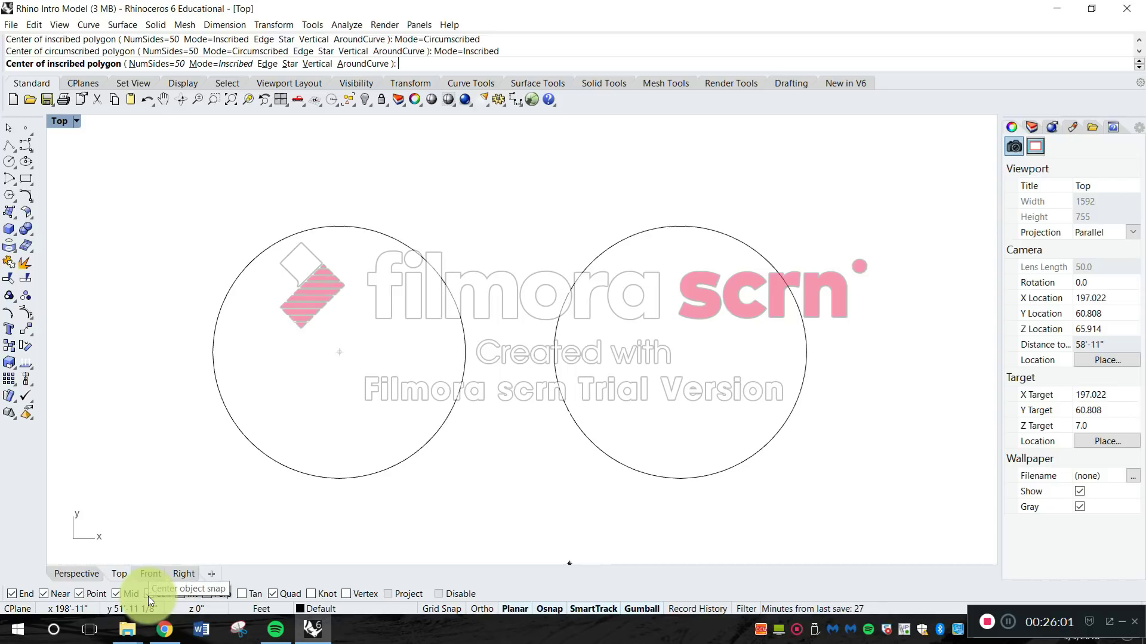
pyautogui.click(443, 280)
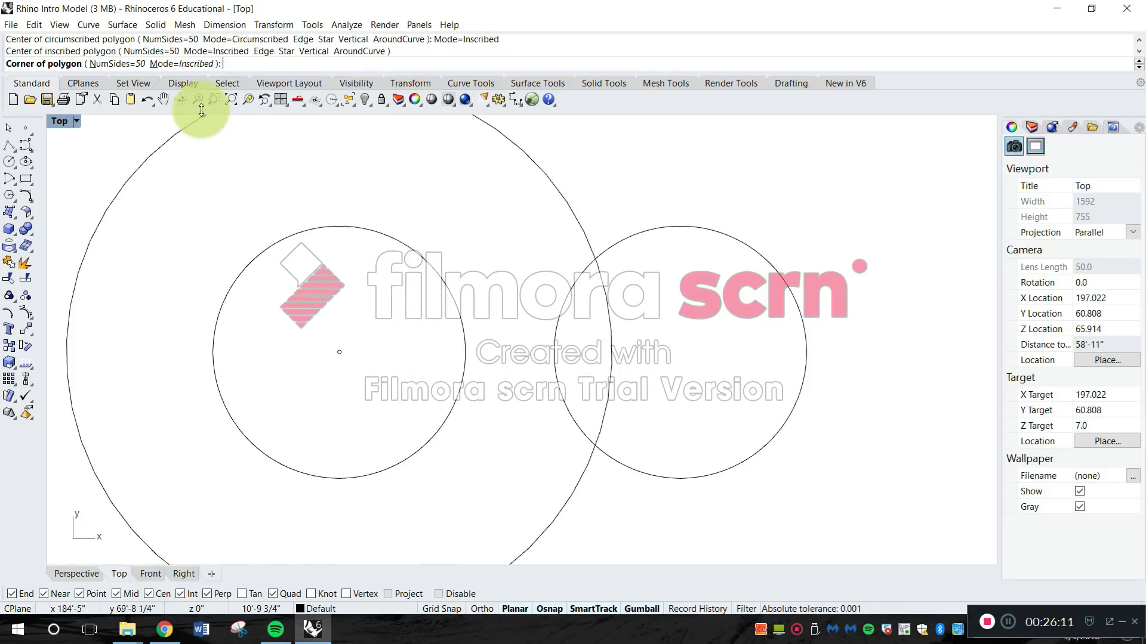
# Set the polygon to 5 sides, turn off the Perp object snap and place a corner on the circle's top quadrant
pyautogui.click(118, 64)
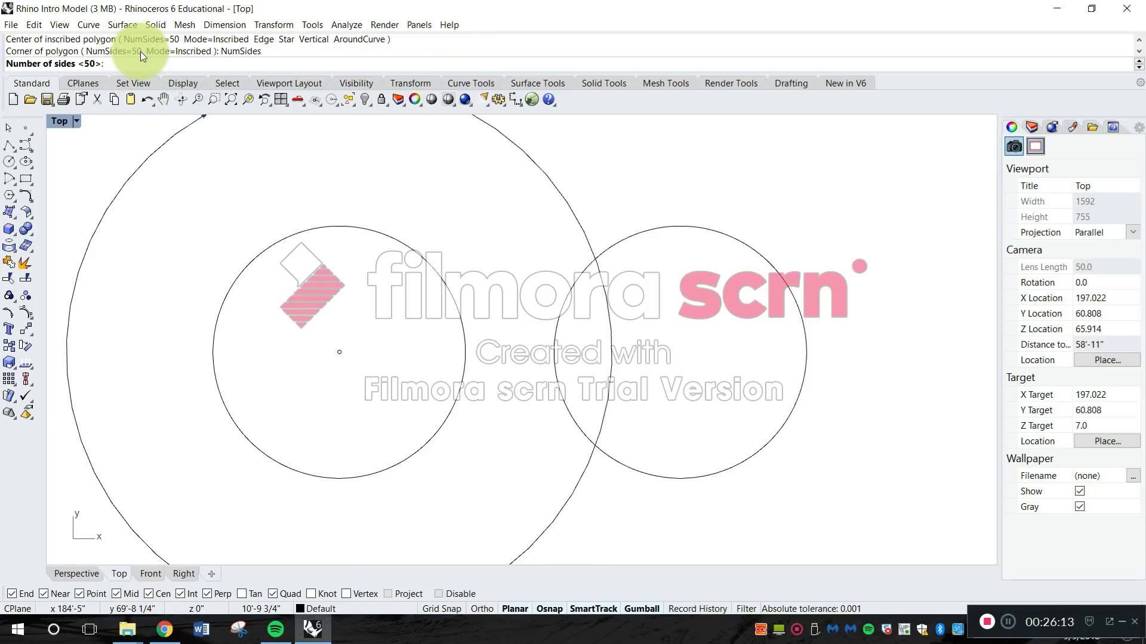
pyautogui.write('5')
pyautogui.press('Return')
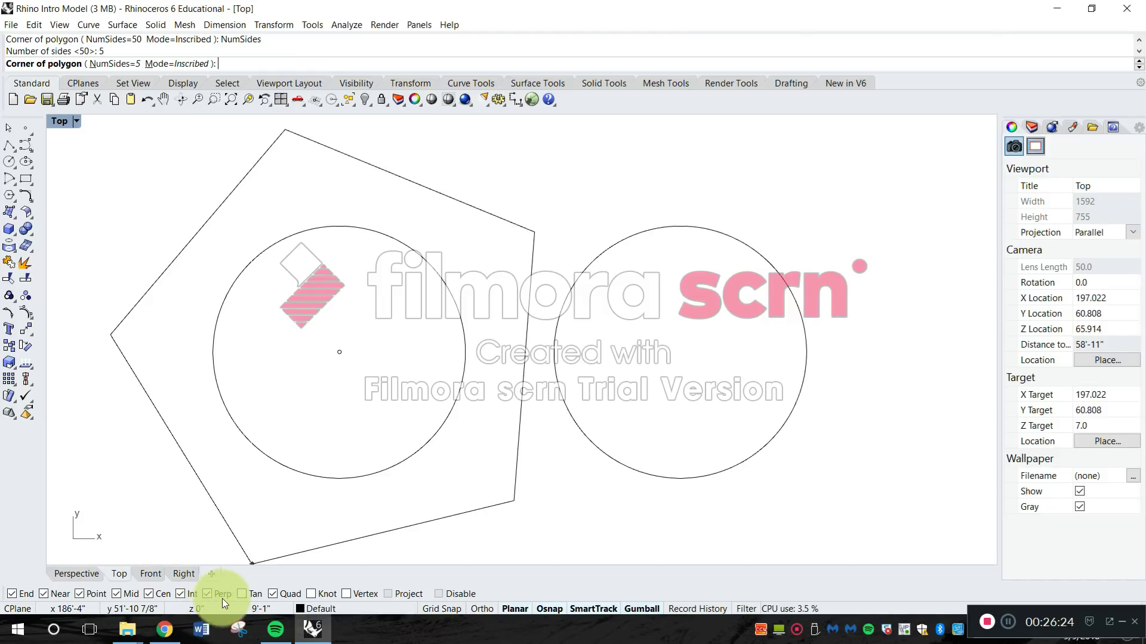
pyautogui.click(273, 594)
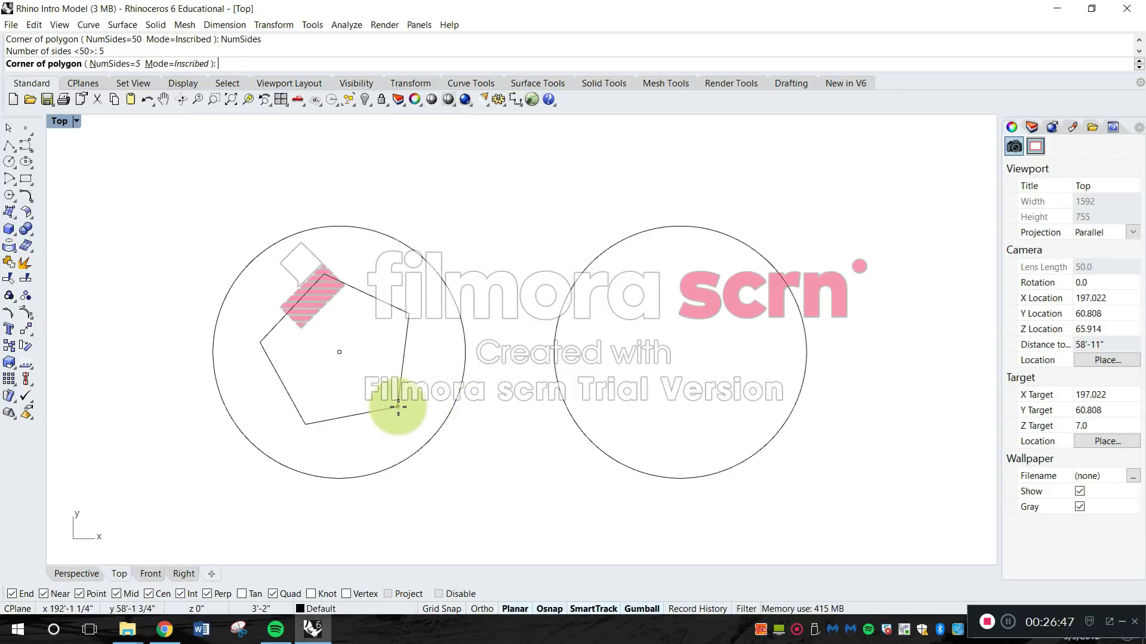
pyautogui.click(226, 592)
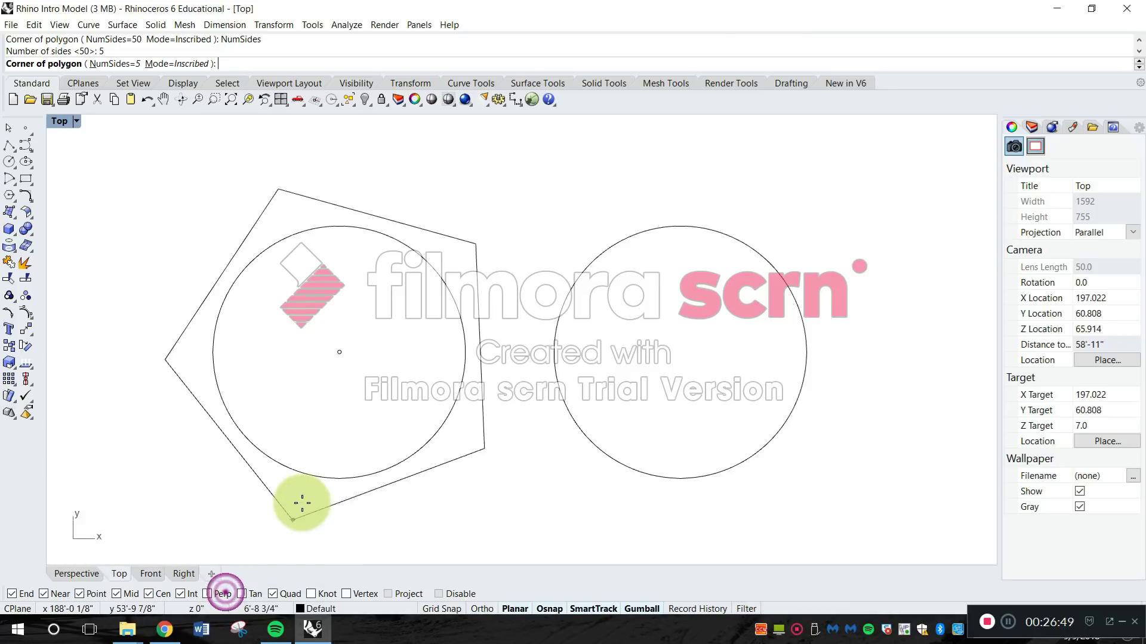
pyautogui.click(333, 224)
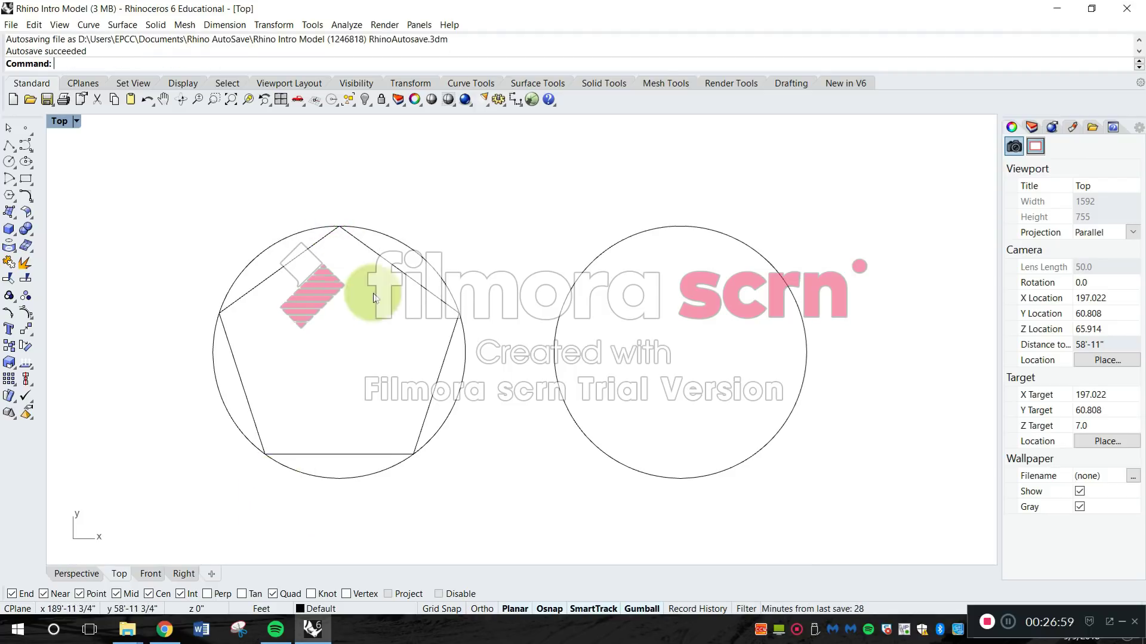
# Draw a five-sided circumscribed polygon centered on the right circle, with an edge midpoint on the circle's bottom quadrant
pyautogui.rightClick(287, 227)
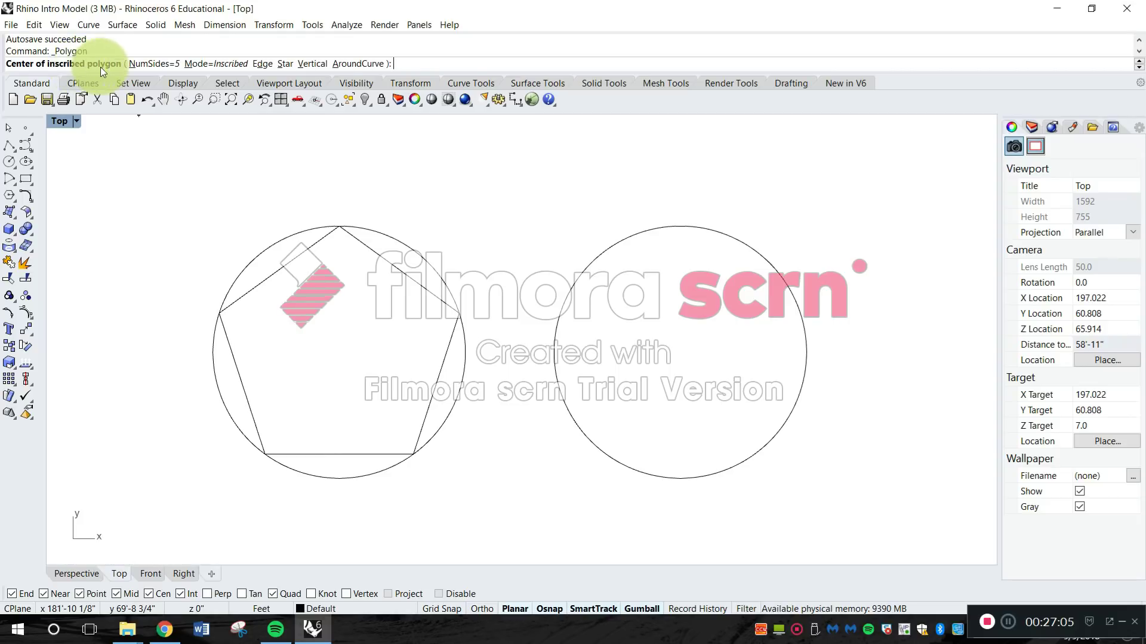
pyautogui.click(227, 66)
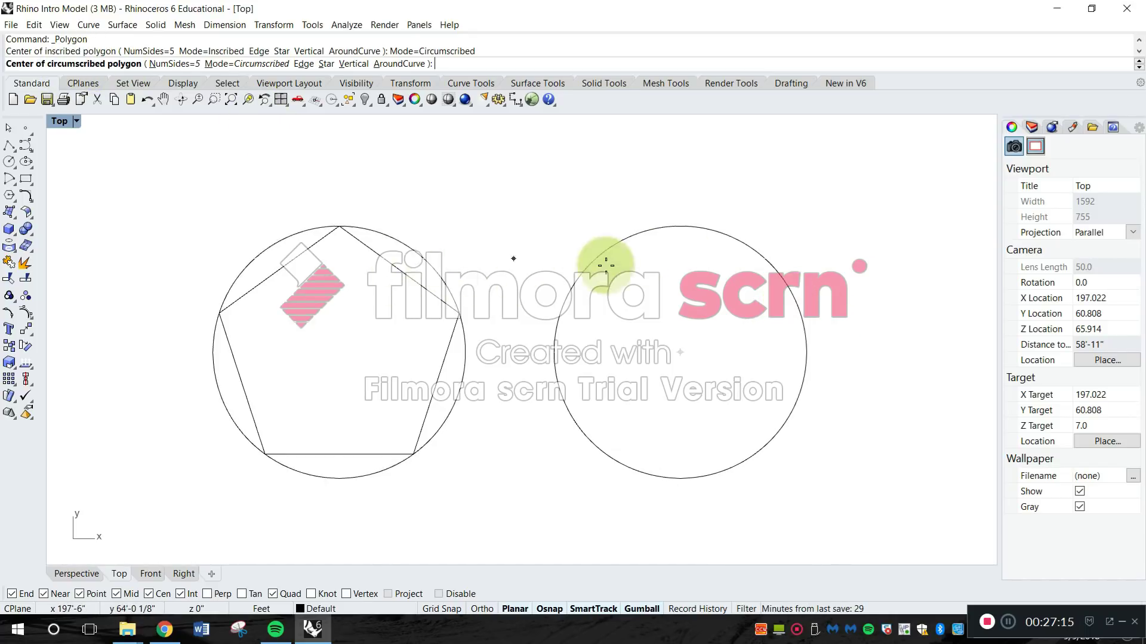
pyautogui.moveTo(652, 294); pyautogui.dragTo(588, 275, button='right')
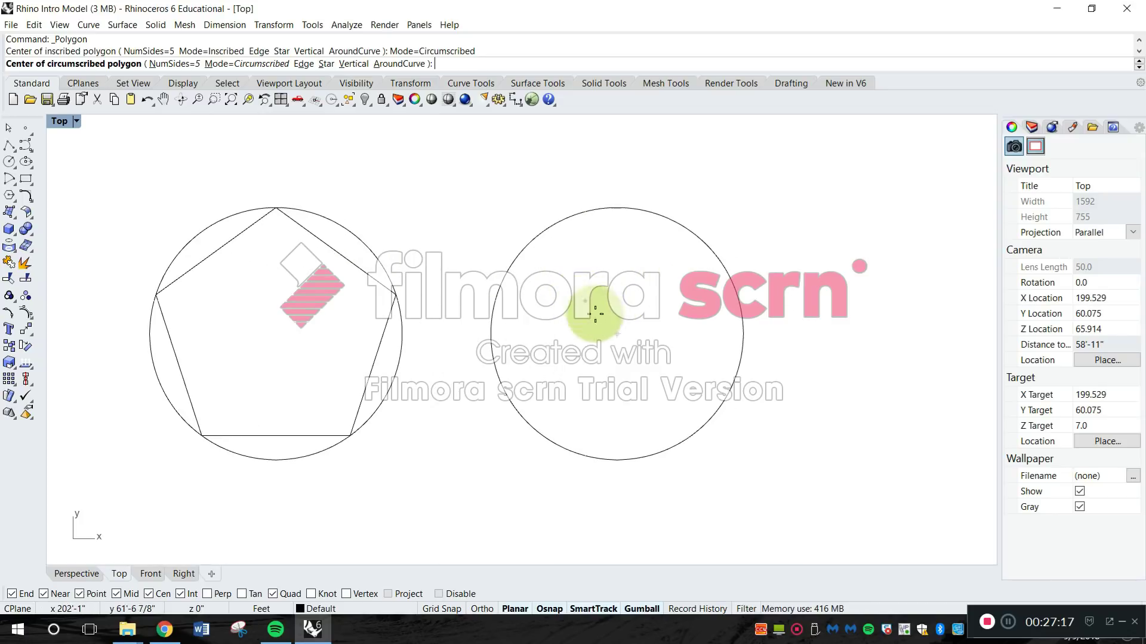
pyautogui.click(707, 250)
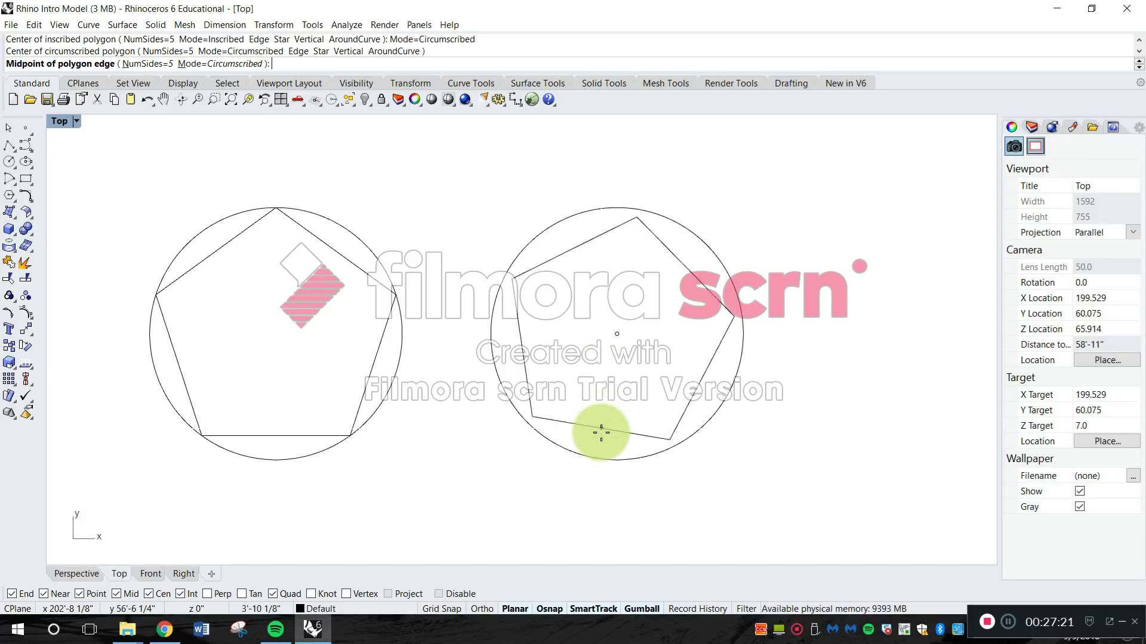
pyautogui.click(617, 460)
pyautogui.moveTo(528, 425); pyautogui.dragTo(591, 418, button='right')
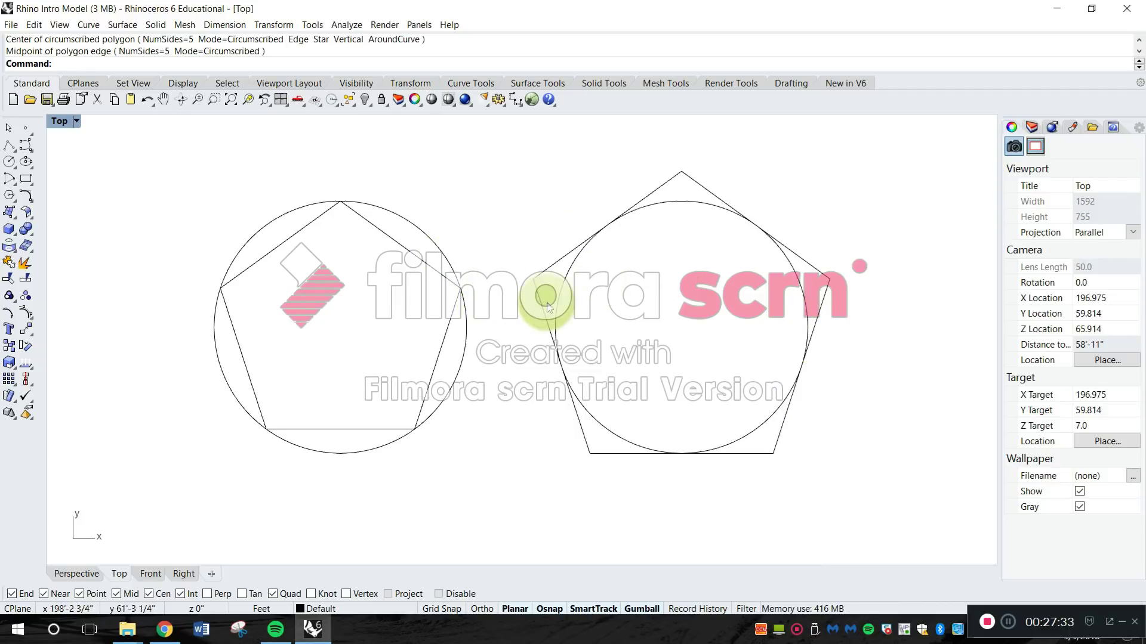
pyautogui.click(420, 271)
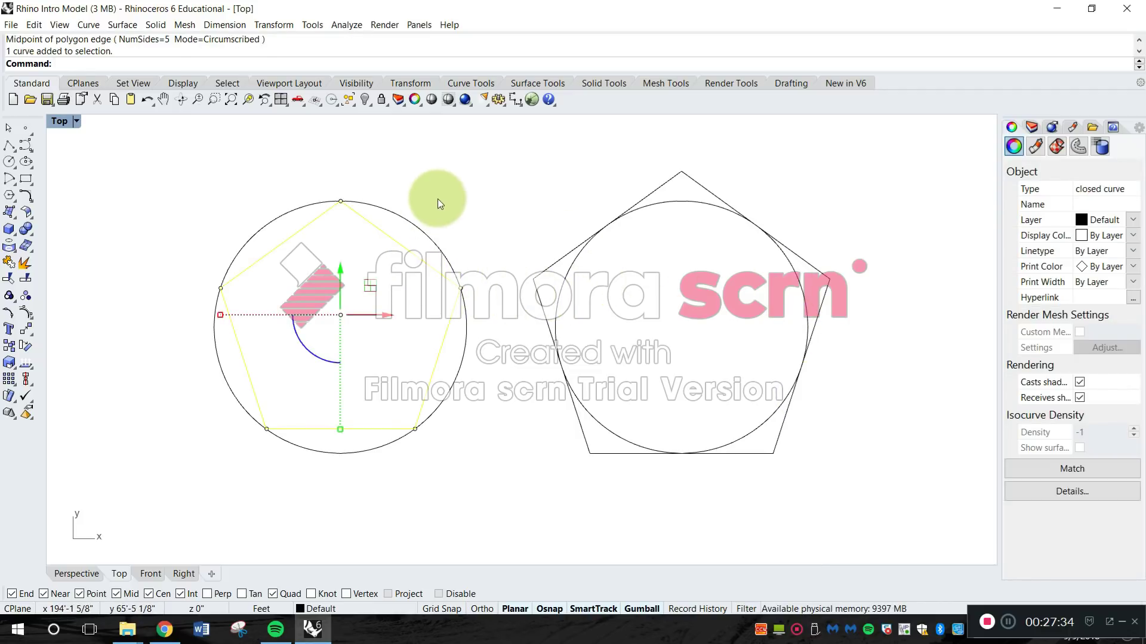
pyautogui.press('Escape')
pyautogui.rightClick(404, 189)
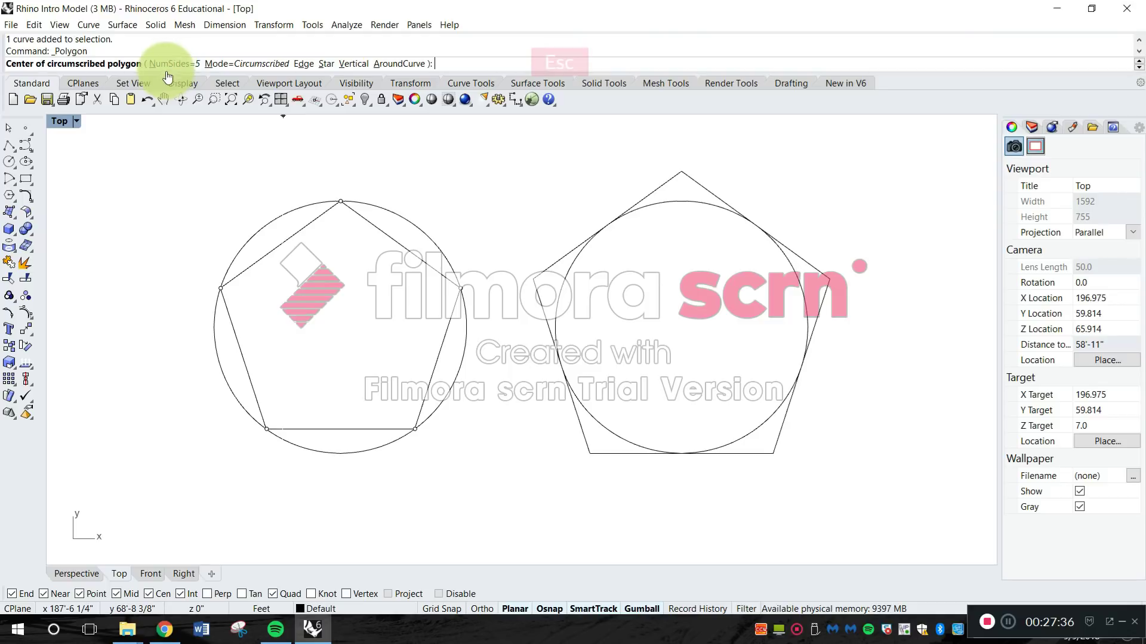
pyautogui.click(234, 62)
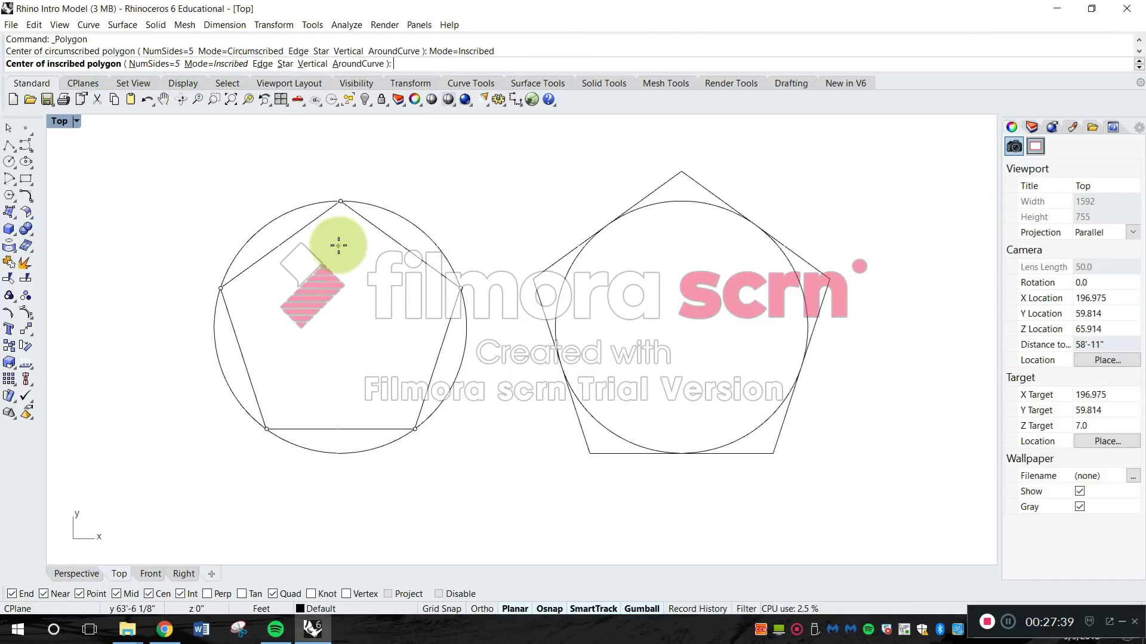
pyautogui.press('Escape')
pyautogui.rightClick(417, 263)
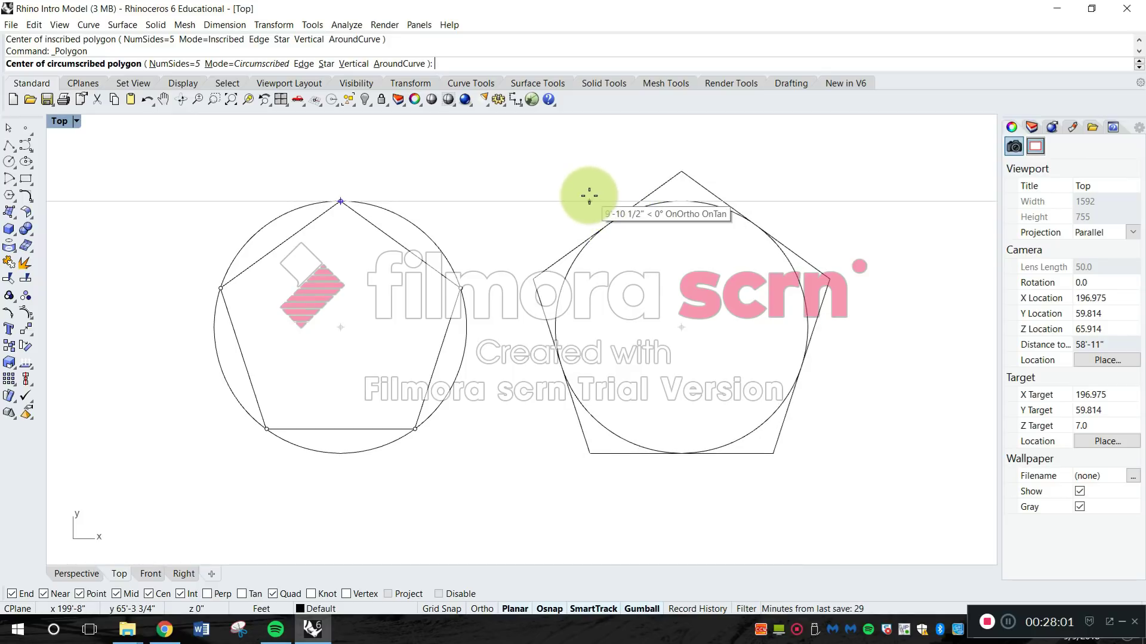
pyautogui.press('Escape')
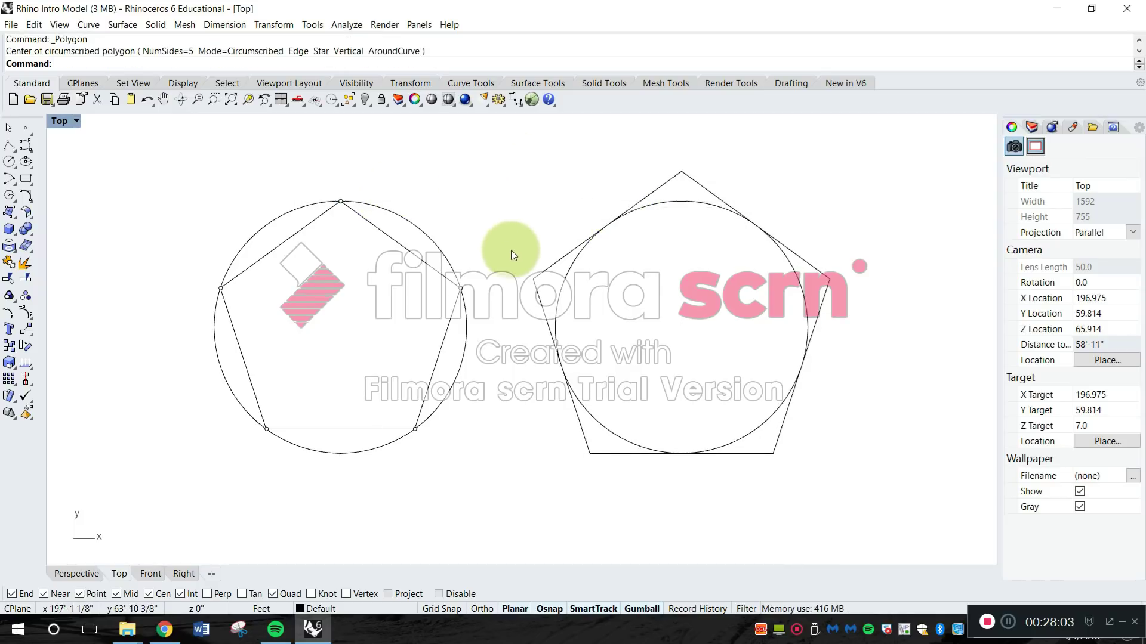
pyautogui.moveTo(511, 249); pyautogui.dragTo(90, 310, button='right')
pyautogui.moveTo(498, 298); pyautogui.dragTo(253, 293, button='right')
pyautogui.rightClick(429, 336)
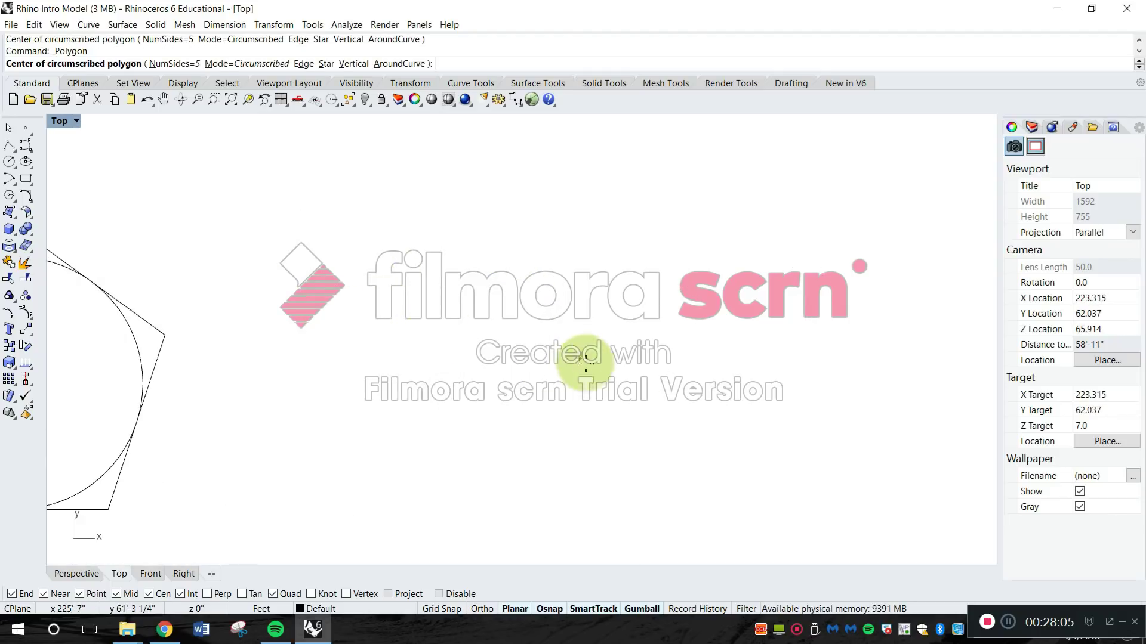
pyautogui.click(637, 371)
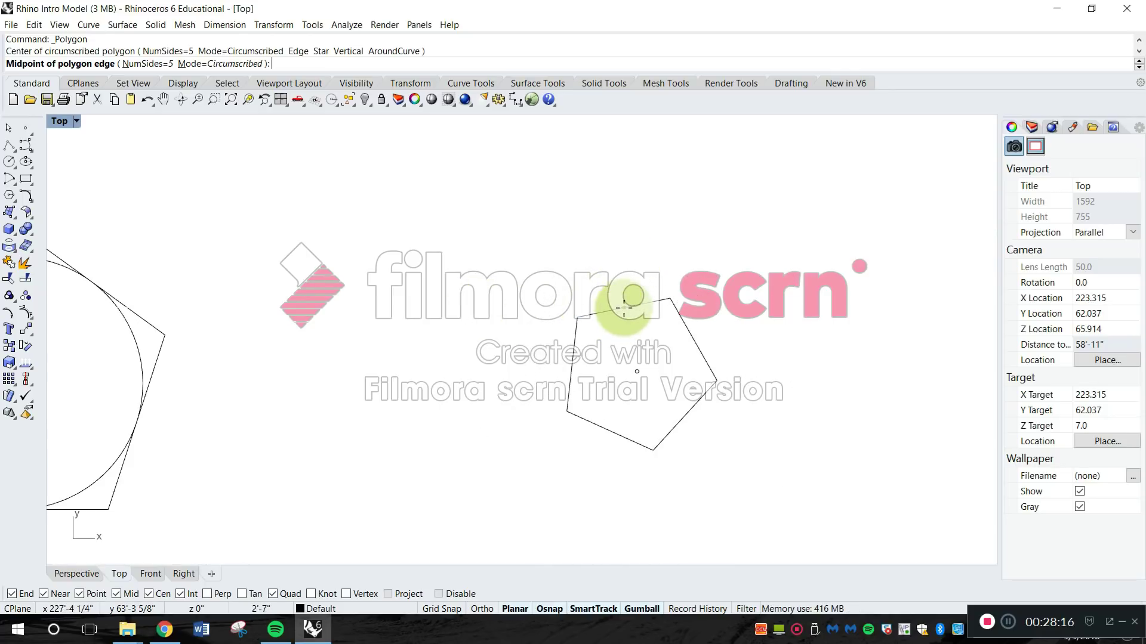
pyautogui.press('Escape')
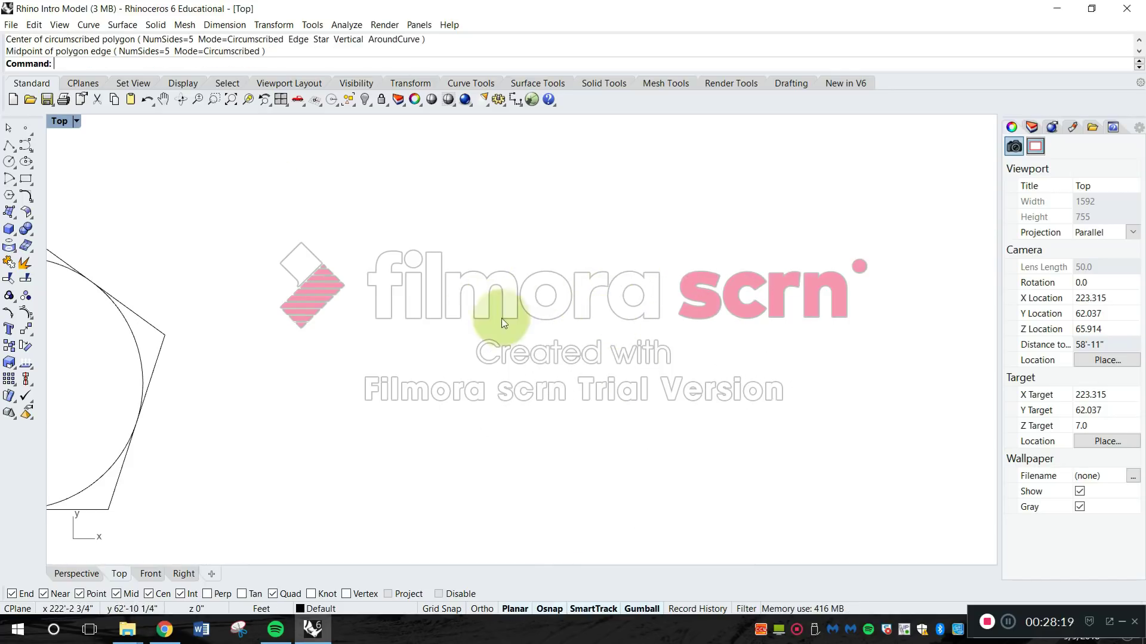
# Draw a five-sided inscribed polygon freehand in the empty area to the right of the circumscribed pentagon
pyautogui.press('Return')
pyautogui.click(275, 64)
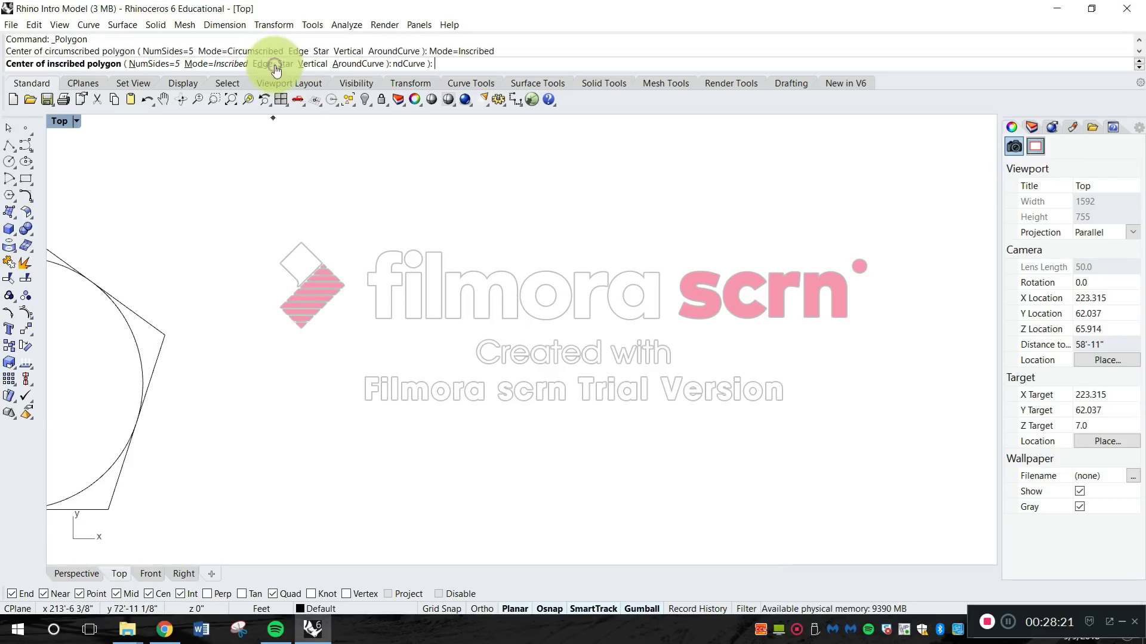
pyautogui.click(522, 360)
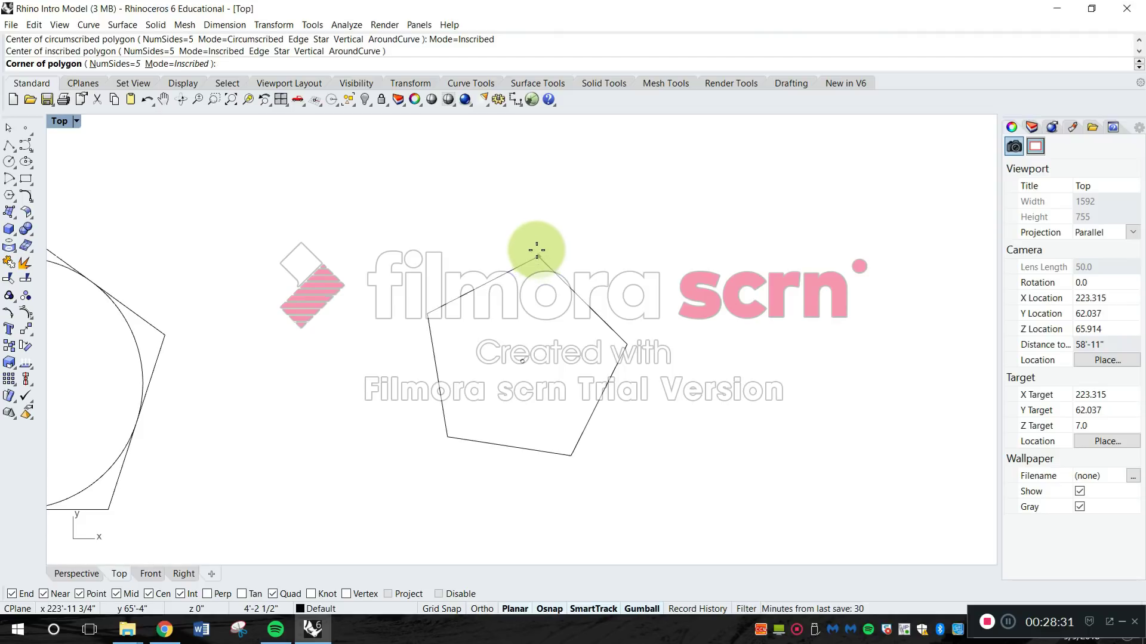
pyautogui.click(494, 266)
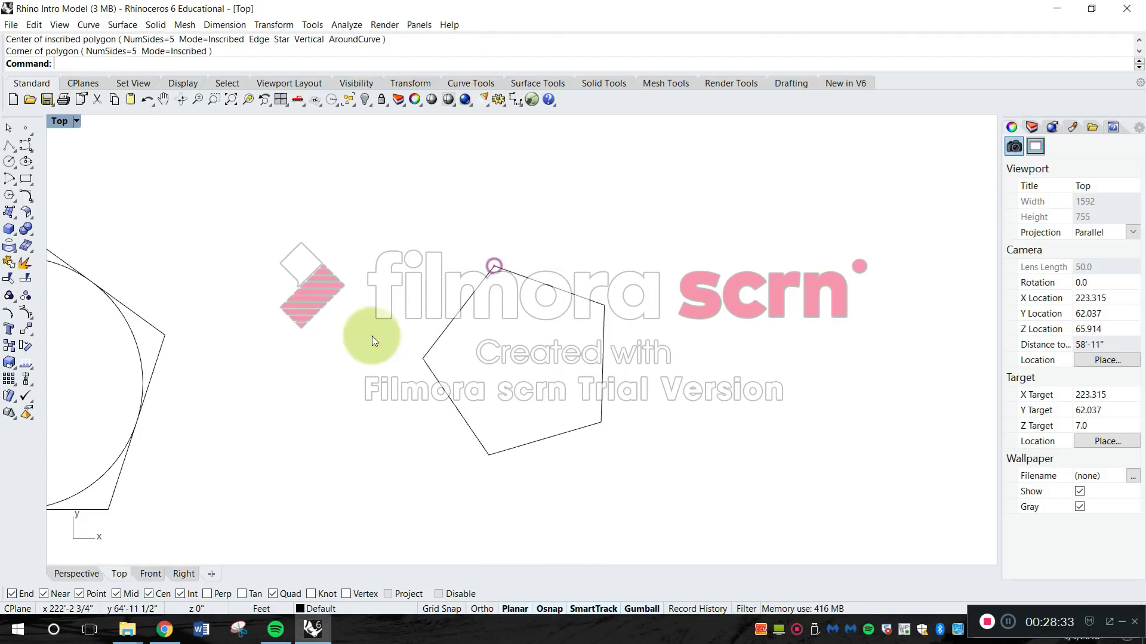
# Compare the three pentagons with one another and review all the practice curves and shapes in the Top view
pyautogui.moveTo(394, 346); pyautogui.dragTo(984, 252, button='right')
pyautogui.scroll(-8, 726, 270)
pyautogui.moveTo(749, 330); pyautogui.dragTo(664, 358, button='right')
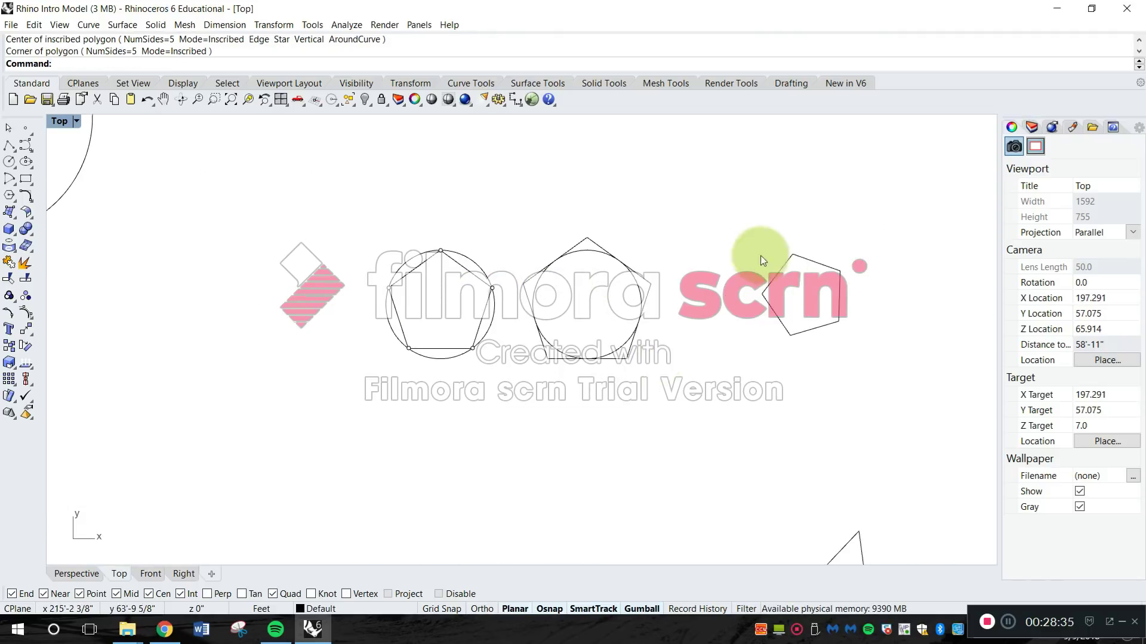
pyautogui.moveTo(761, 255); pyautogui.dragTo(728, 275, button='right')
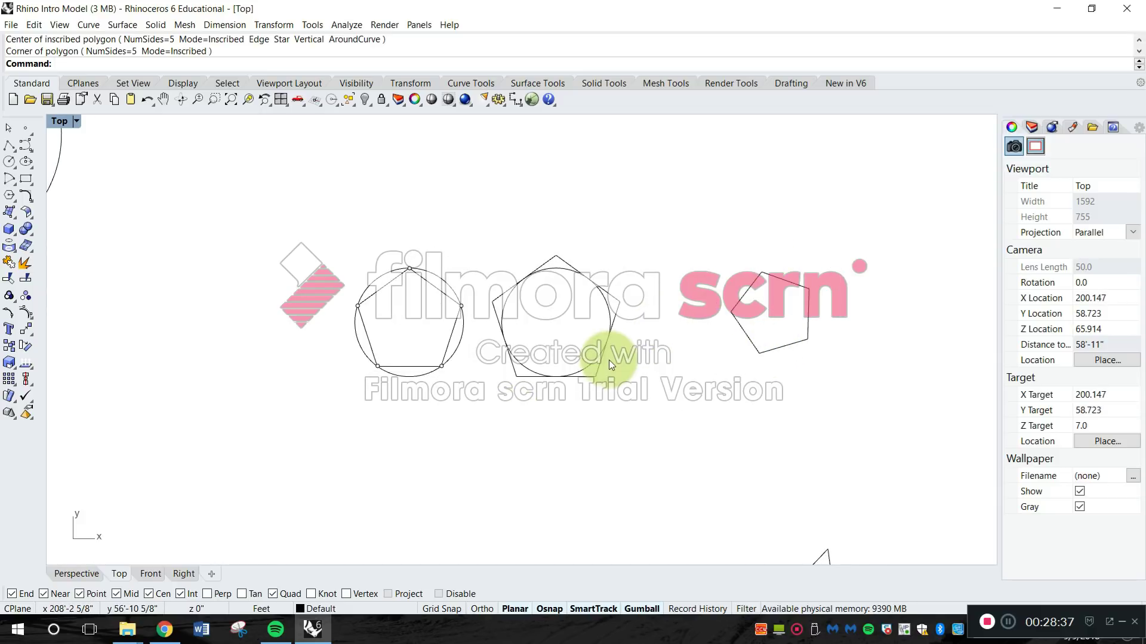
pyautogui.scroll(4, 609, 360)
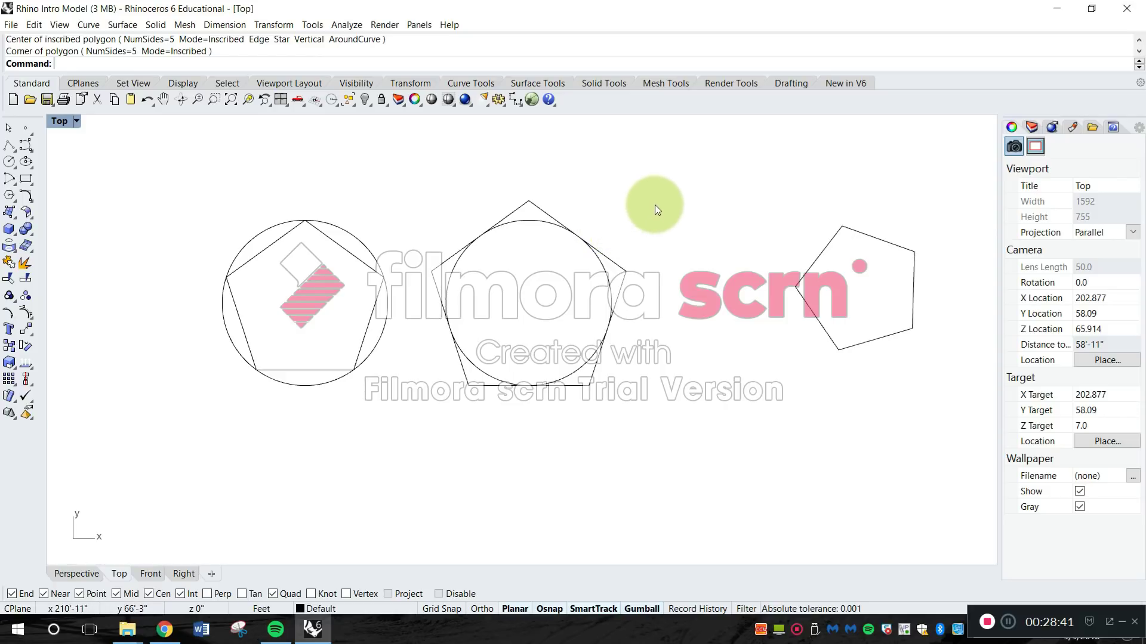
pyautogui.scroll(-6, 500, 320)
pyautogui.moveTo(498, 416); pyautogui.dragTo(625, 271, button='right')
pyautogui.scroll(-6, 603, 282)
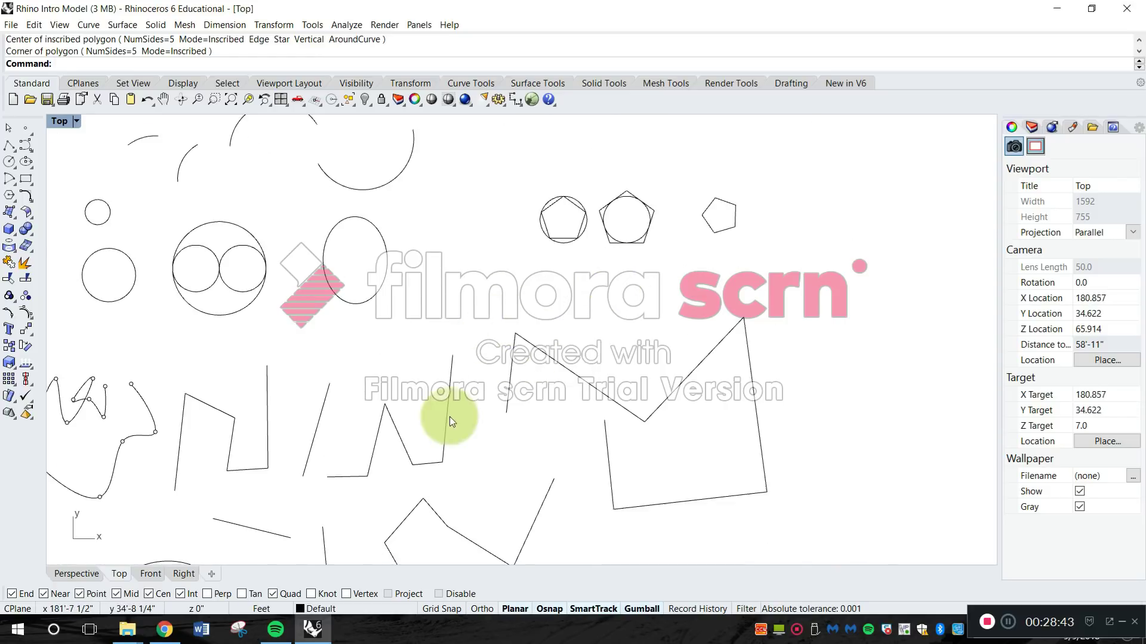
pyautogui.moveTo(437, 429); pyautogui.dragTo(519, 381, button='right')
pyautogui.scroll(-4, 613, 427)
pyautogui.scroll(-6, 547, 373)
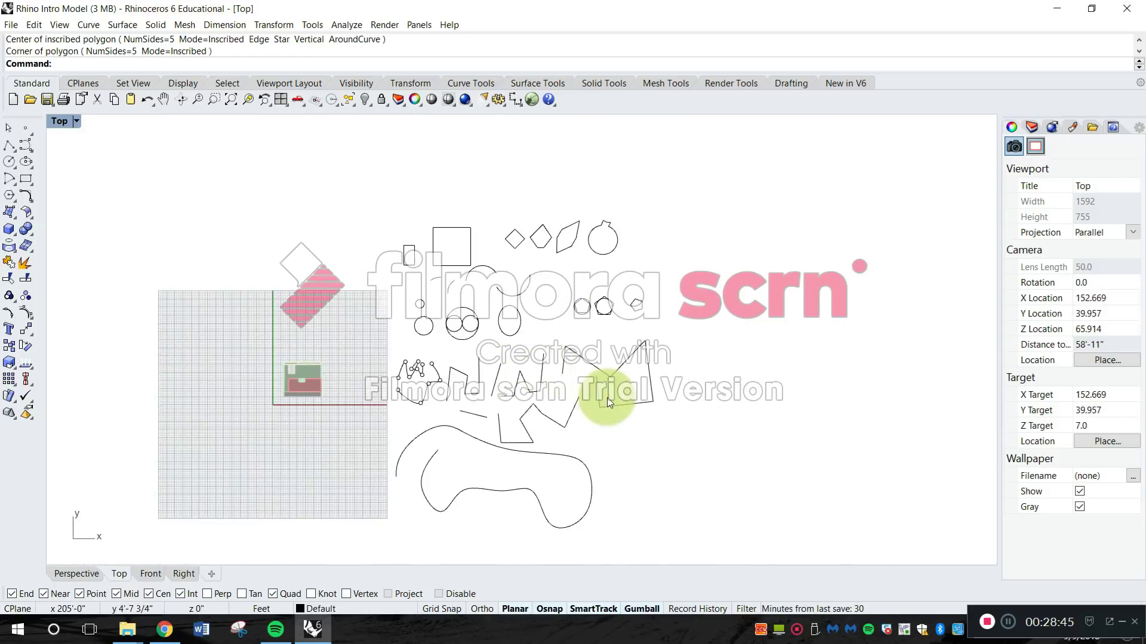
pyautogui.moveTo(580, 408)
pyautogui.mouseDown(button='right')
pyautogui.moveTo(556, 421)
pyautogui.moveTo(656, 401)
pyautogui.moveTo(568, 413)
pyautogui.mouseUp(button='right')
pyautogui.scroll(4, 559, 417)
pyautogui.scroll(-4, 599, 403)
pyautogui.moveTo(475, 435); pyautogui.dragTo(542, 431, button='right')
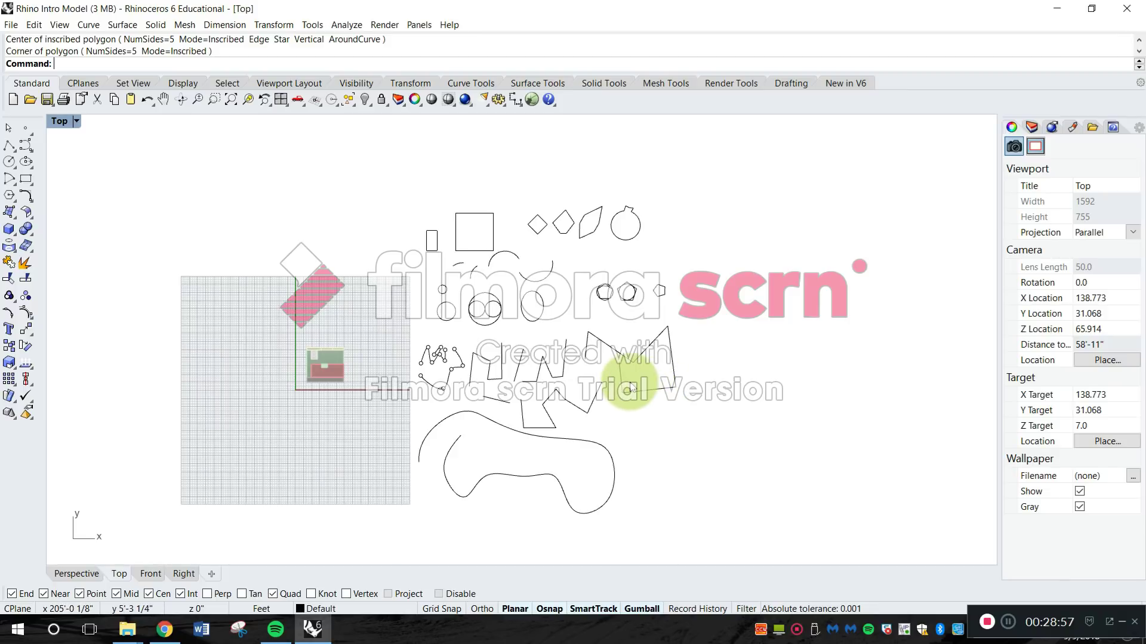
pyautogui.moveTo(662, 433); pyautogui.dragTo(665, 464, button='right')
pyautogui.scroll(2, 609, 434)
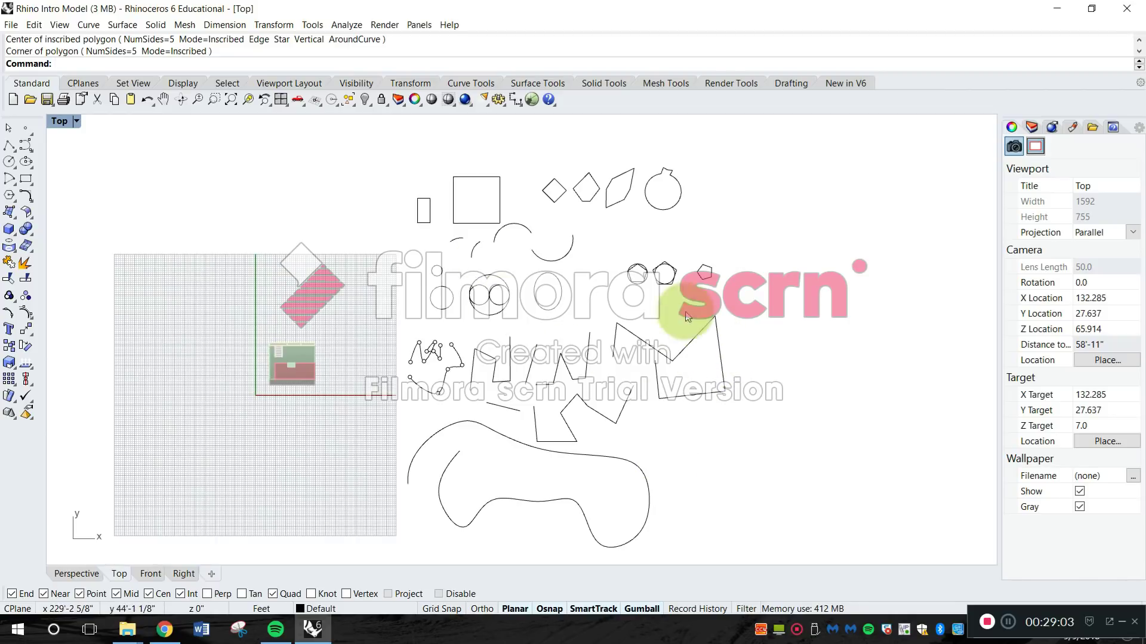
pyautogui.moveTo(557, 390); pyautogui.dragTo(584, 387, button='right')
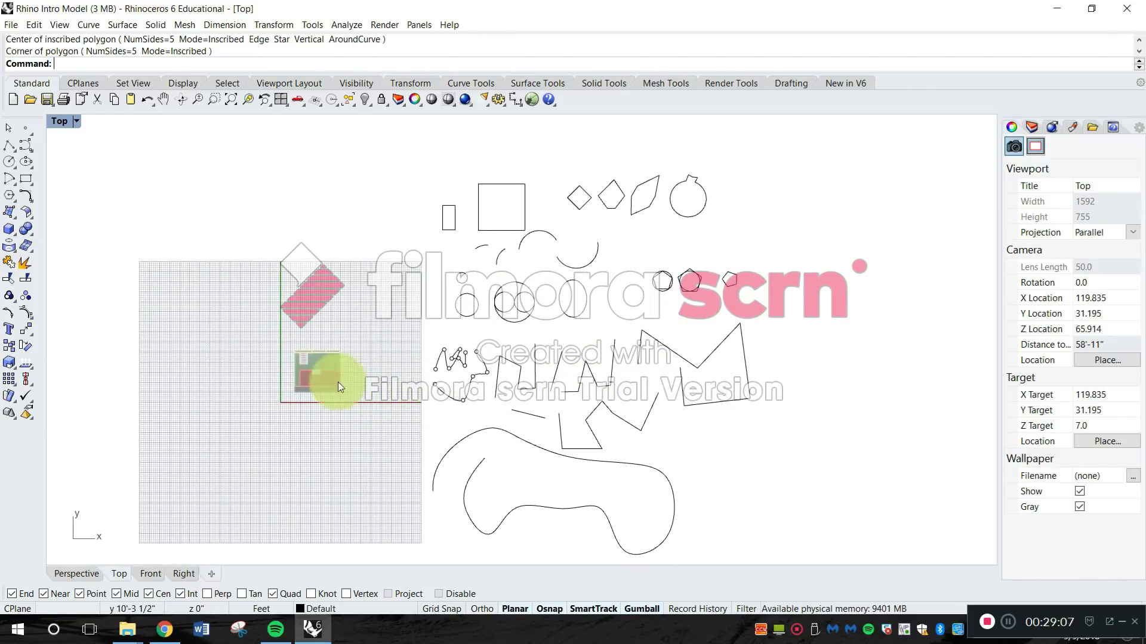
pyautogui.moveTo(485, 382)
pyautogui.mouseDown(button='right')
pyautogui.moveTo(527, 383)
pyautogui.moveTo(486, 376)
pyautogui.mouseUp(button='right')
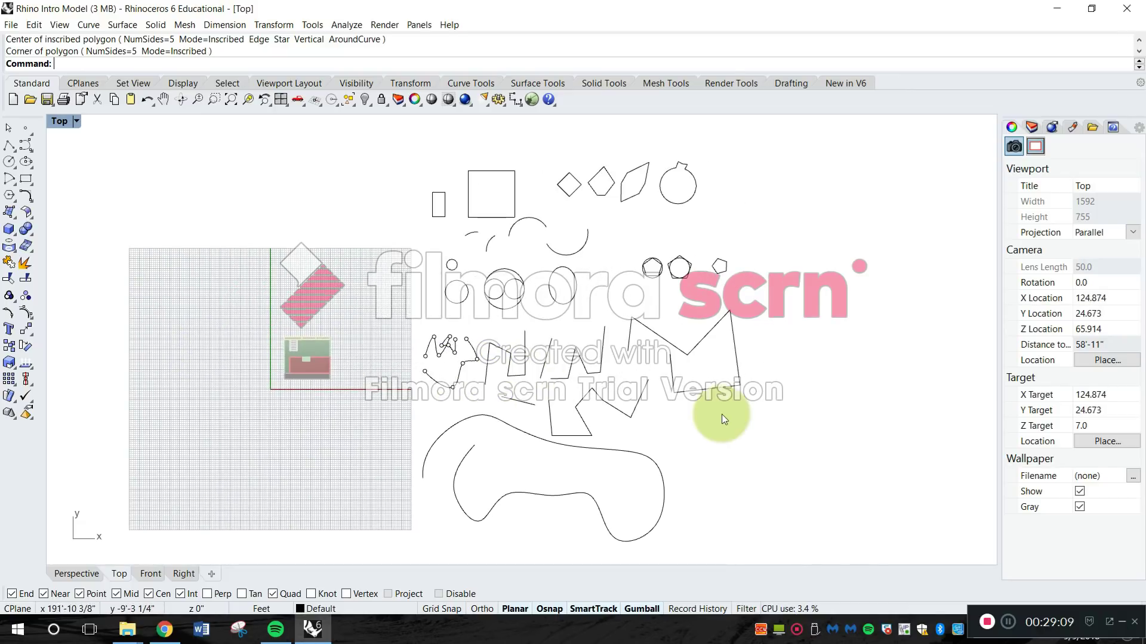